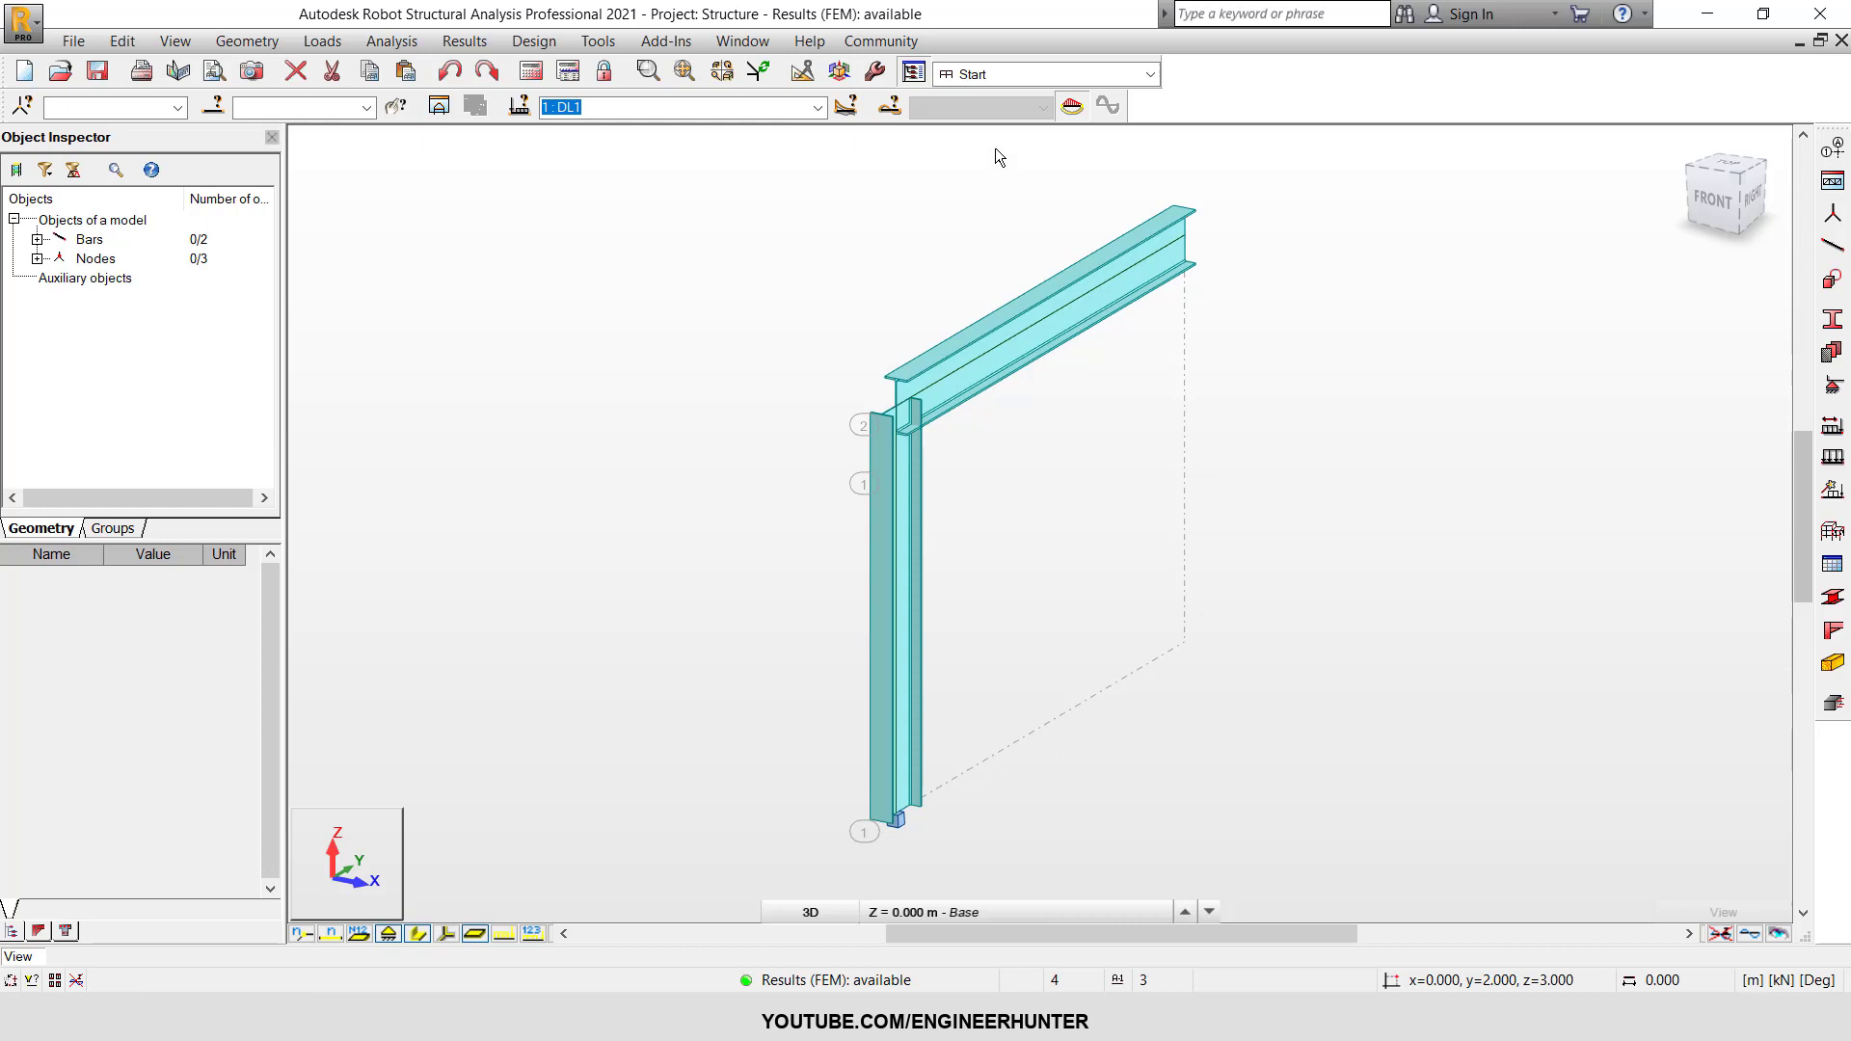
- Keep DL1 as the active load case and bring up the workspace layout list
left_click(816, 107)
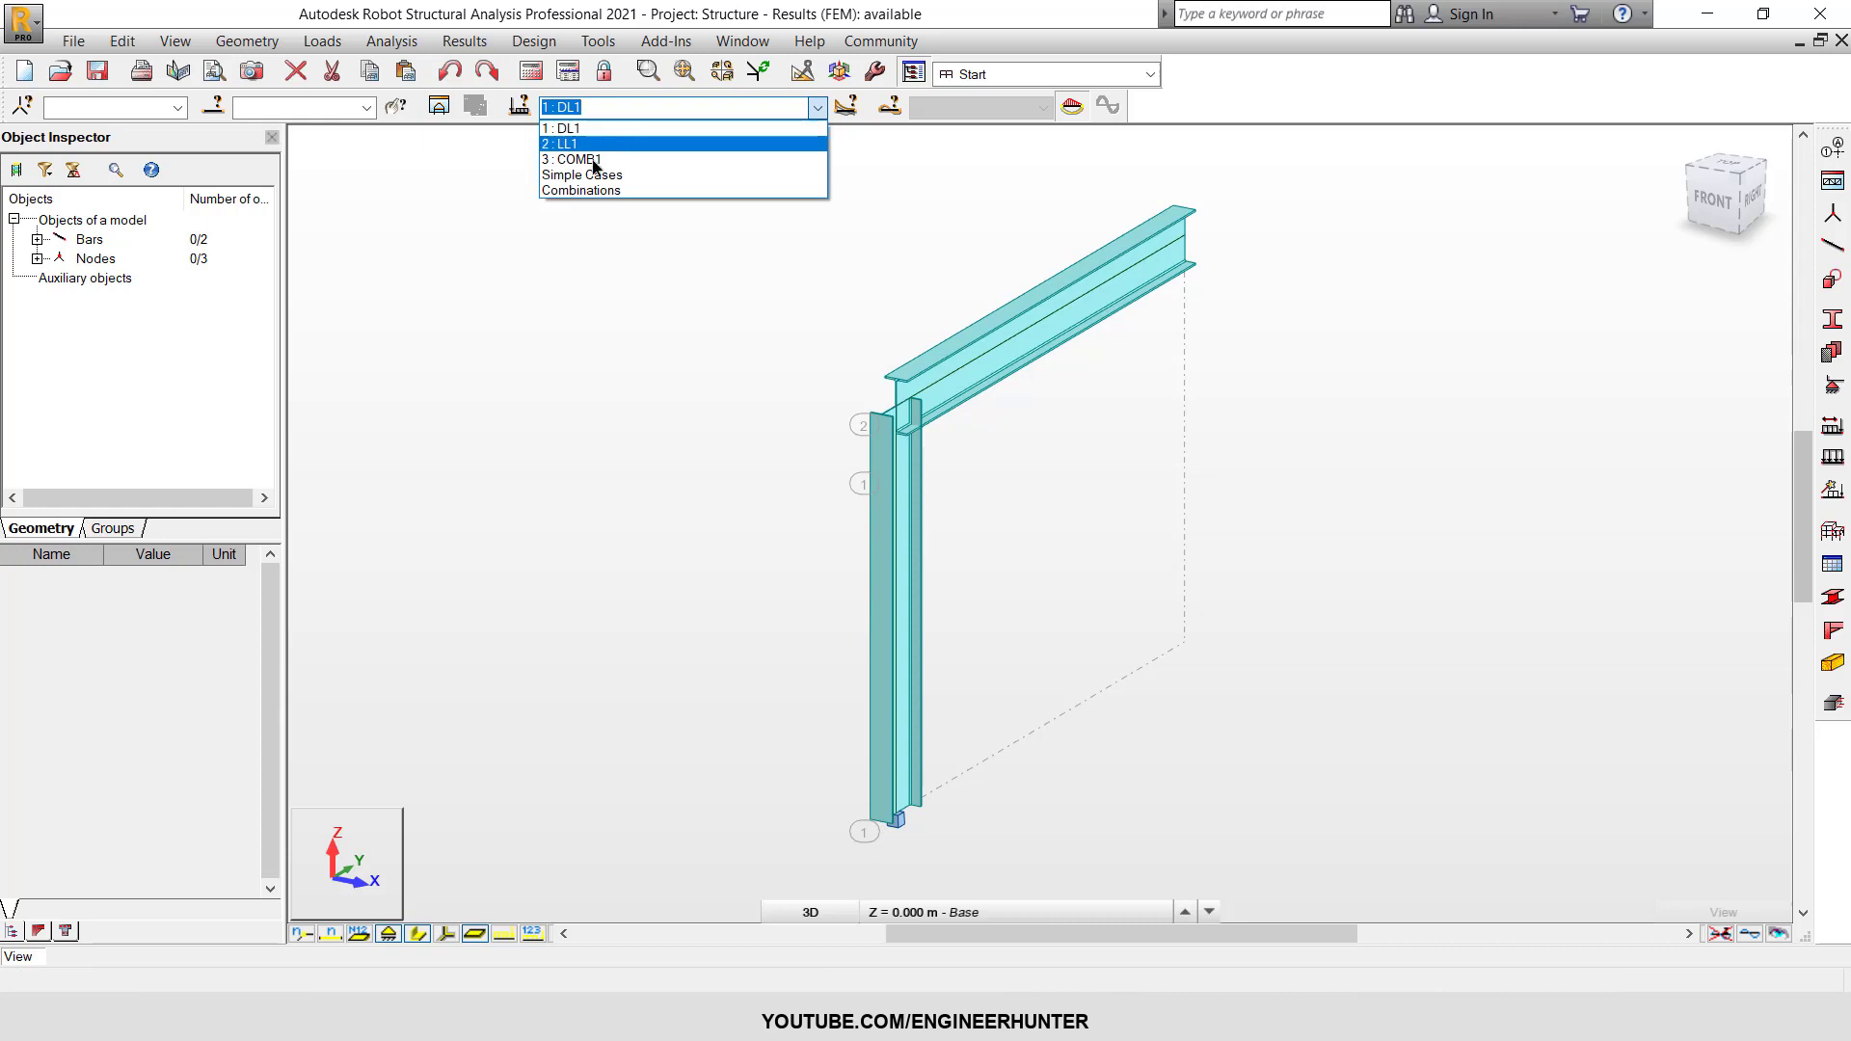
left_click(793, 344)
left_click(998, 75)
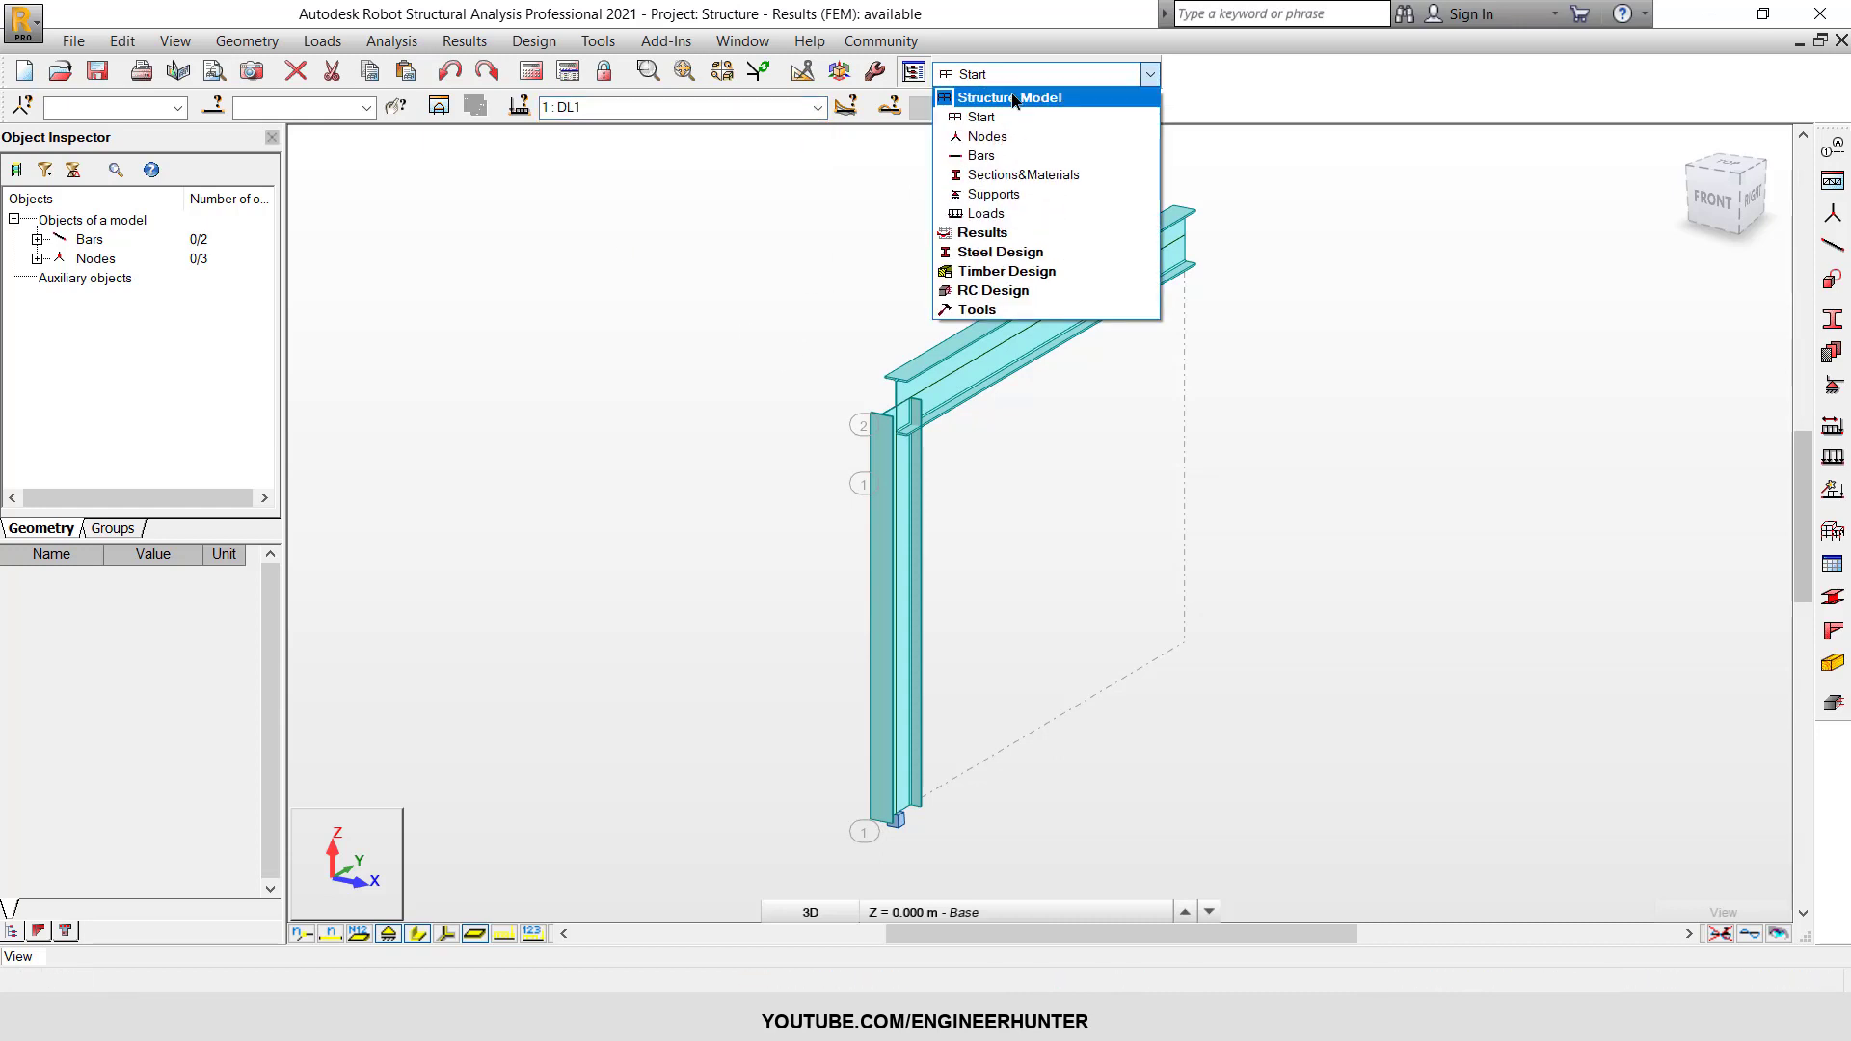
- Switch to the Steel Design Connections layout, select the column and beam, and start a new connection
left_click(1003, 259)
left_click(1003, 172)
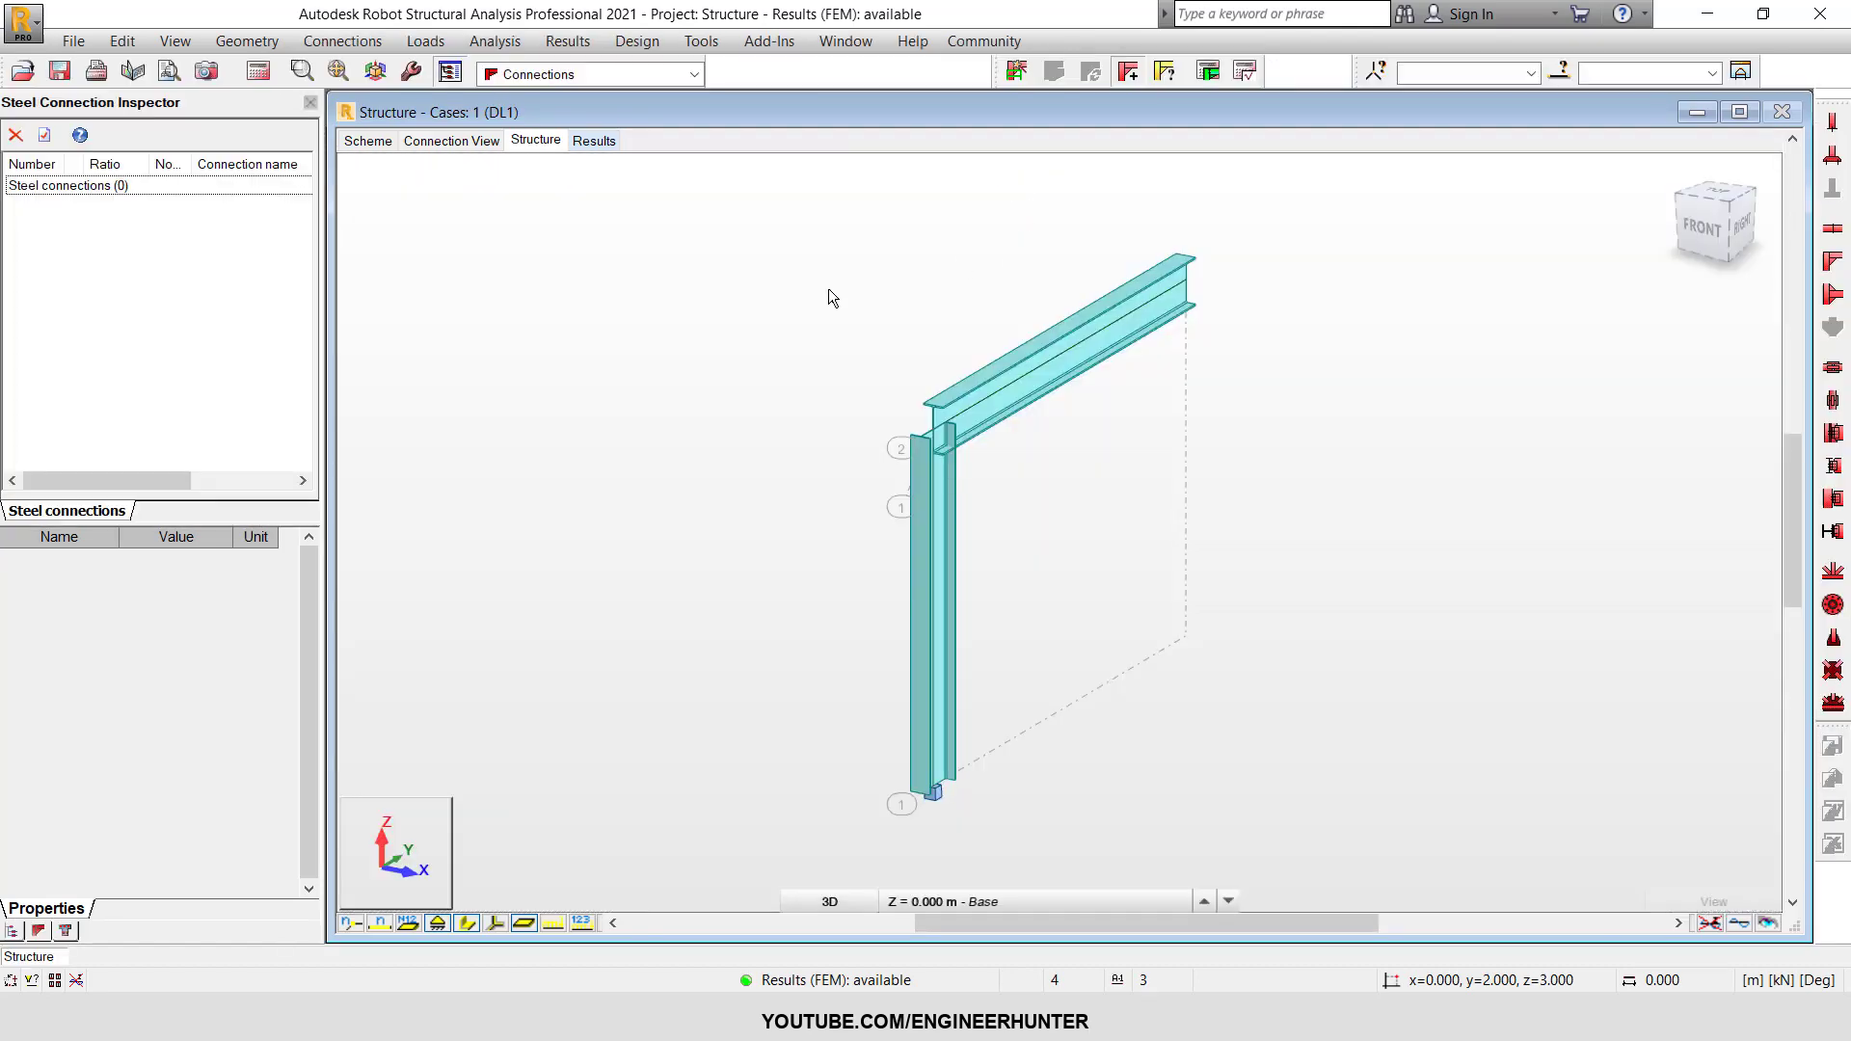
left_click_drag(851, 343, 987, 538)
left_click(1001, 383)
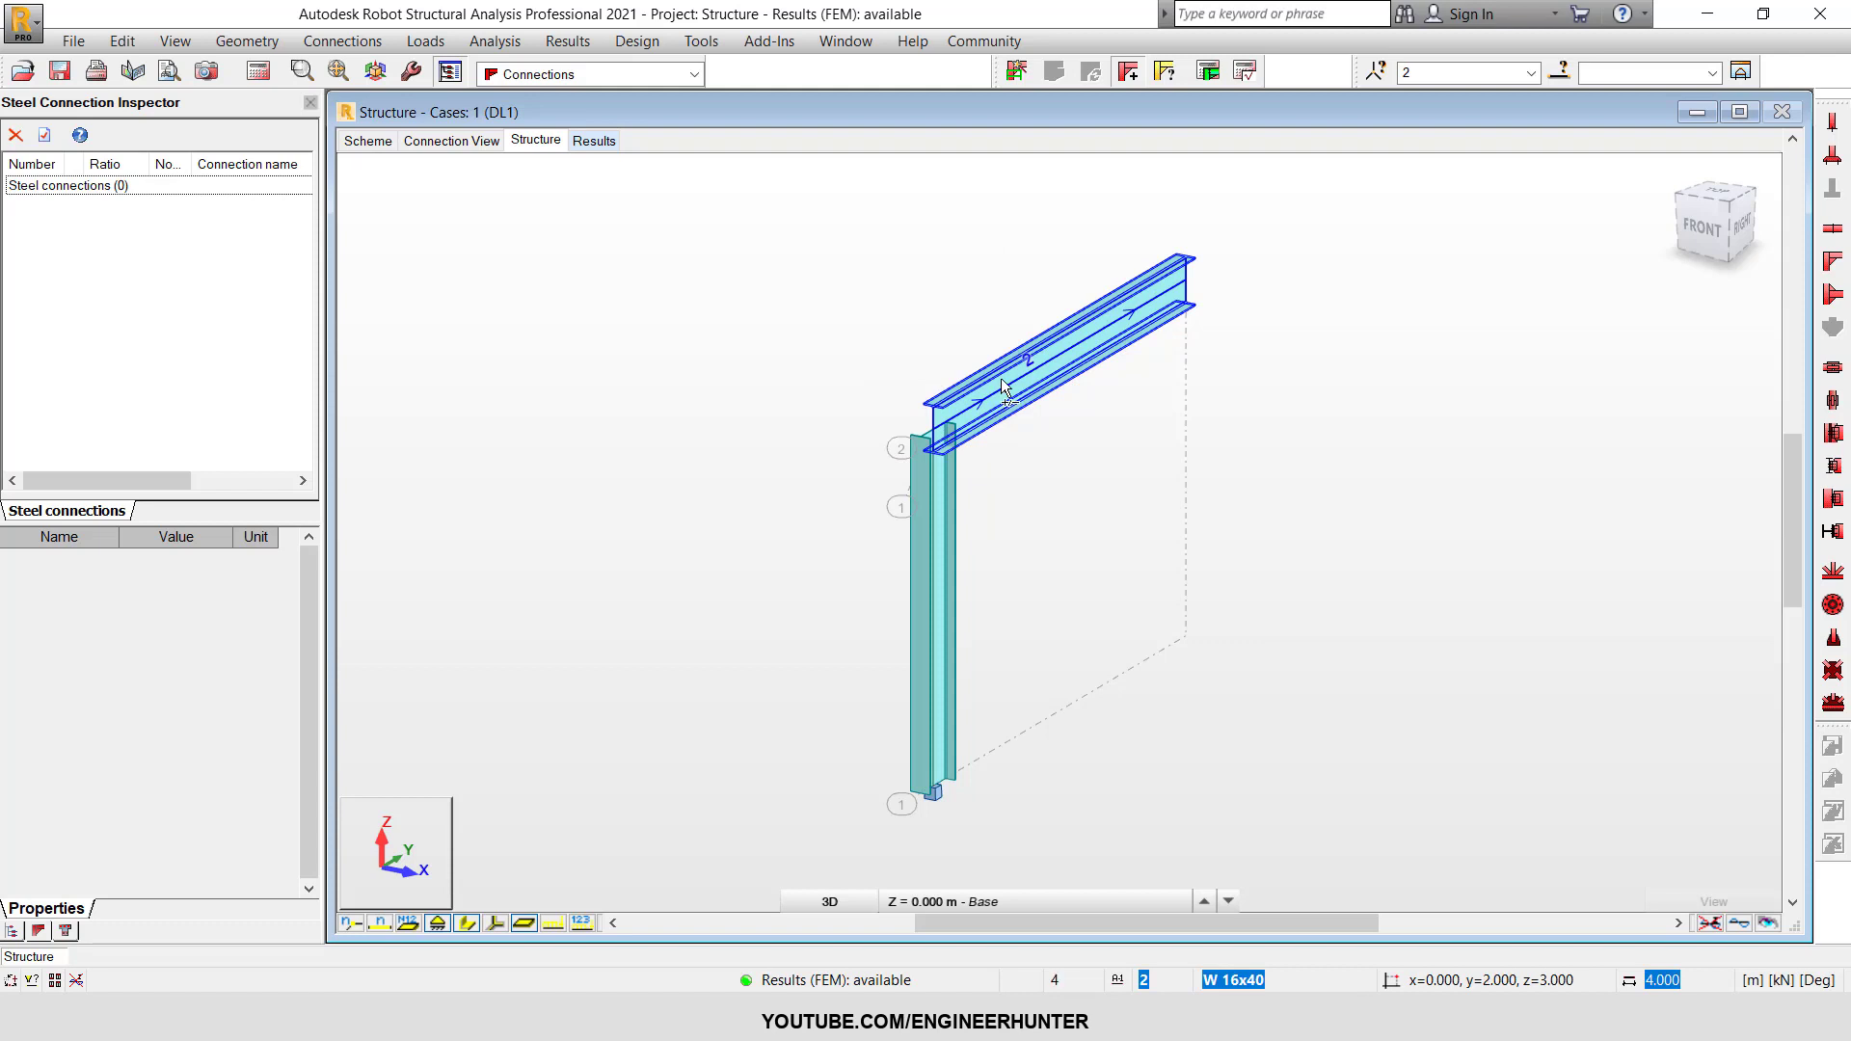
left_click(941, 498, "ctrl")
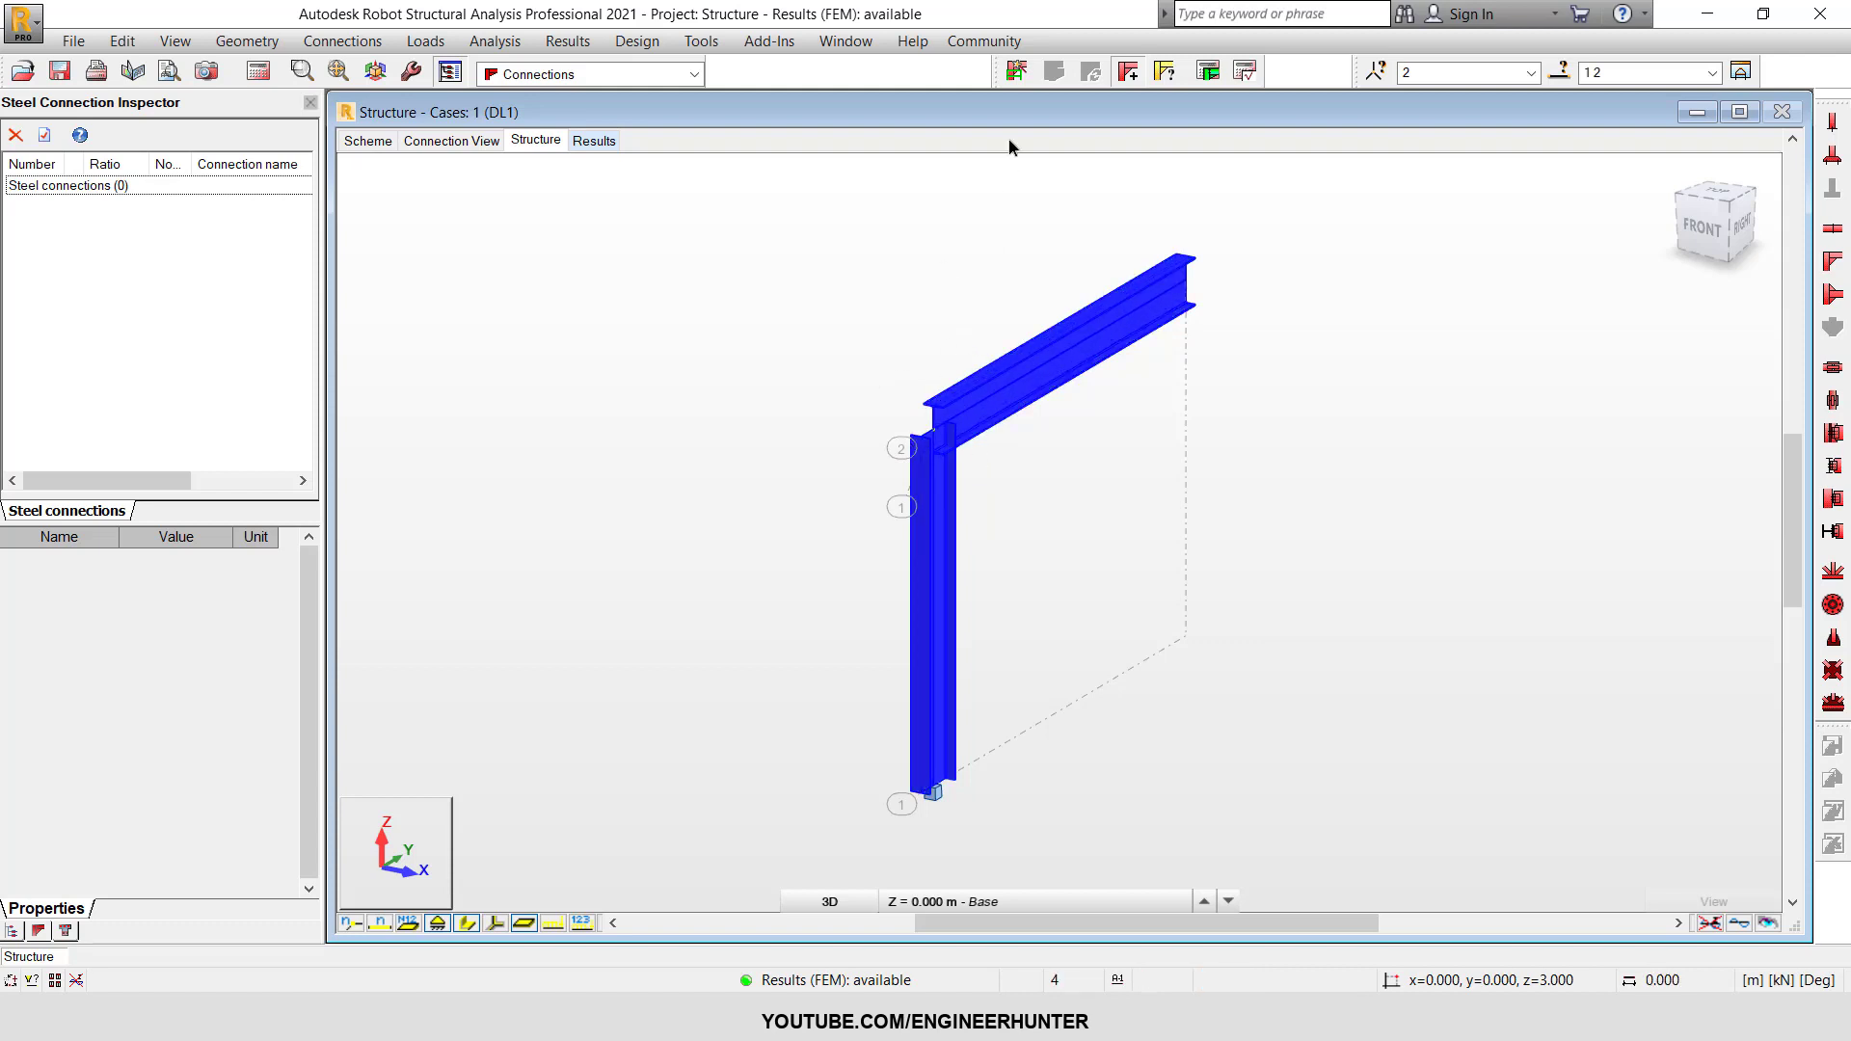
left_click(1016, 71)
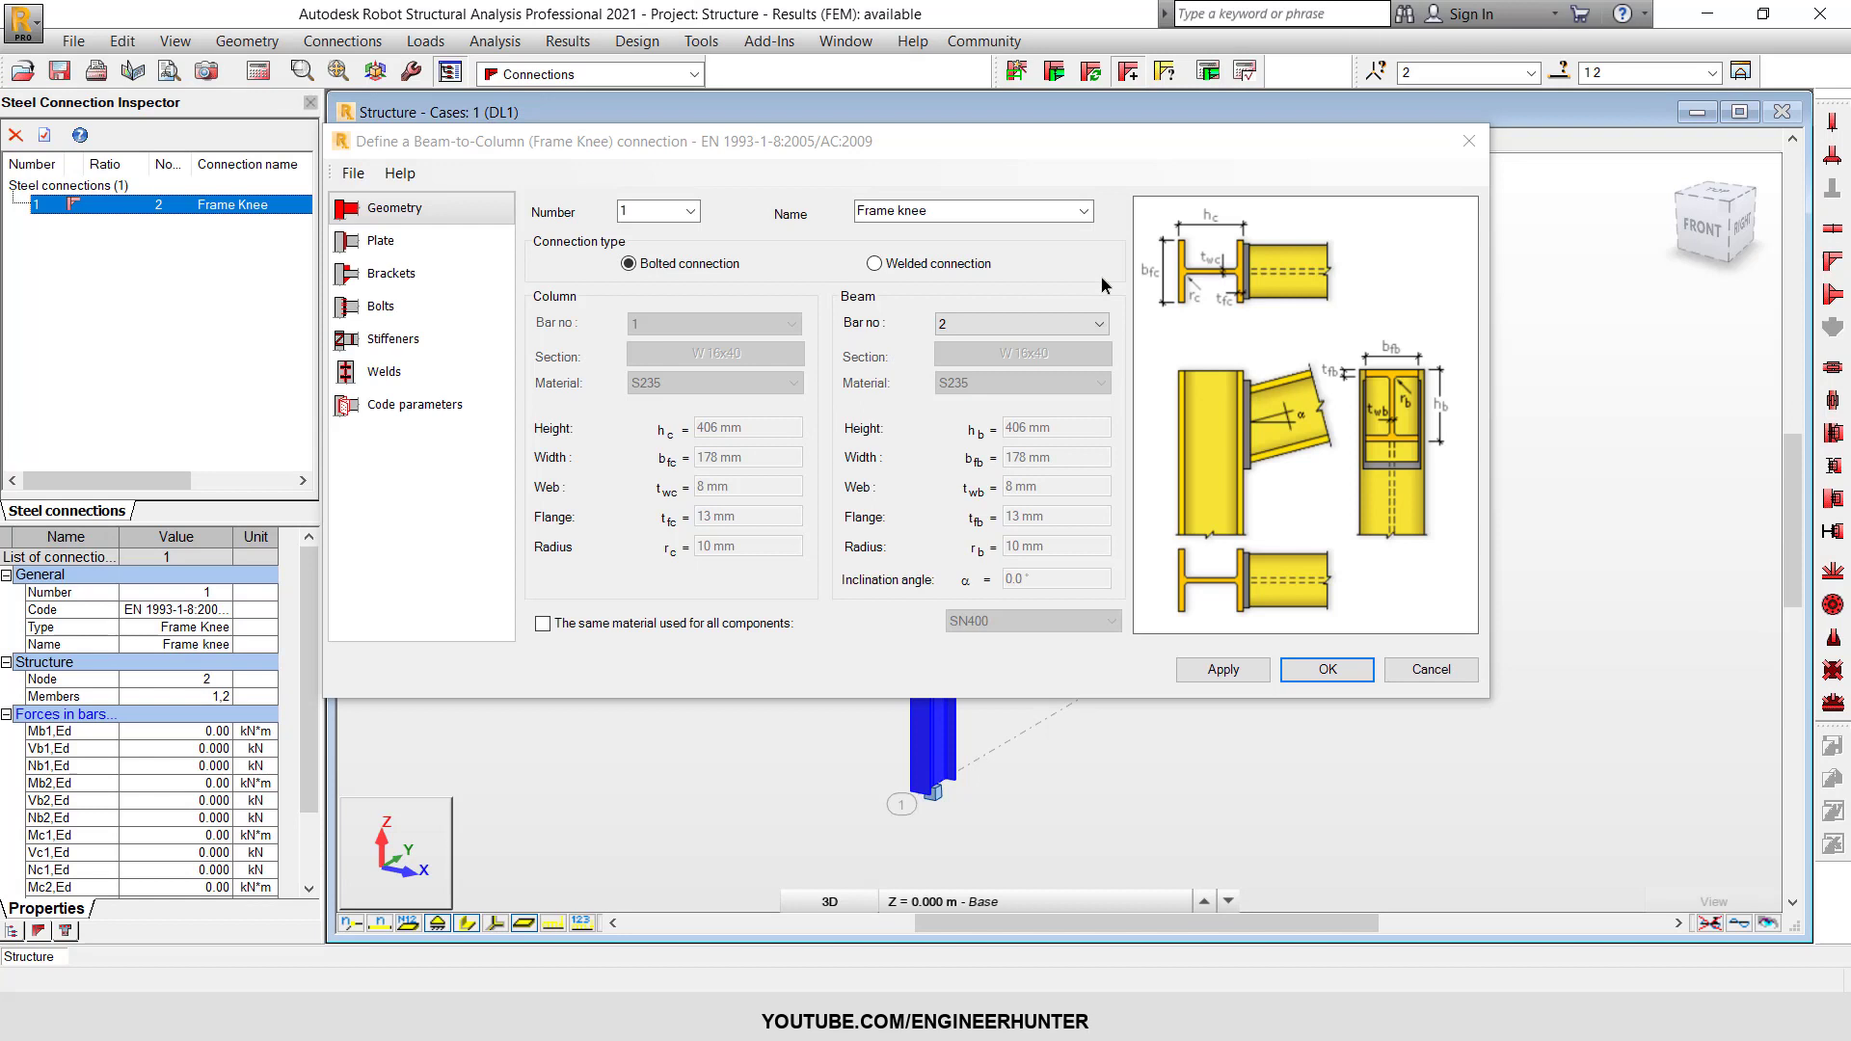
- Review the Geometry, Plate, Welds and Code parameters pages, then apply Frame knee 1 with defaults
left_click(733, 152)
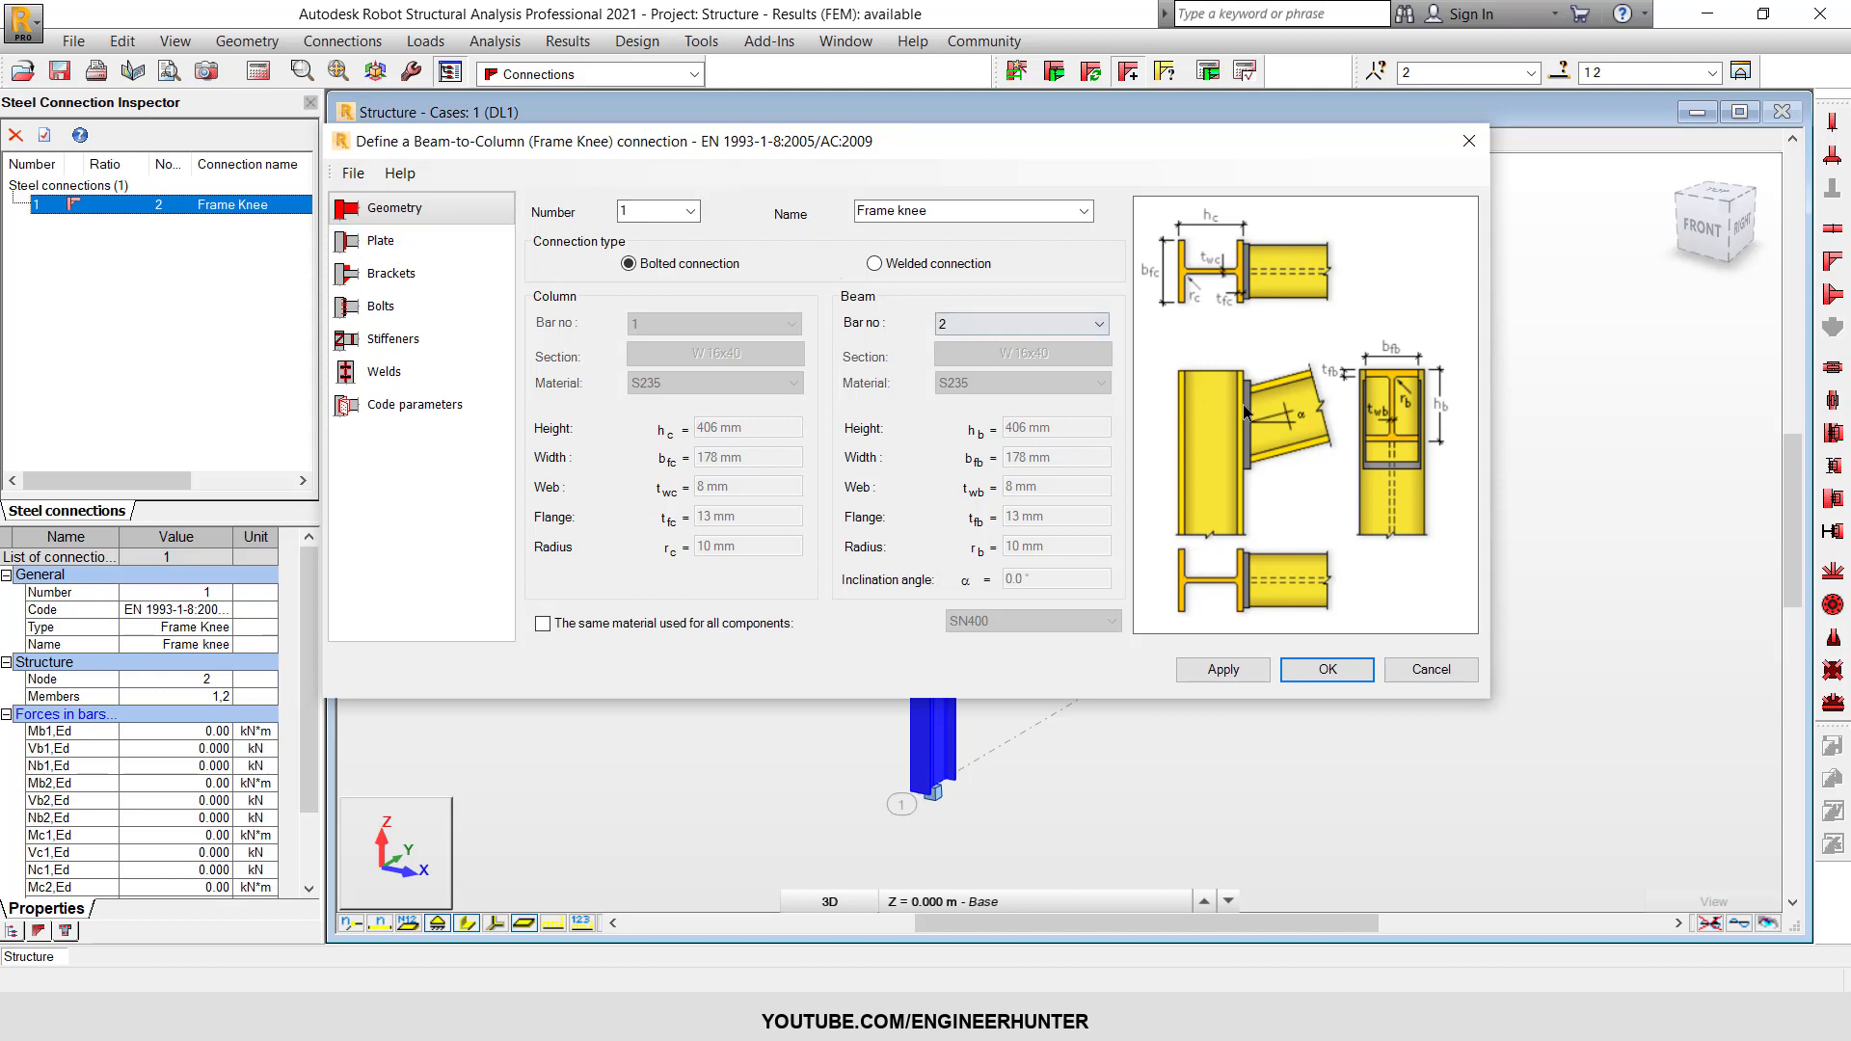
left_click(415, 241)
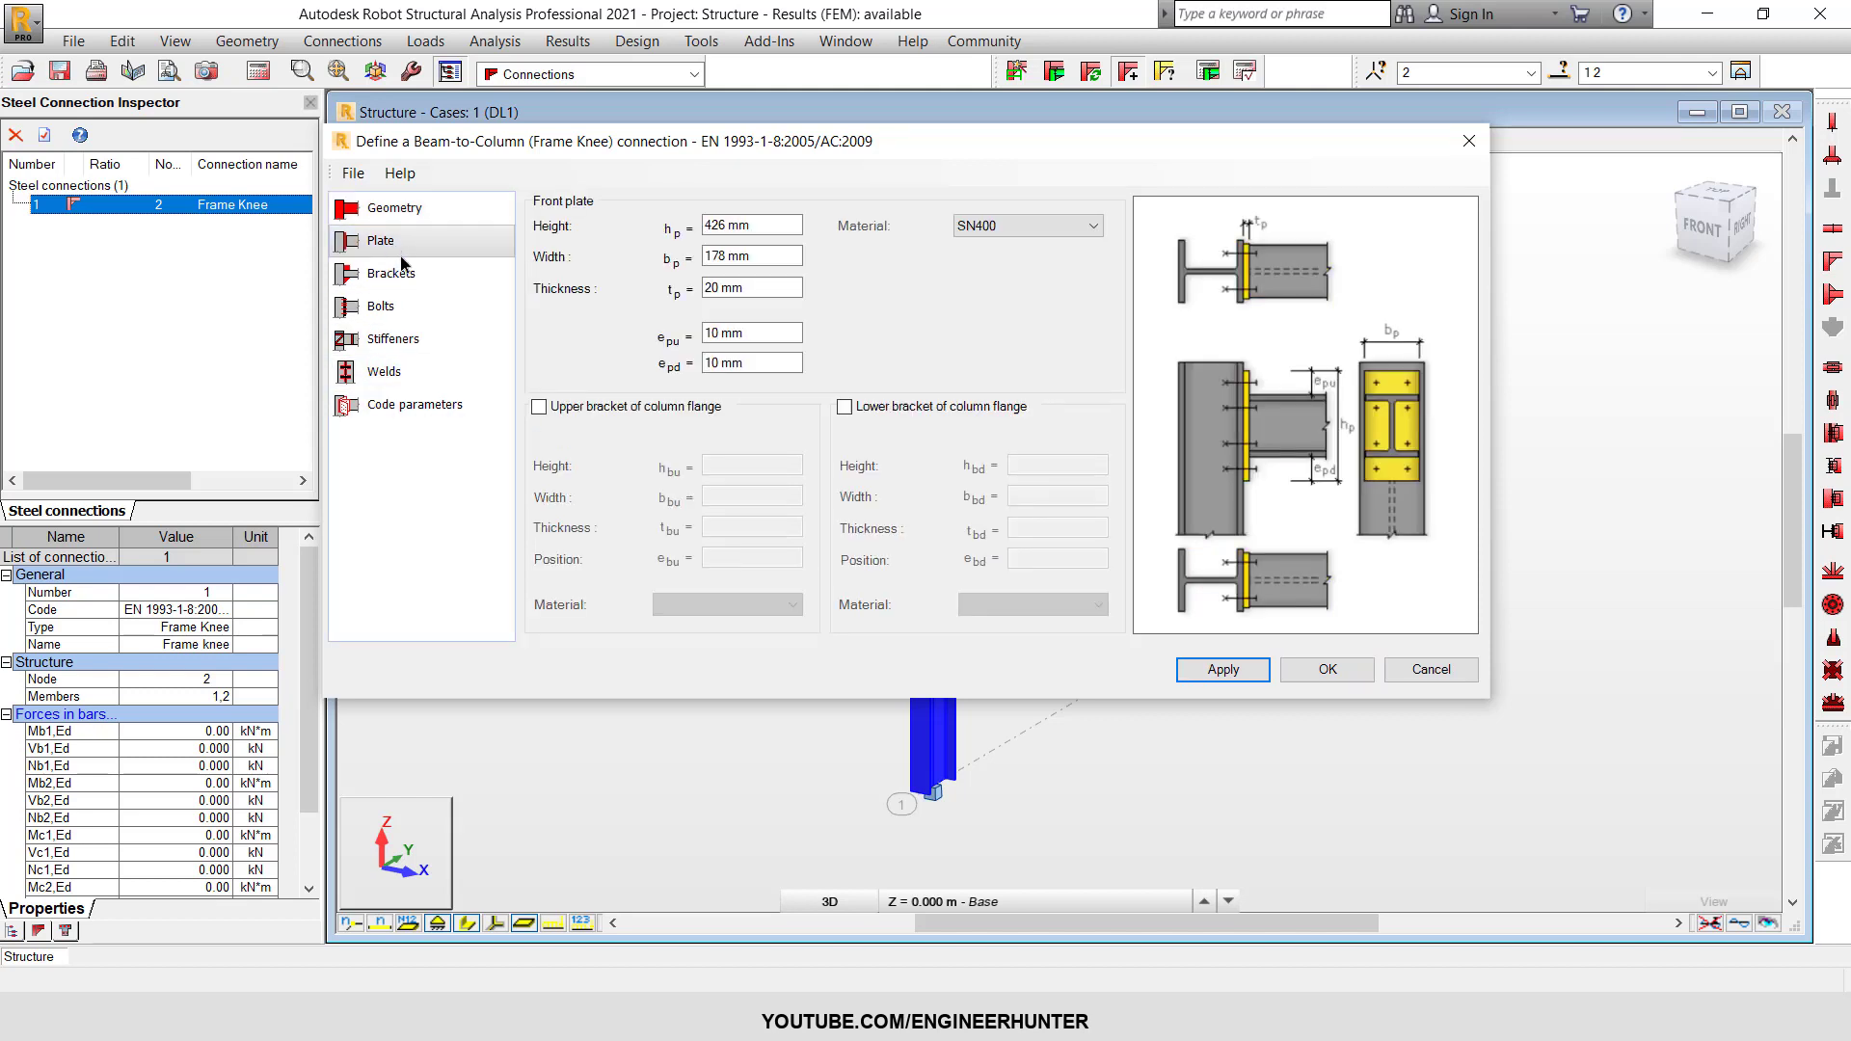
left_click(425, 212)
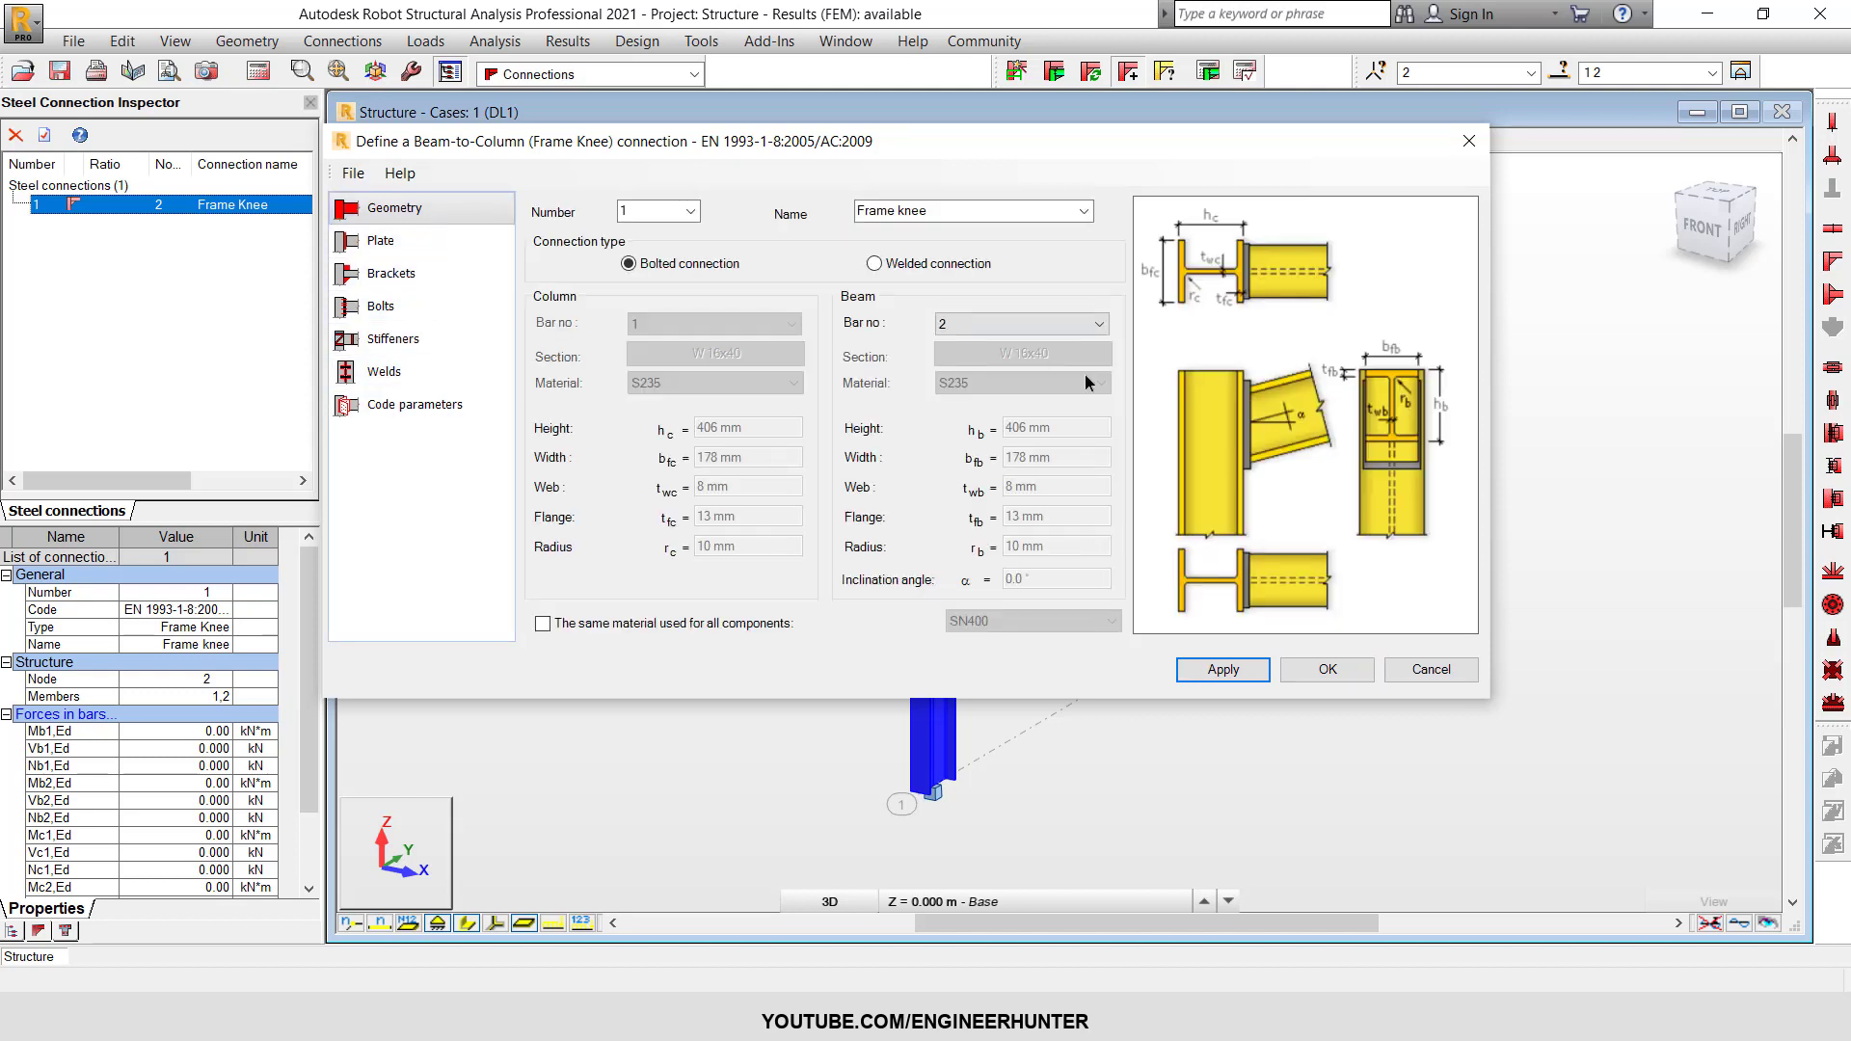
left_click(465, 400)
left_click(457, 368)
left_click(463, 304)
left_click(465, 241)
left_click(469, 212)
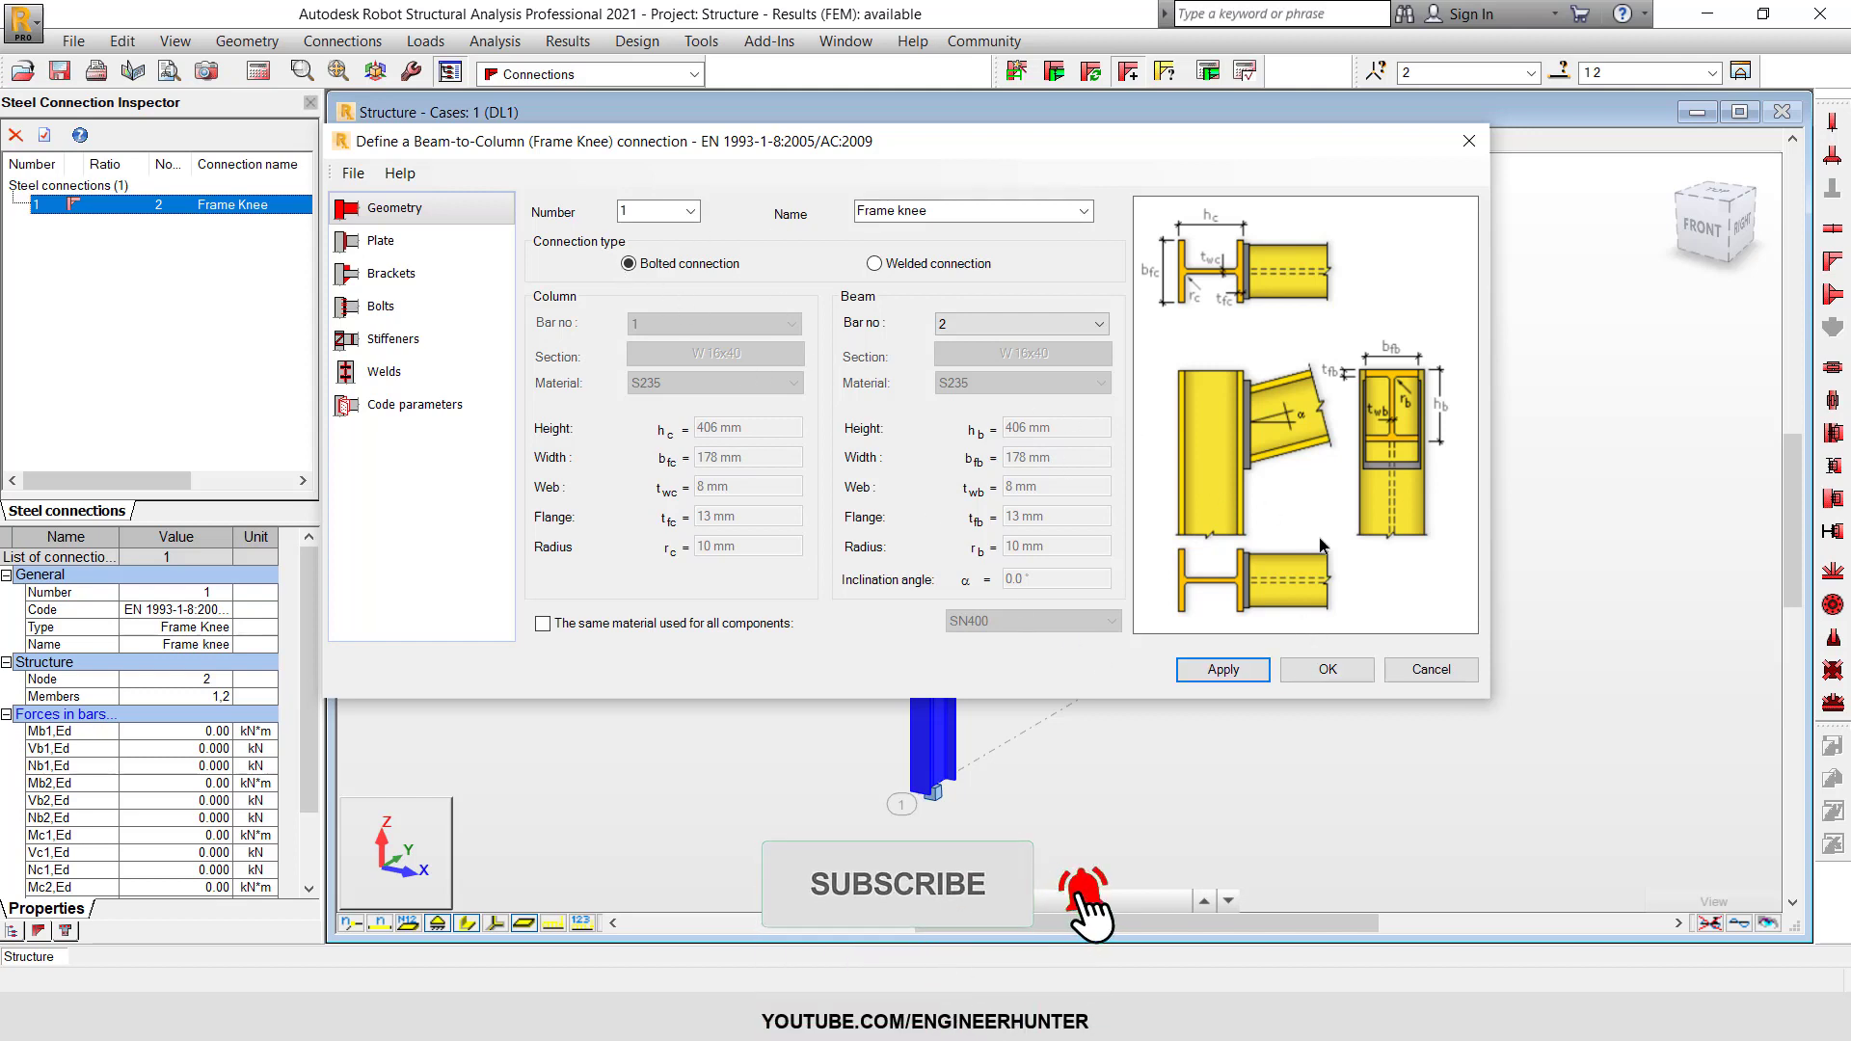
left_click(1222, 669)
left_click(1328, 669)
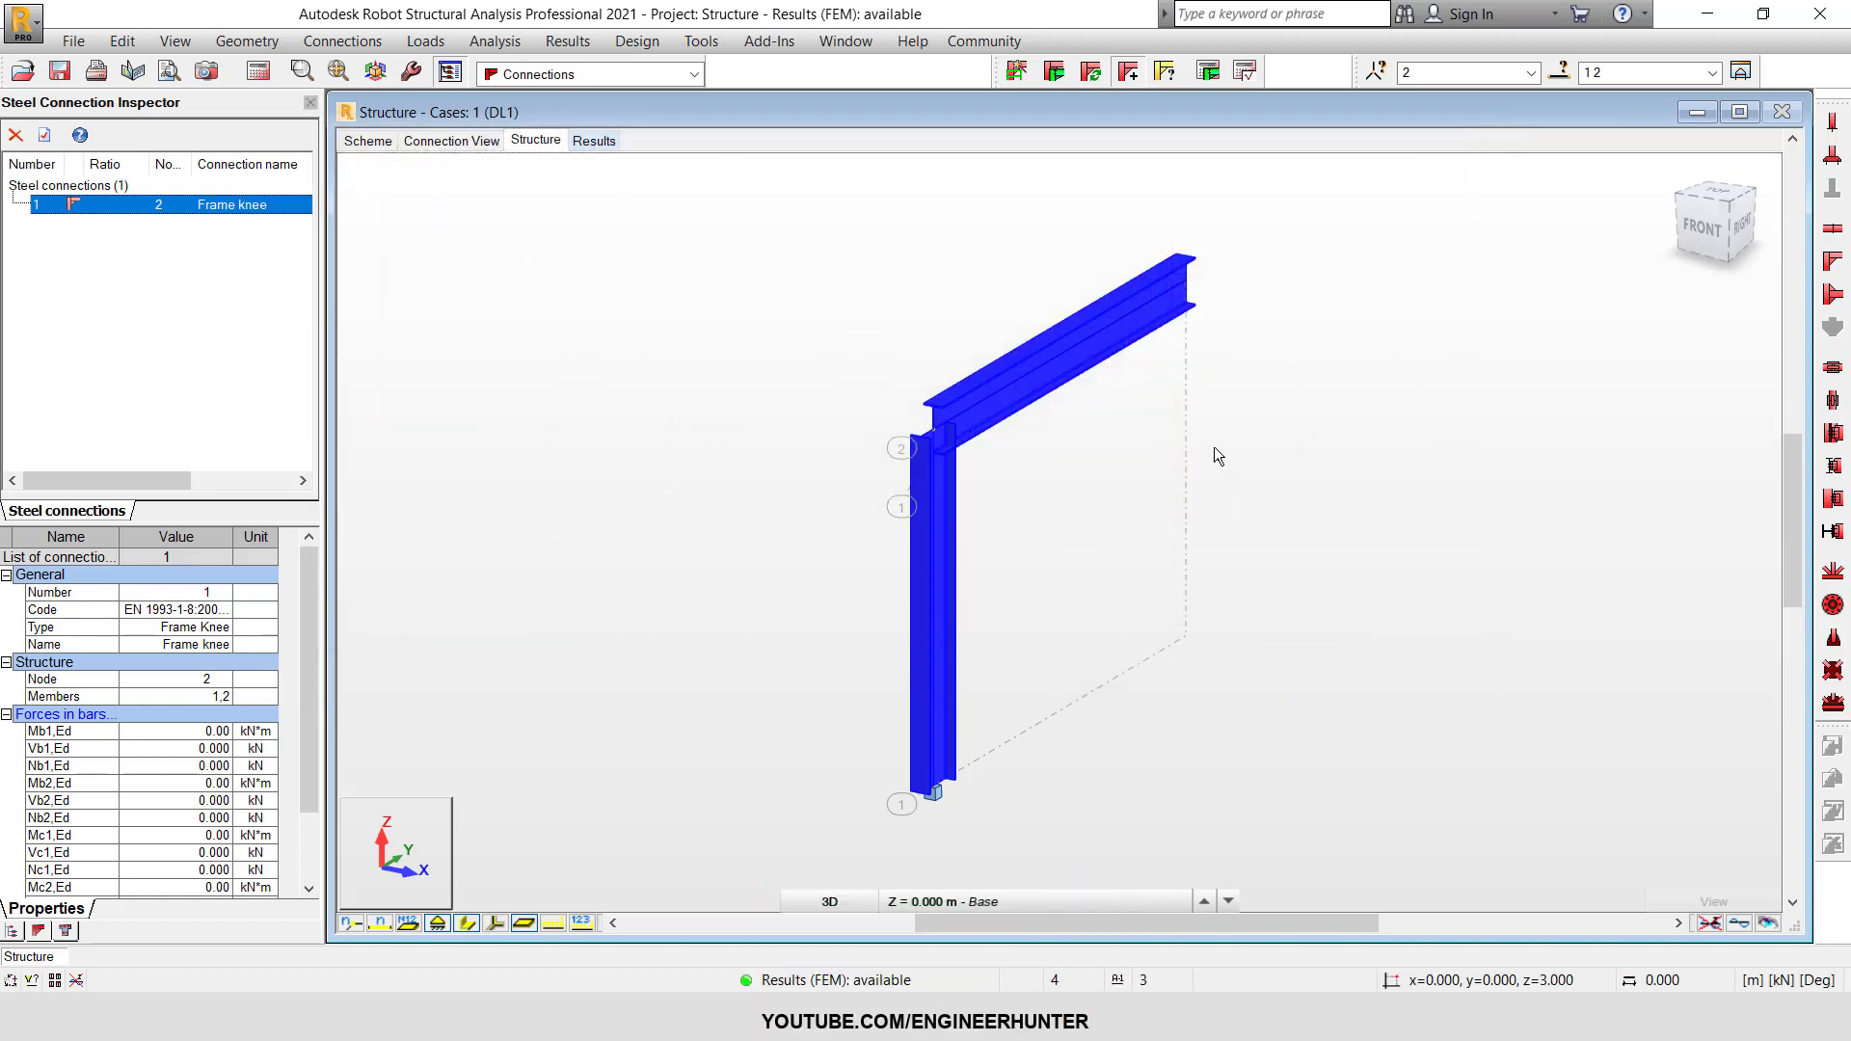
- Inspect the connection's 3-D view, calculation results and dimensioned scheme, ending on the 3-D model
left_click(1361, 460)
middle_click_drag(1298, 385, 1109, 492, "shift")
left_click(466, 143)
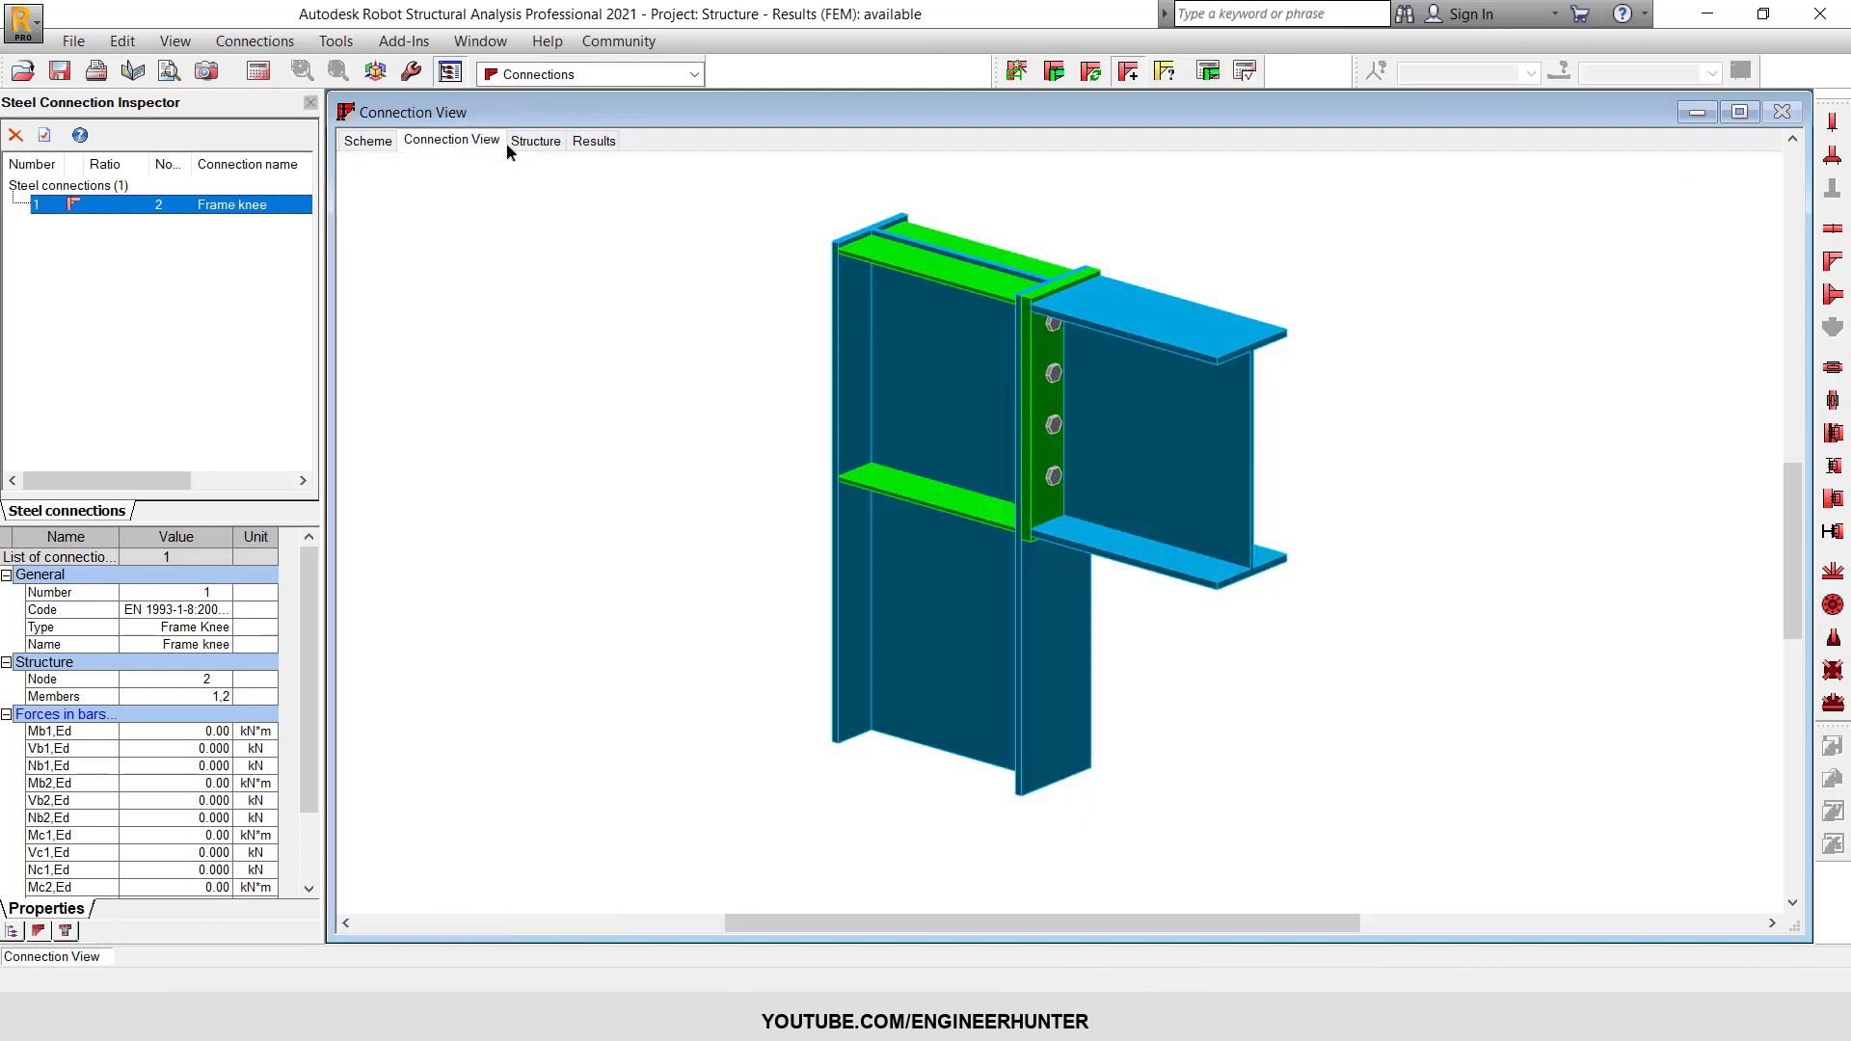
middle_click_drag(1044, 223, 945, 322)
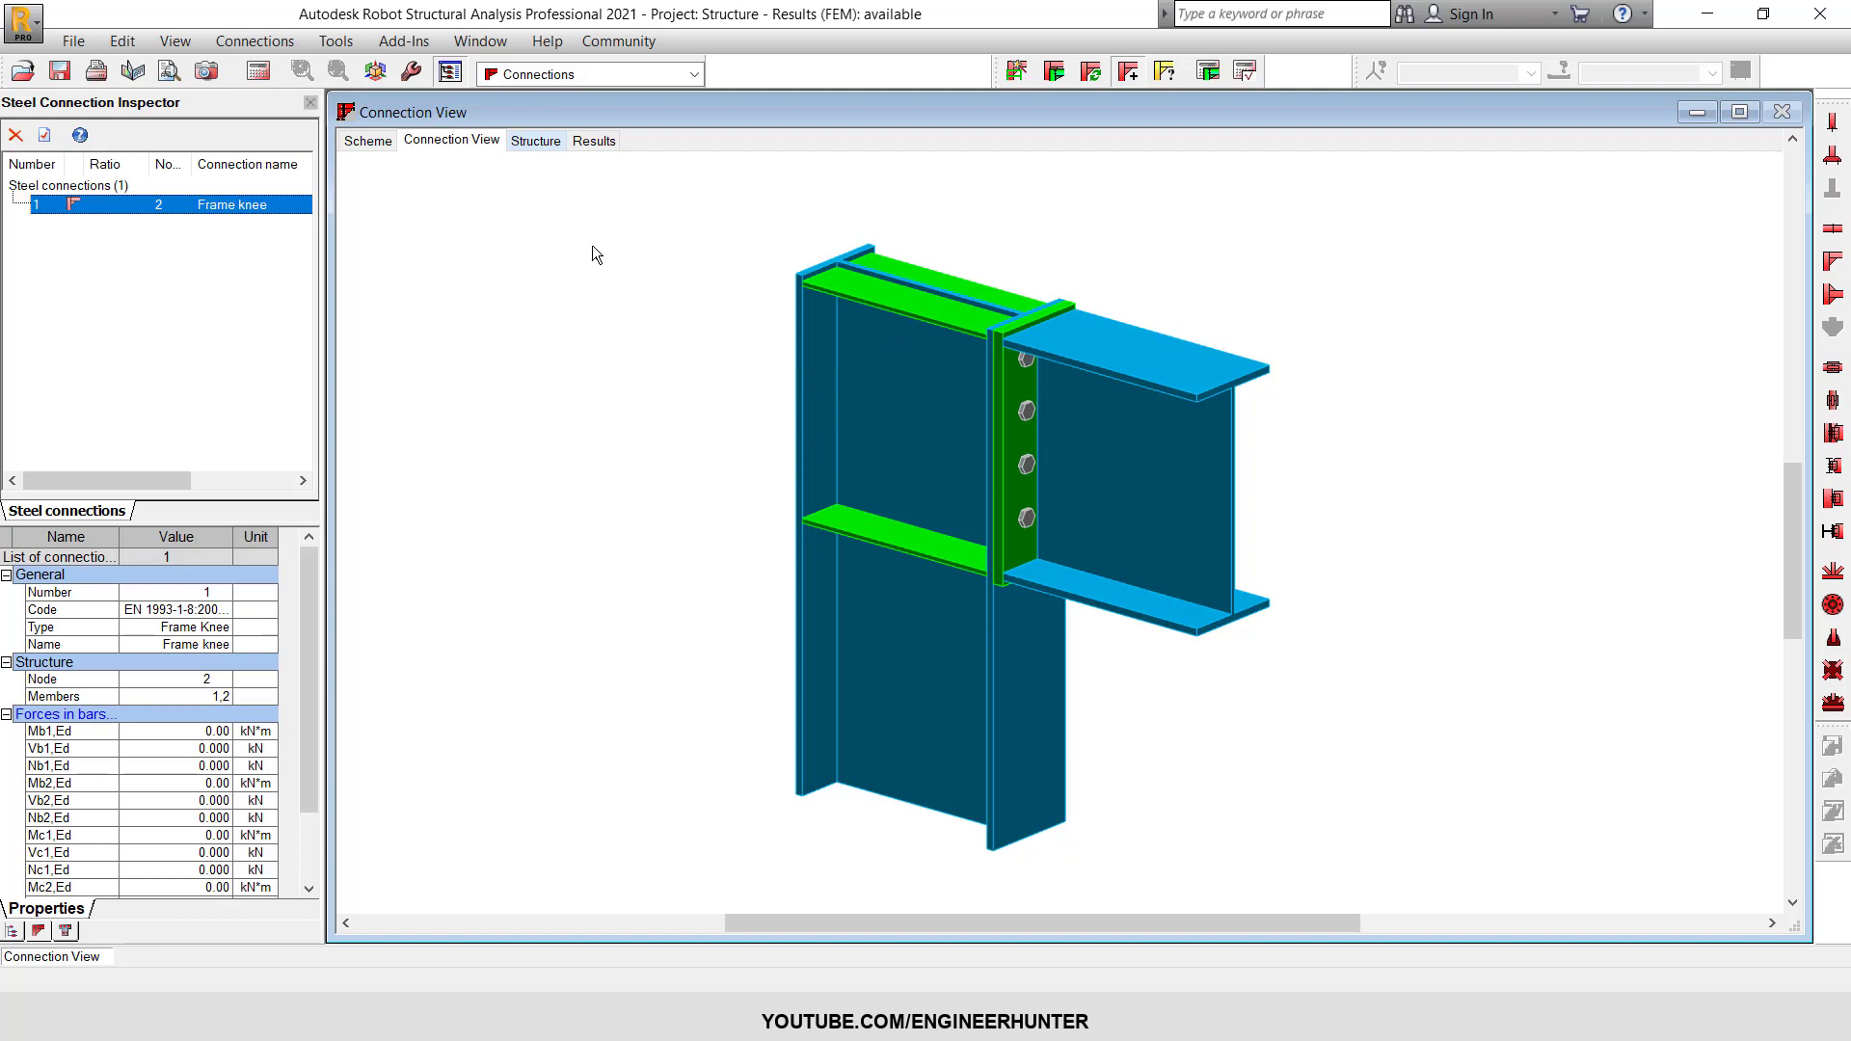
left_click(601, 143)
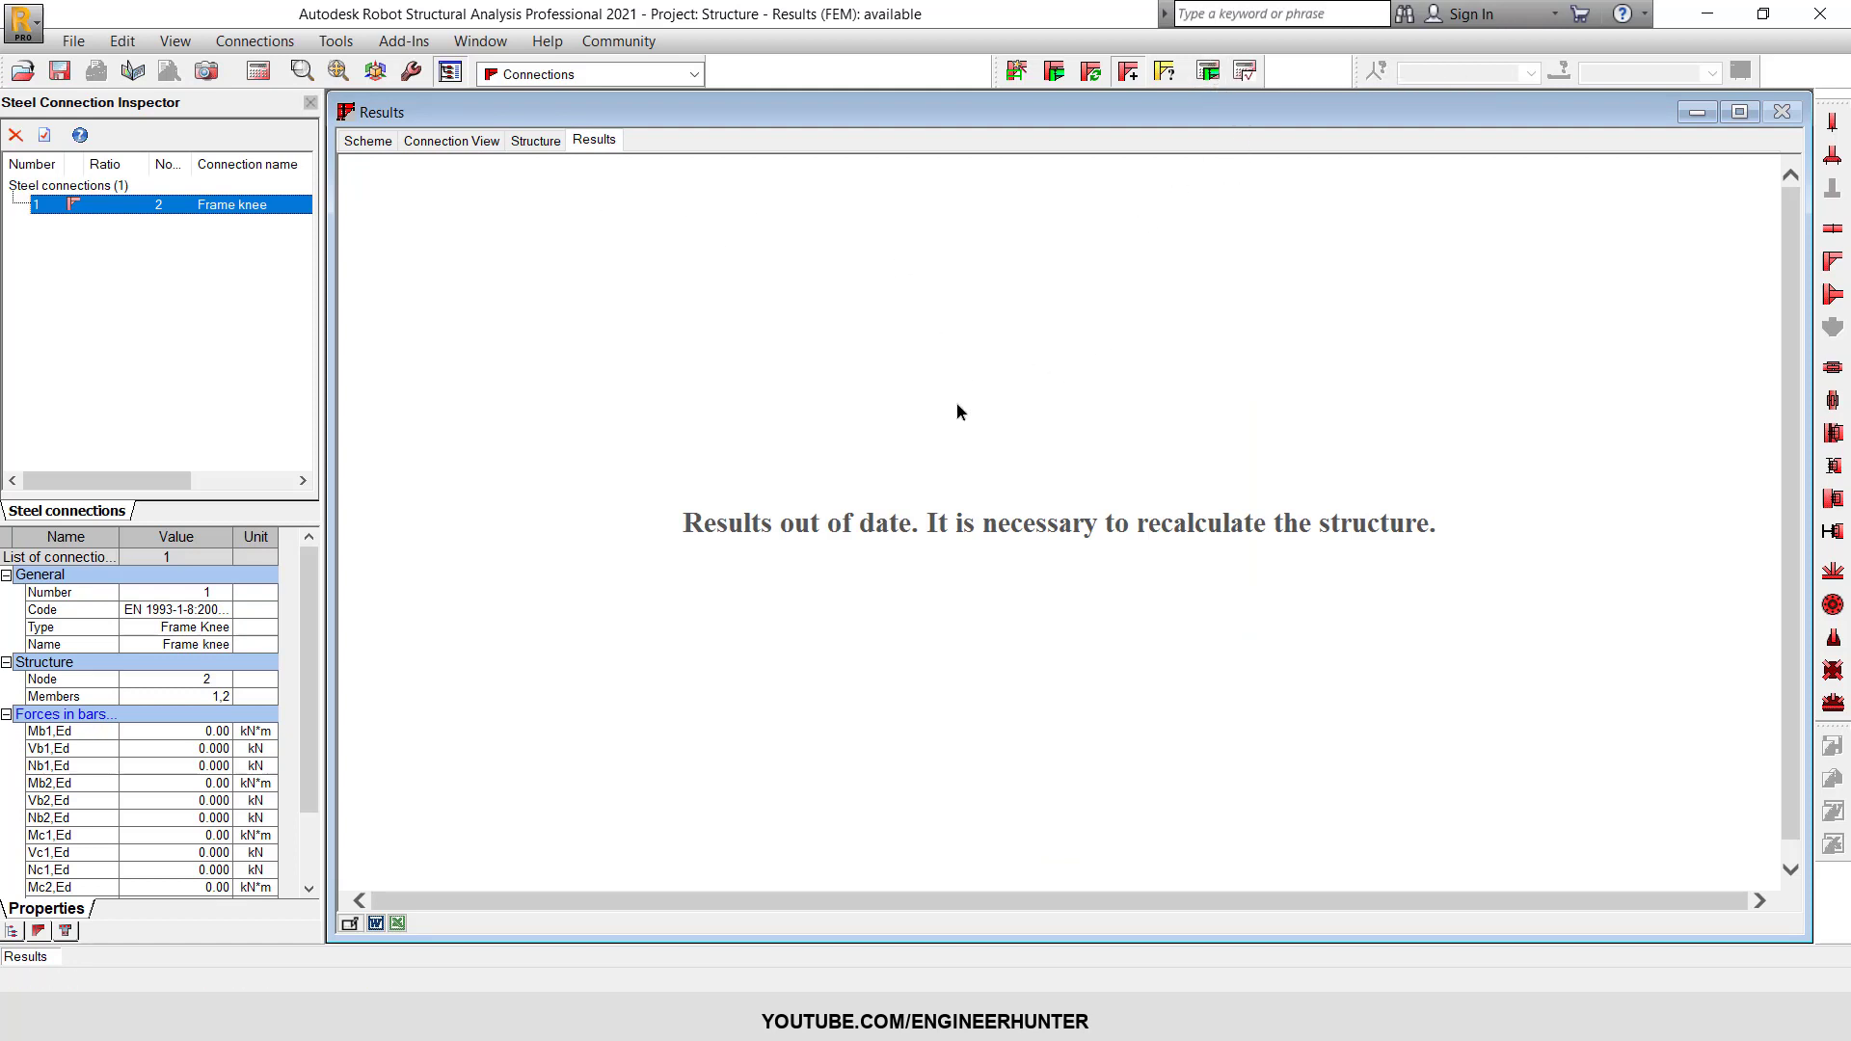
left_click(382, 141)
scroll(1067, 376, "down", 3)
scroll(1145, 459, "up", 3)
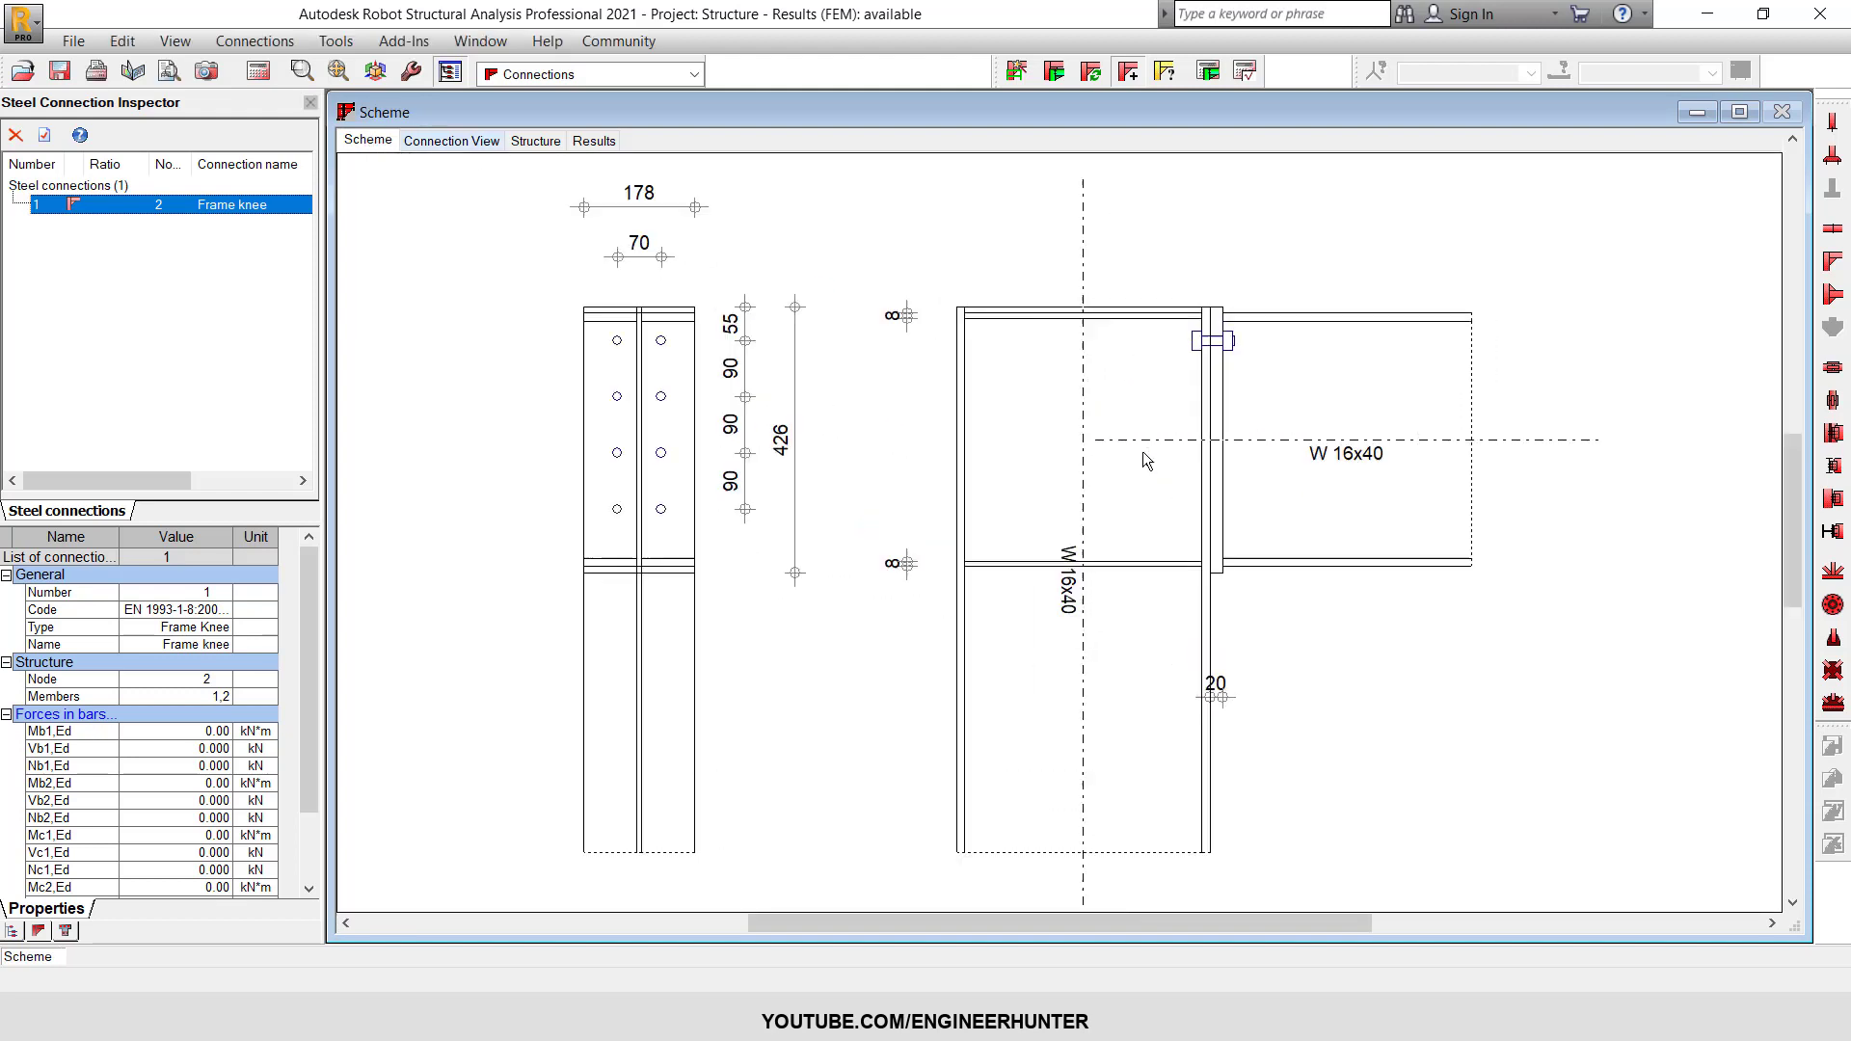
scroll(935, 270, "down", 1)
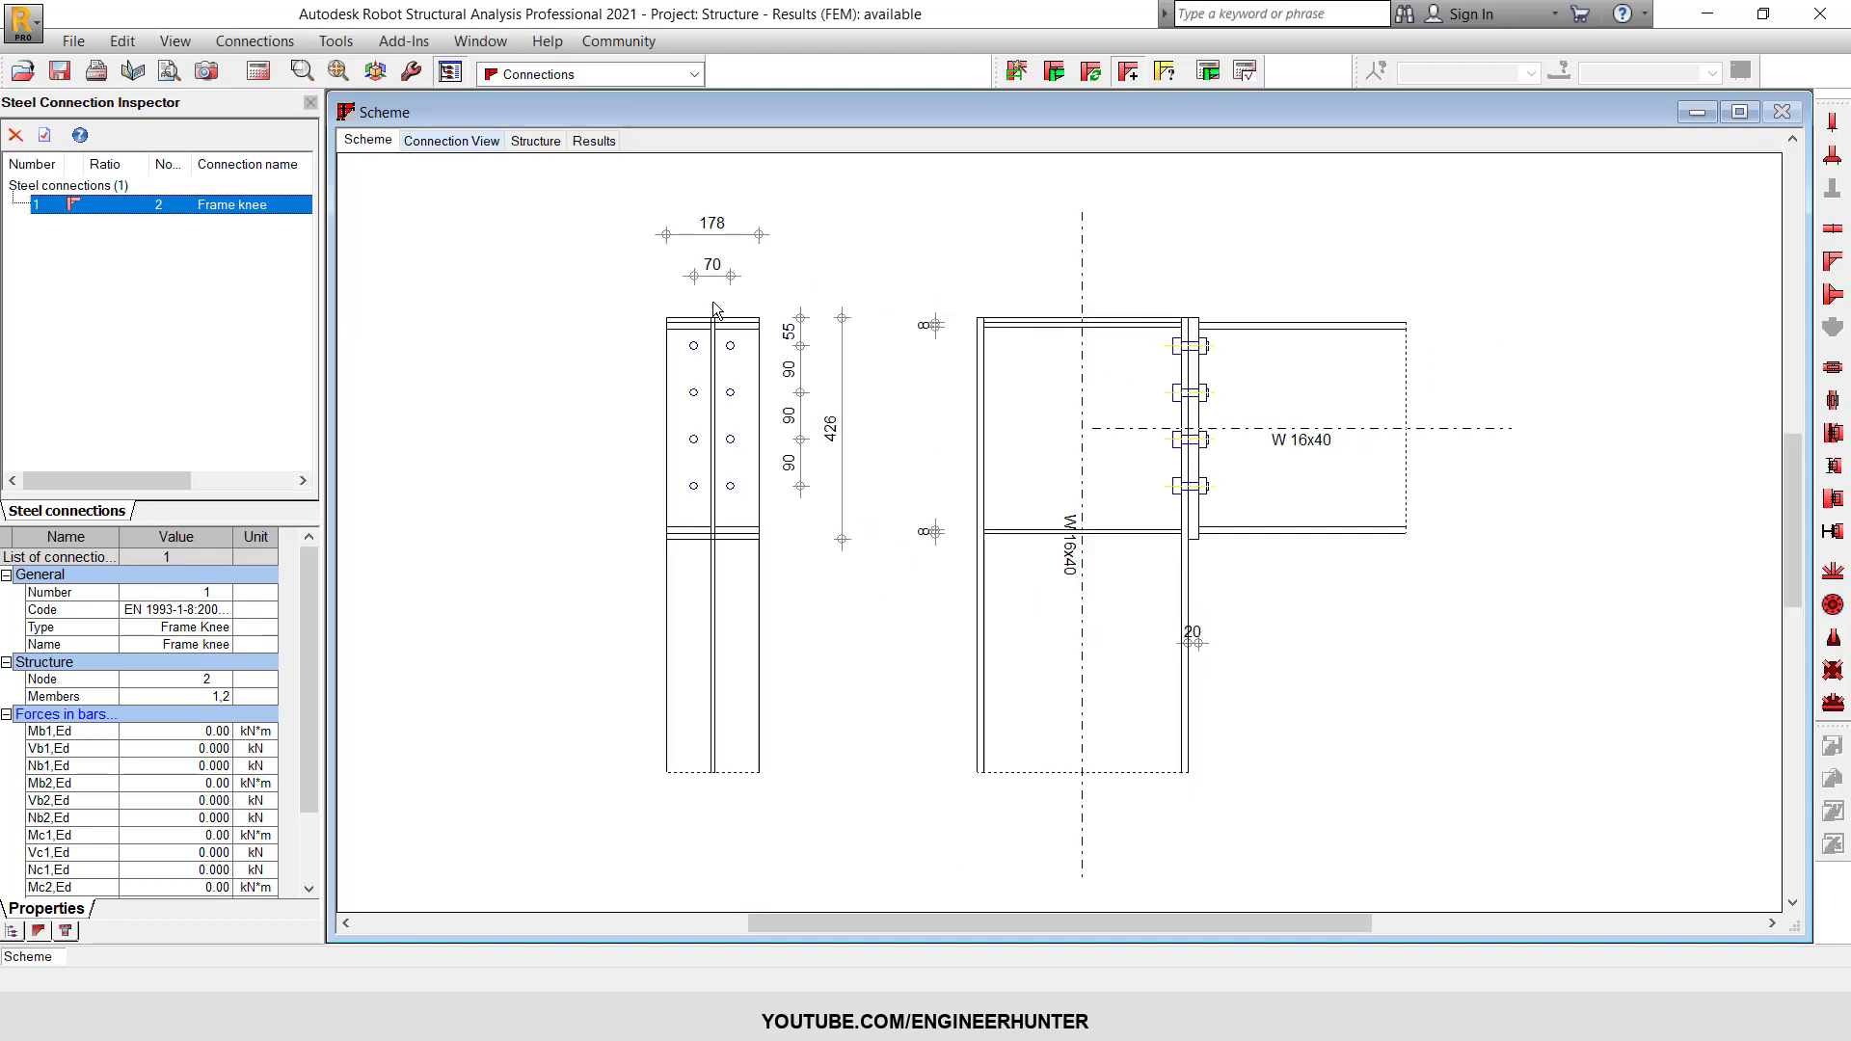
left_click(422, 141)
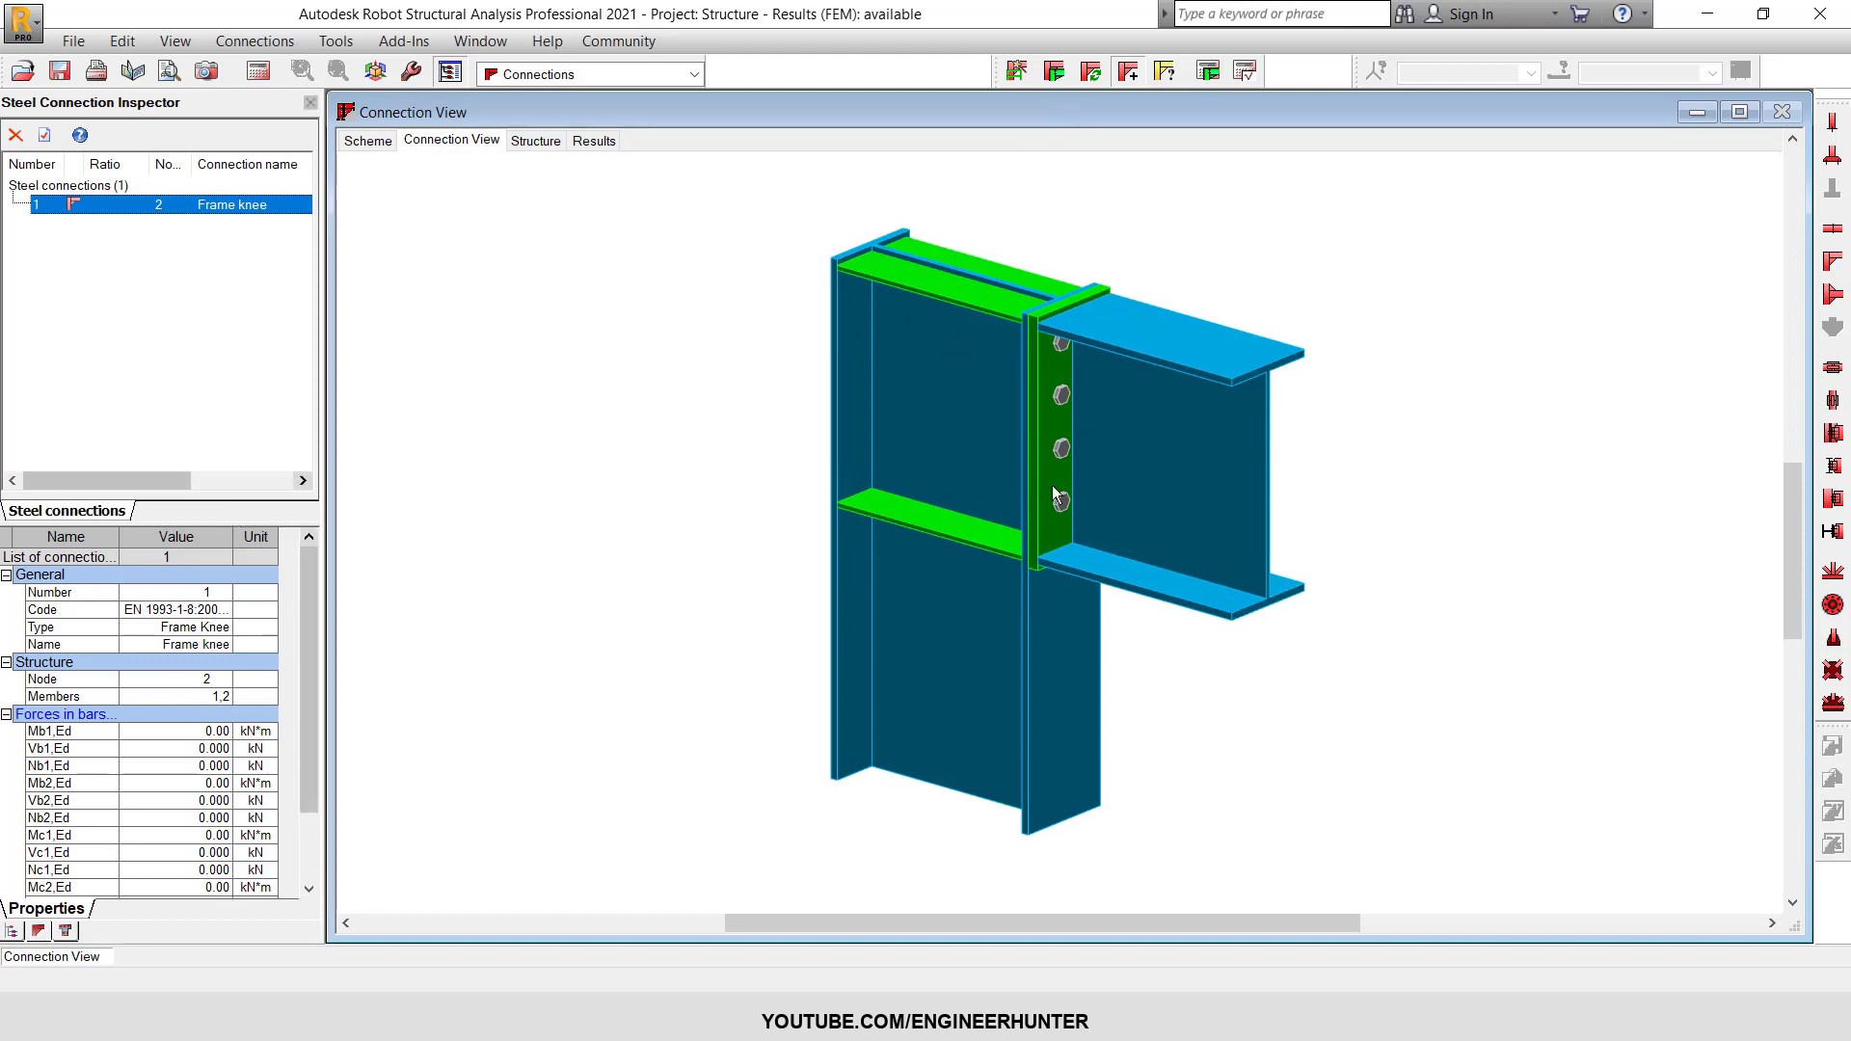
- From the Frame knee connection's Properties, set the front plate material to S235
right_click(109, 208)
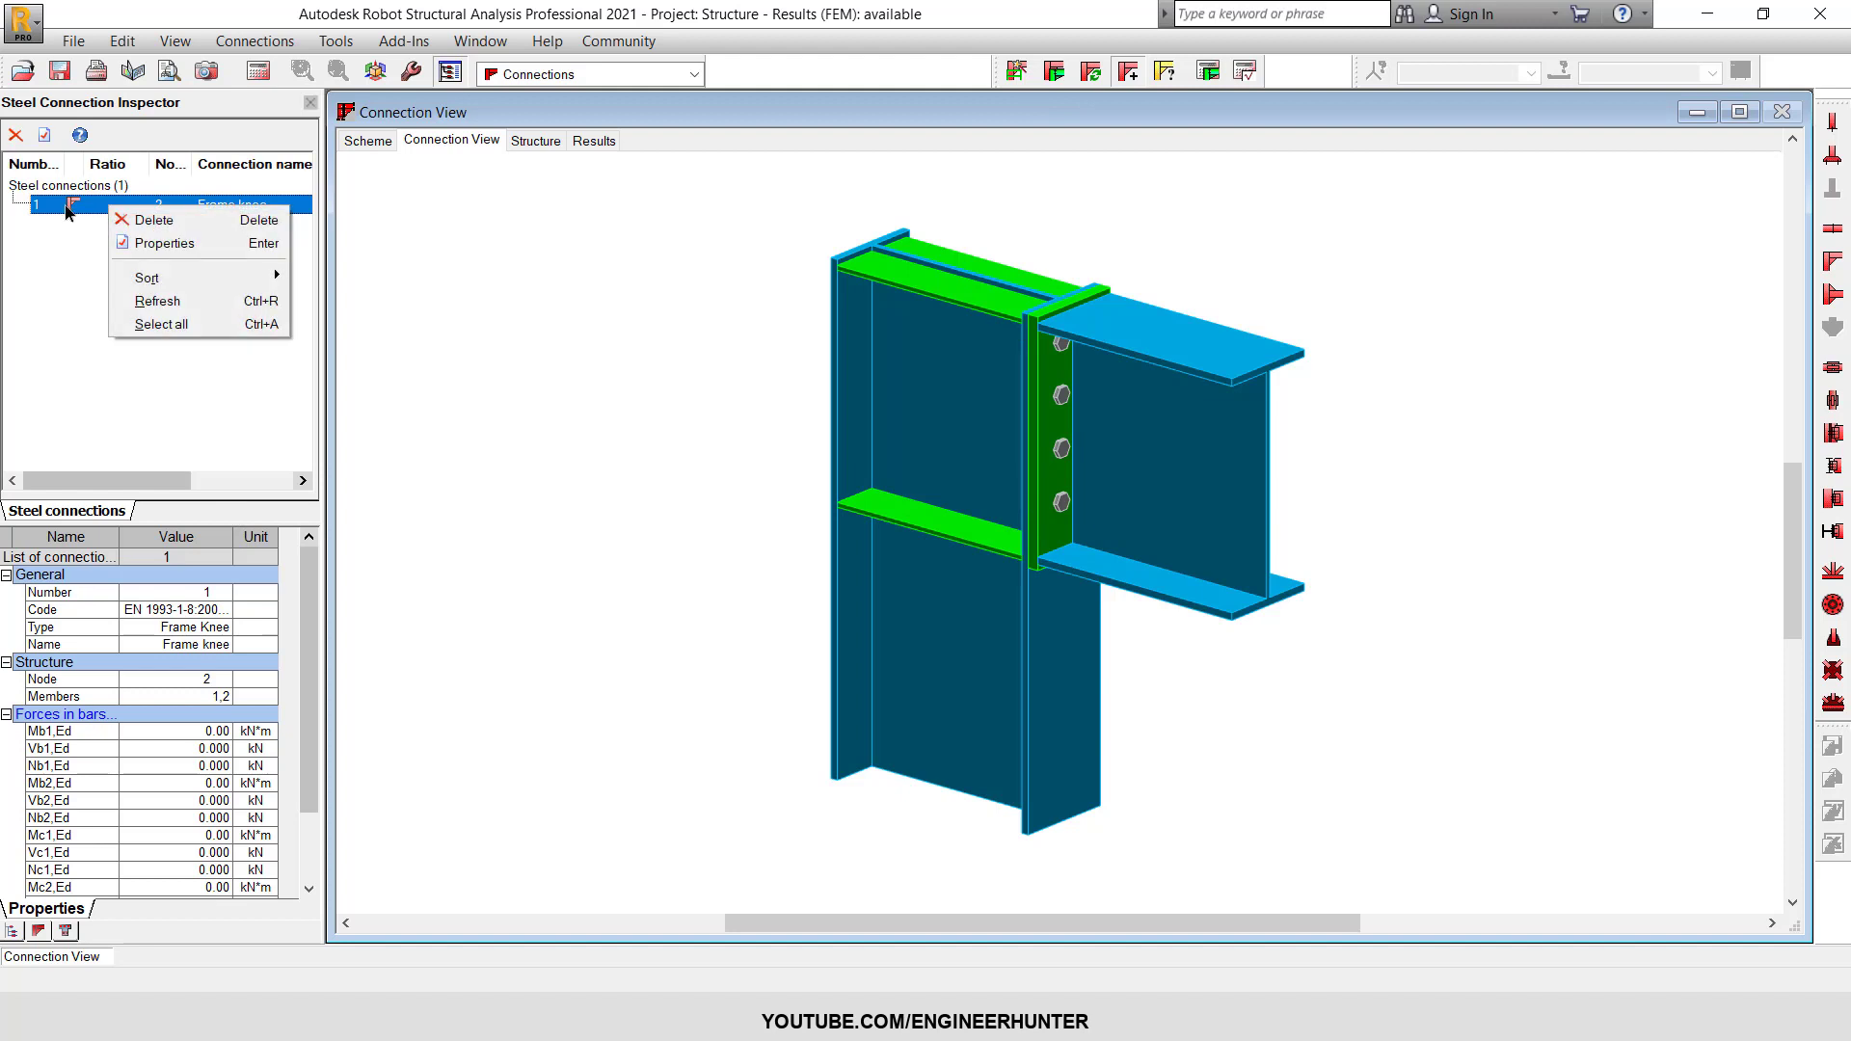
left_click(190, 247)
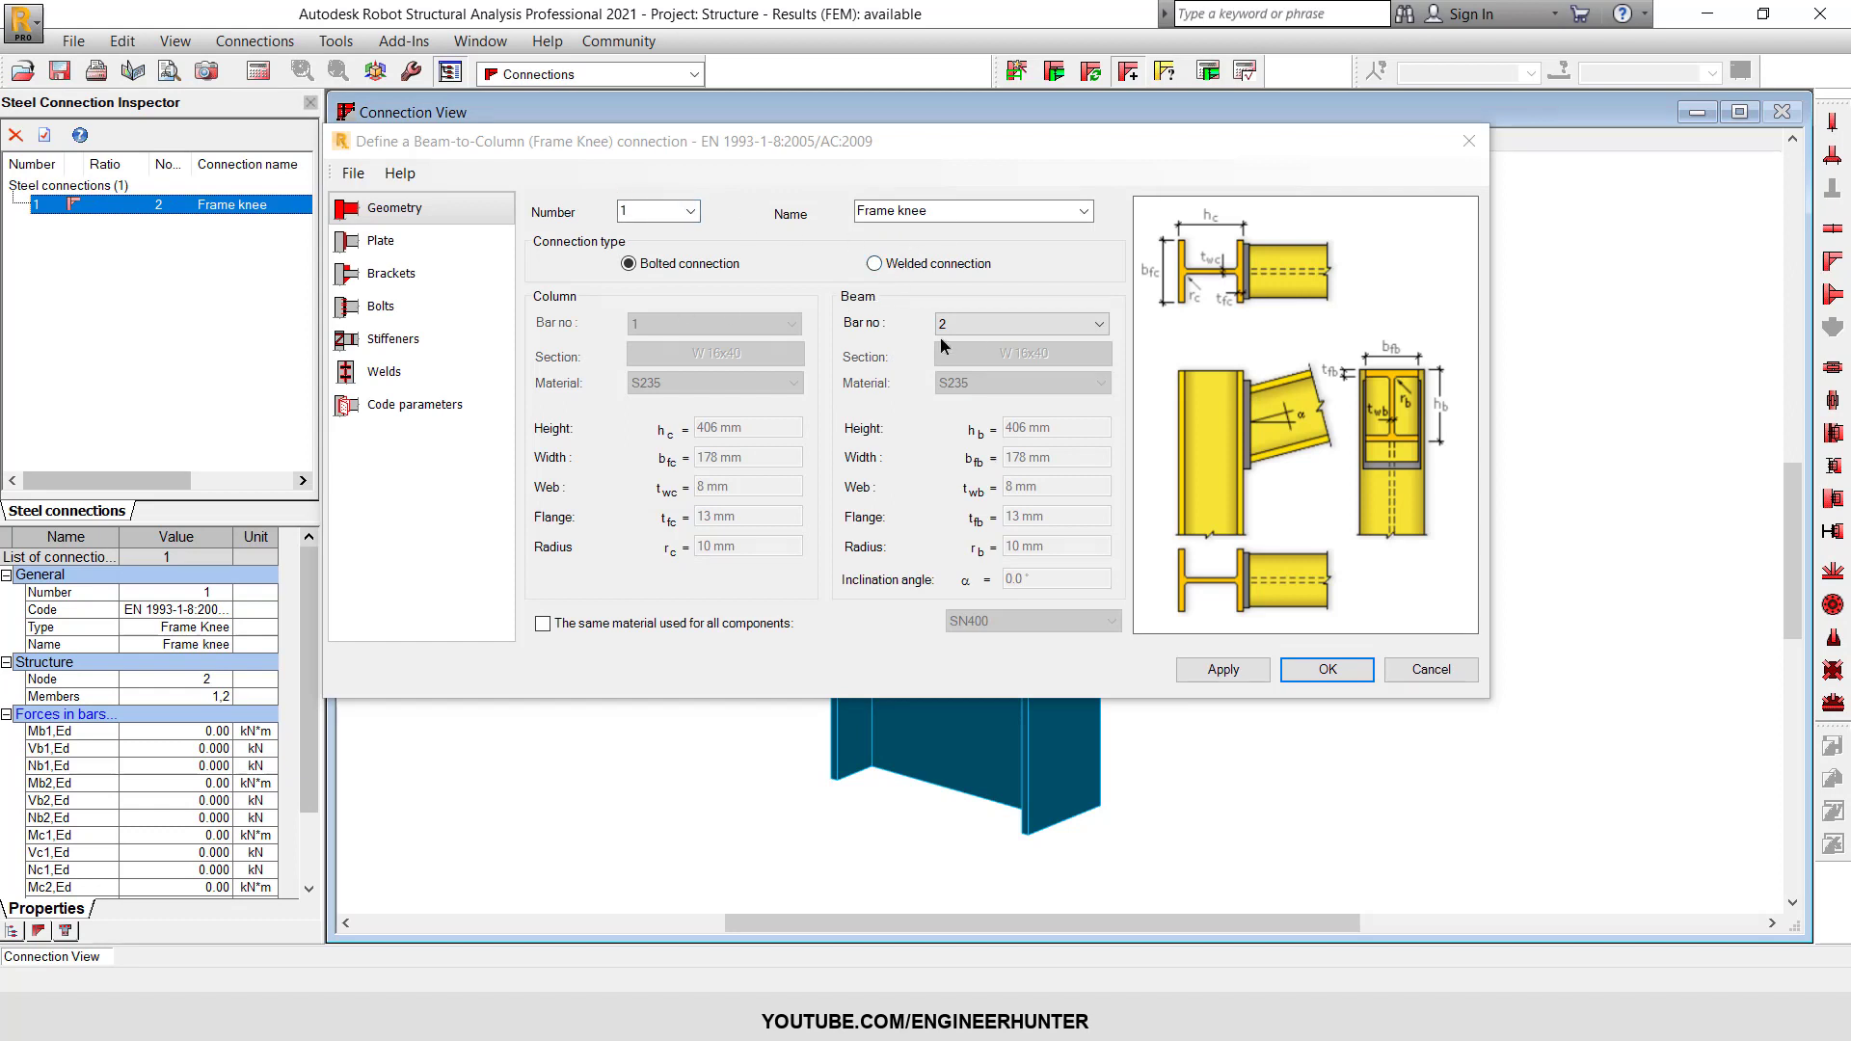
left_click(1046, 433)
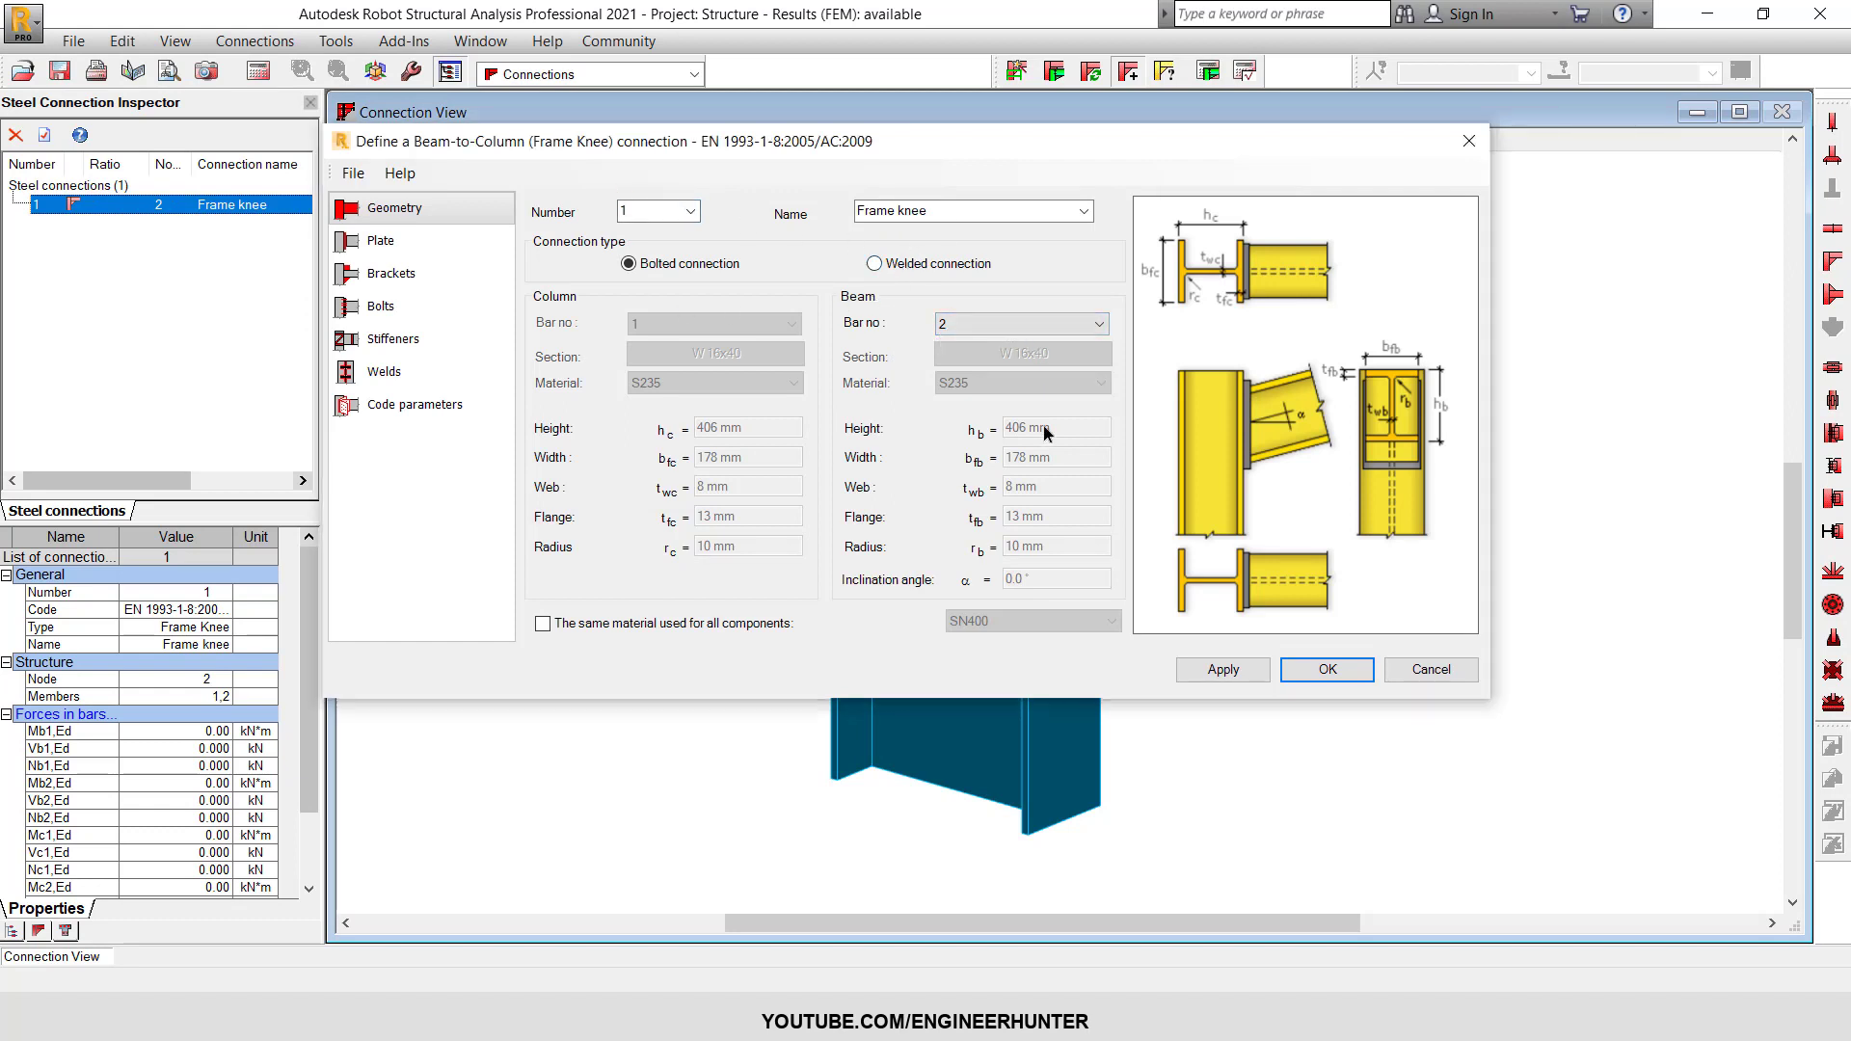
left_click(436, 249)
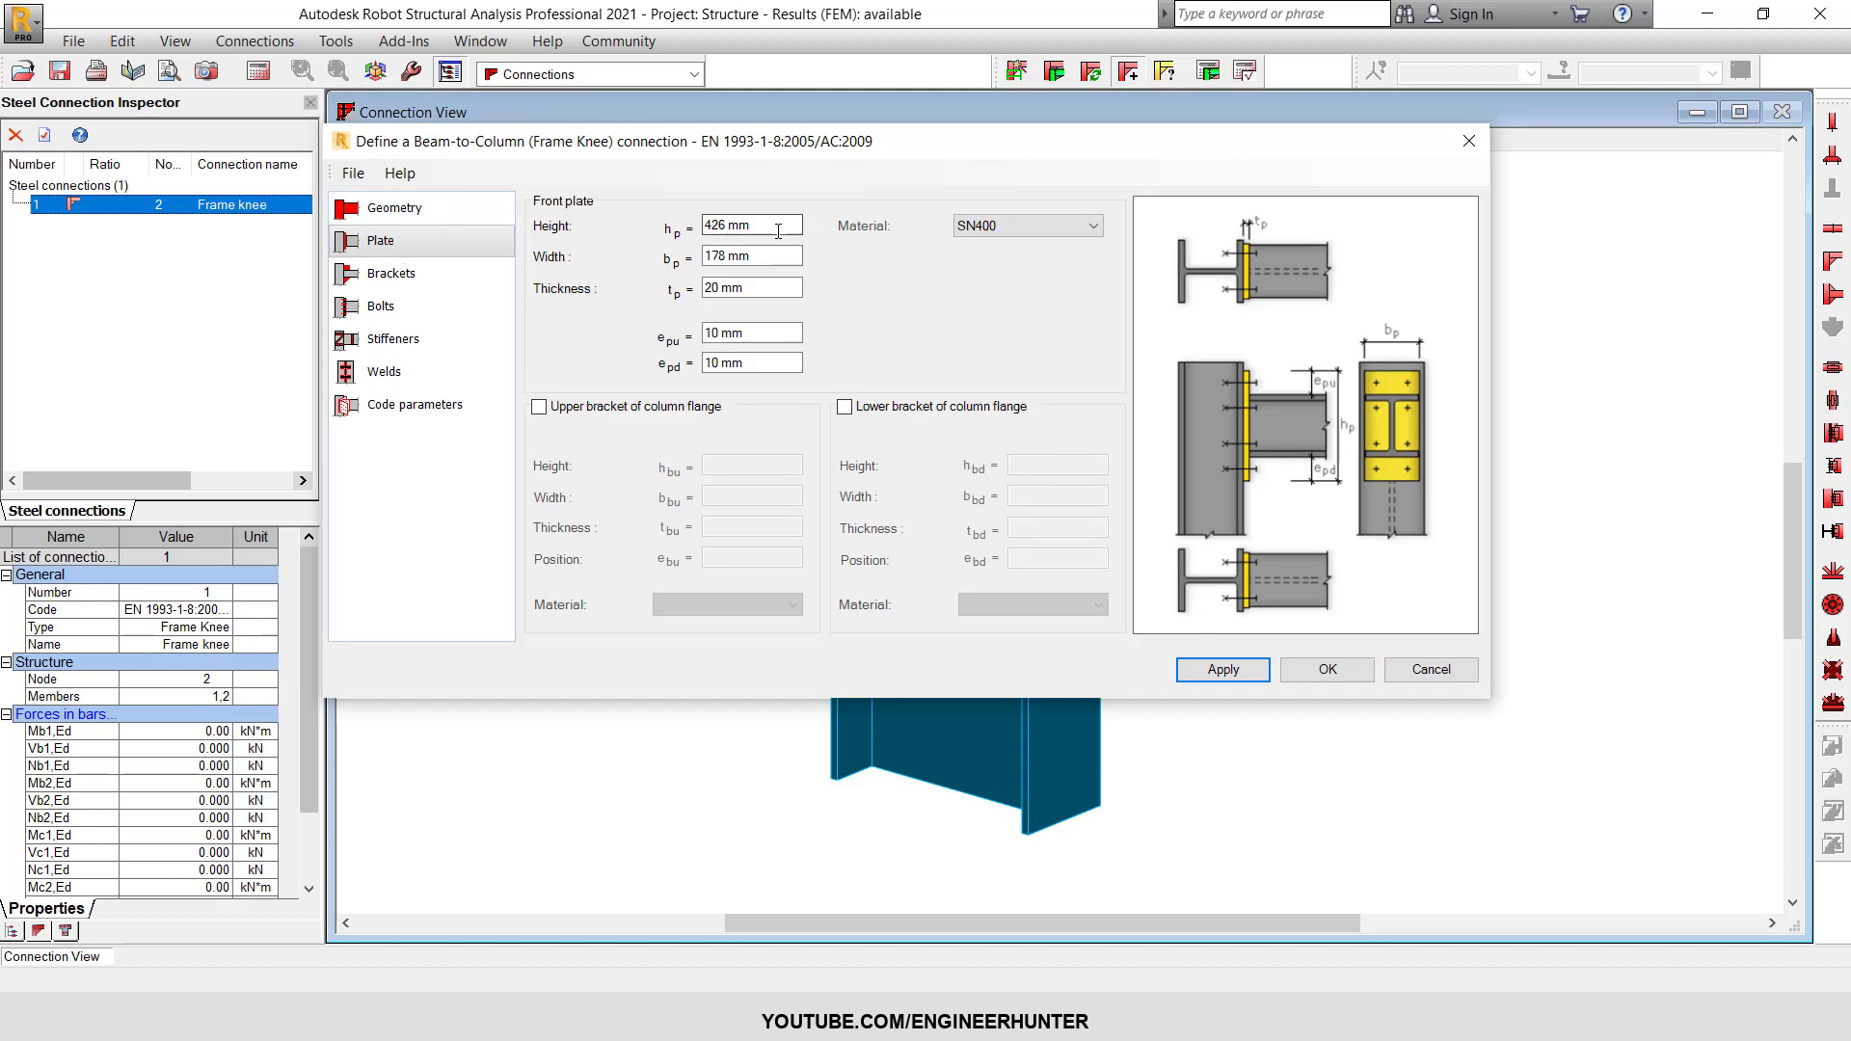
left_click(993, 226)
left_click(996, 253)
- Select the 426 mm front plate height value for editing
left_click(761, 225)
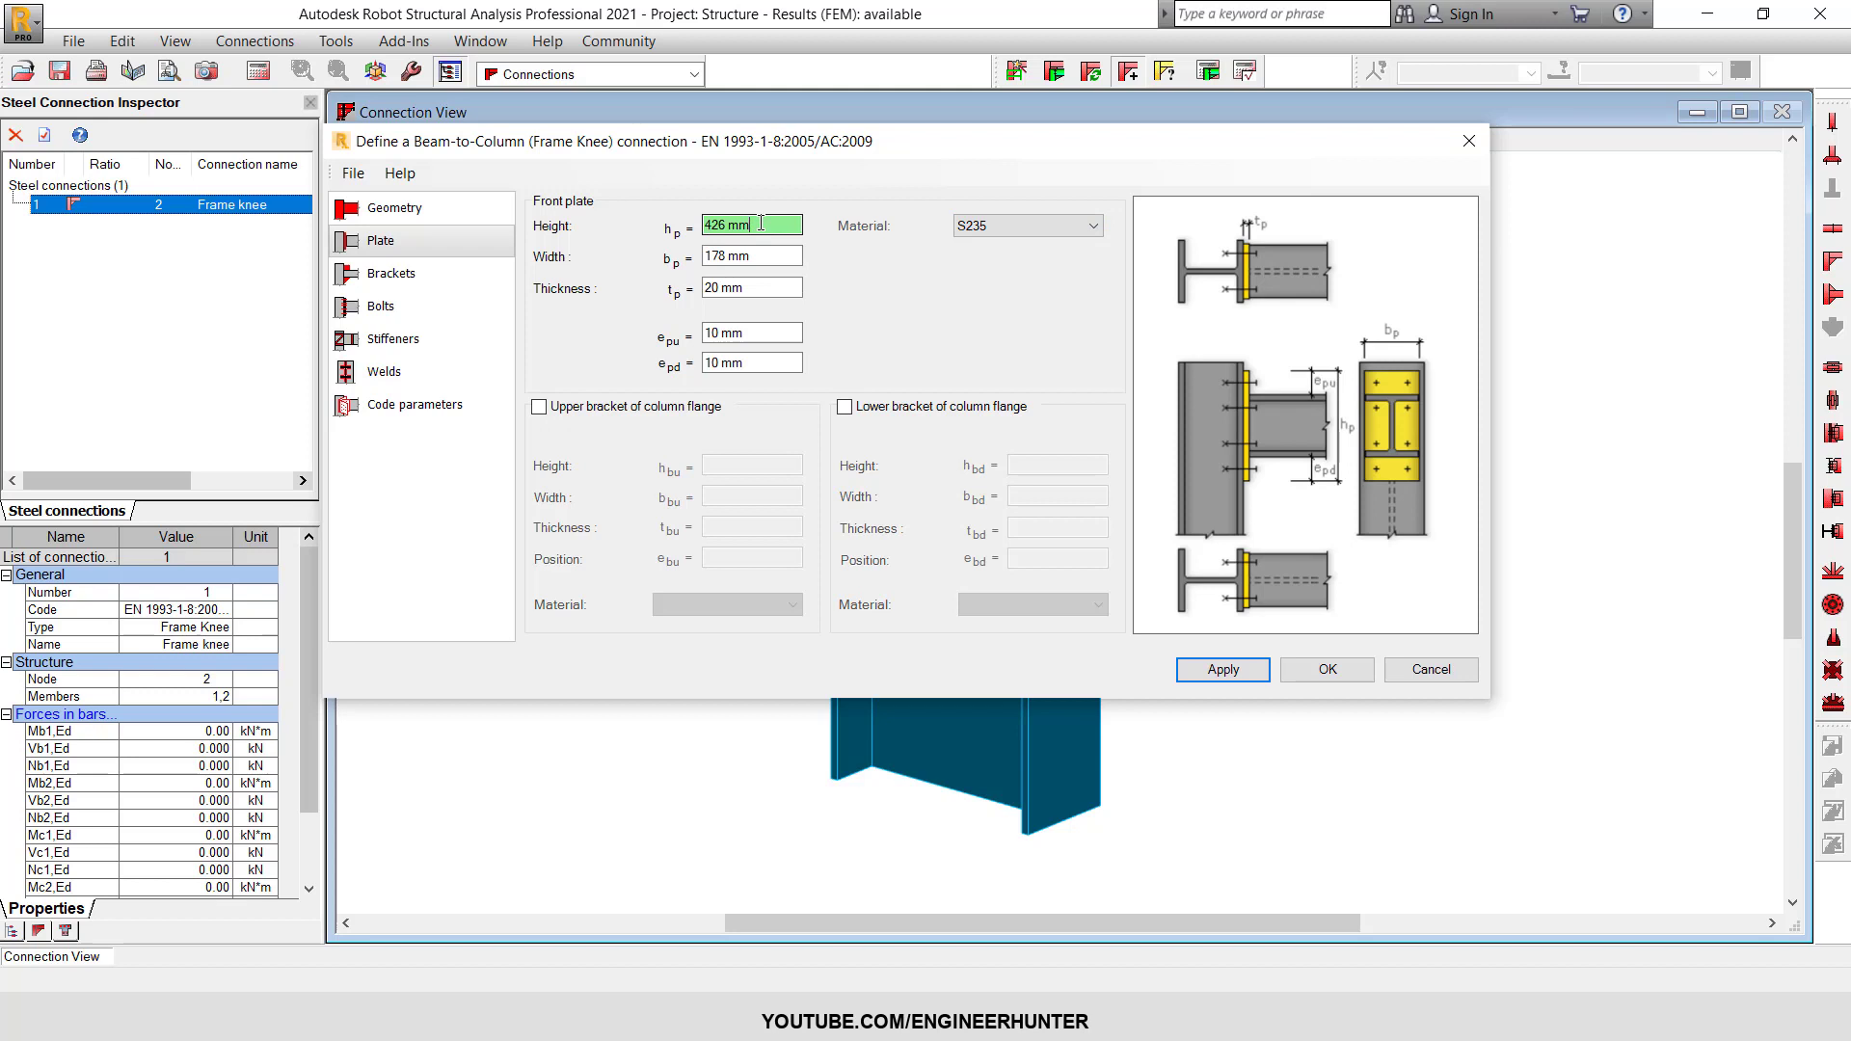
double_click(761, 224)
left_click(1739, 112)
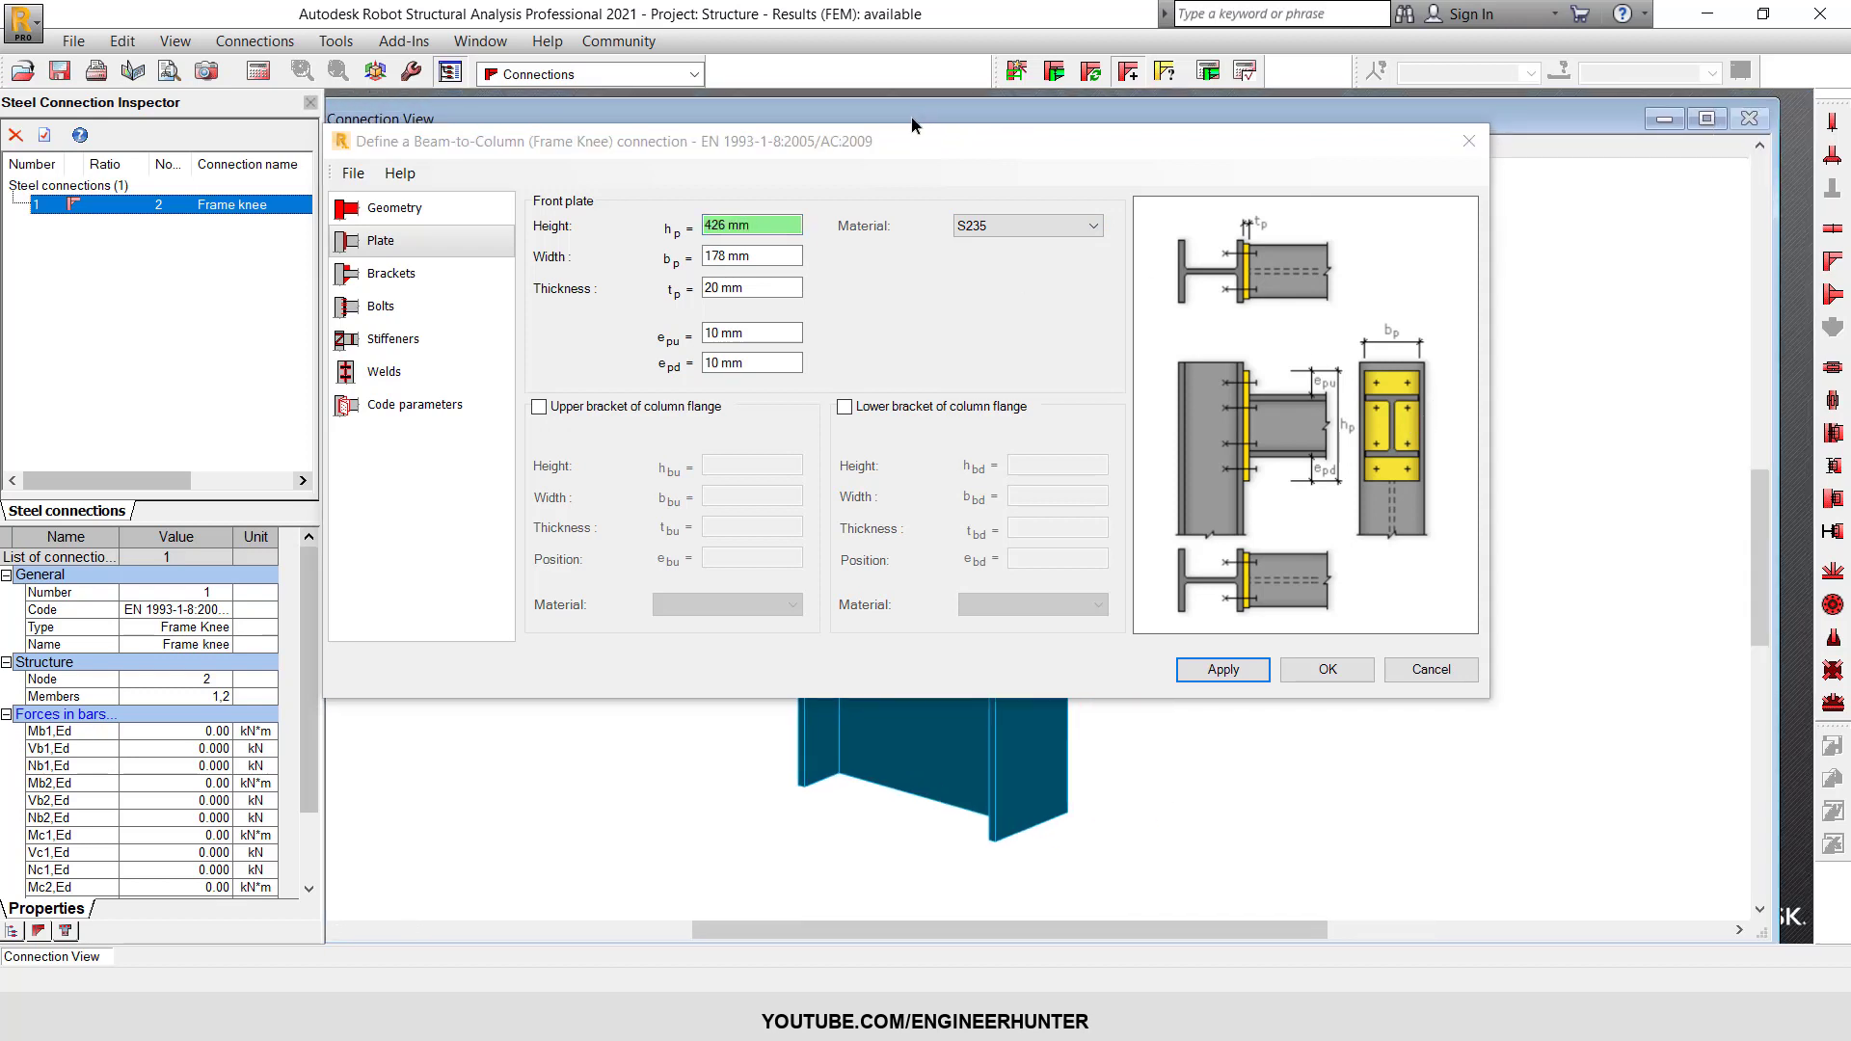
- Set the front plate height to 500 mm and apply it
left_click(1719, 125)
left_click_drag(964, 141, 601, 143)
scroll(1571, 530, "up", 3)
scroll(1255, 414, "down", 2)
scroll(1411, 328, "up", 3)
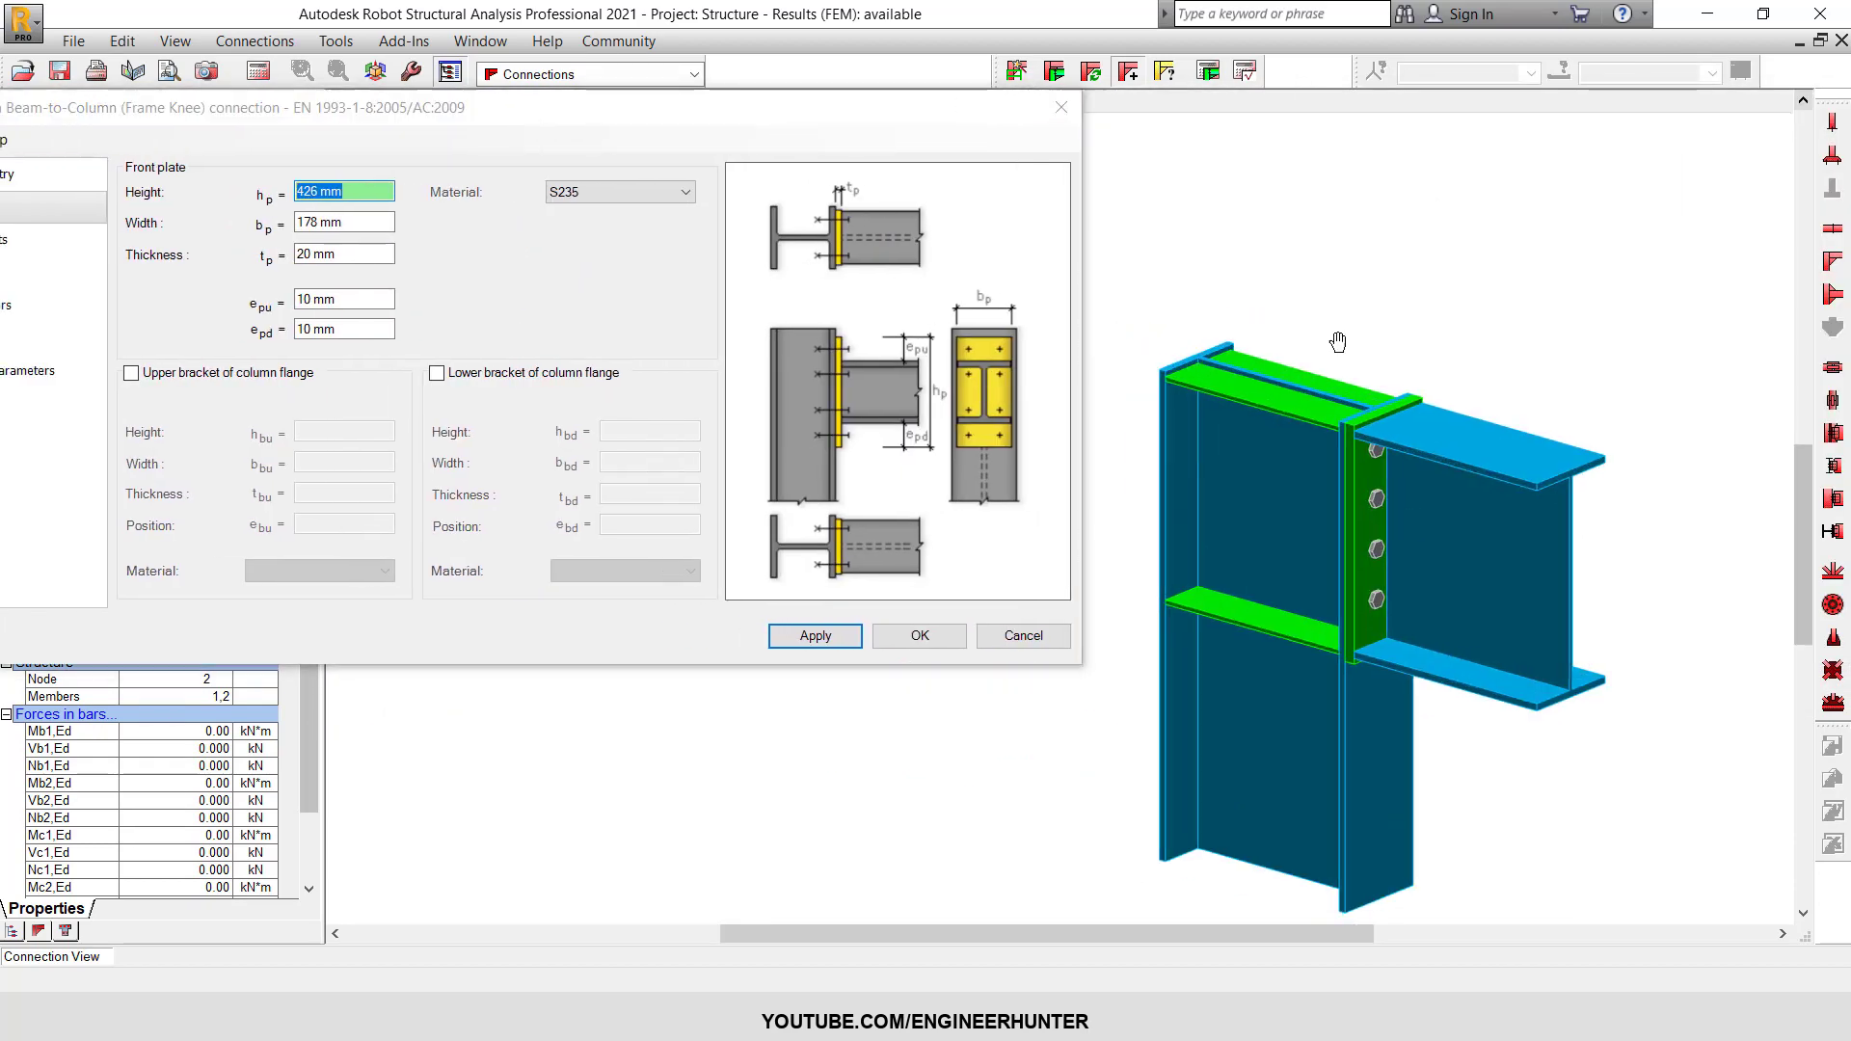
left_click(1412, 327)
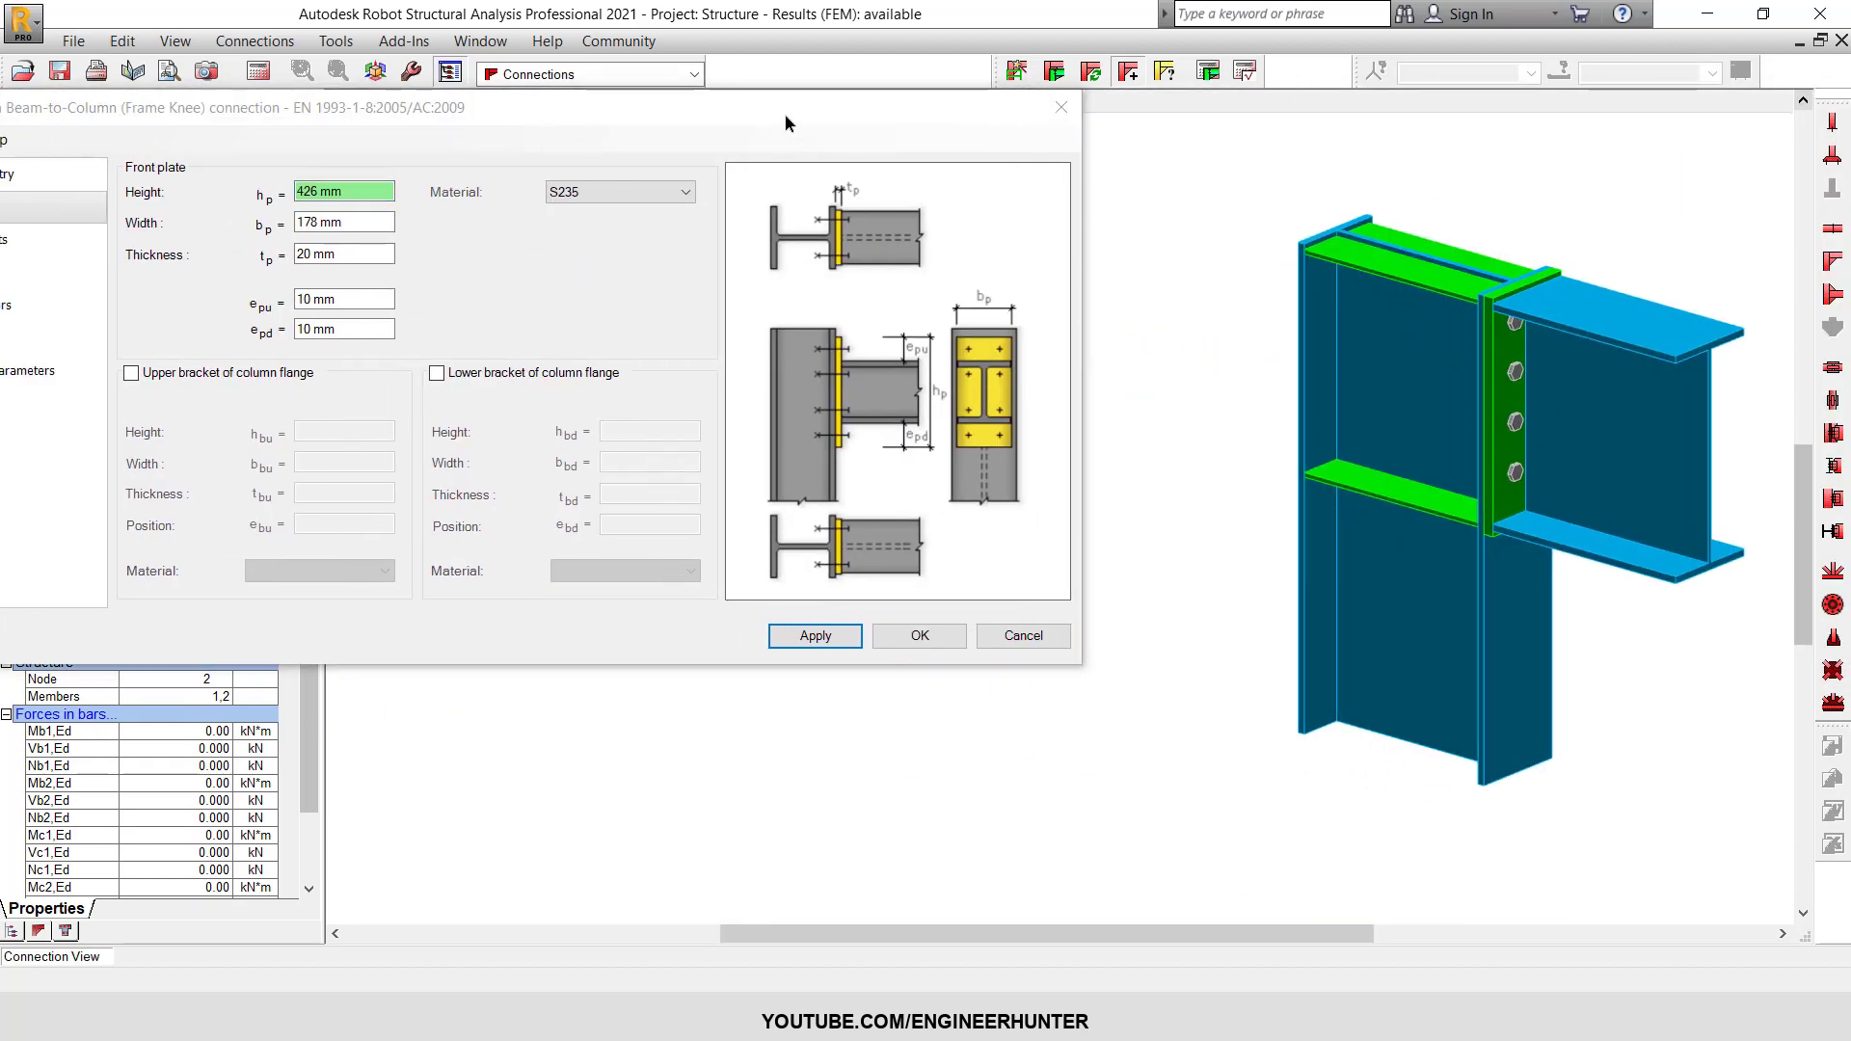
left_click_drag(785, 113, 928, 151)
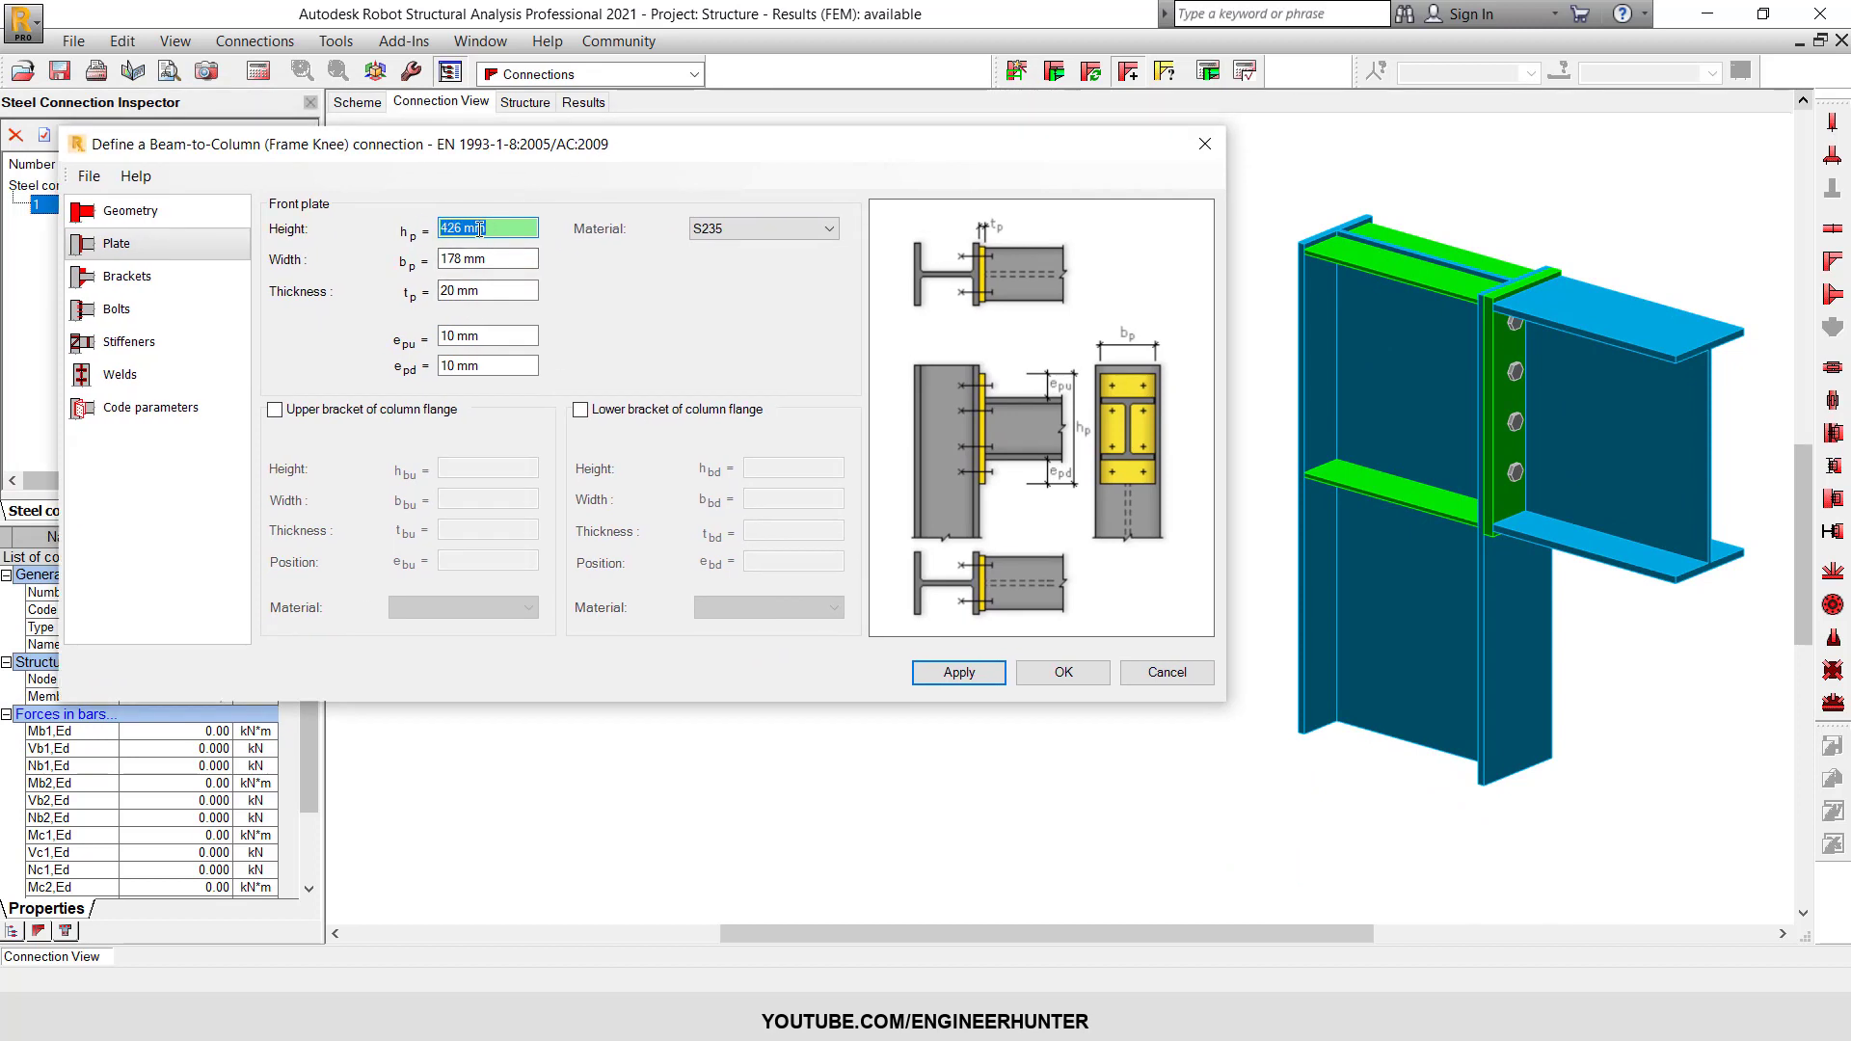
type("500")
left_click(964, 679)
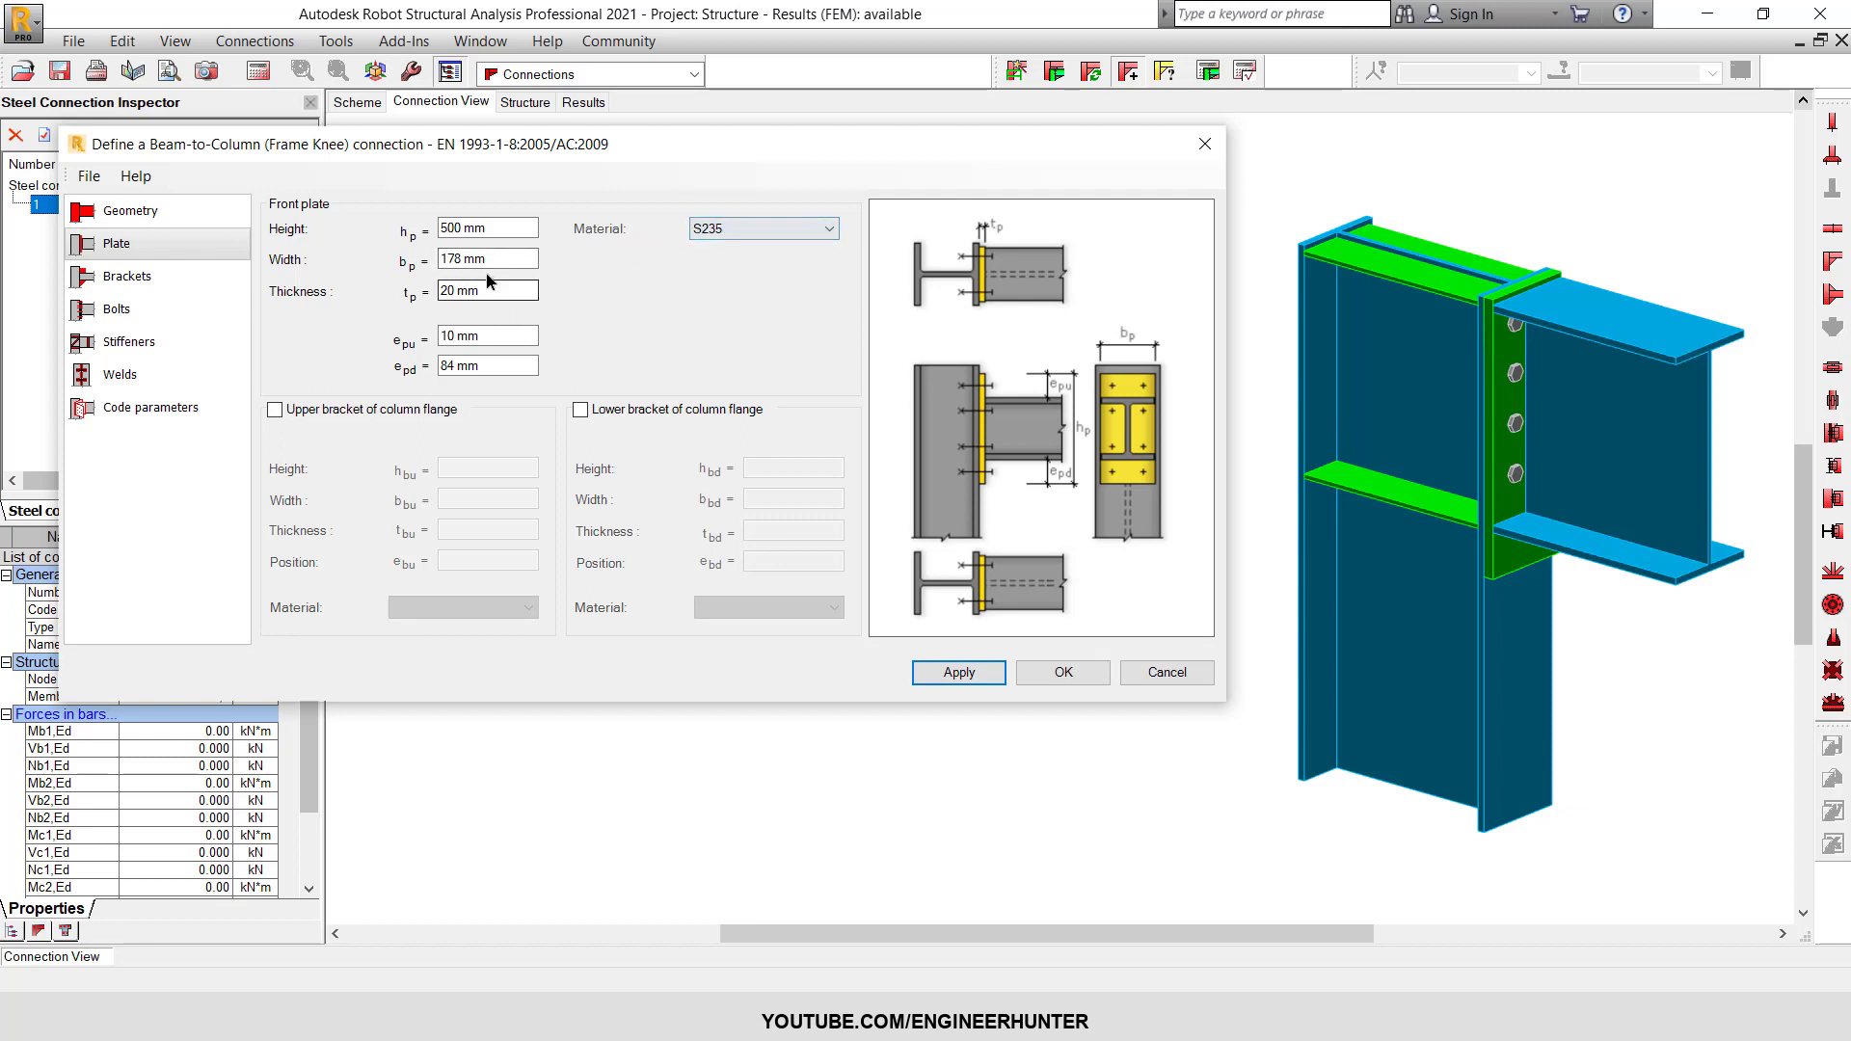
- Set the front plate thickness to 16 mm and apply it, then select the e_pu value
left_click(447, 261)
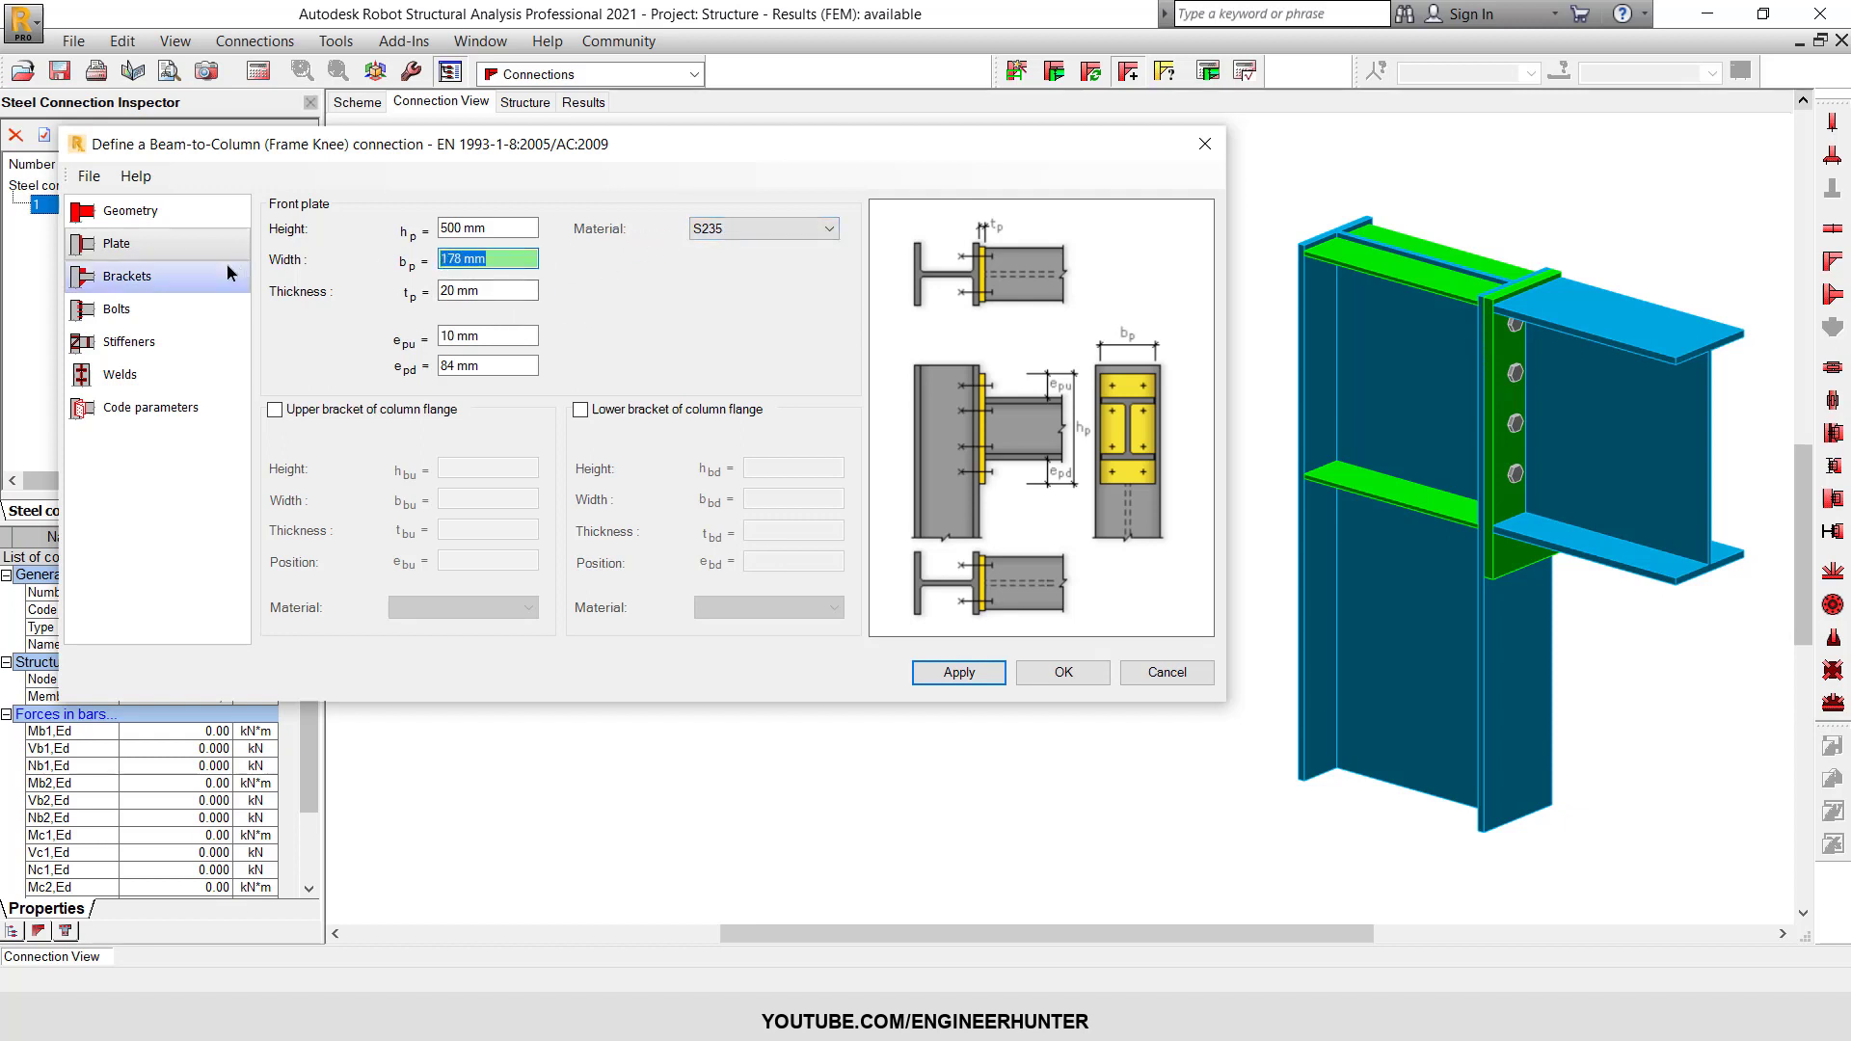
left_click(479, 290)
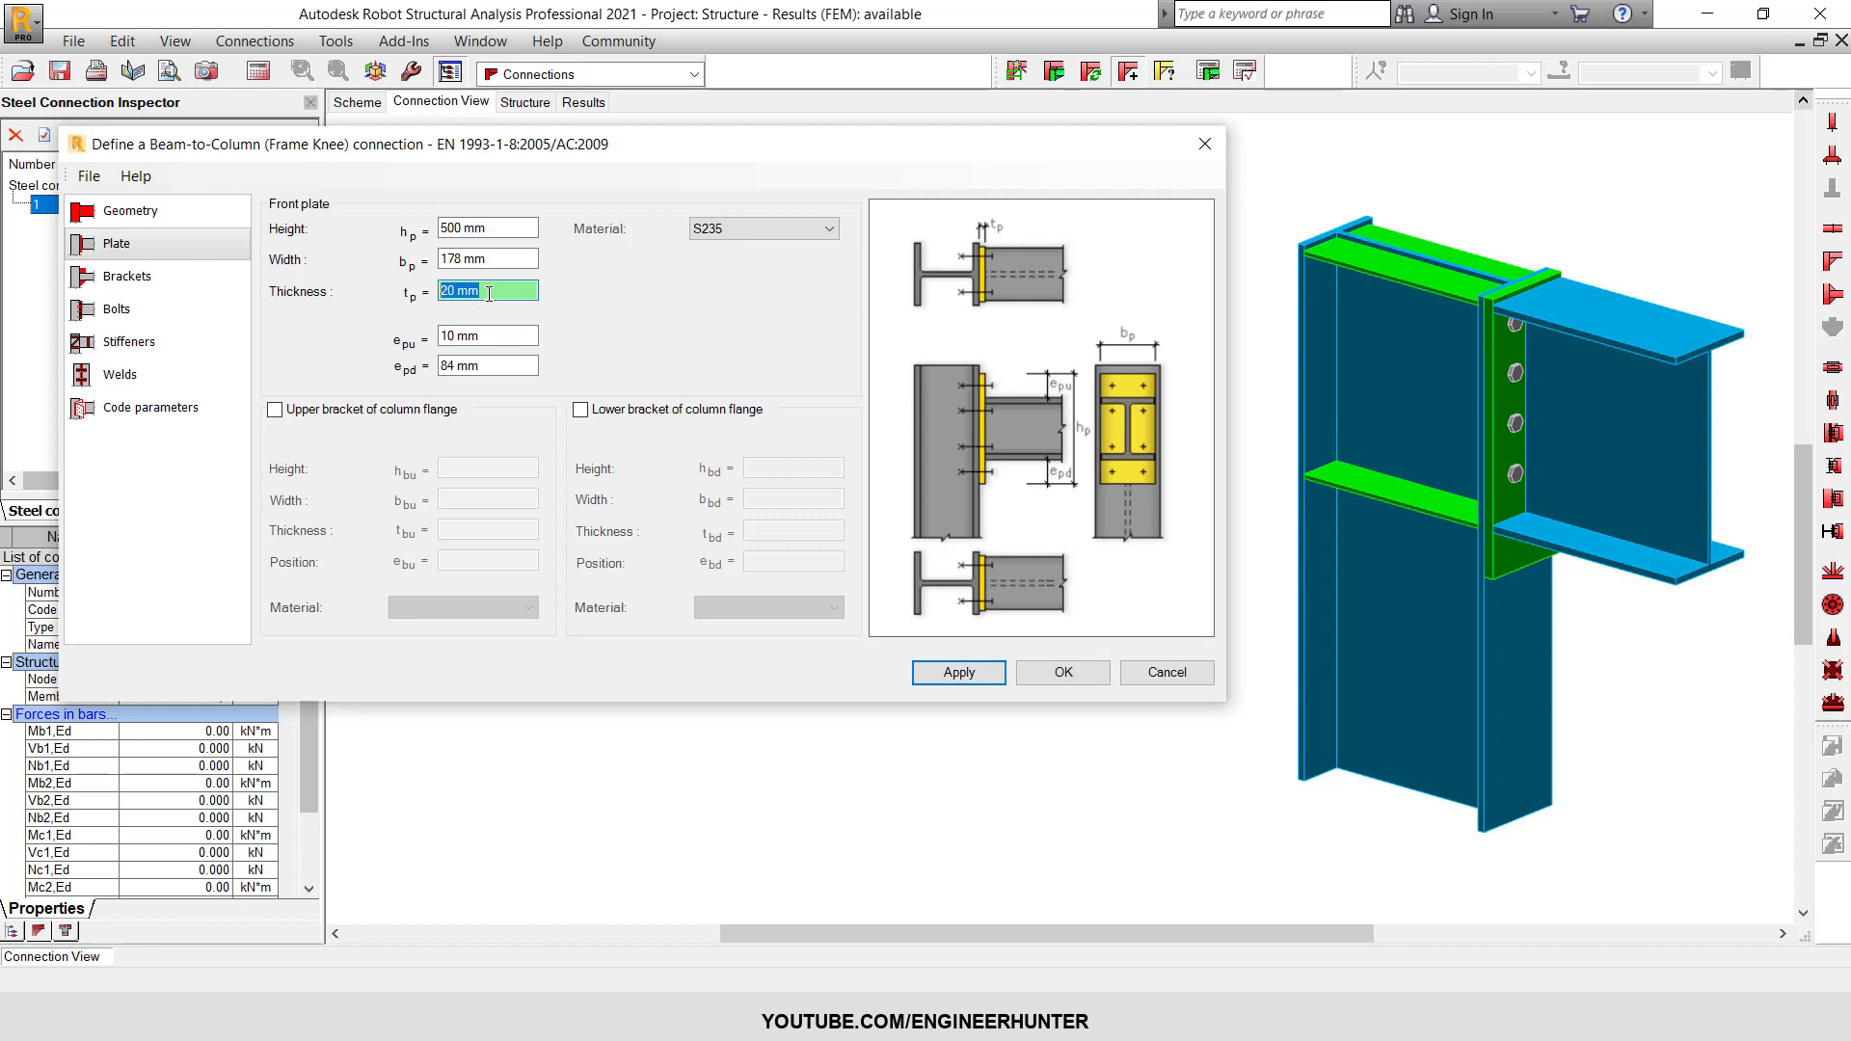
left_click(488, 336)
left_click(487, 290)
type("16")
left_click(962, 672)
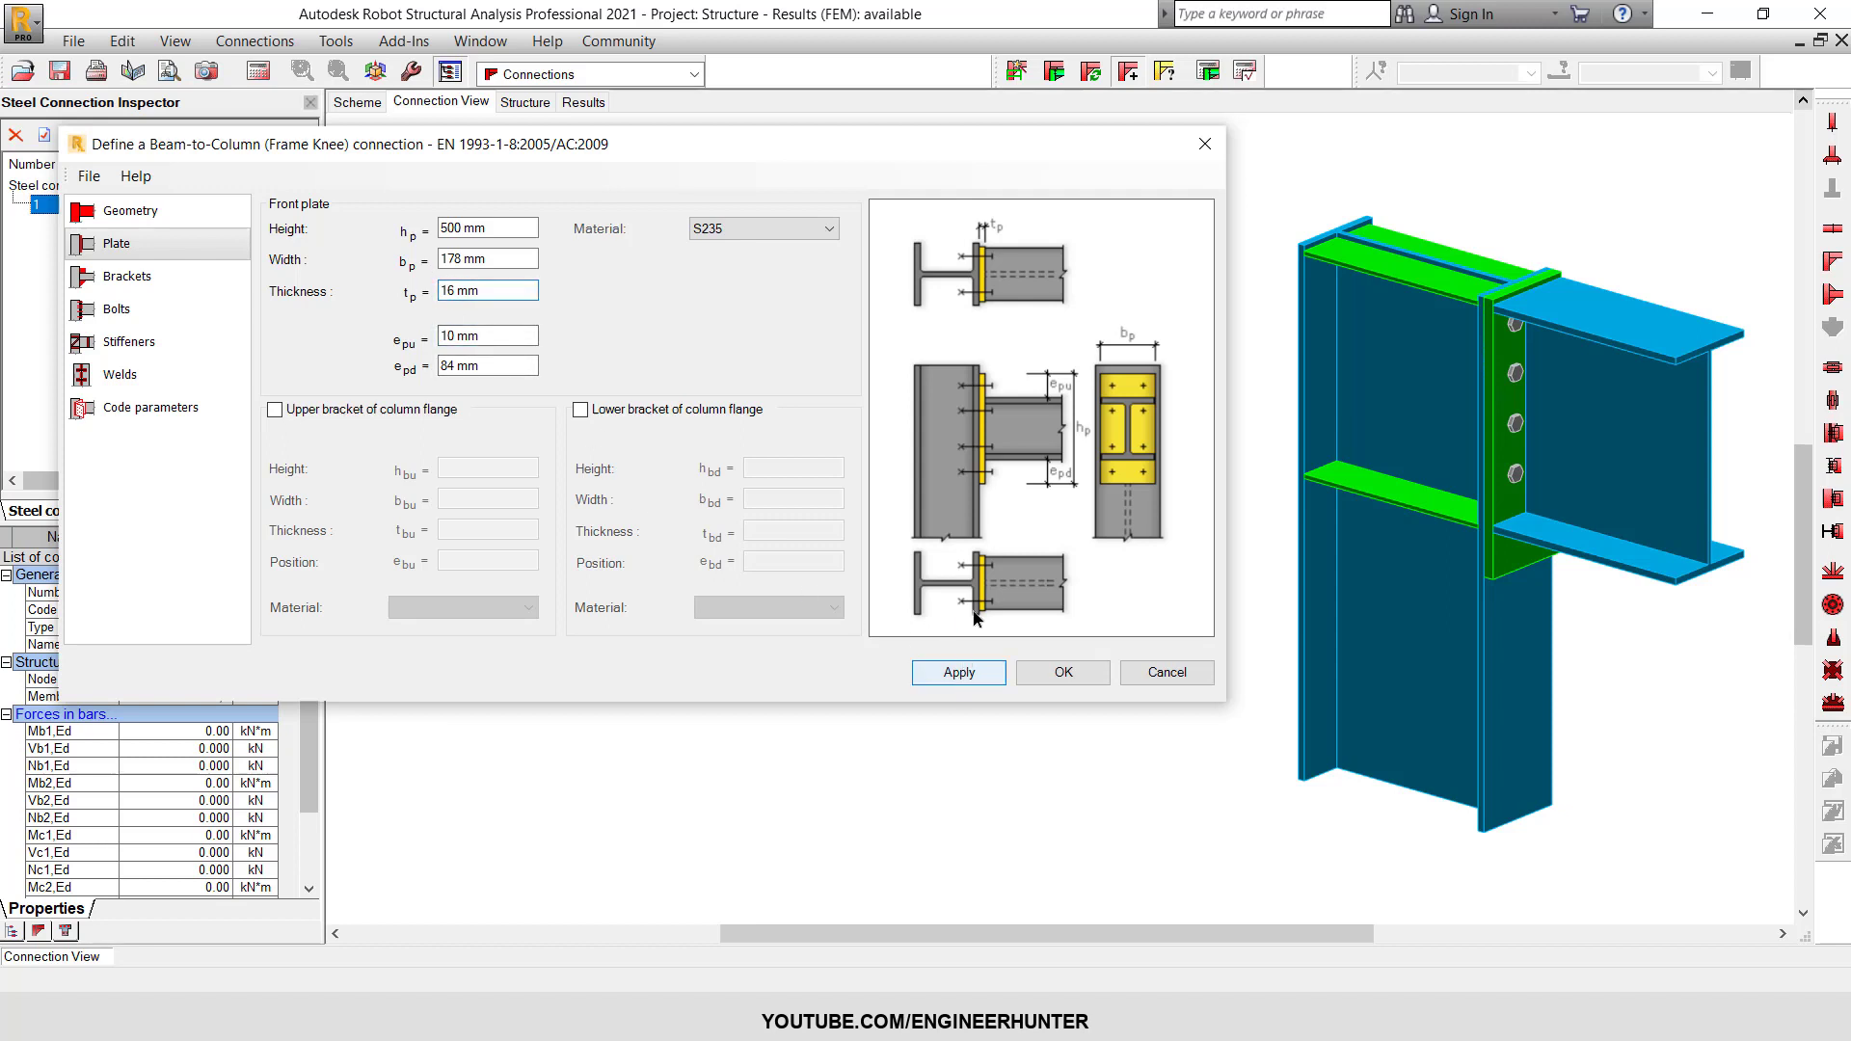
scroll(1446, 328, "up", 5)
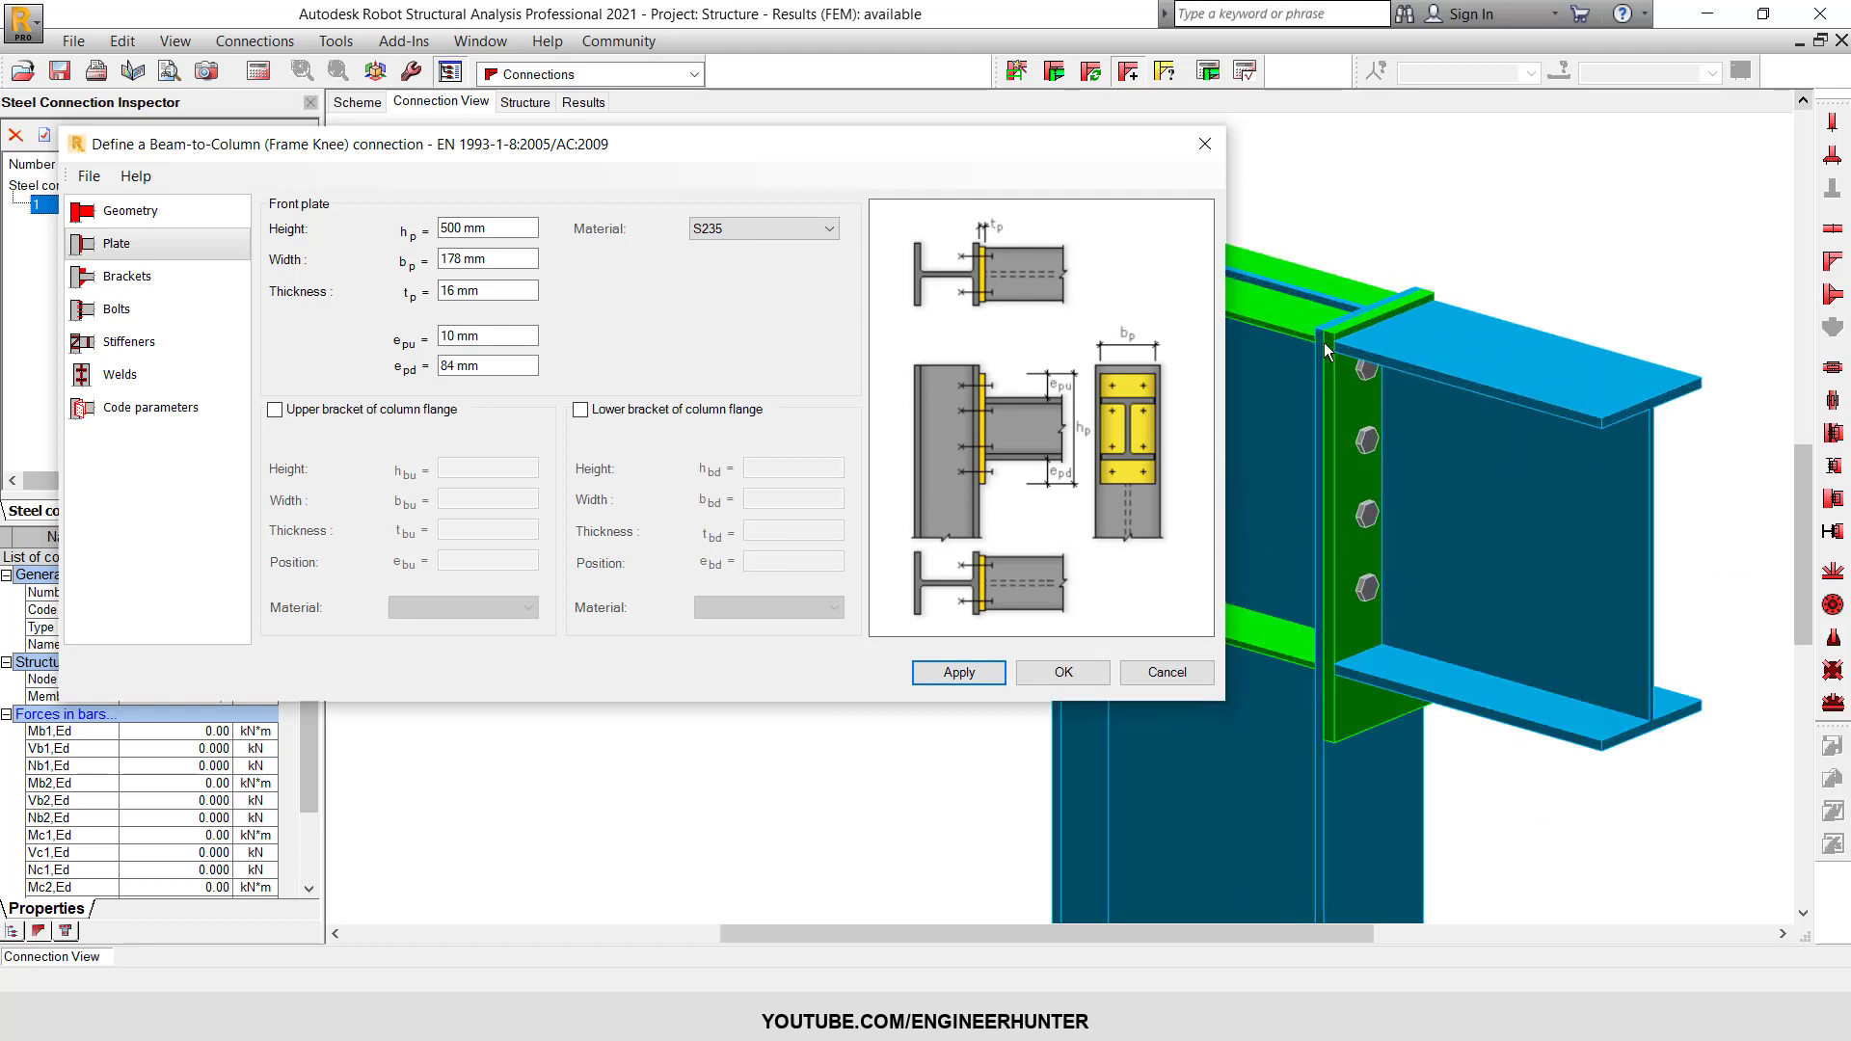
scroll(1489, 306, "down", 3)
scroll(1608, 349, "down", 2)
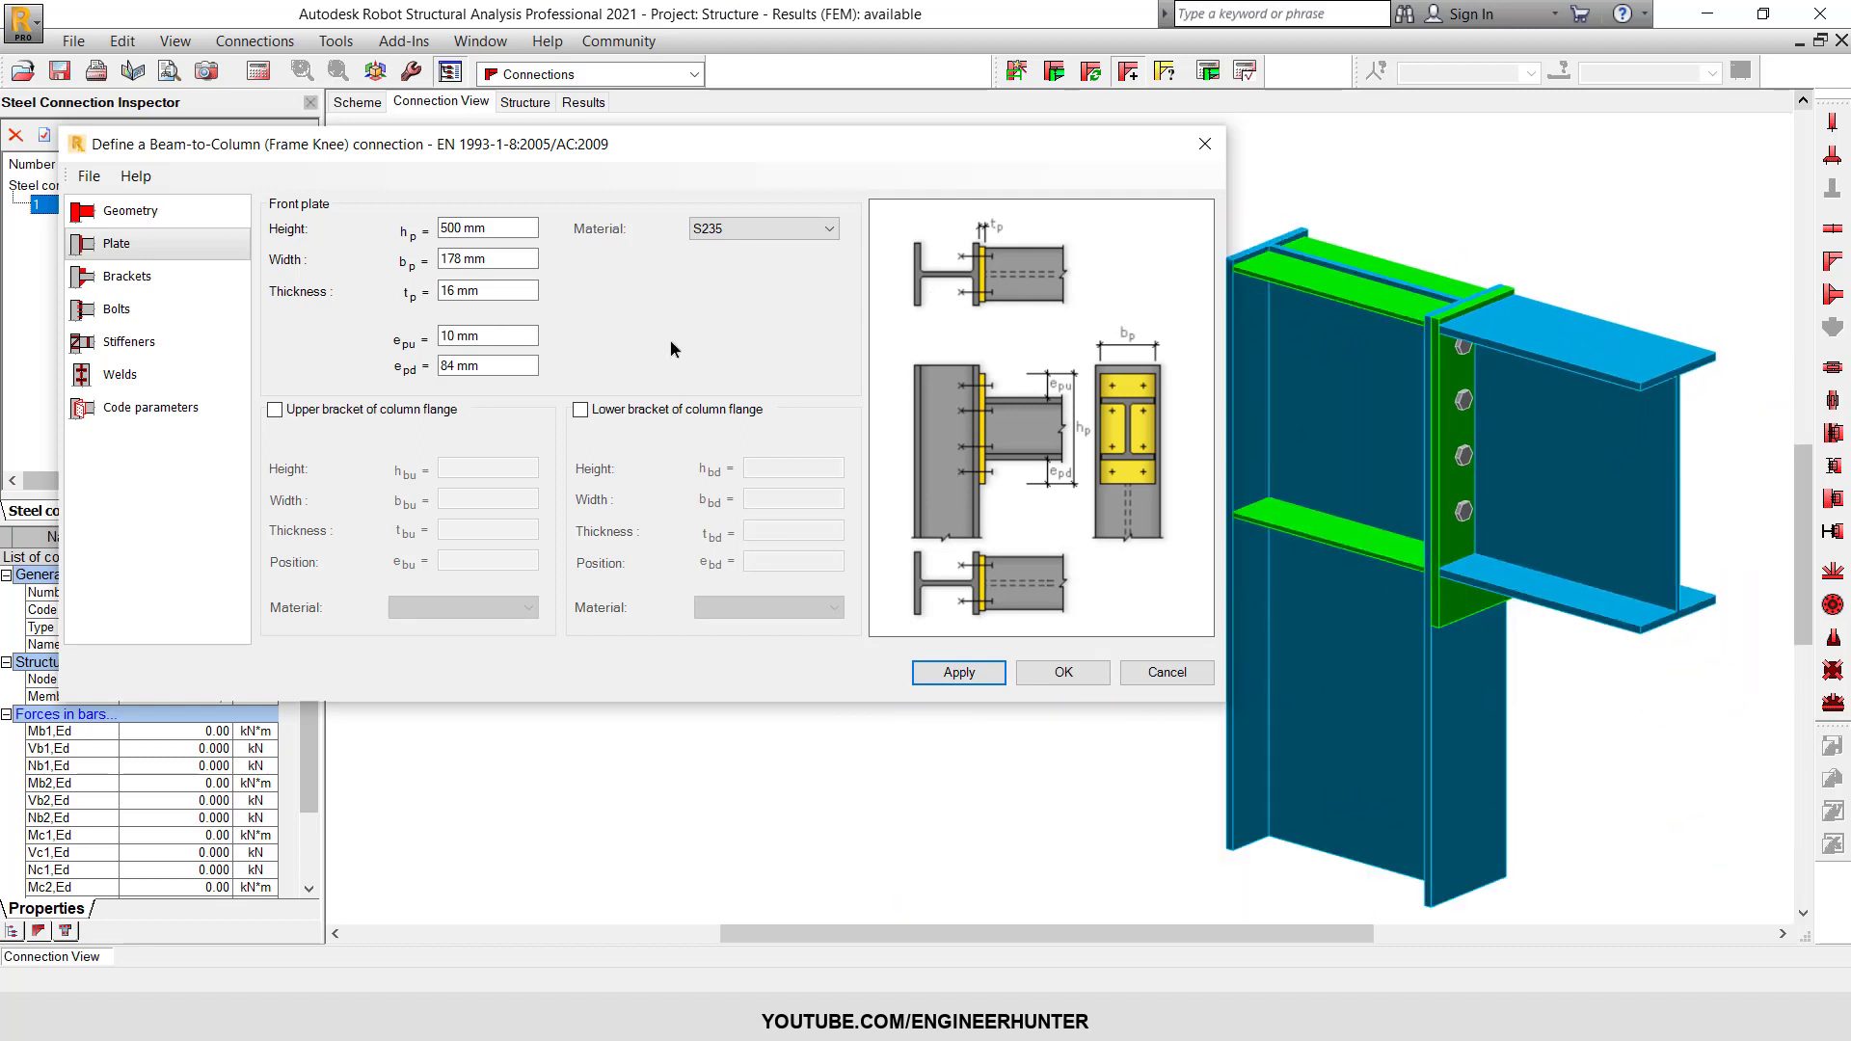
left_click(486, 336)
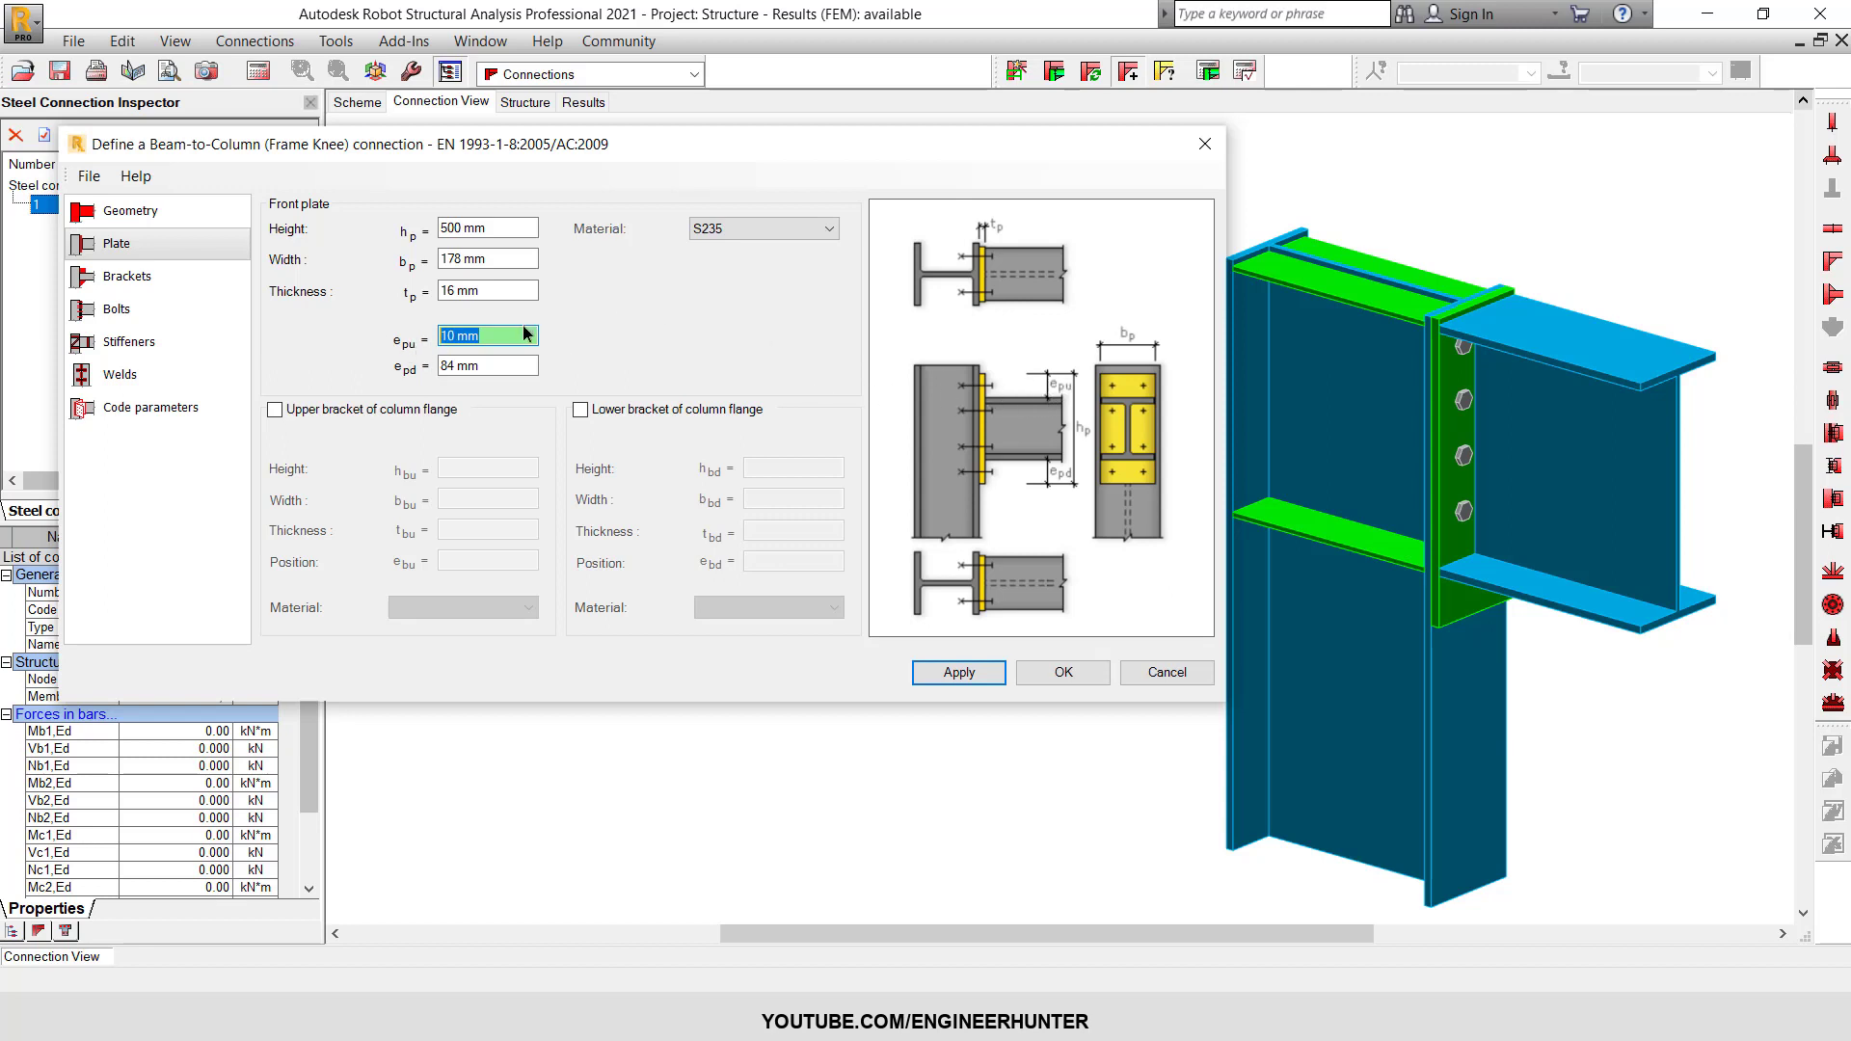
- Set both plate extensions e_pu and e_pd to 100 mm and apply them
type("100")
left_click(524, 366)
type("1000")
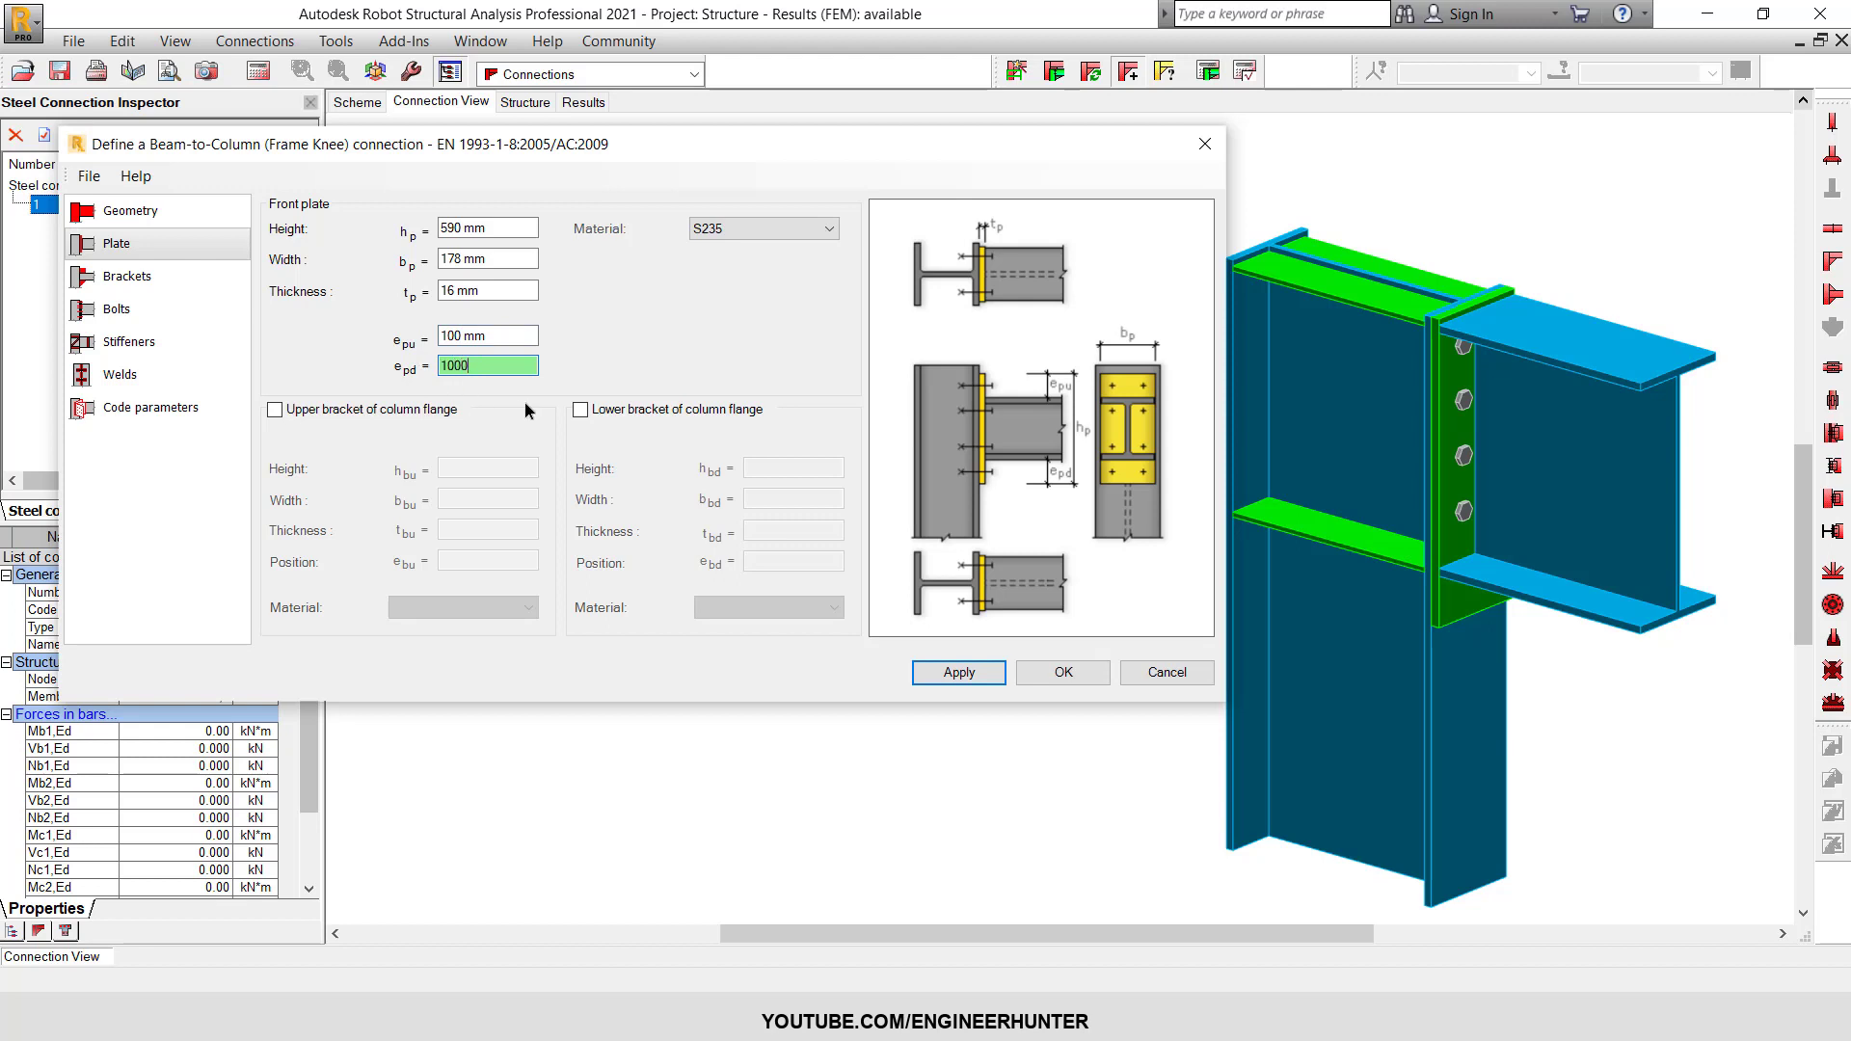
key("BackSpace")
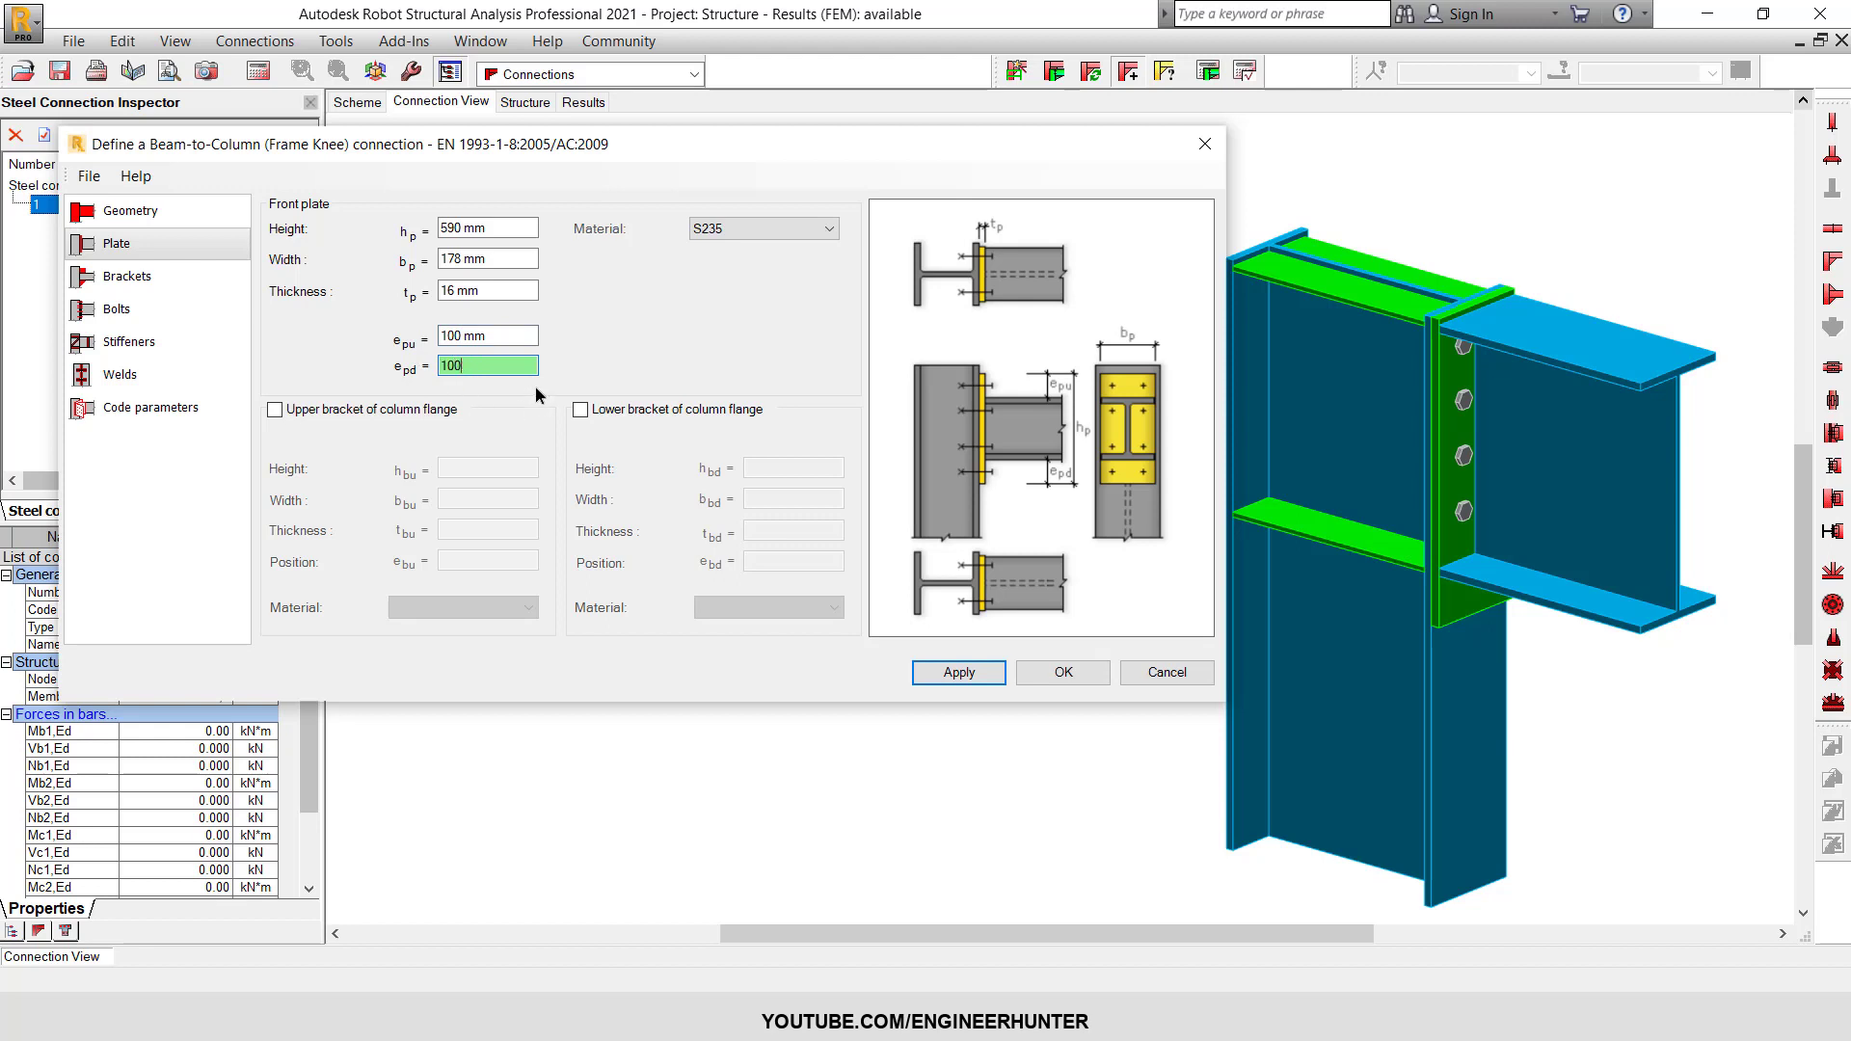
left_click(1001, 674)
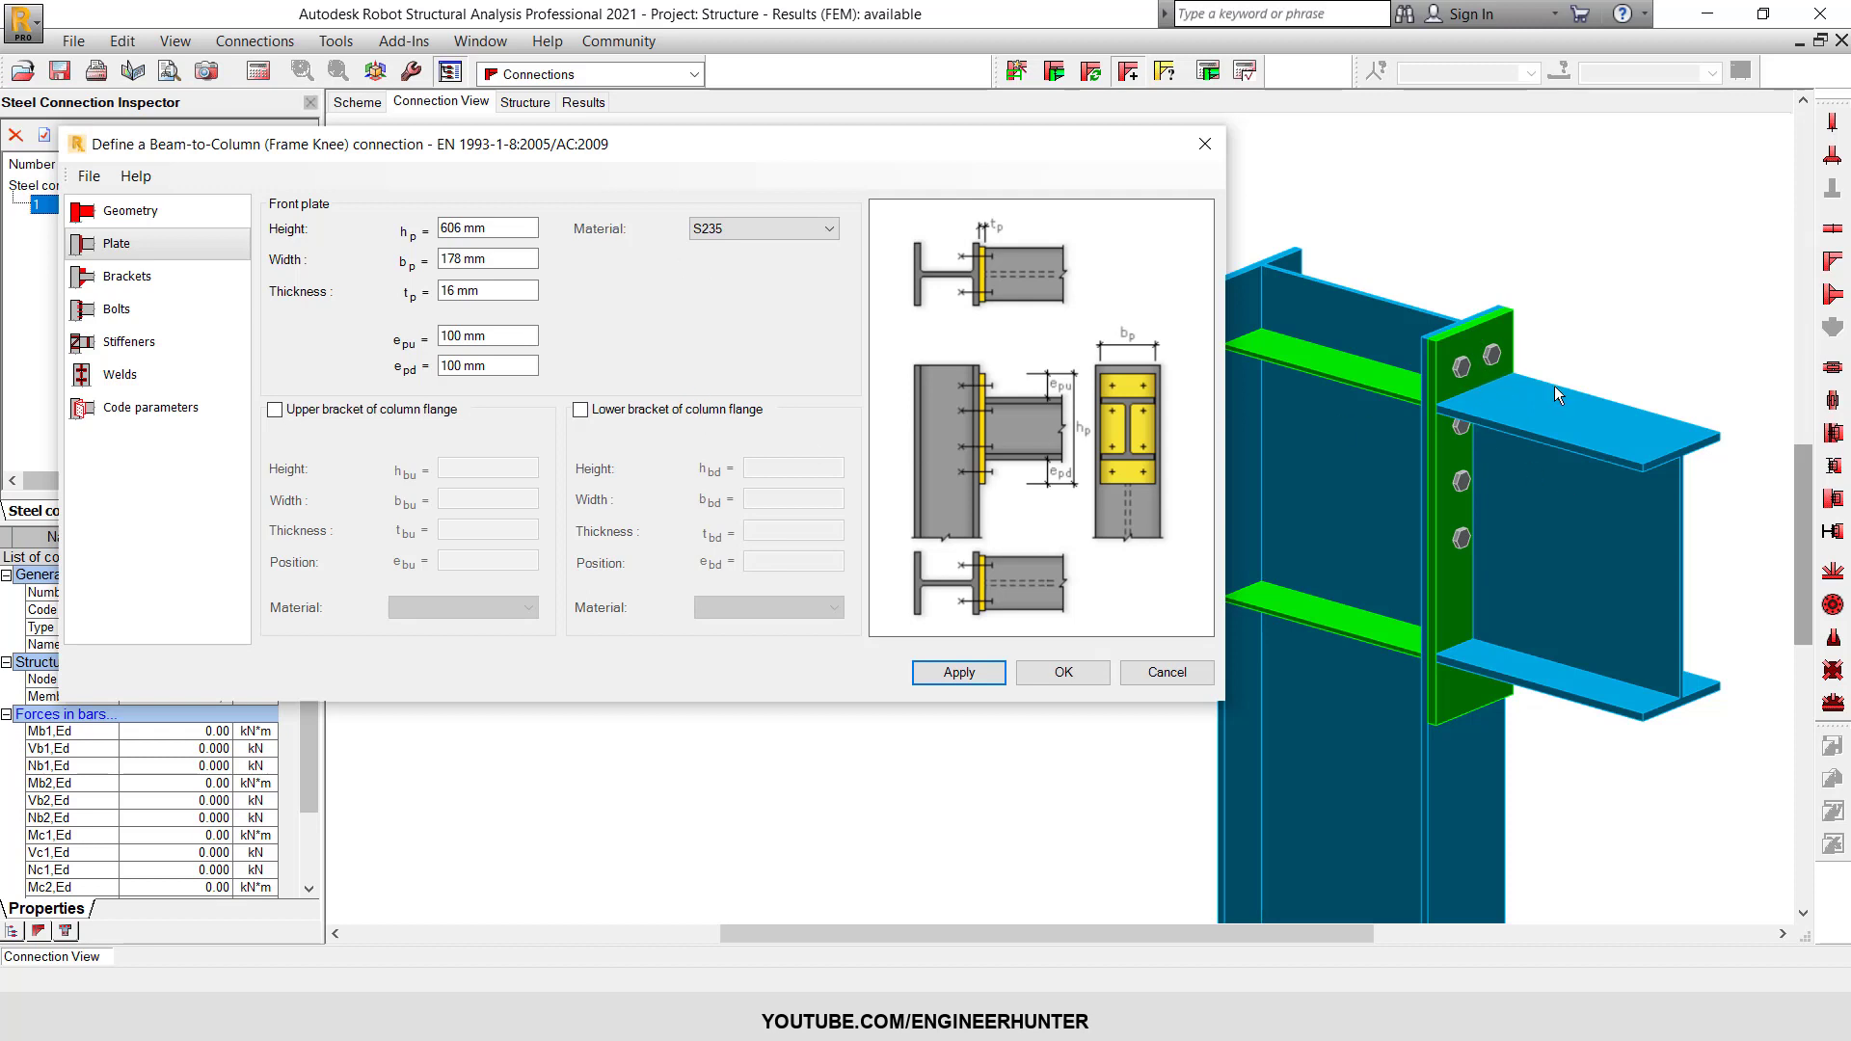
scroll(1638, 415, "down", 3)
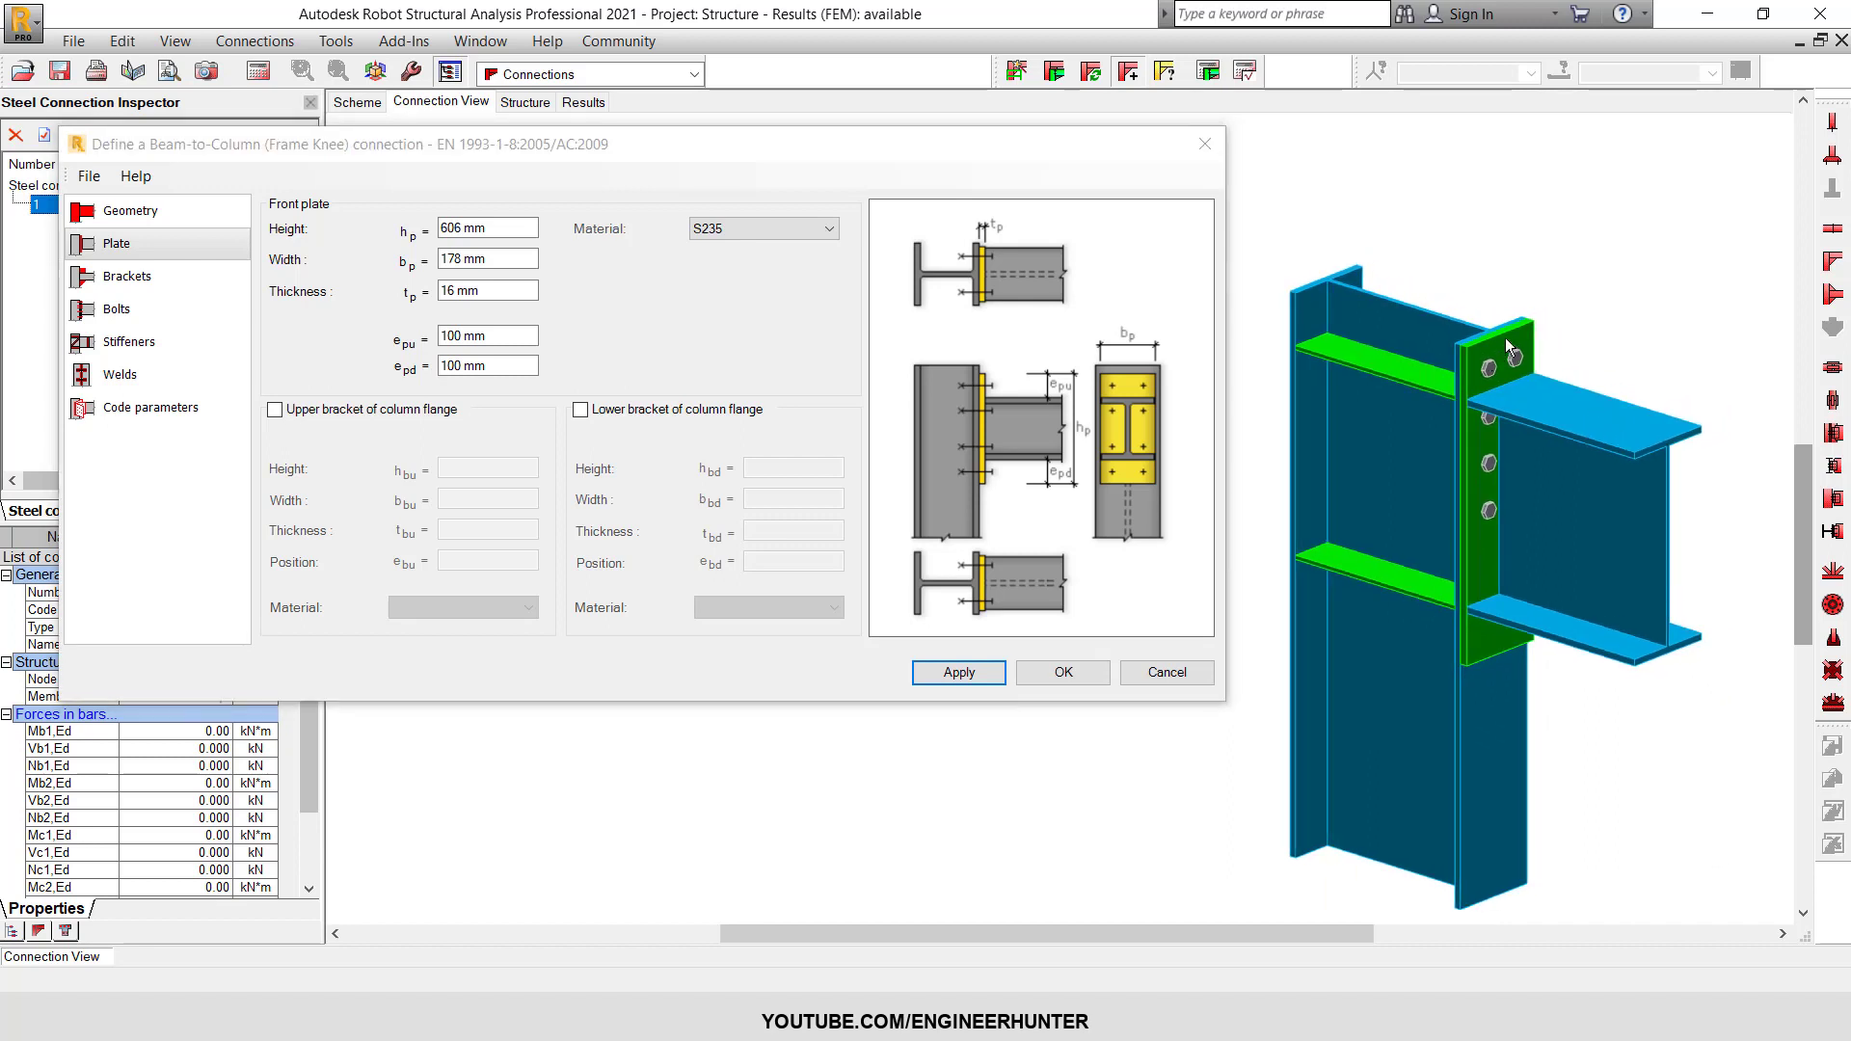
middle_click_drag(1490, 351, 1597, 439, "shift")
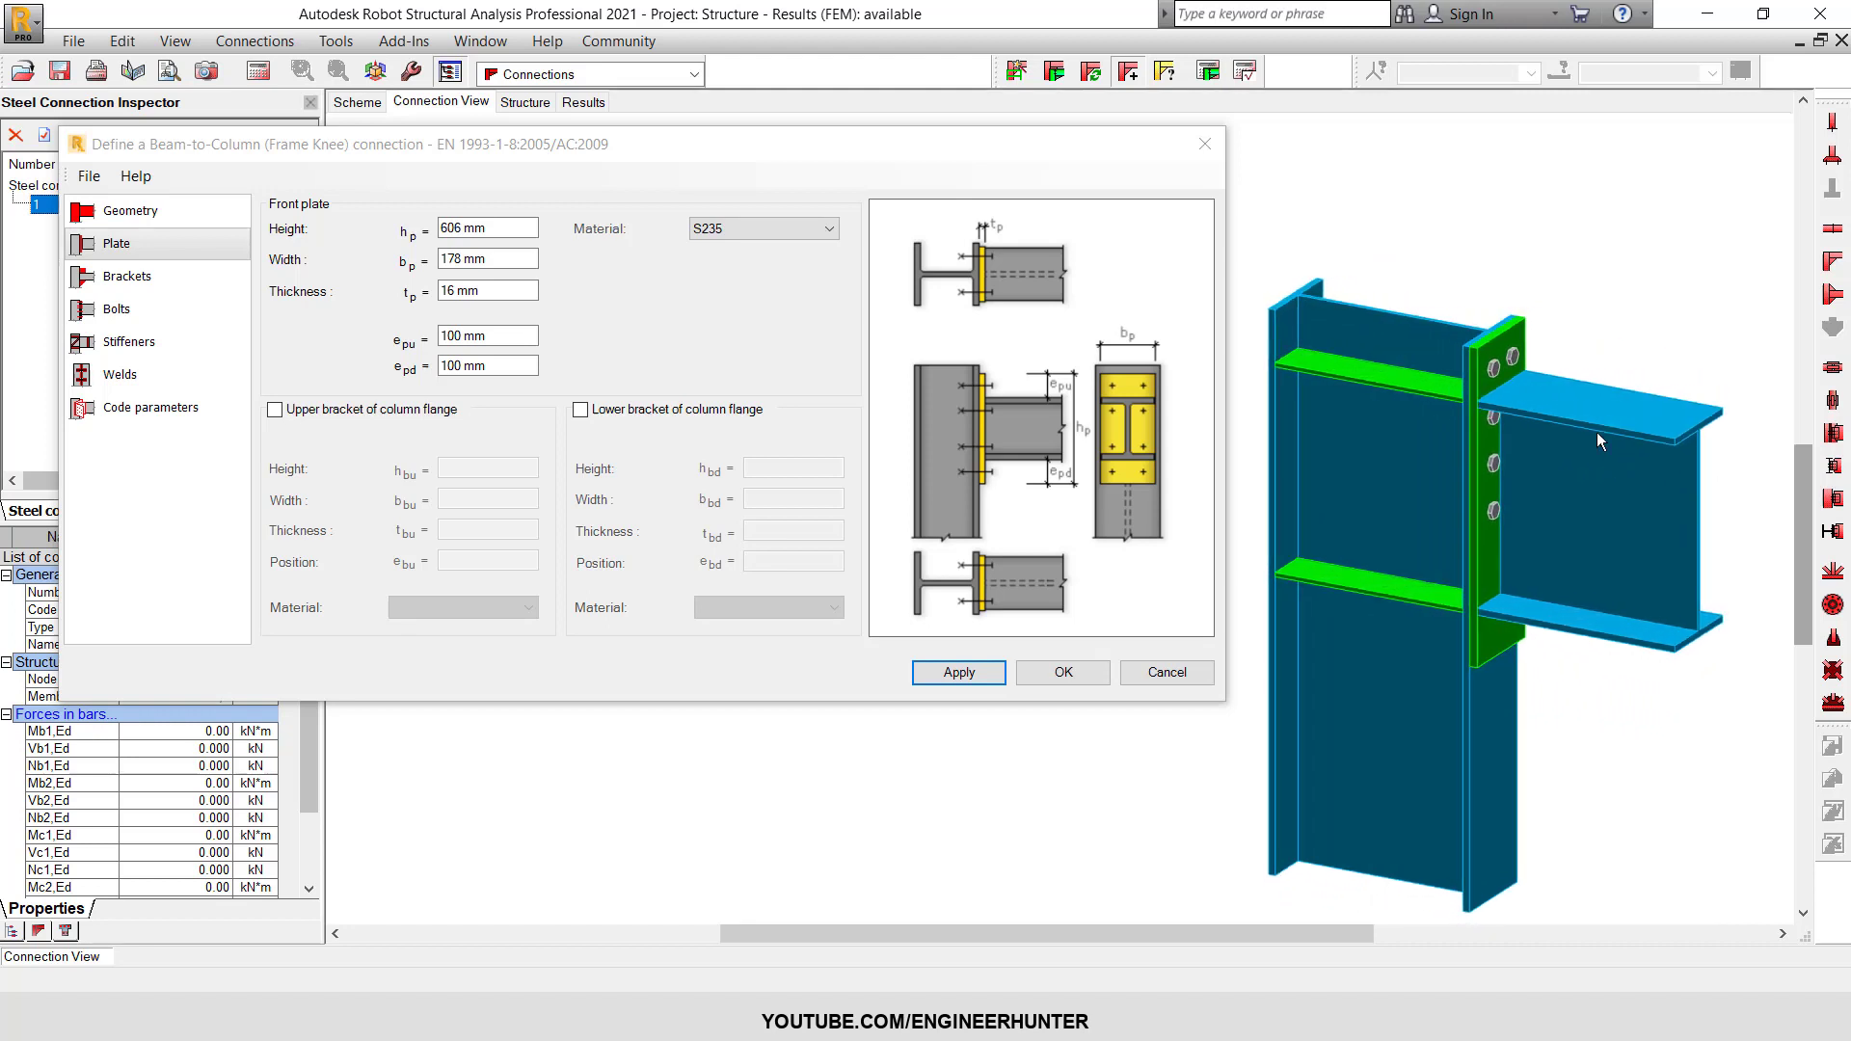
middle_click_drag(1382, 457, 1244, 443, "shift")
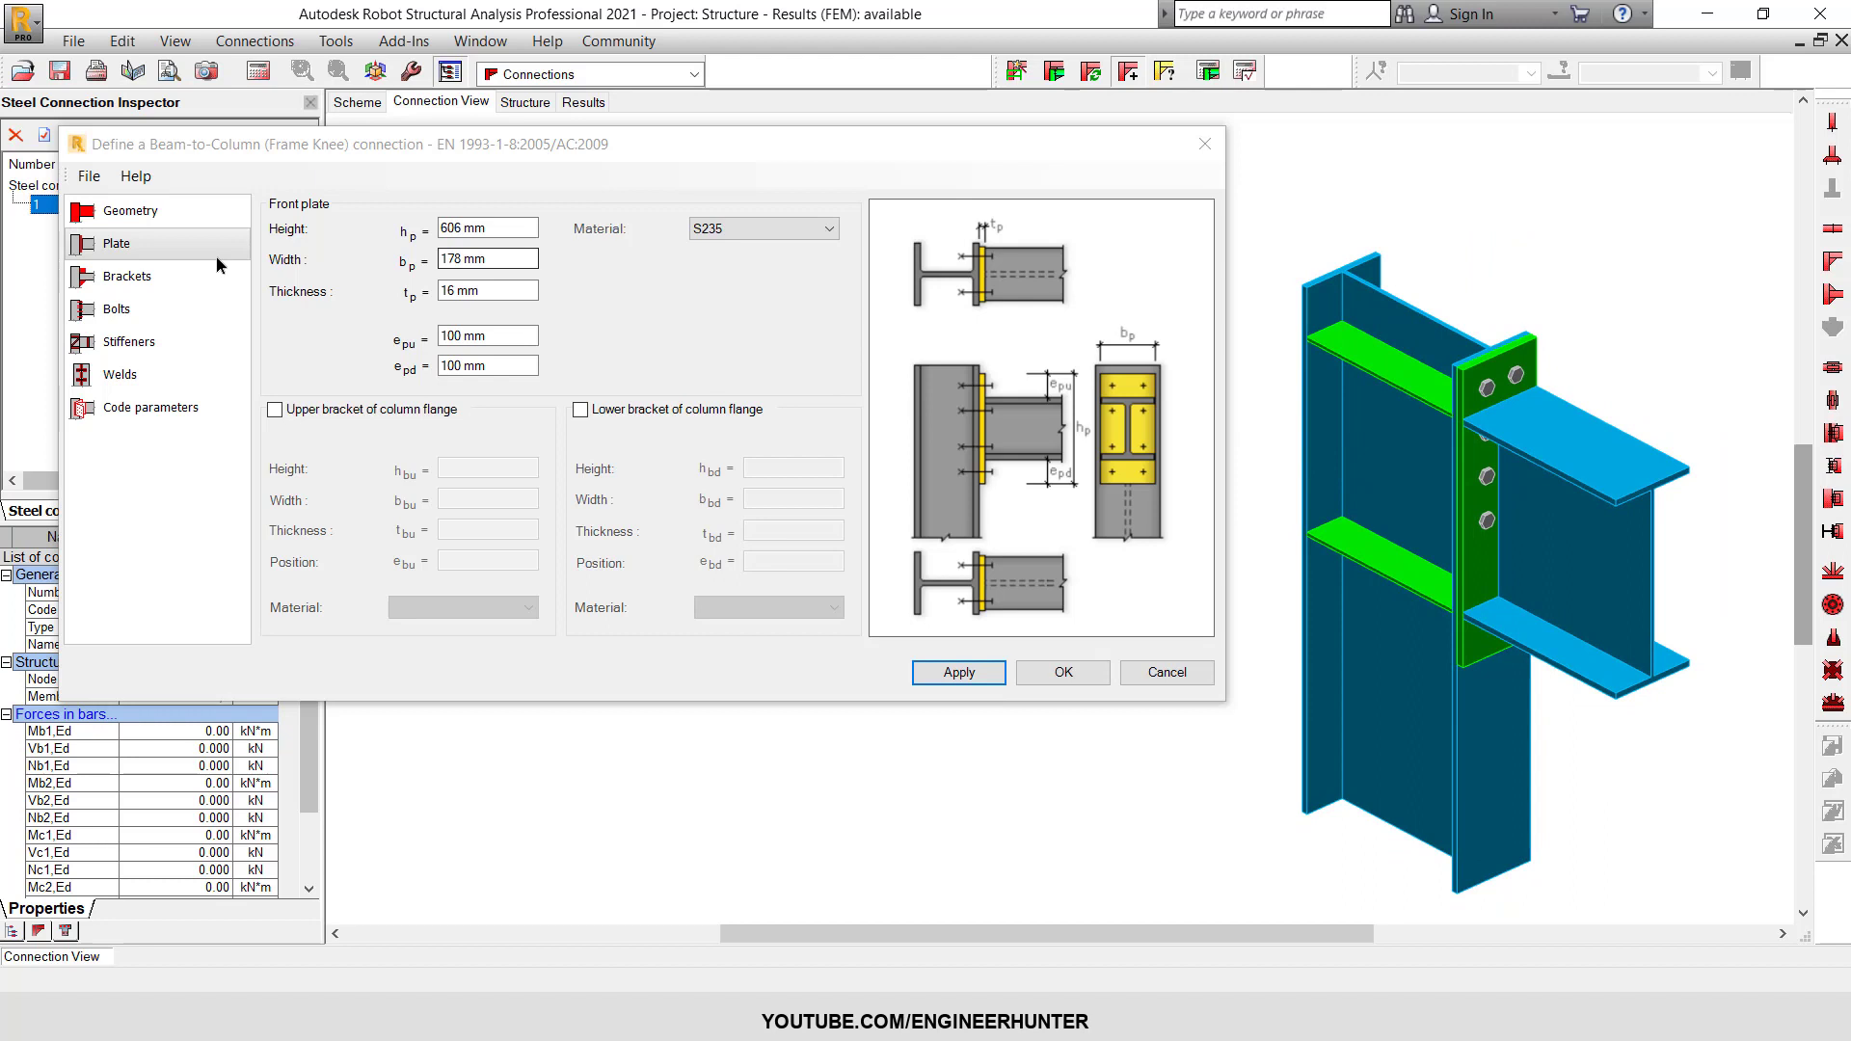
- Add triangular upper and lower brackets in S235 and apply them
left_click(202, 276)
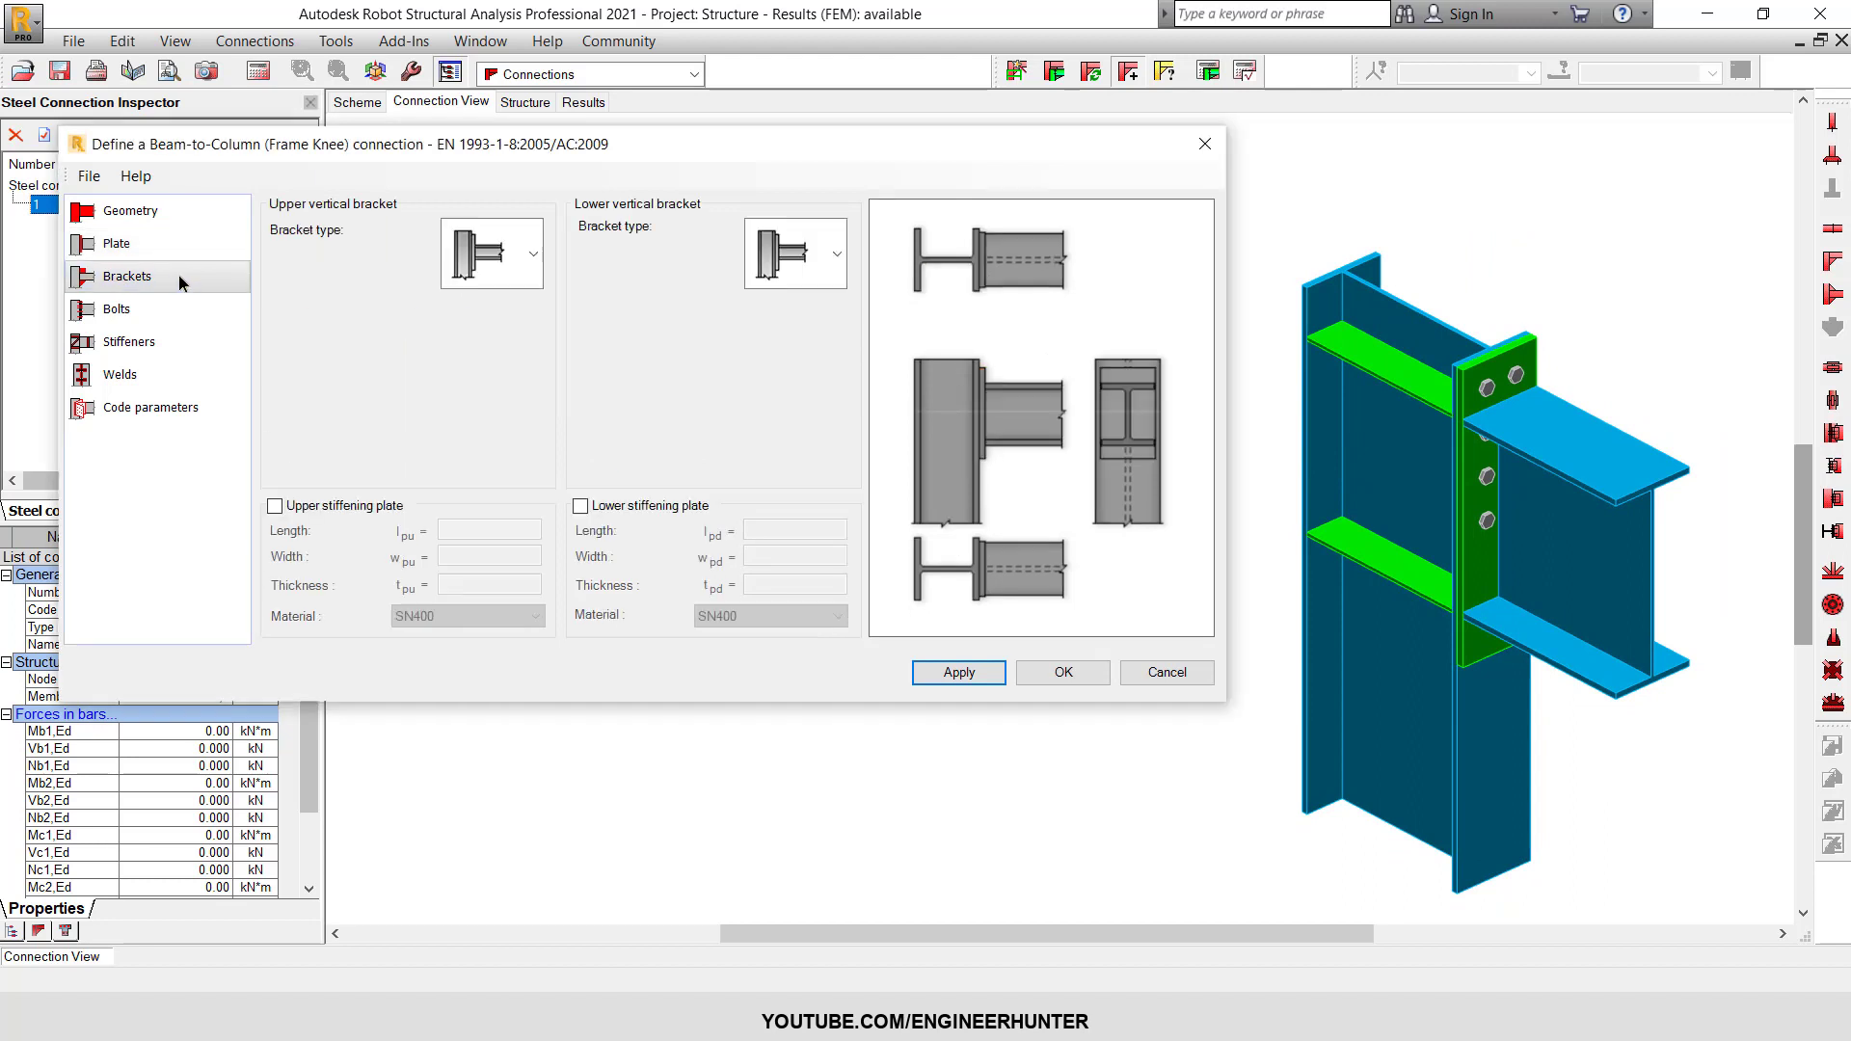
left_click(512, 262)
left_click(475, 458)
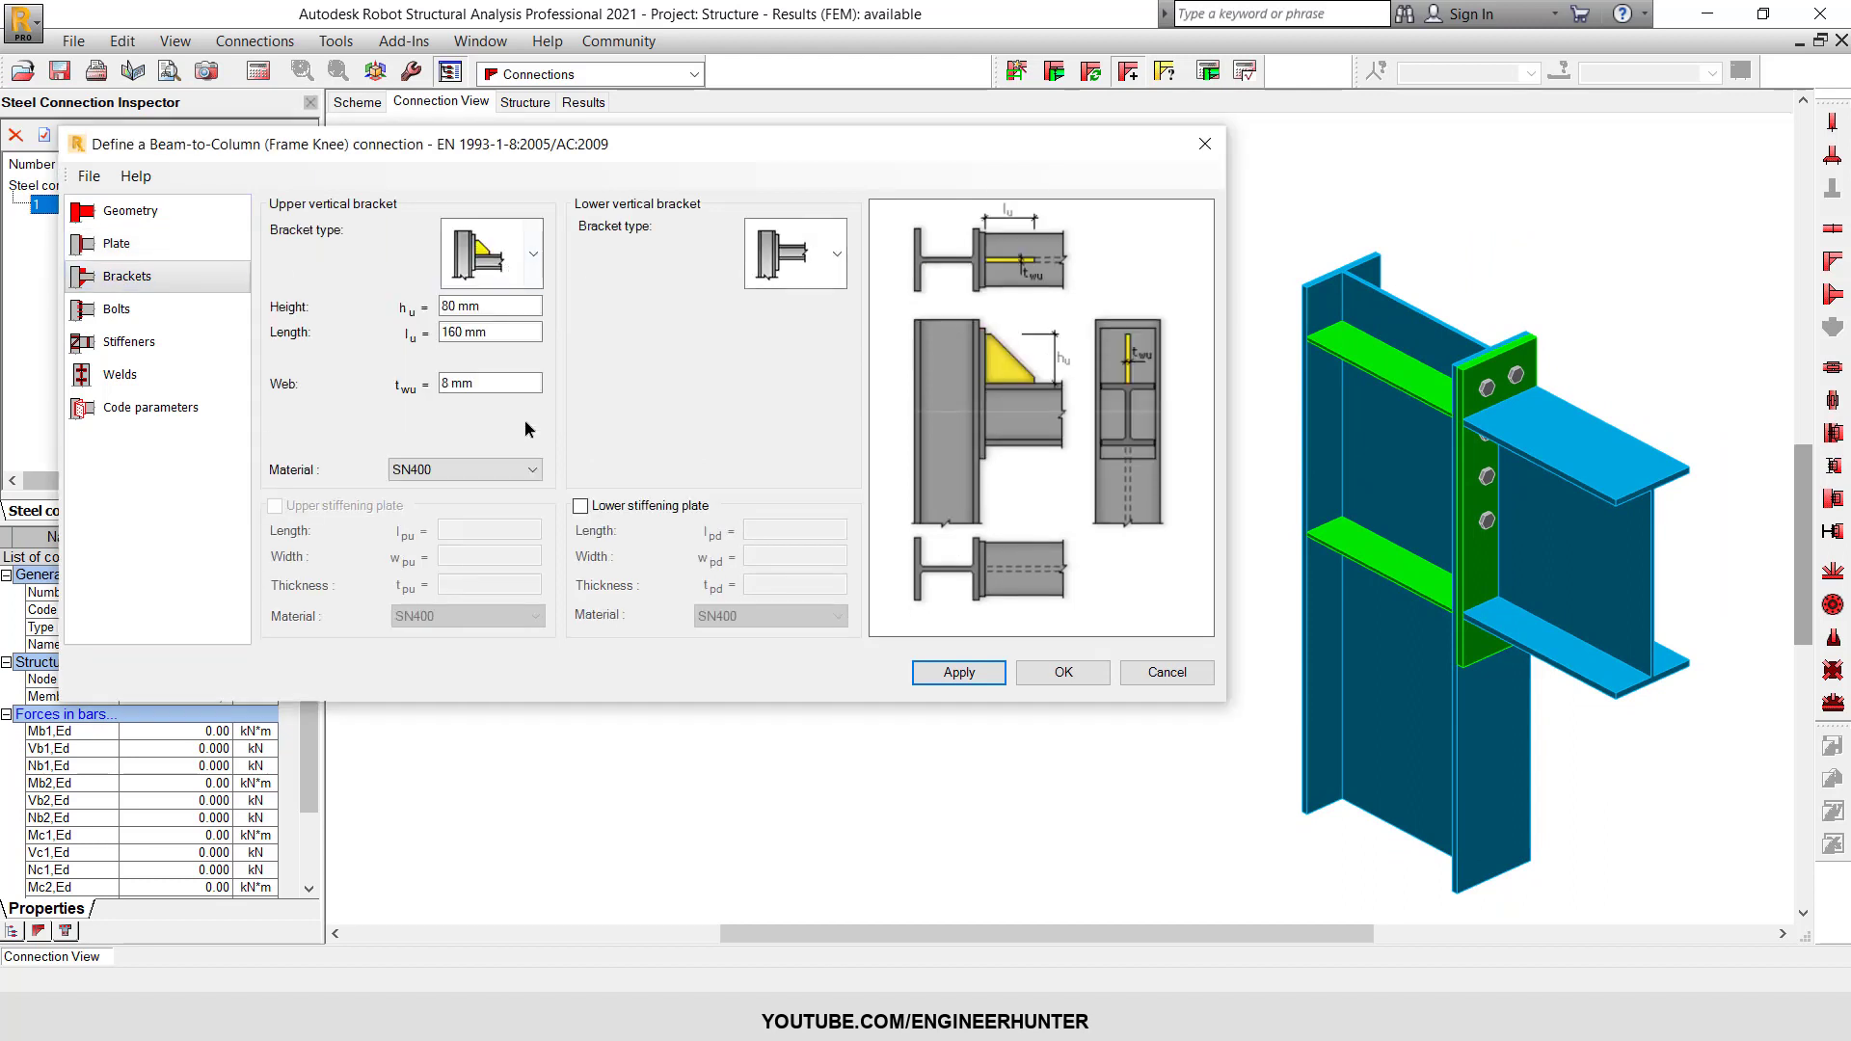
left_click(827, 255)
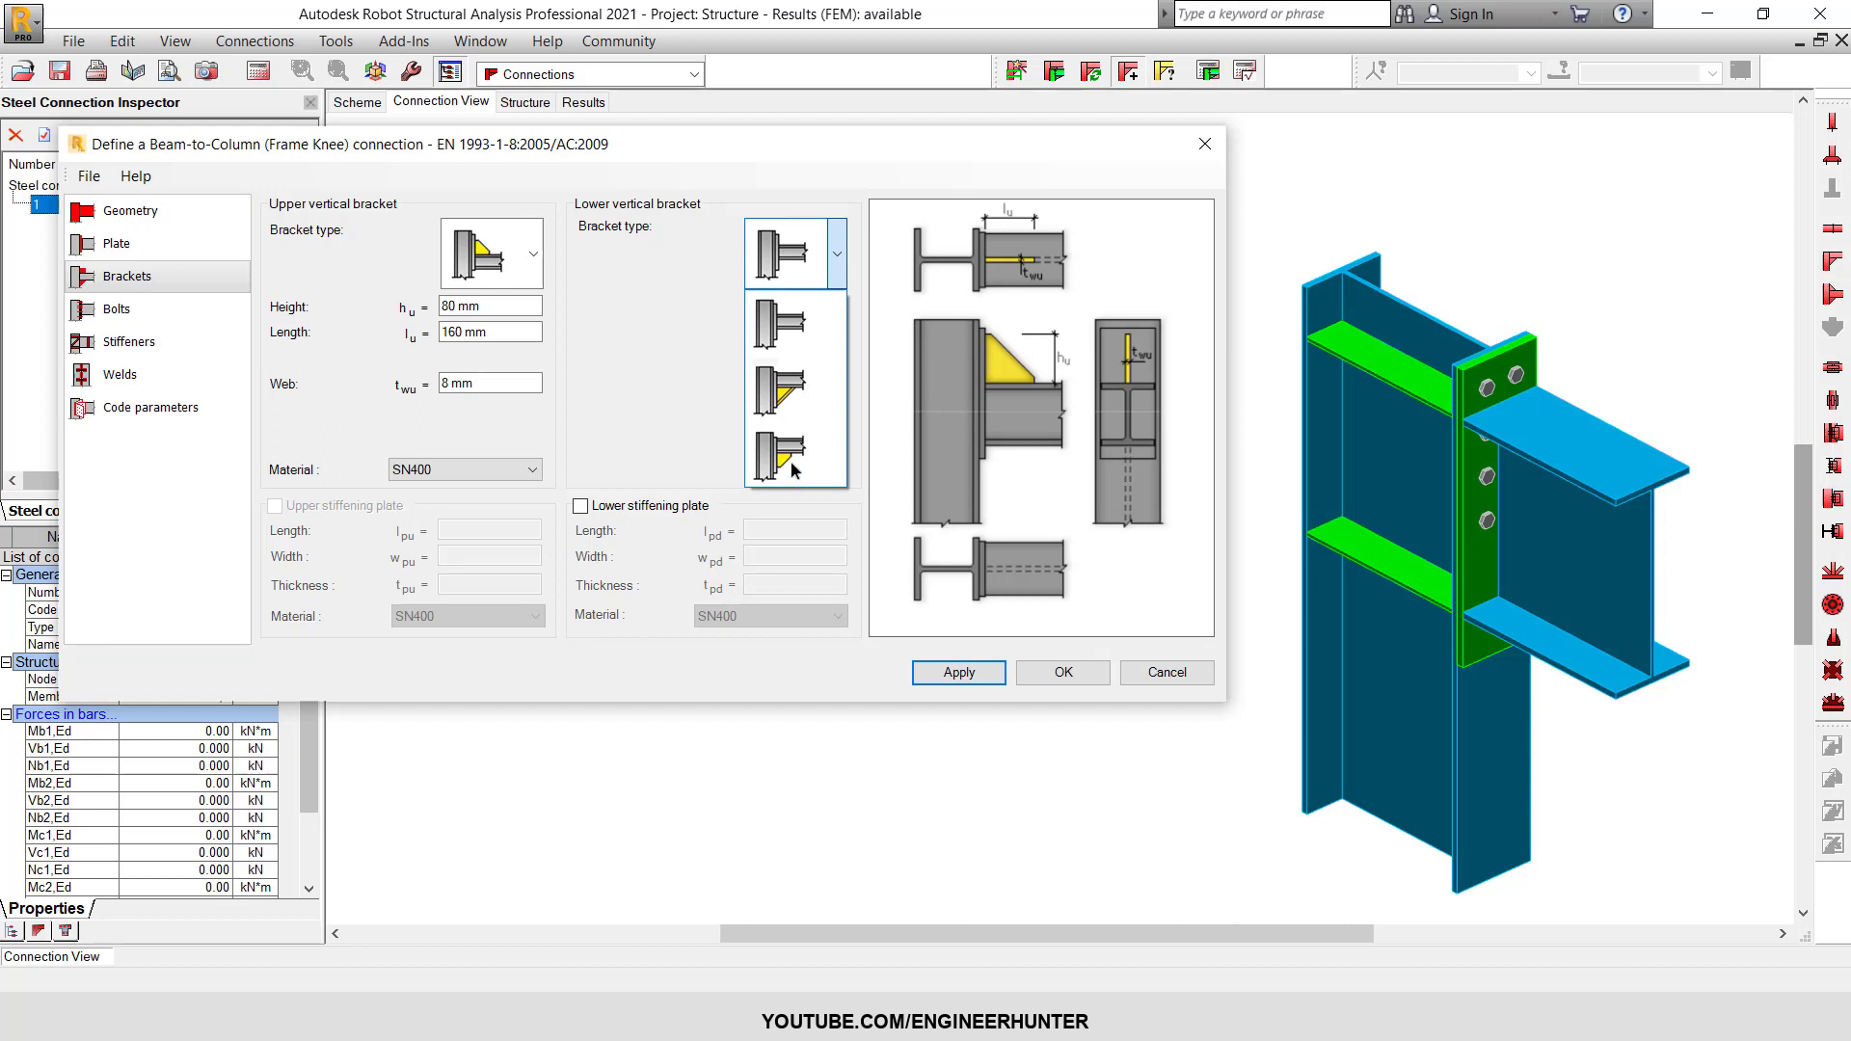
left_click(795, 461)
left_click(487, 469)
left_click(424, 487)
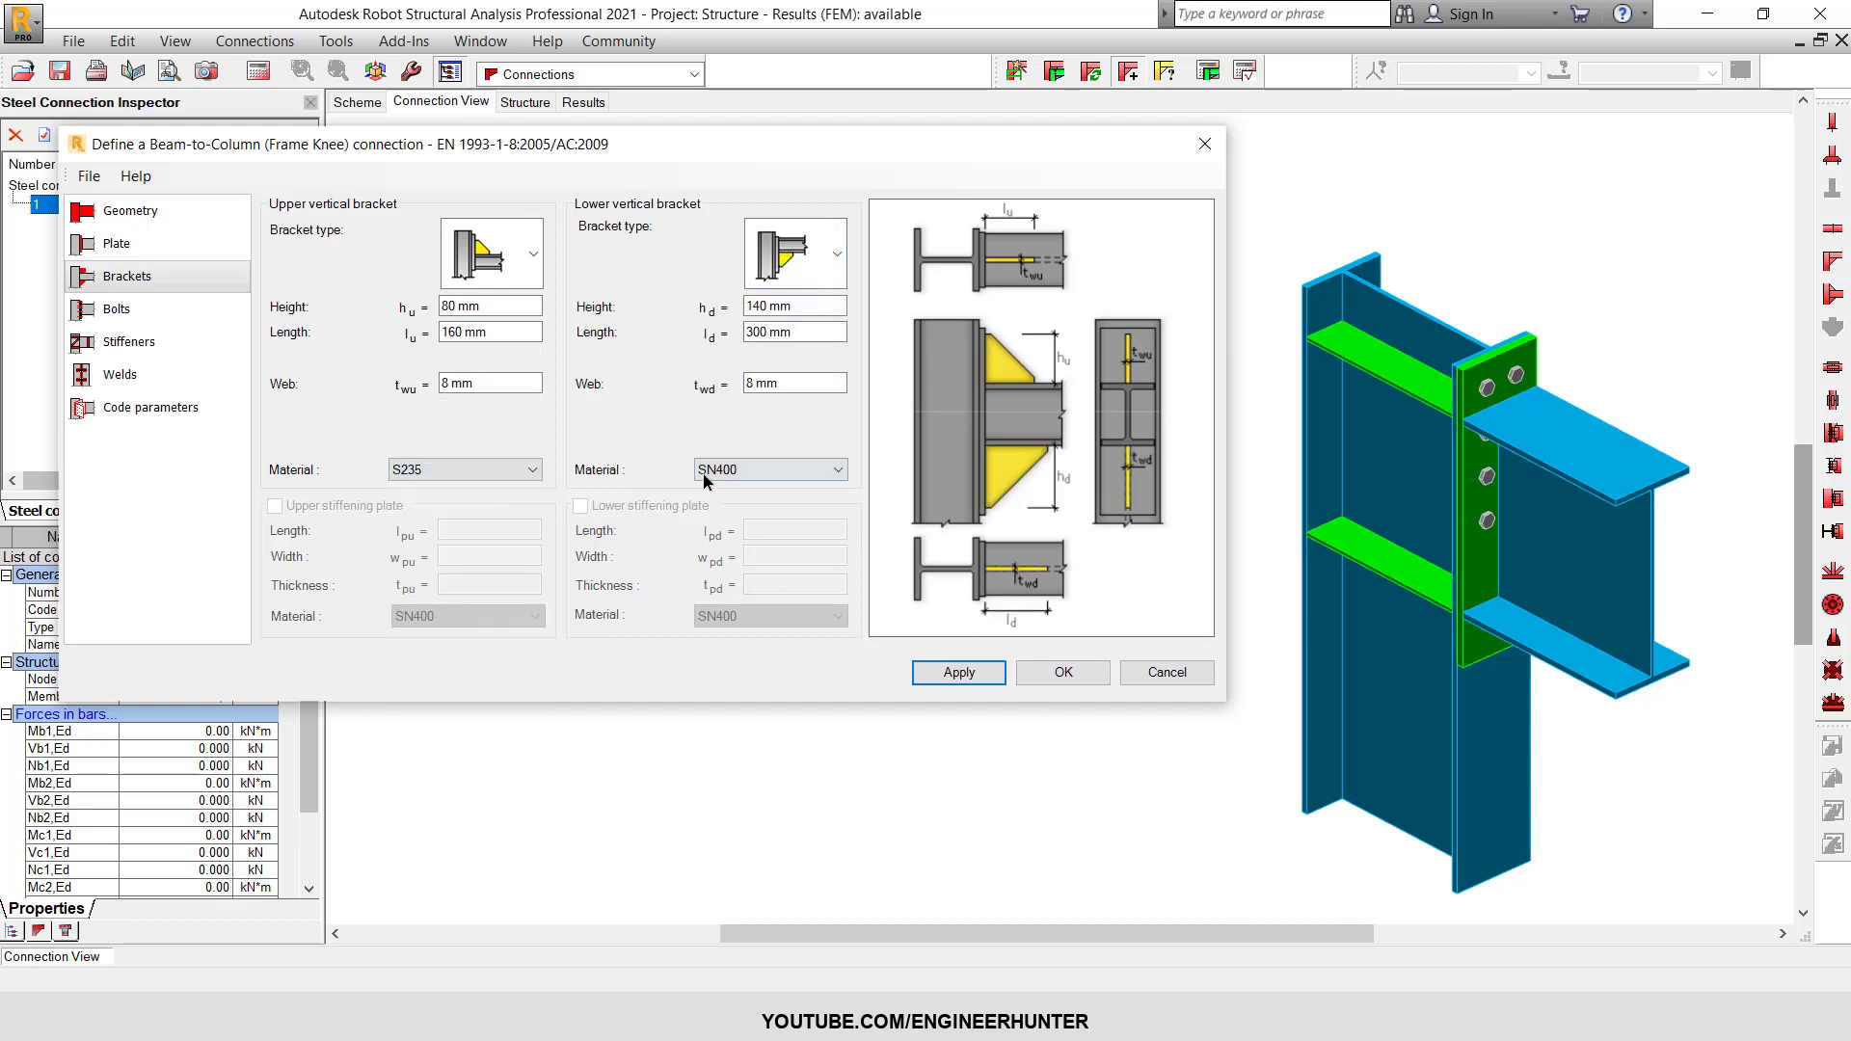
left_click(796, 470)
left_click(733, 488)
left_click(959, 672)
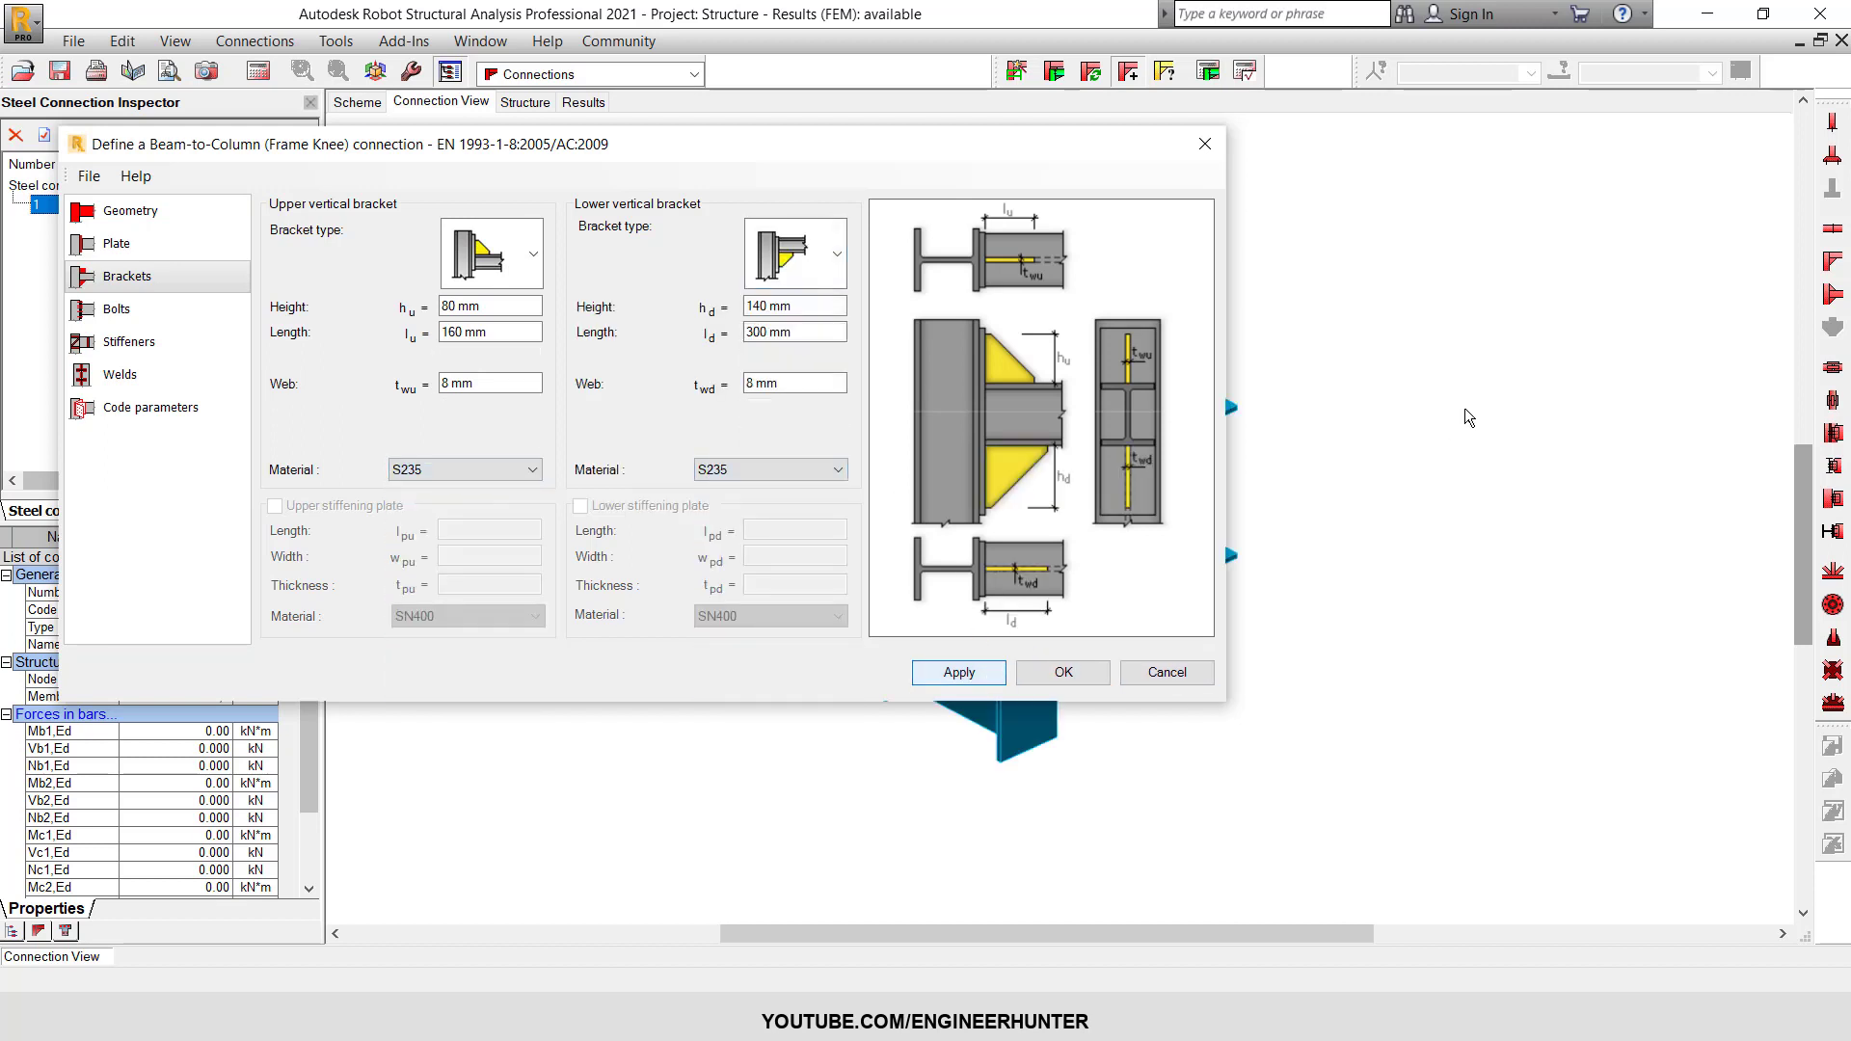
scroll(1408, 430, "up", 3)
middle_click_drag(1407, 430, 1572, 328, "shift")
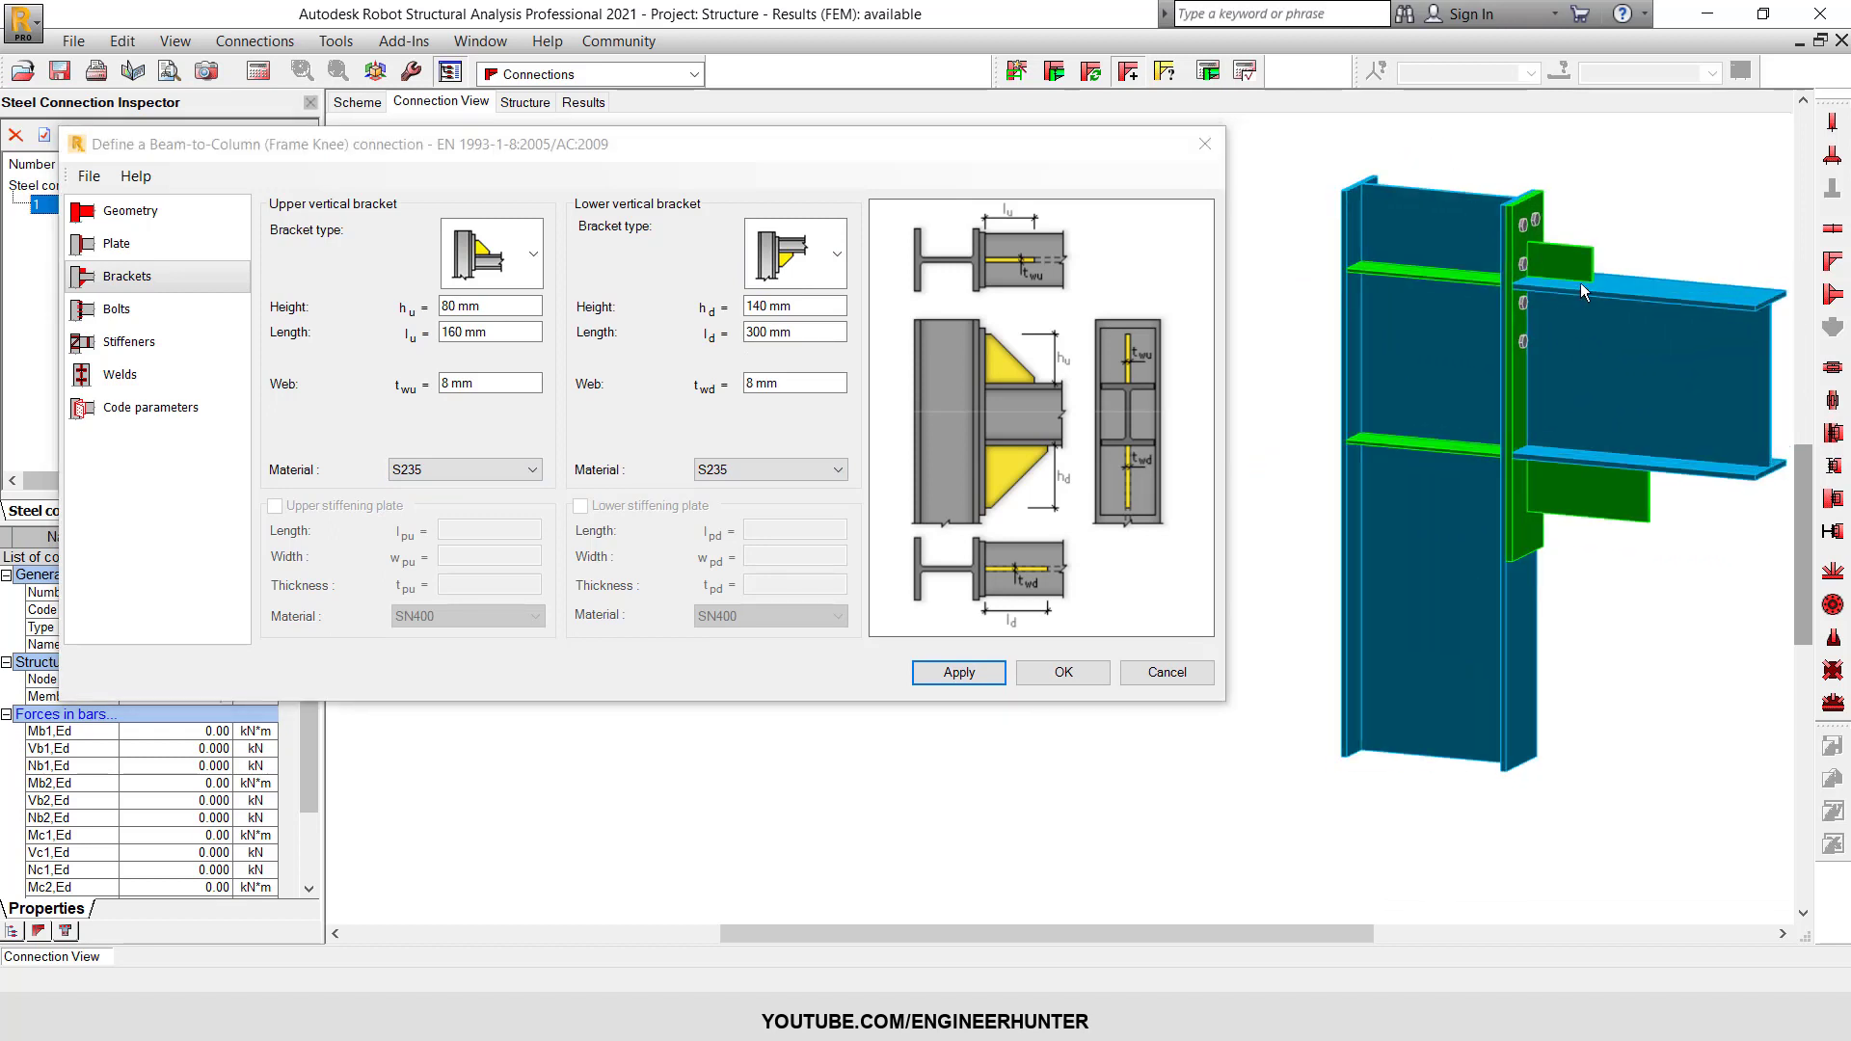
scroll(1554, 347, "up", 2)
- Give the upper bracket 100 mm height, 100 mm length and a 10 mm web
double_click(472, 305)
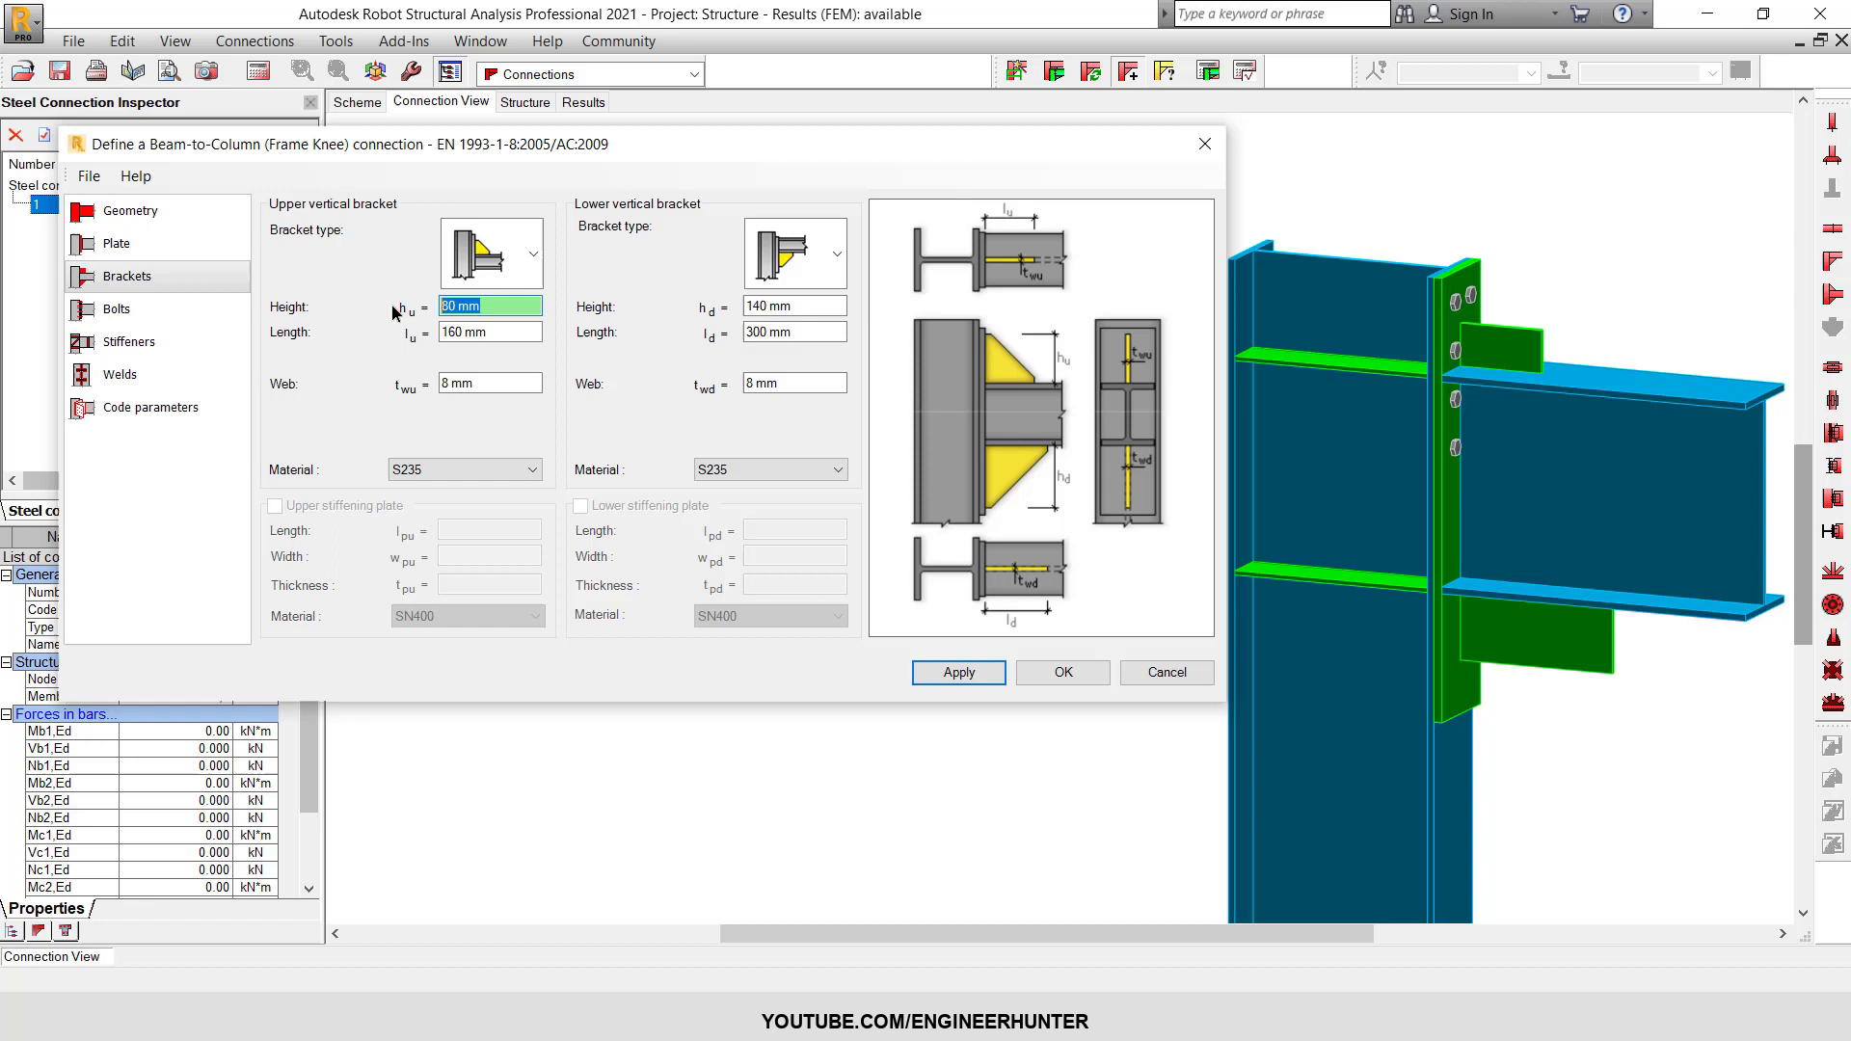
type("100")
double_click(498, 332)
type("100")
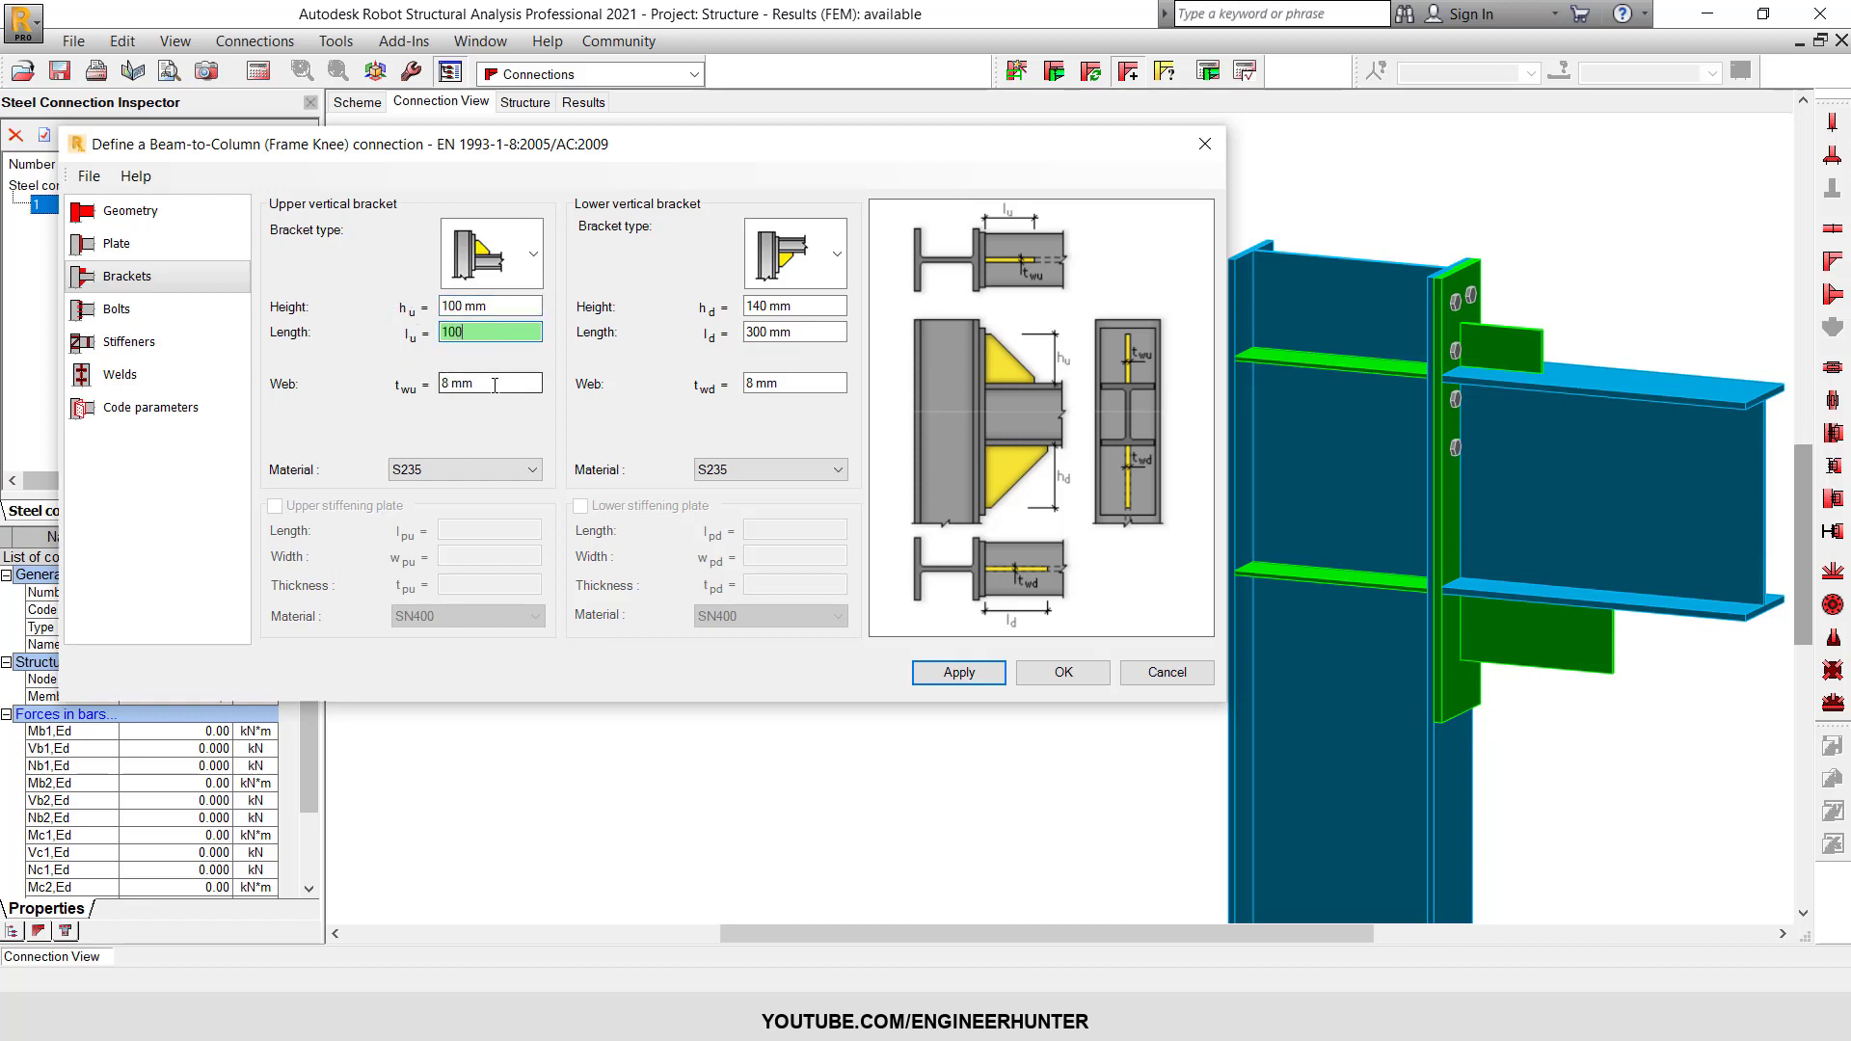
double_click(486, 383)
type("100")
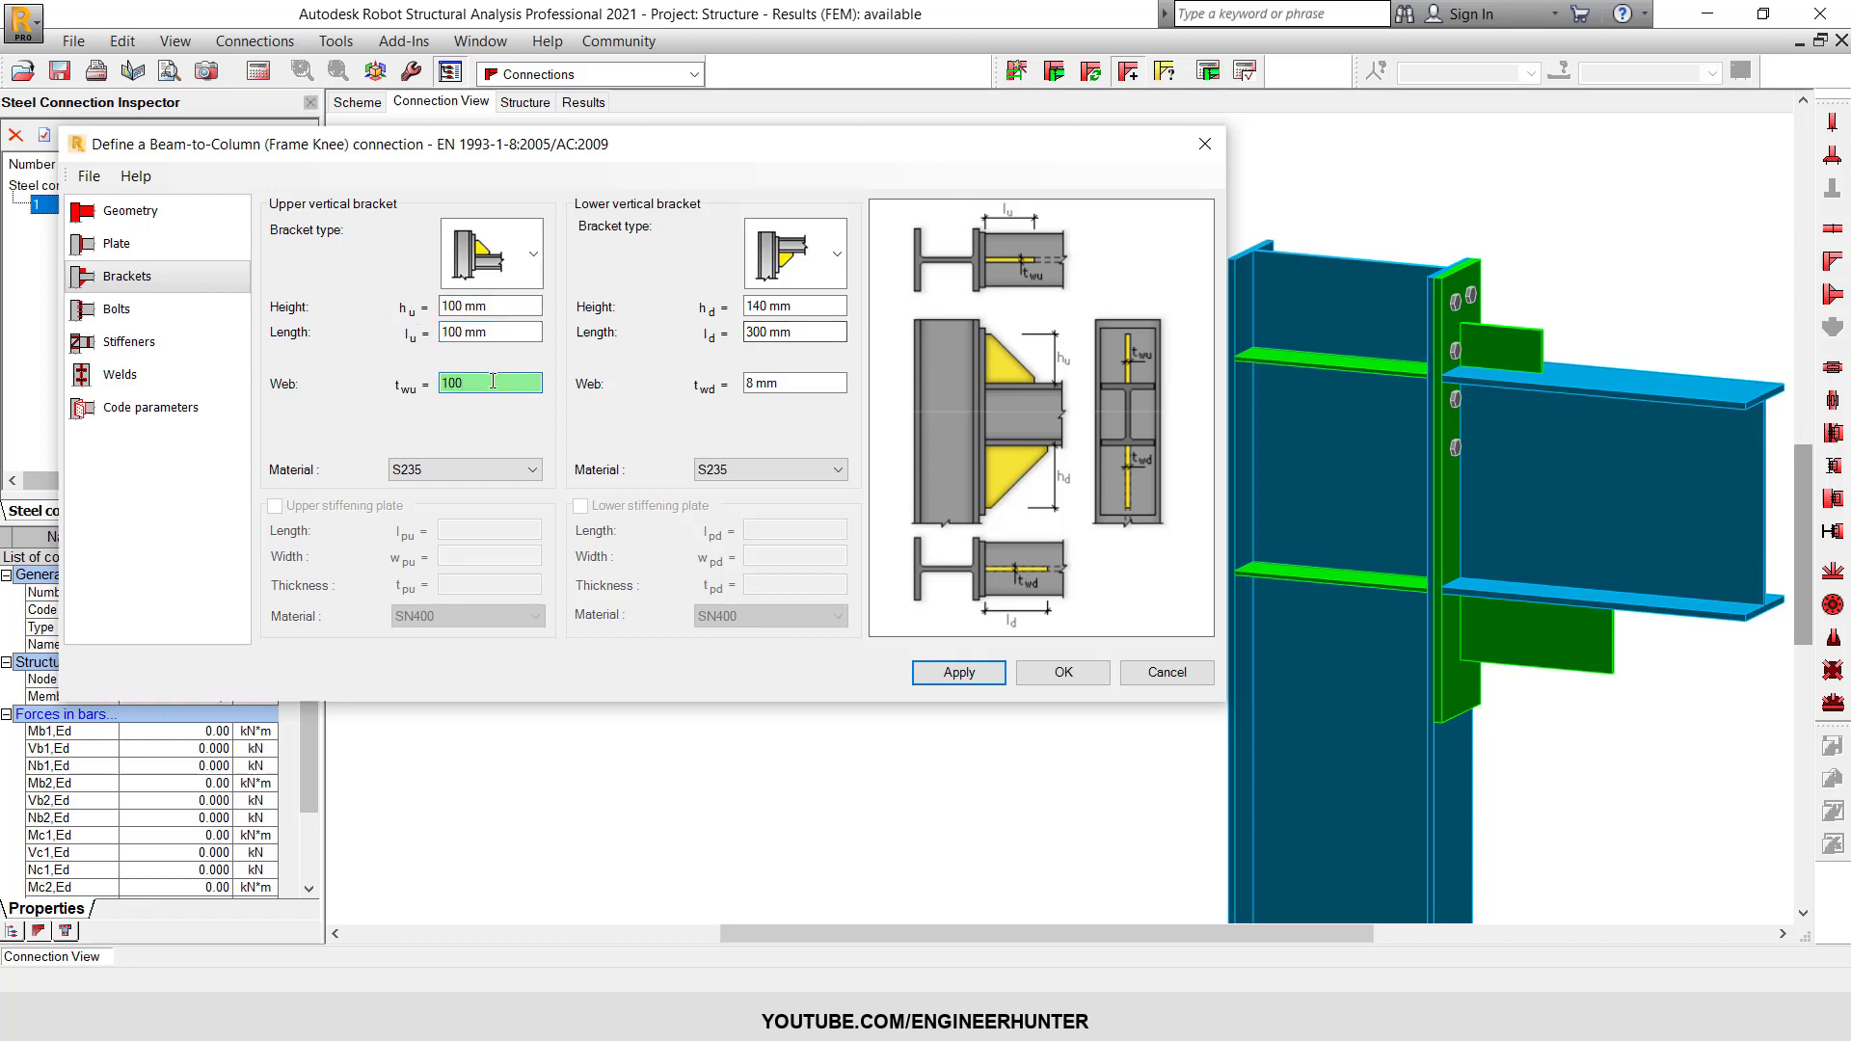
double_click(492, 383)
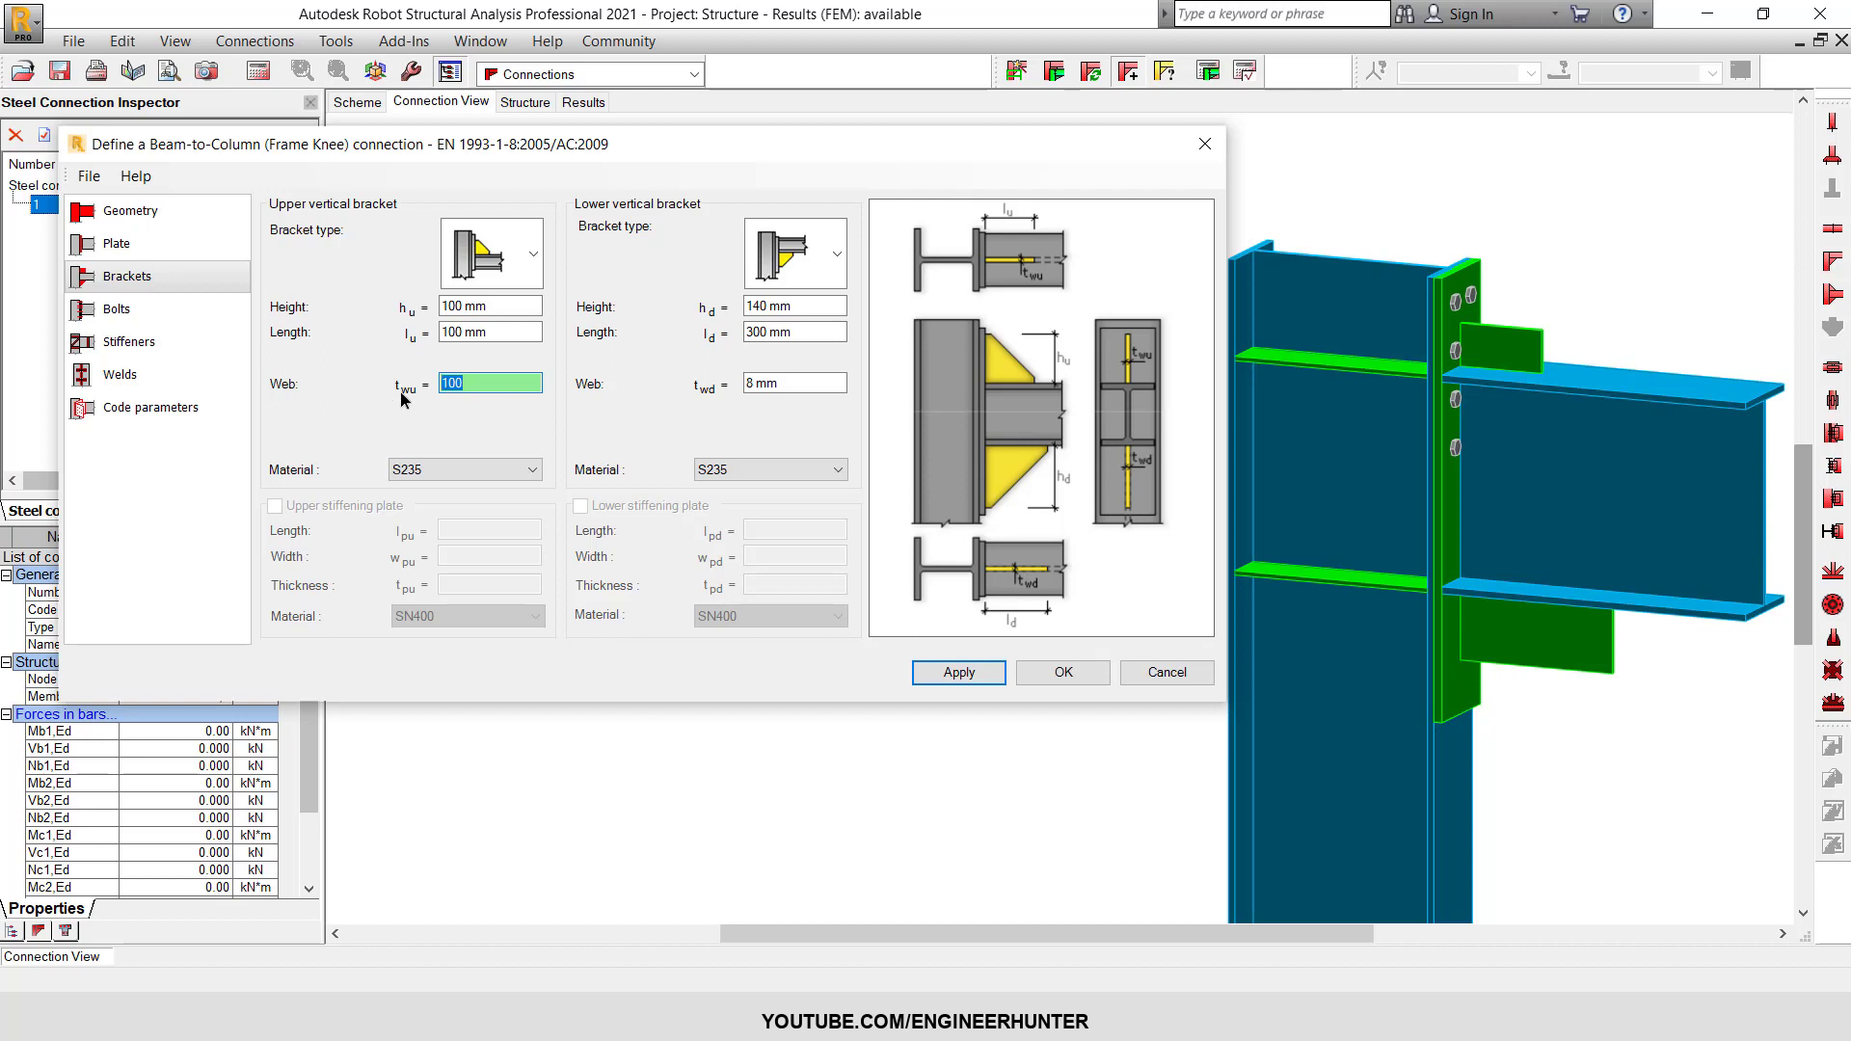
type("10")
- Give the lower bracket a 10 mm web, 100 mm height and 100 mm length, and apply
double_click(771, 383)
type("10")
double_click(766, 306)
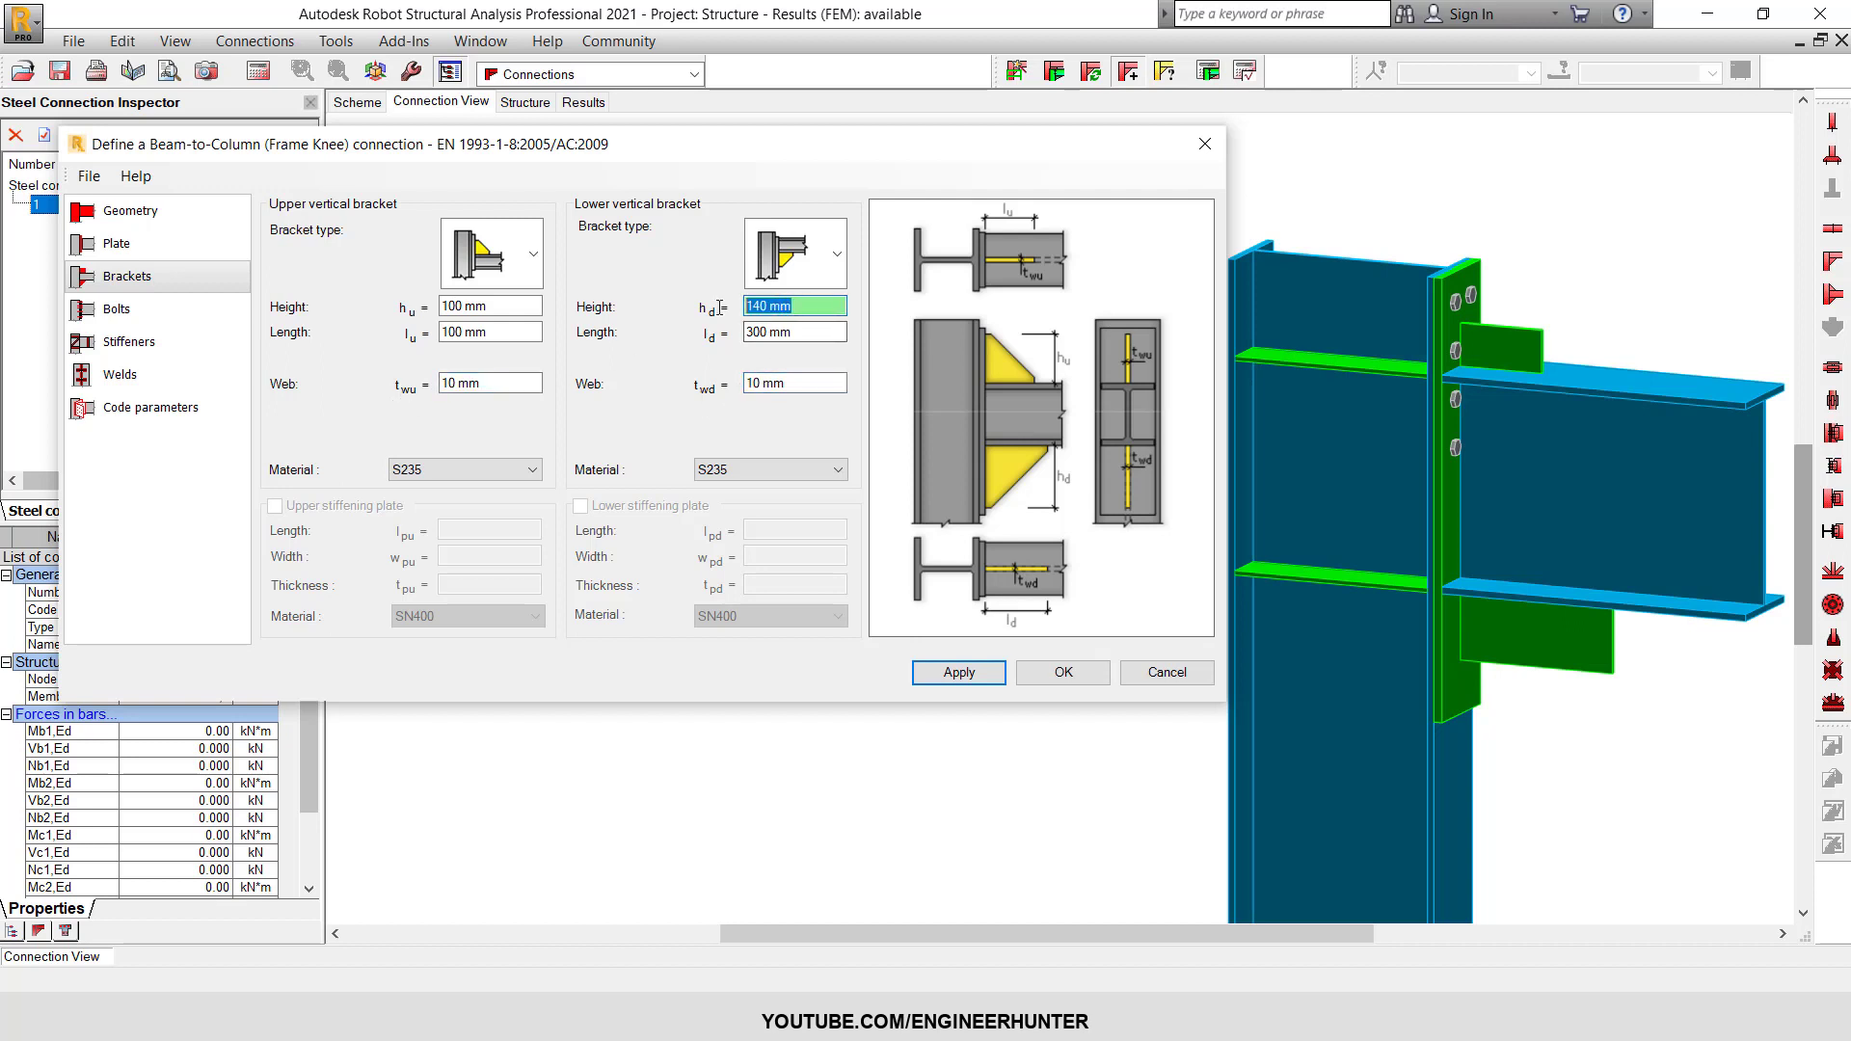
type("1100")
double_click(756, 332)
type("100")
left_click(964, 672)
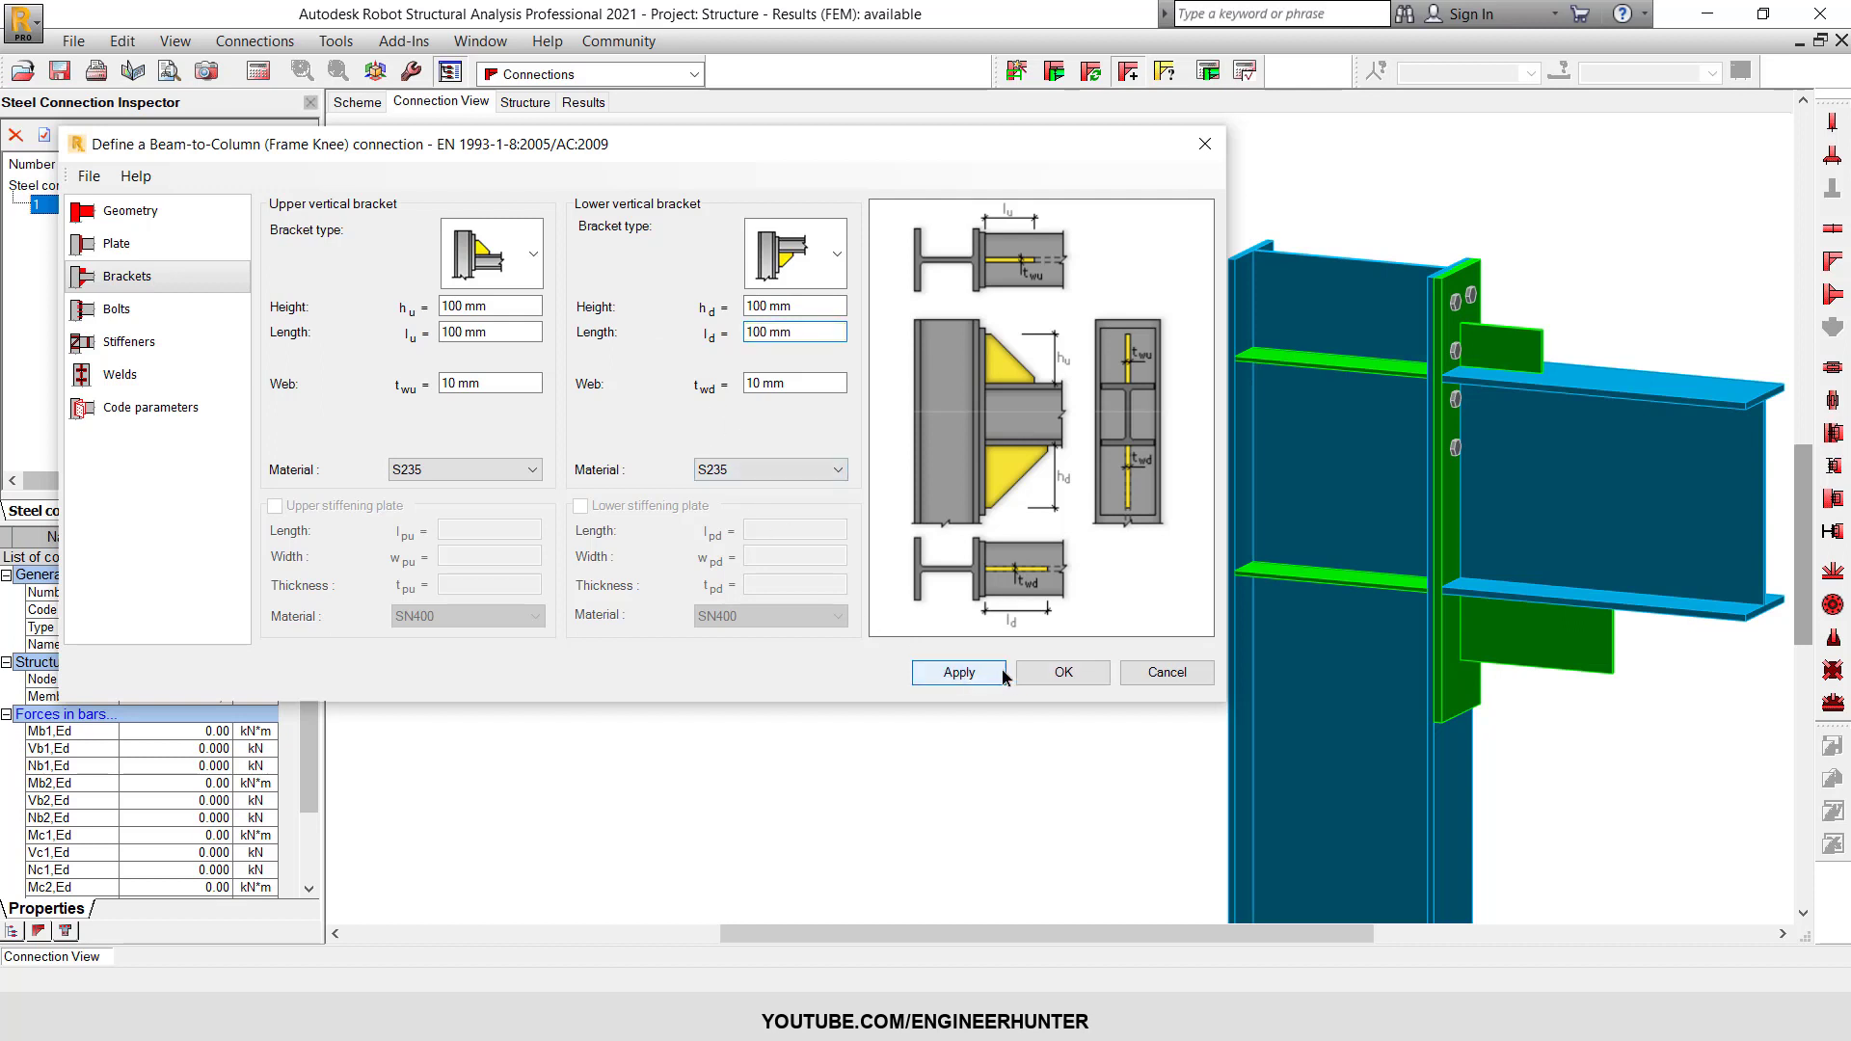
scroll(1459, 376, "up", 3)
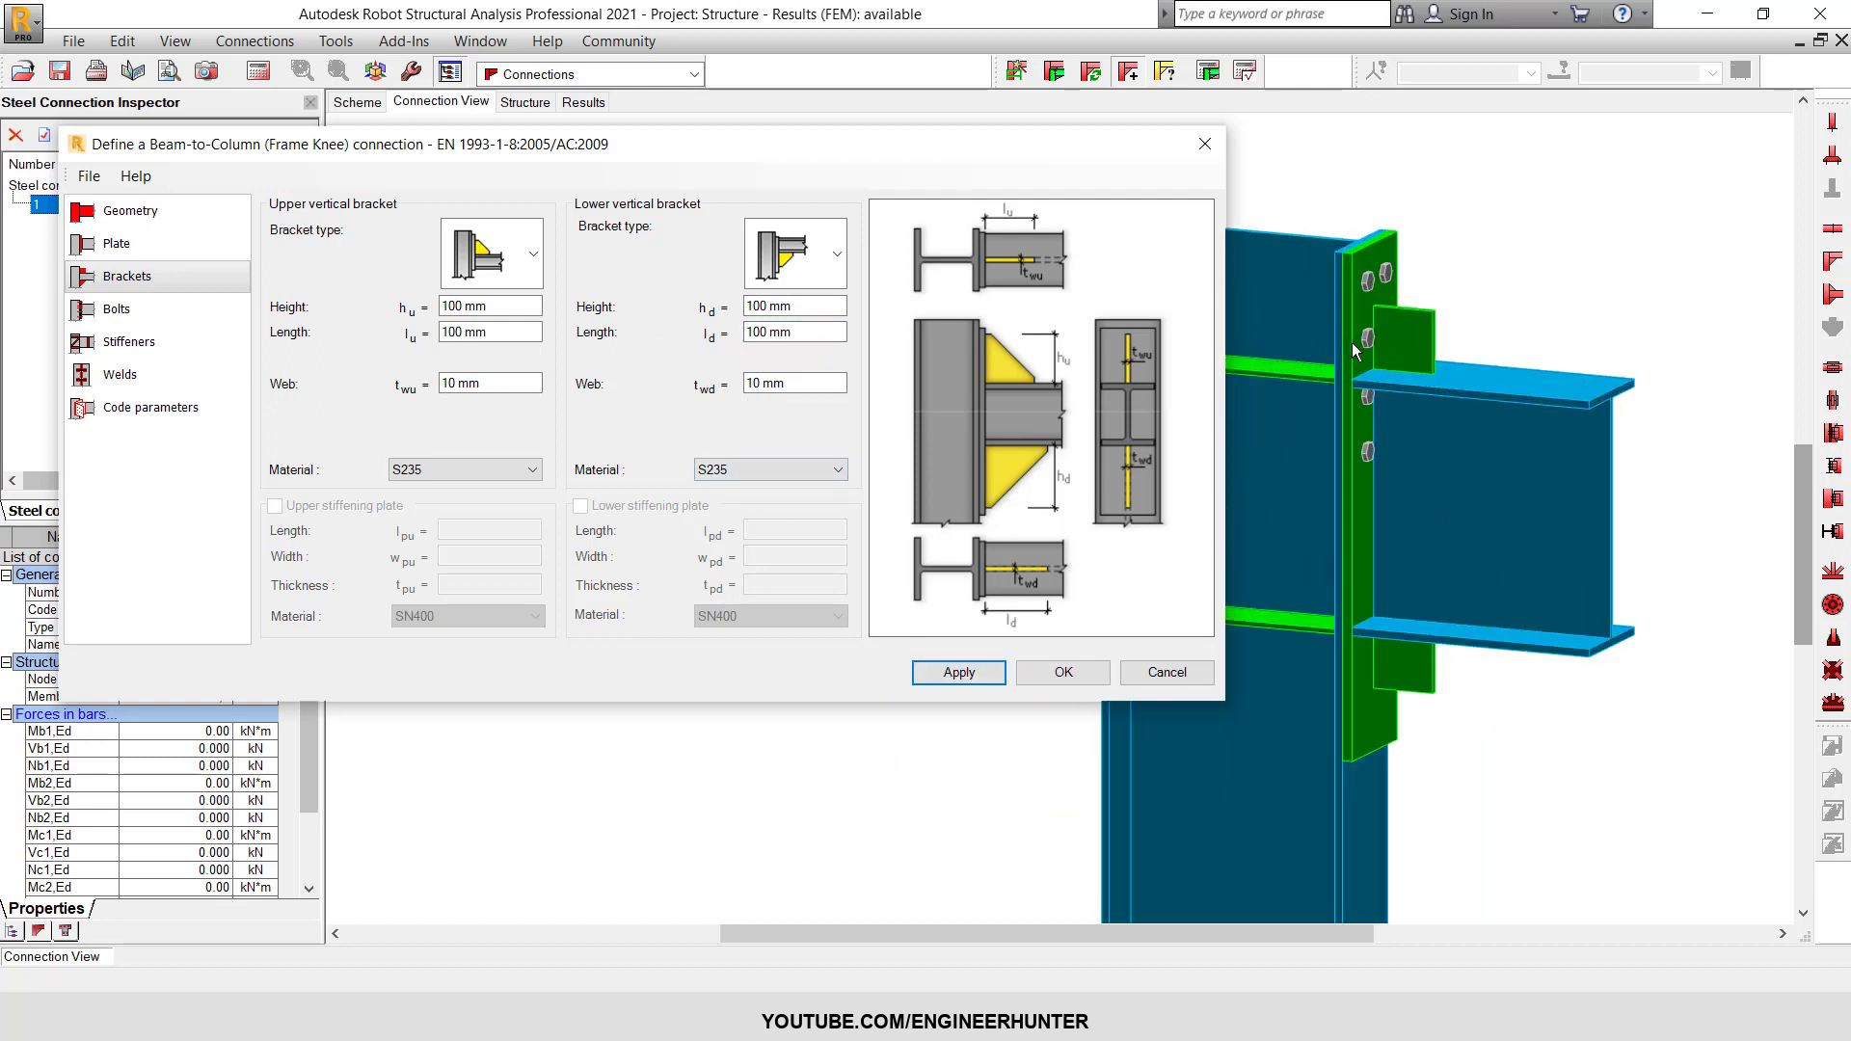
middle_click_drag(1532, 356, 1601, 334, "shift")
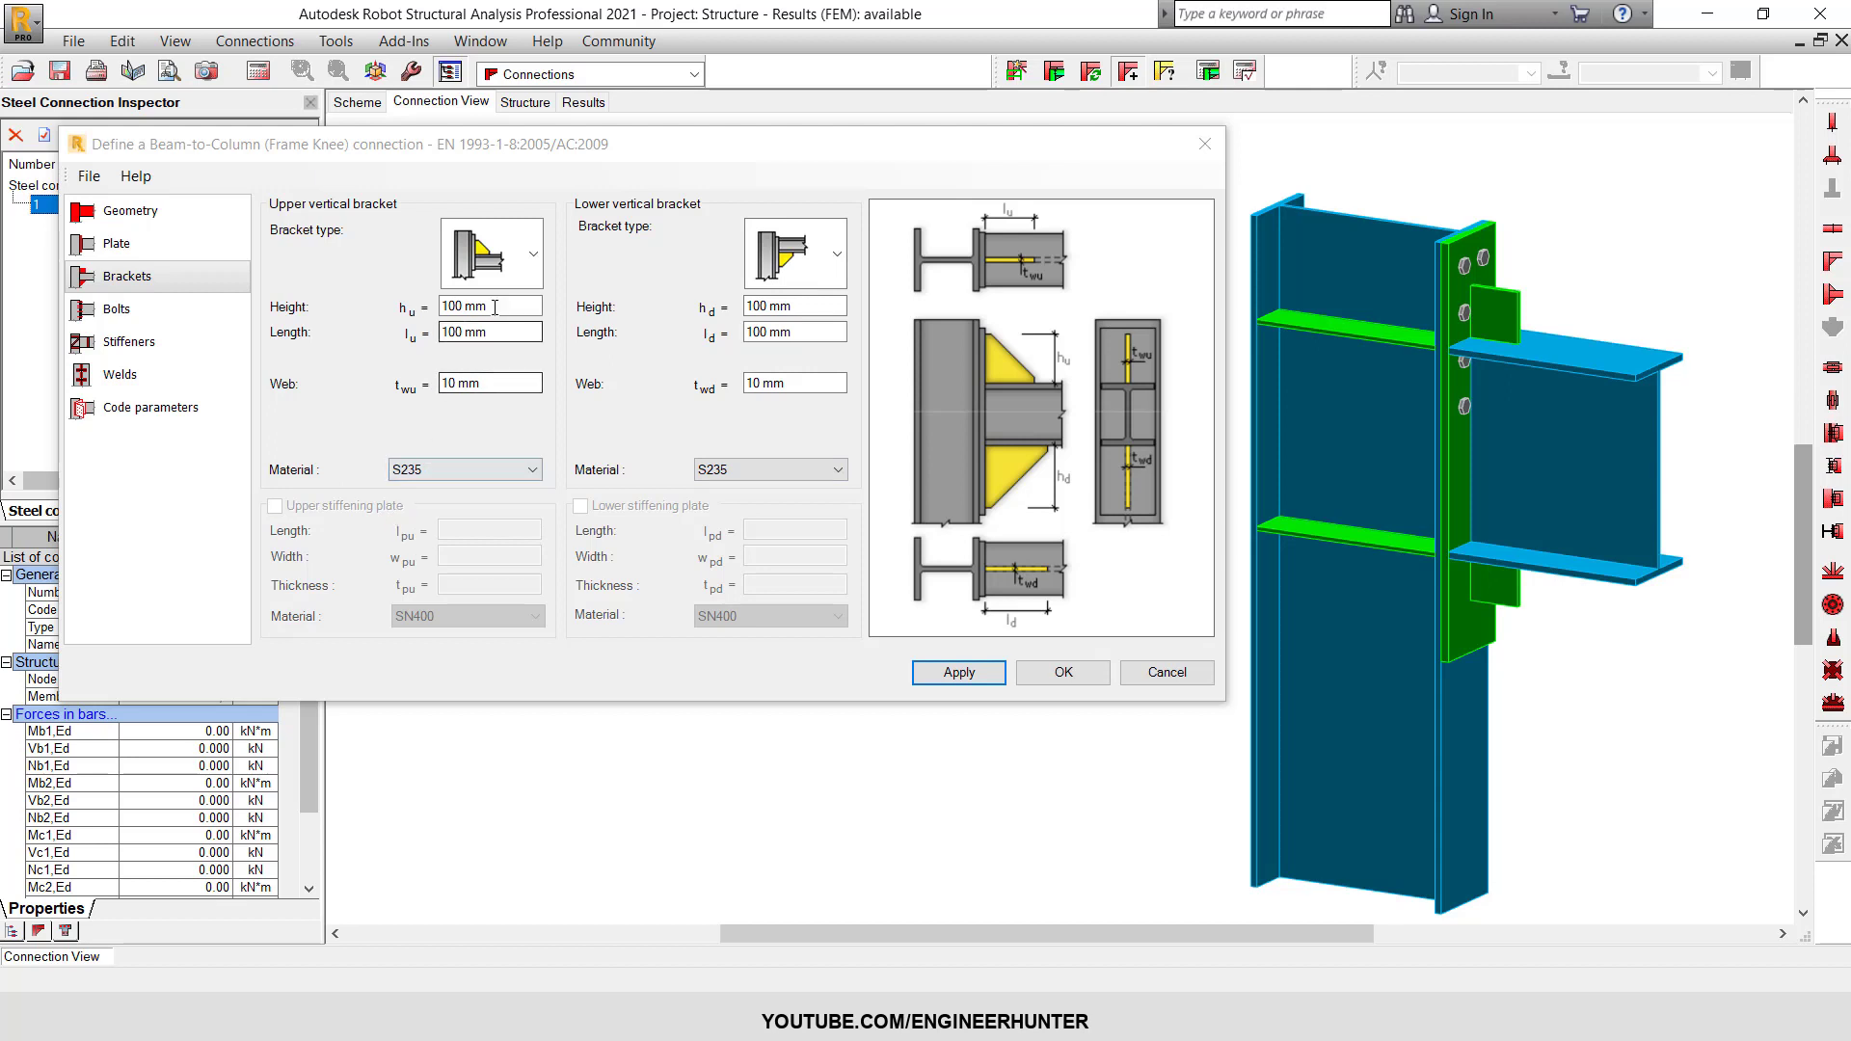
- Keep the upper bracket type and set the front plate height to 50, then 800 mm
left_click(533, 255)
left_click(477, 381)
left_click(159, 247)
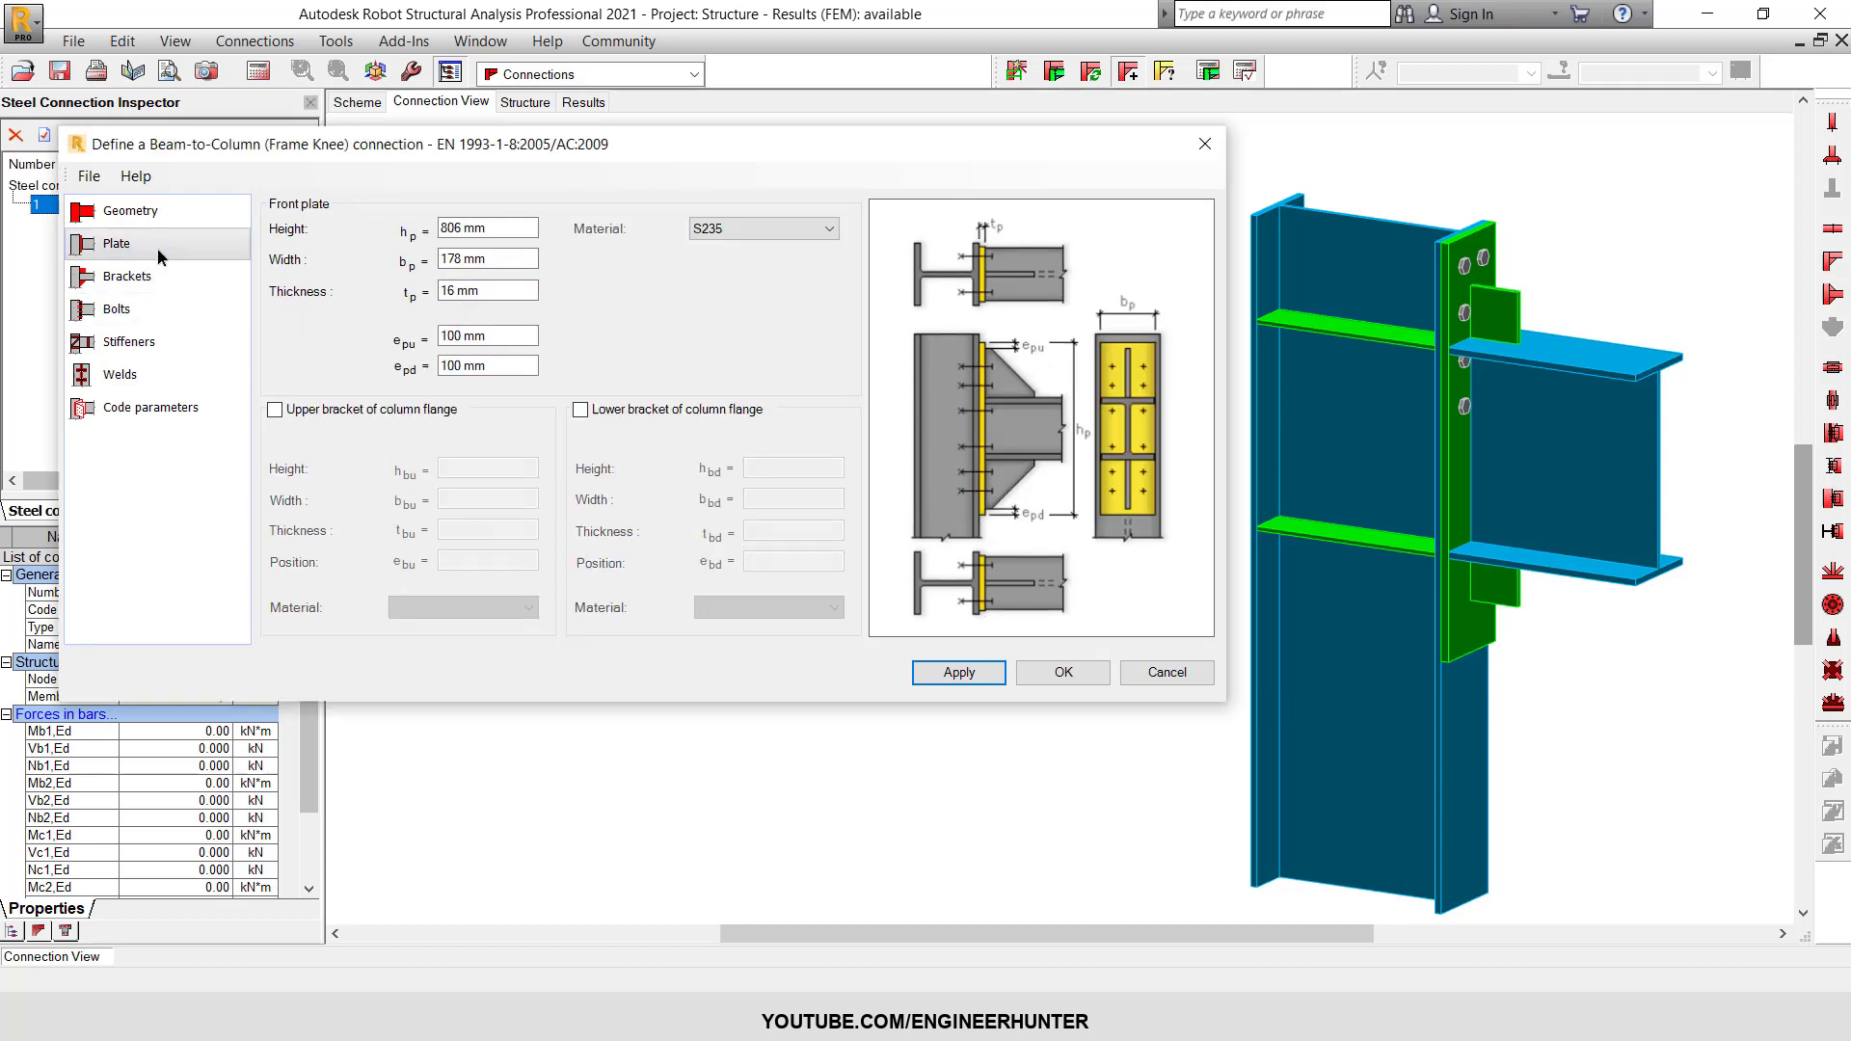
key("shift+Tab")
key("shift+Tab")
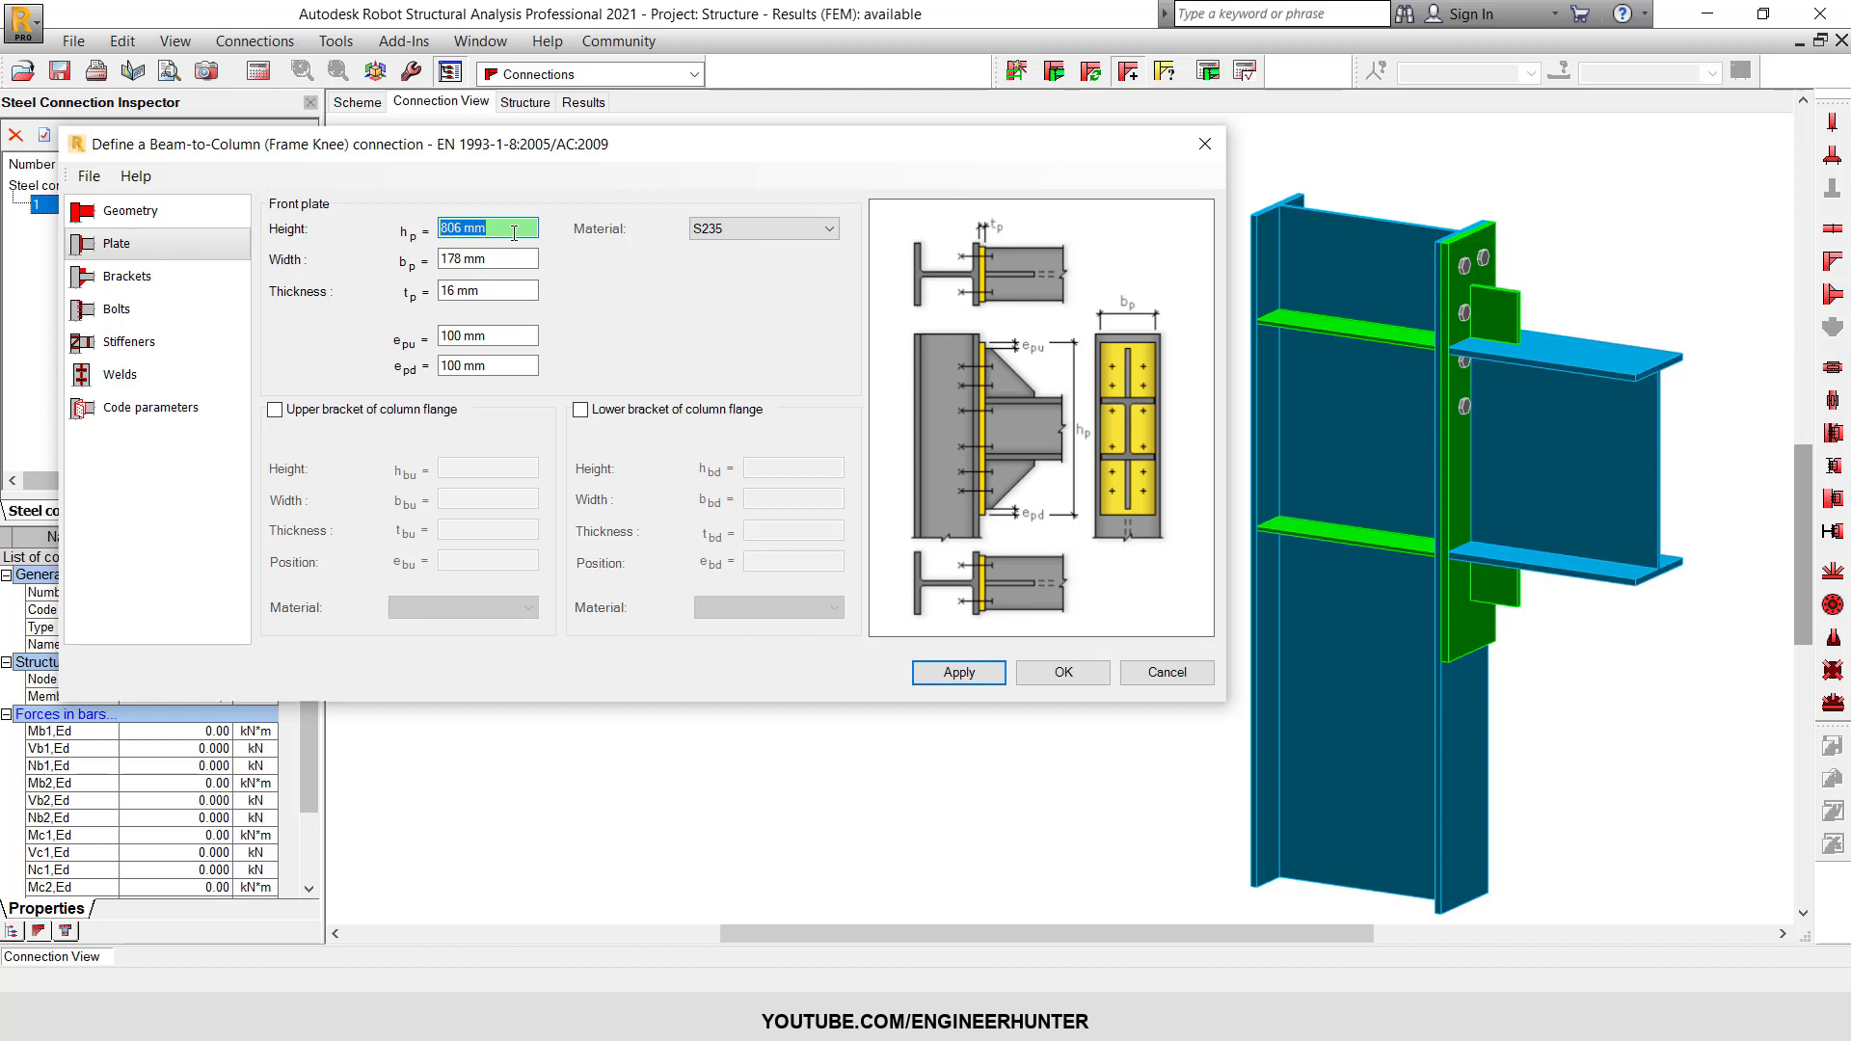
type("500")
left_click(987, 672)
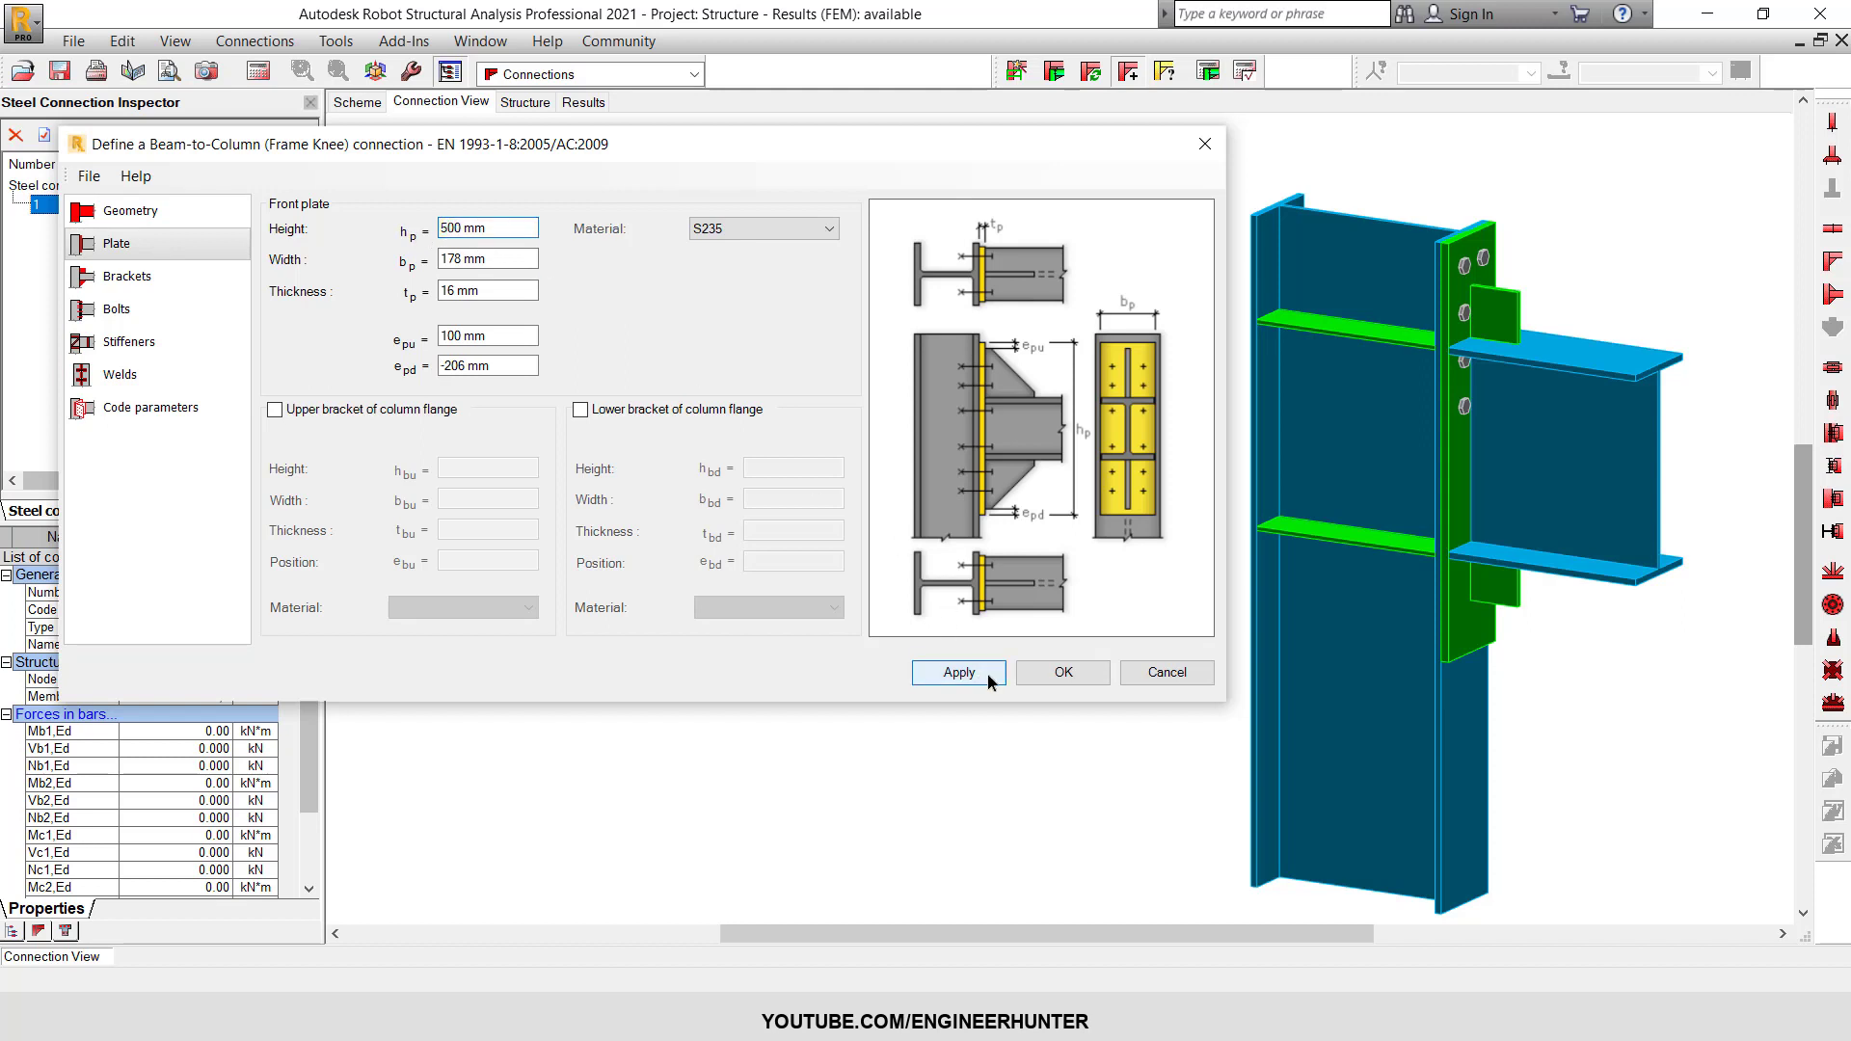
left_click(448, 235)
type("800")
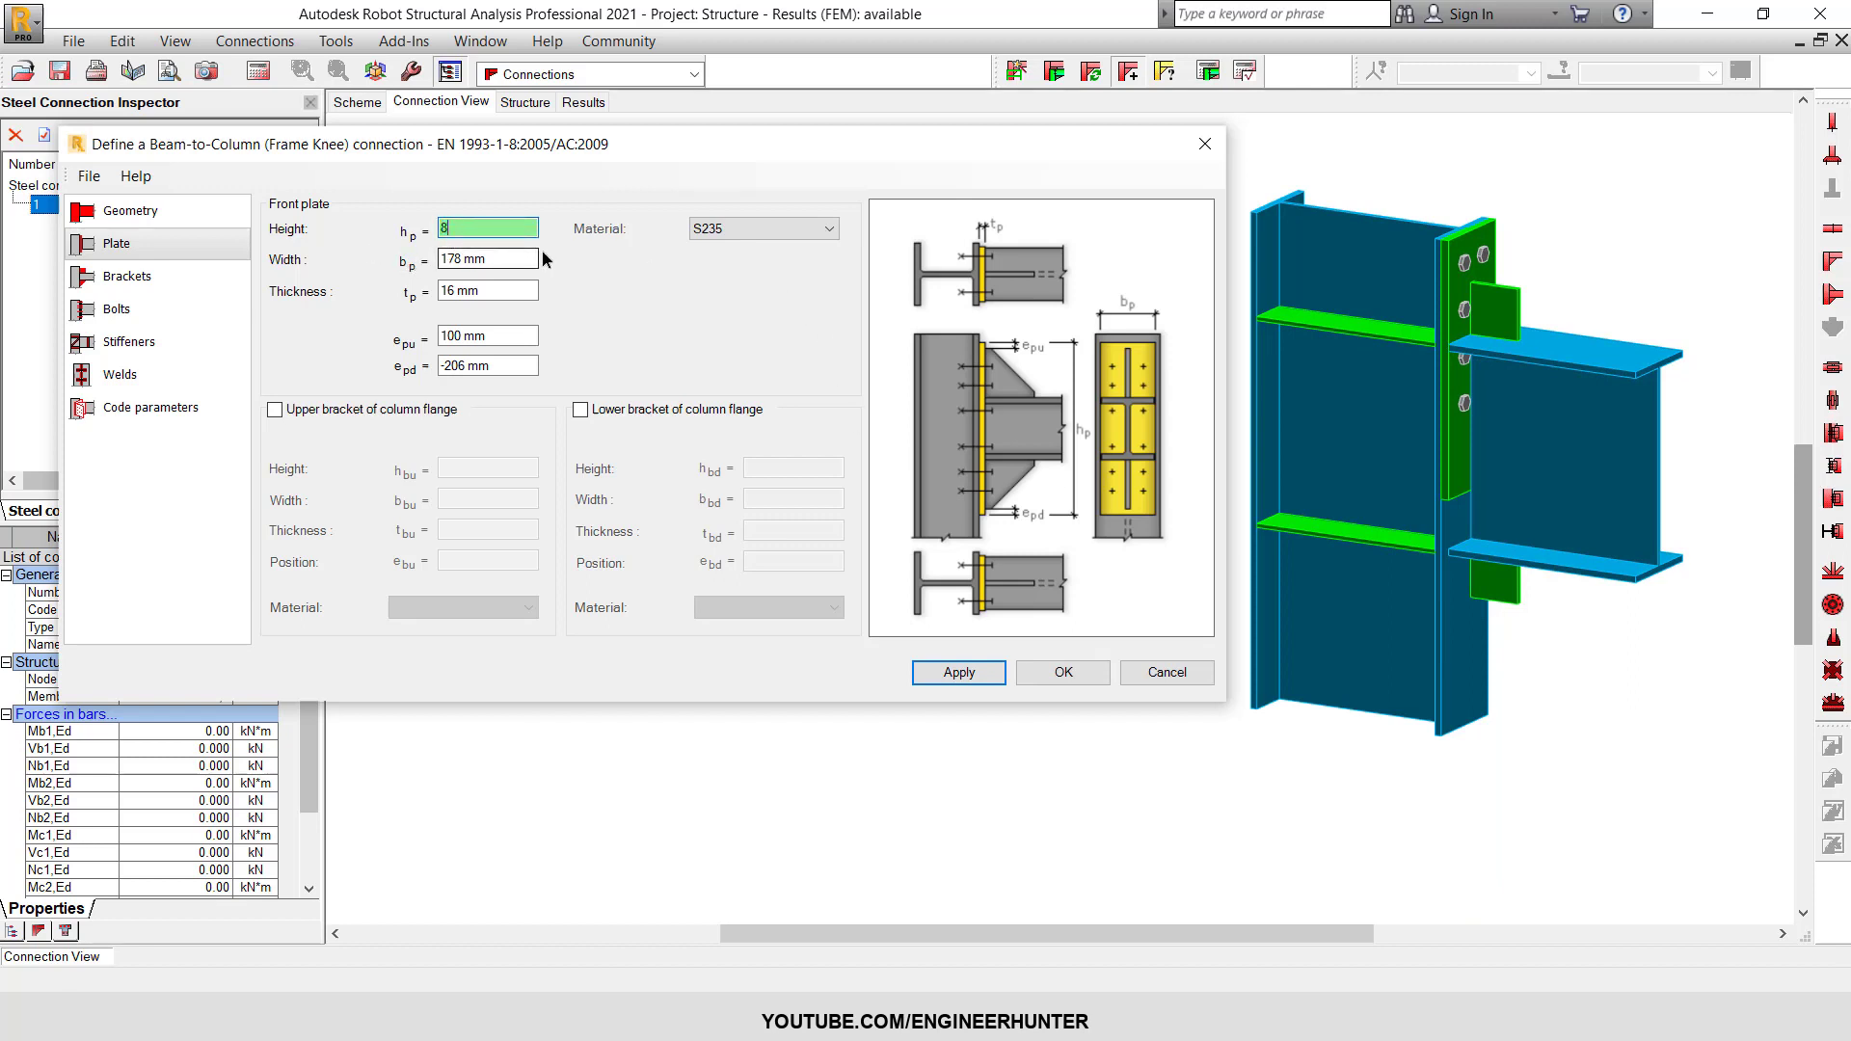
left_click(1002, 675)
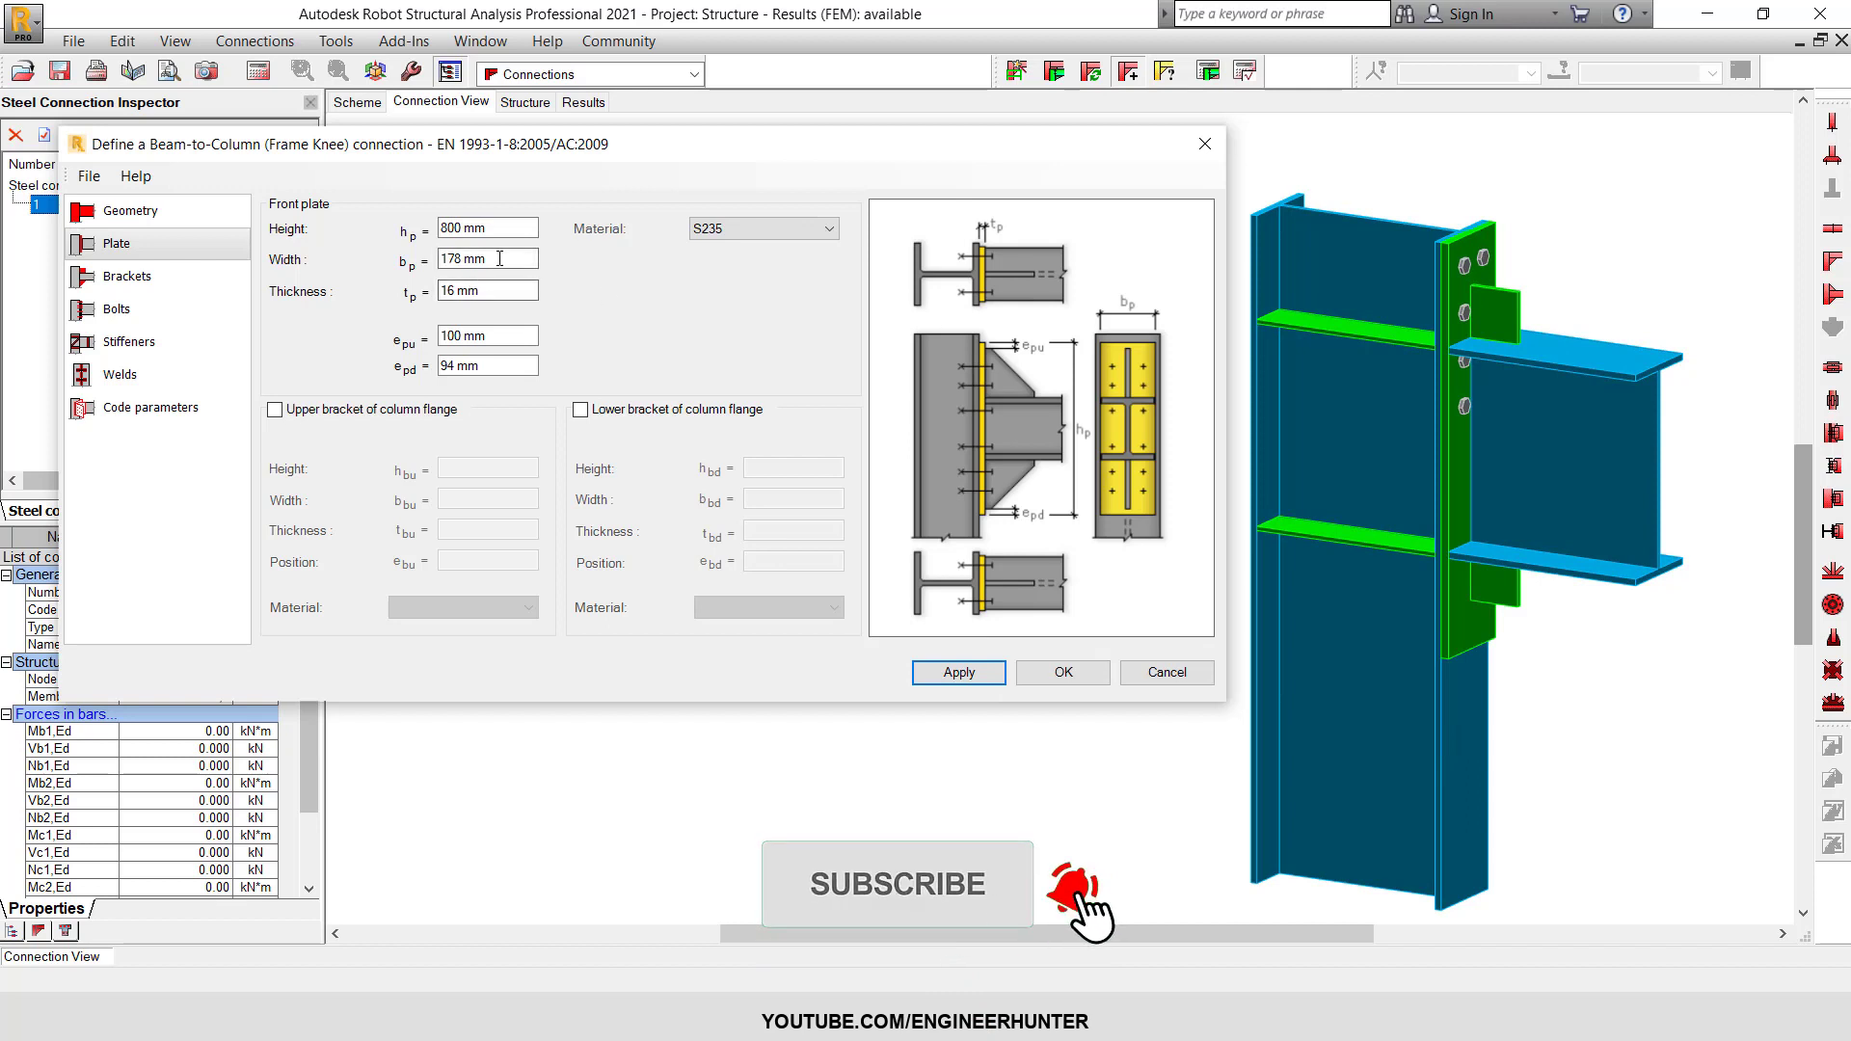
- Review the upper bracket web thickness and height values
left_click(160, 278)
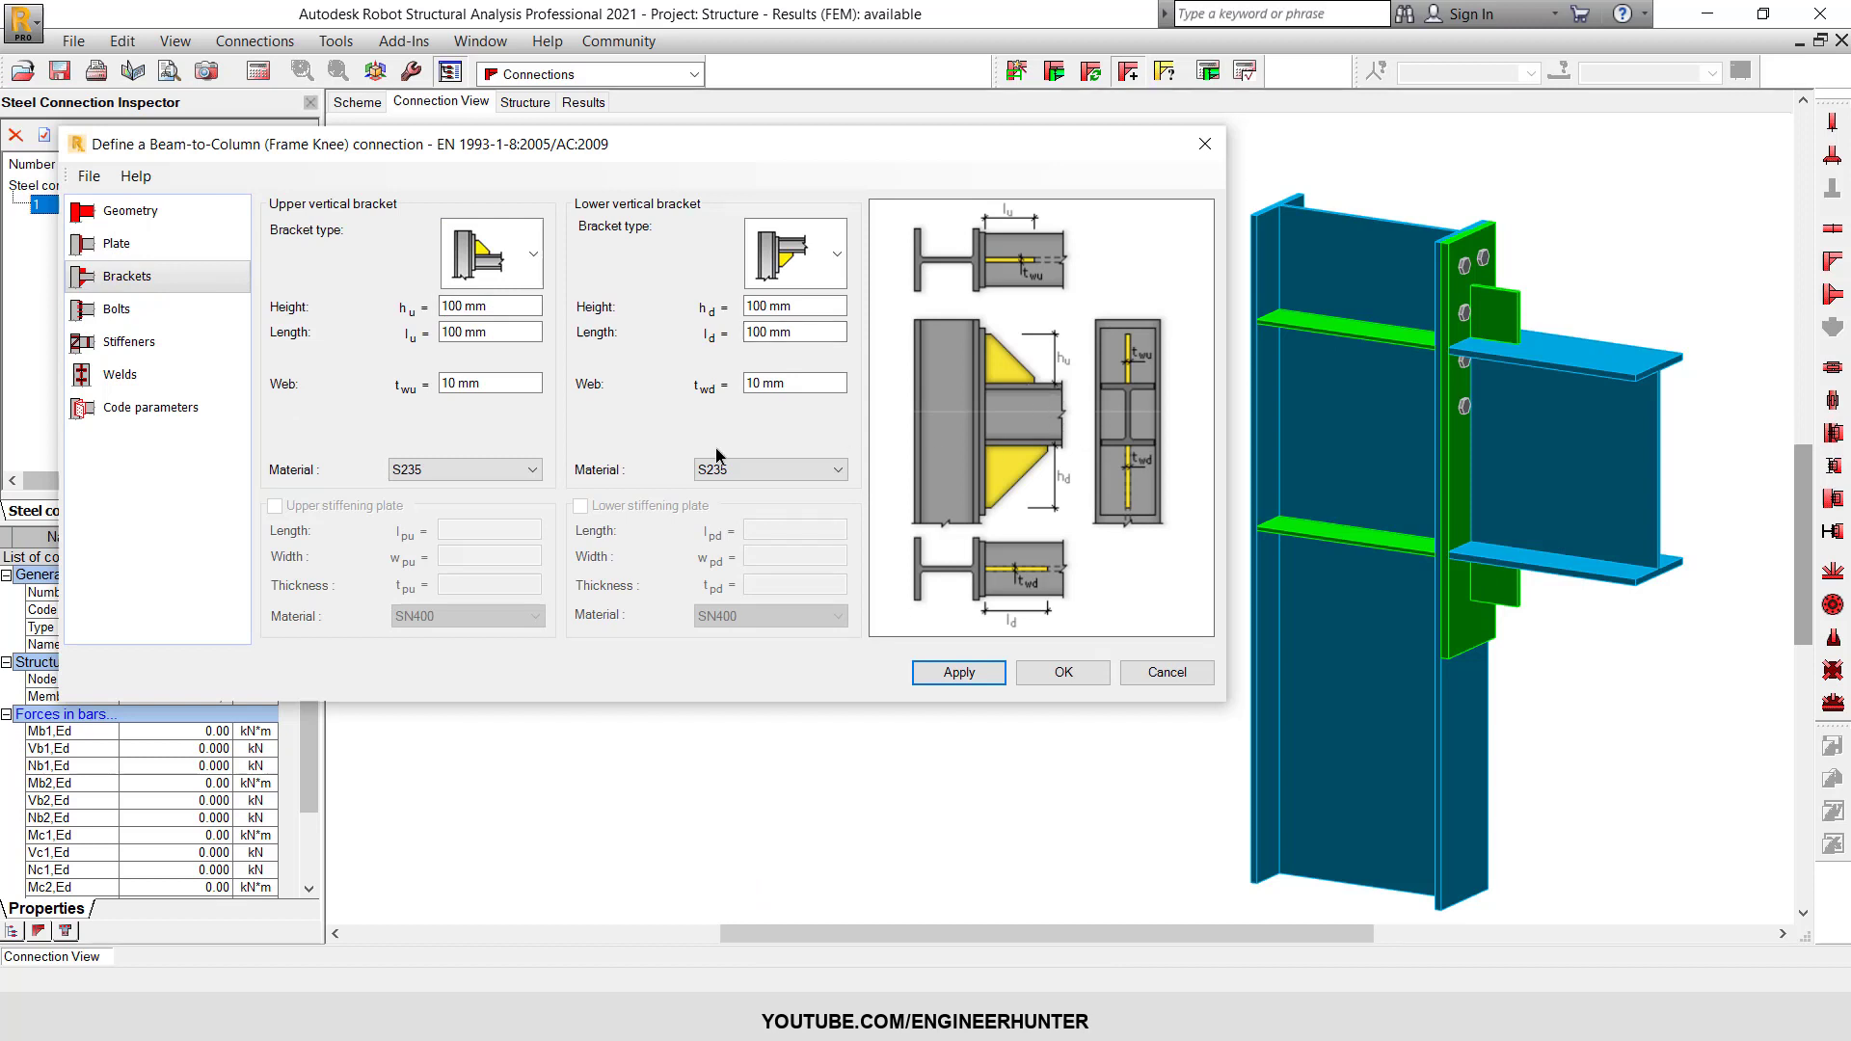
left_click(504, 376)
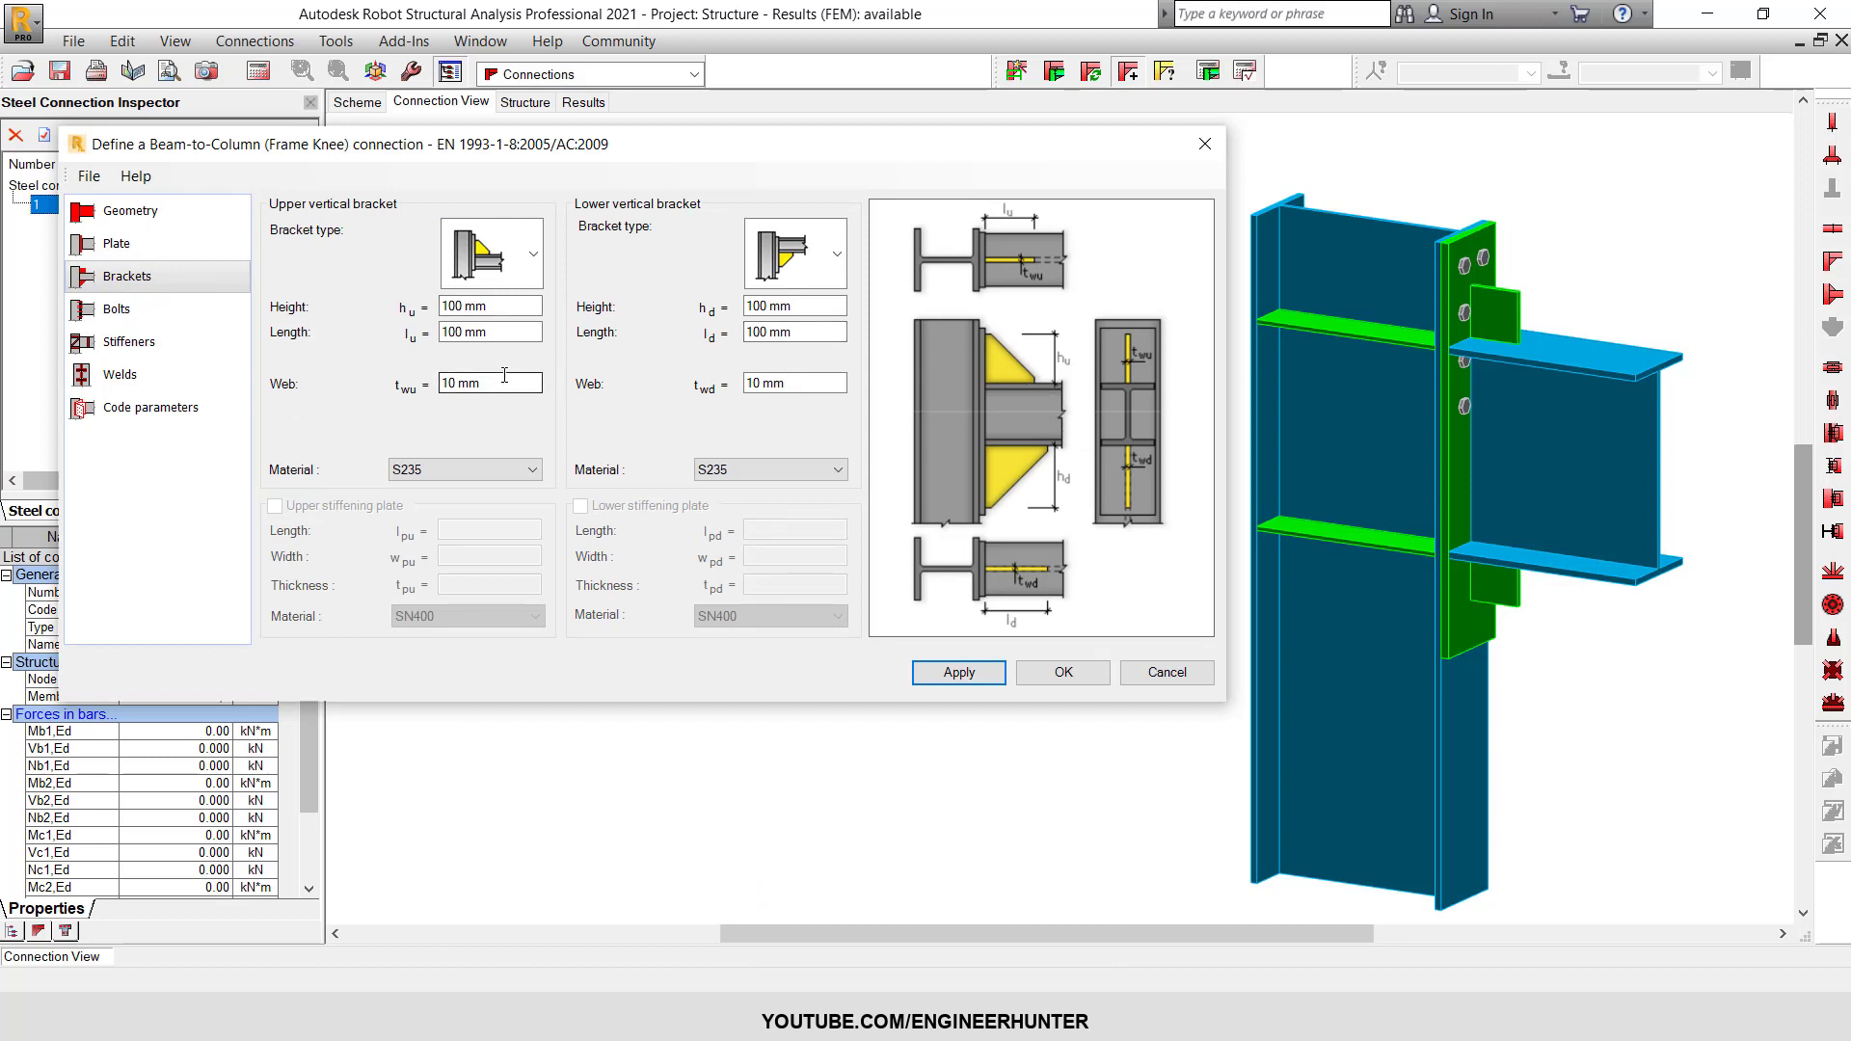
left_click(518, 300)
left_click(142, 247)
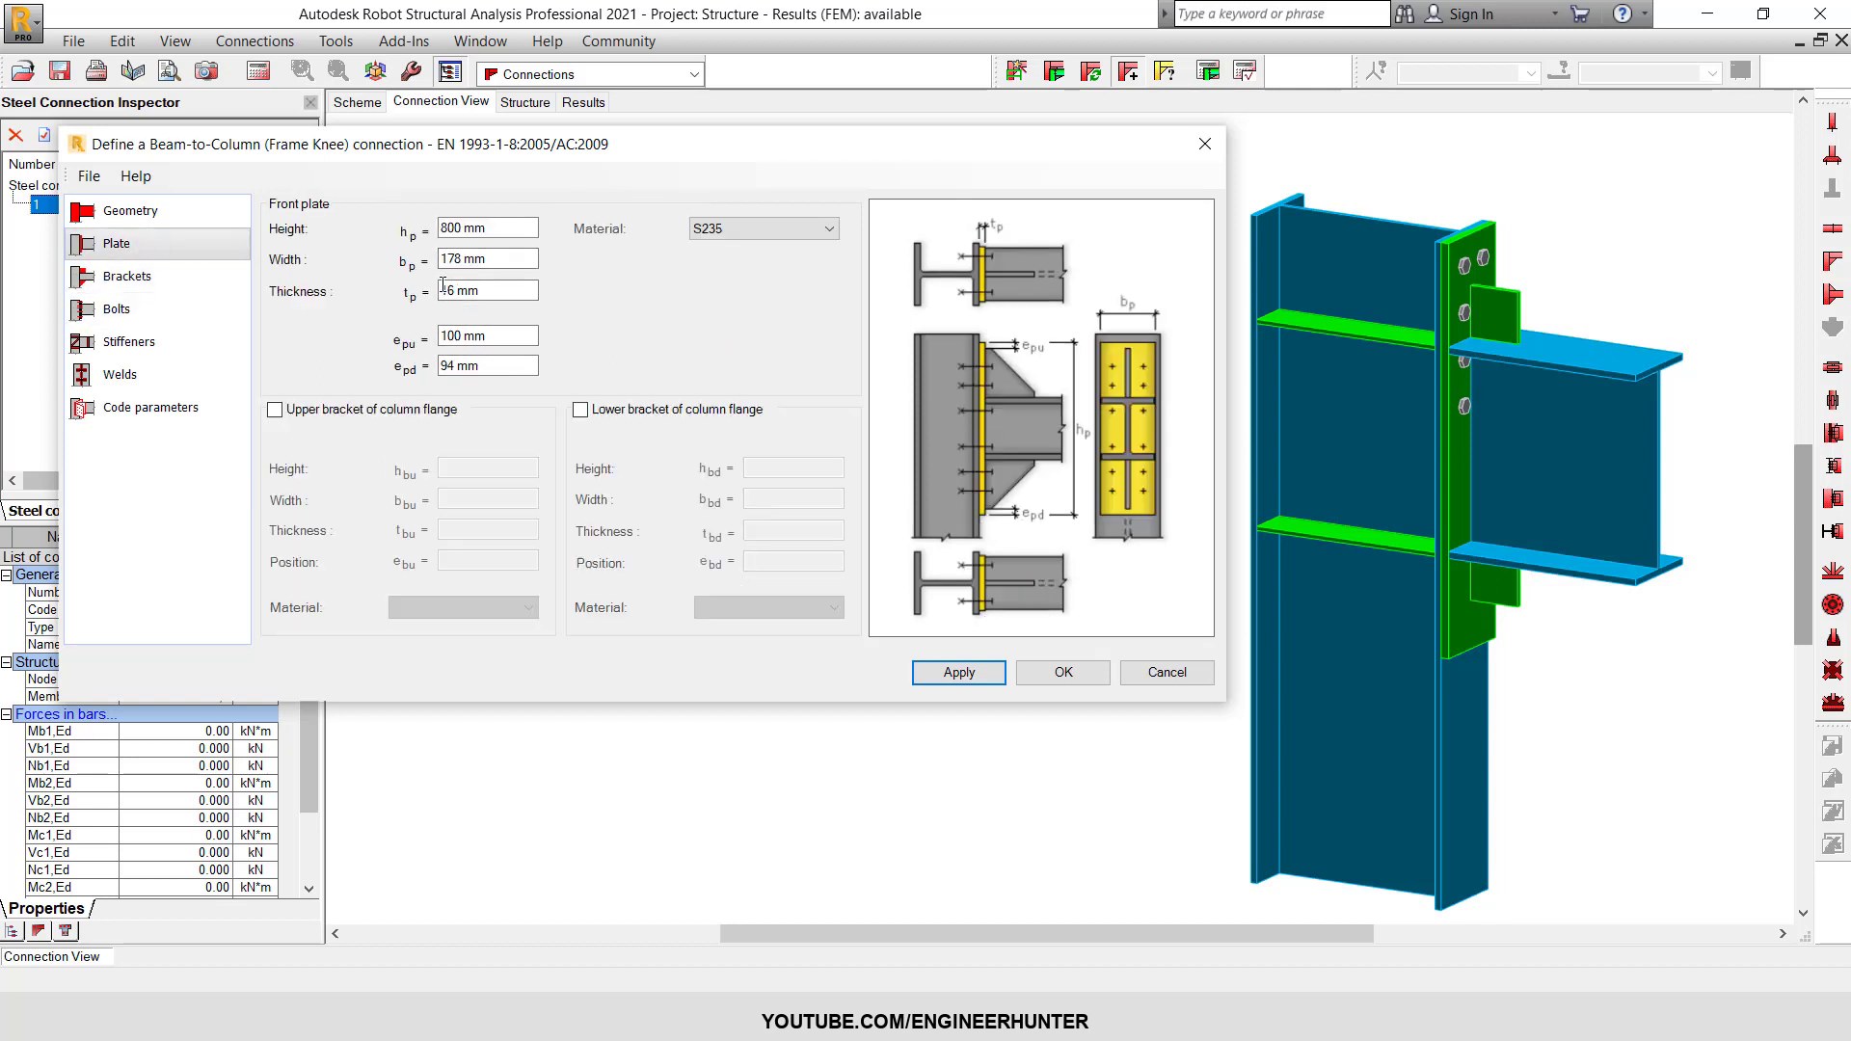
- Set the lower plate extension e_pd to 0 mm and apply it
left_click_drag(496, 336, 420, 335)
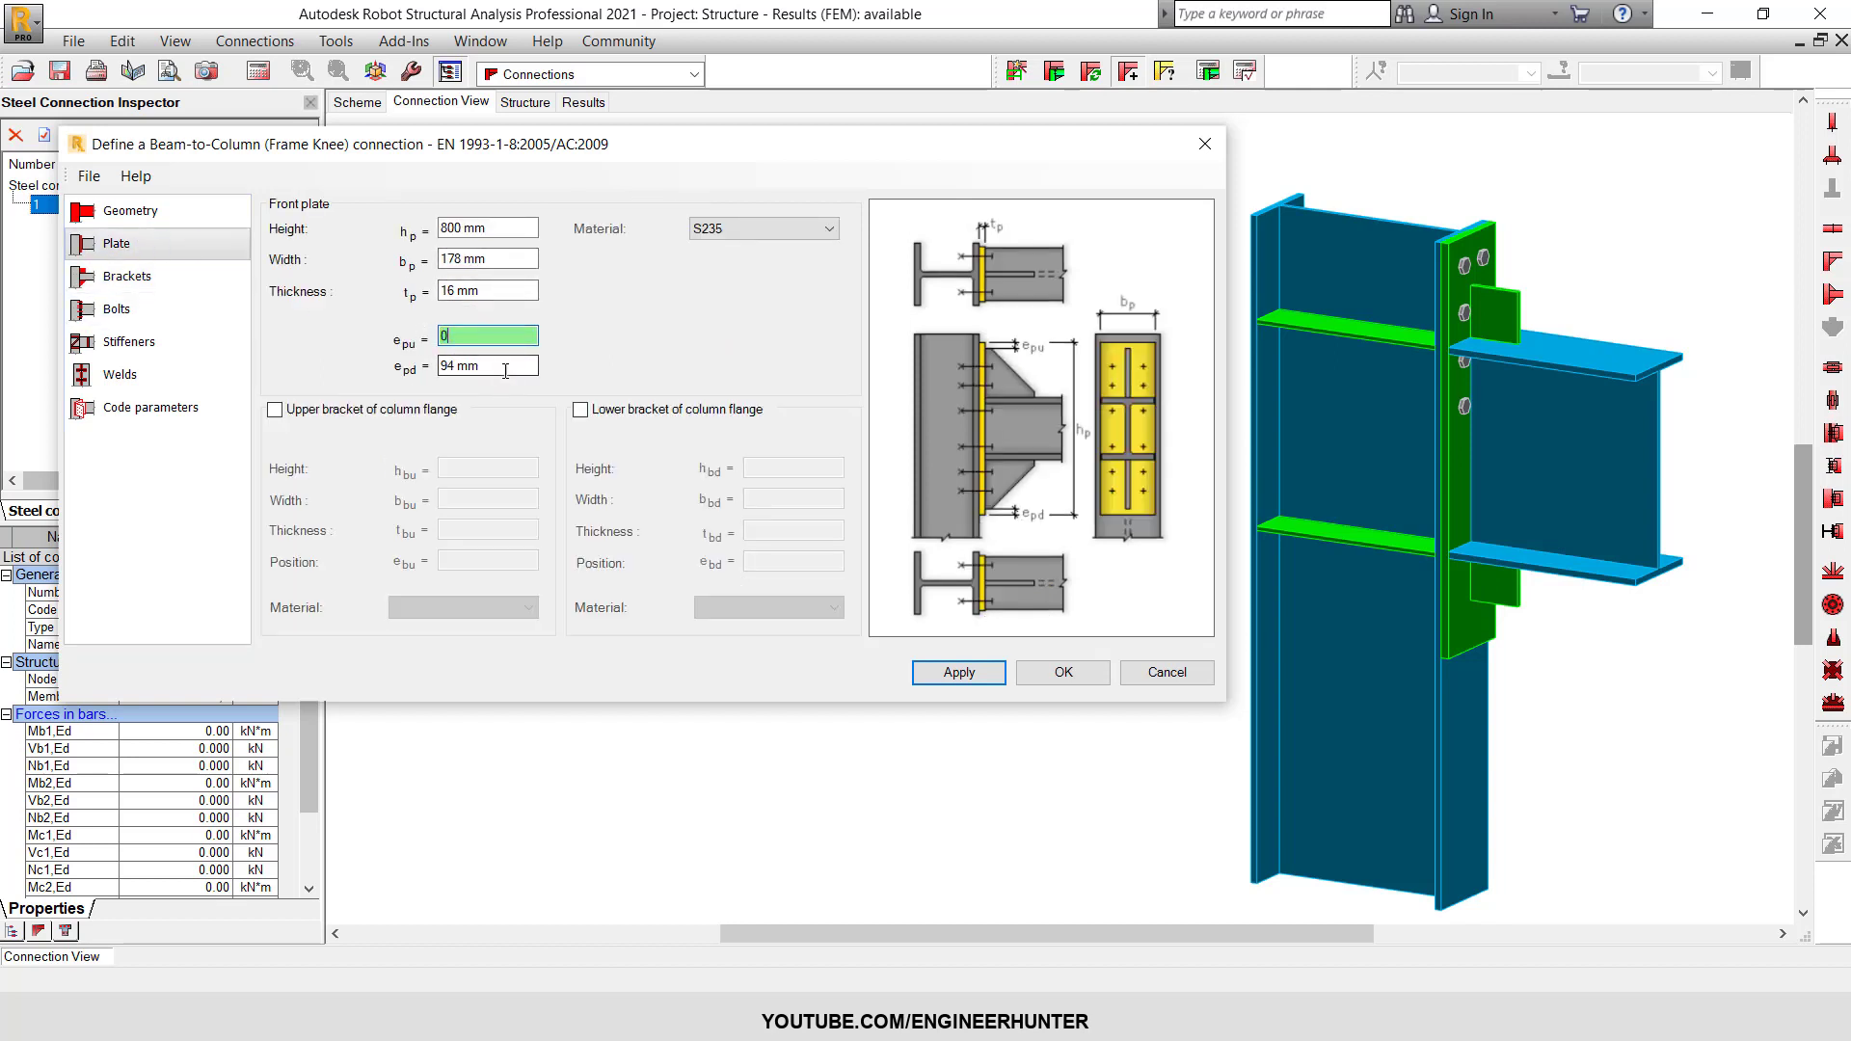
double_click(505, 371)
type("0")
left_click(954, 672)
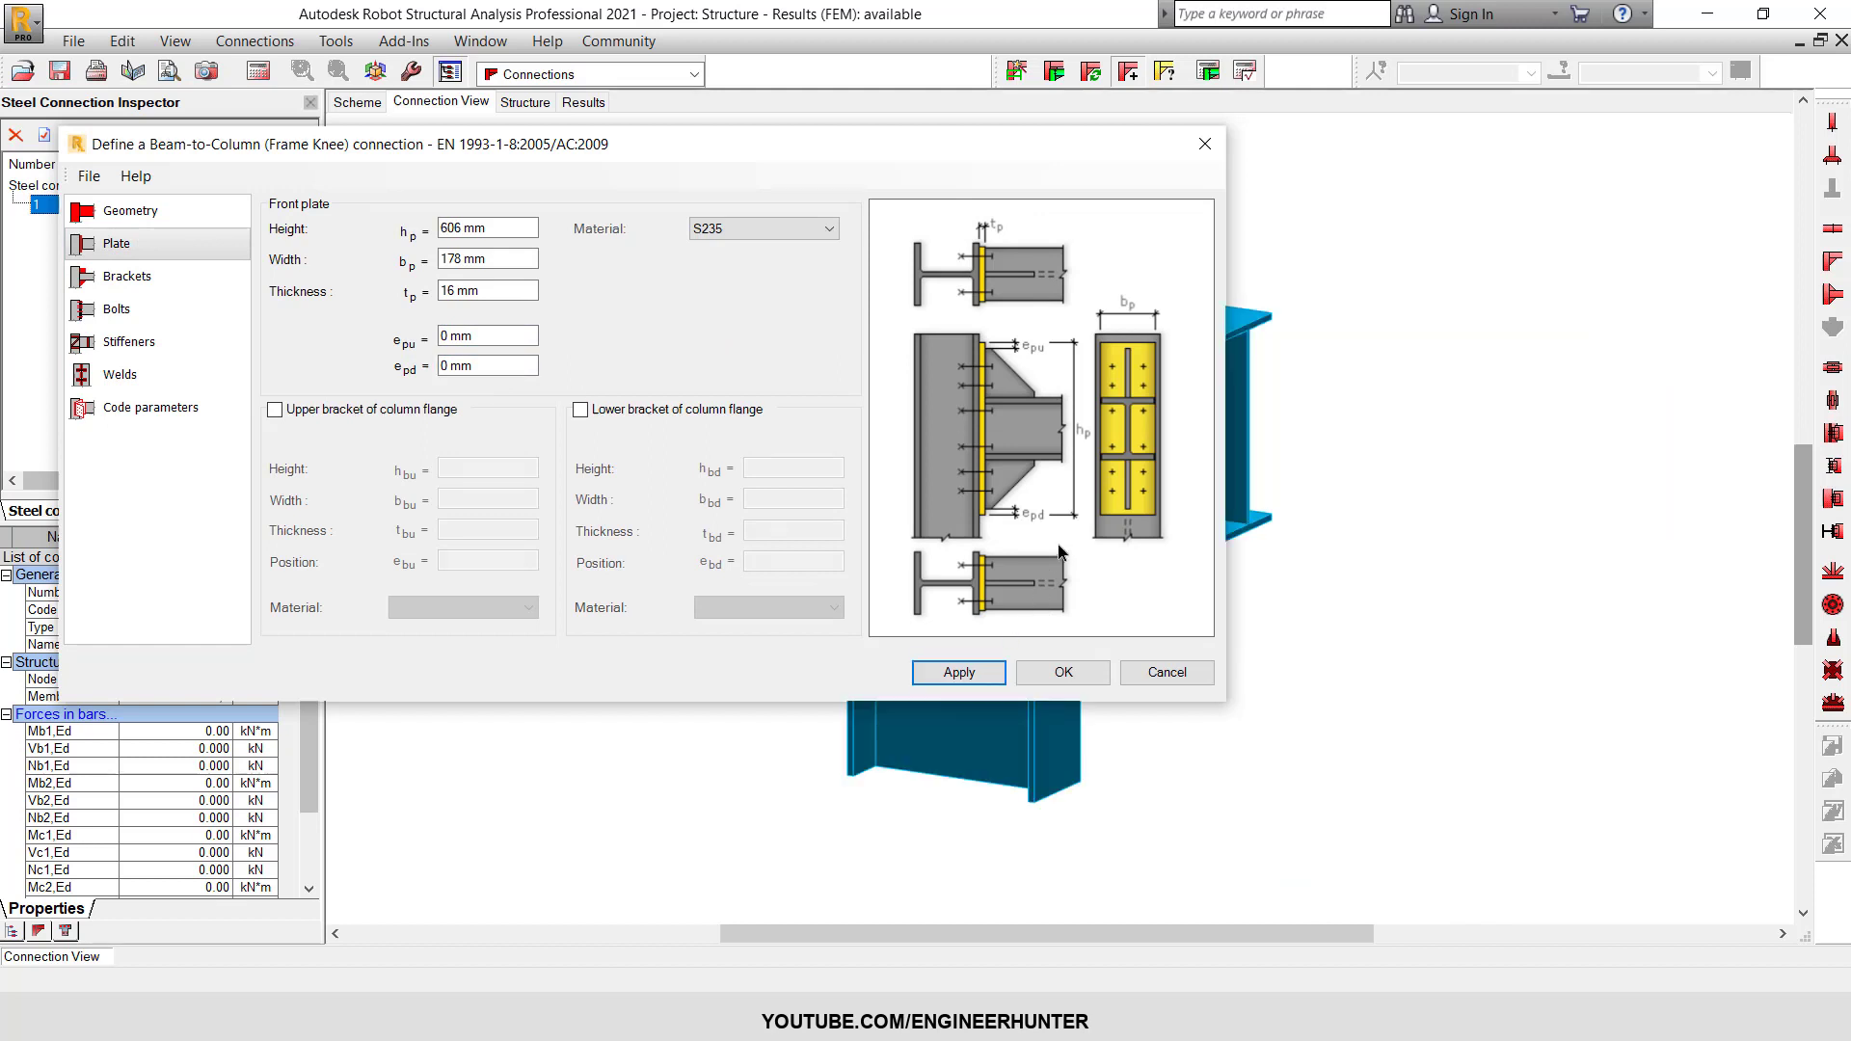
scroll(1373, 372, "up", 3)
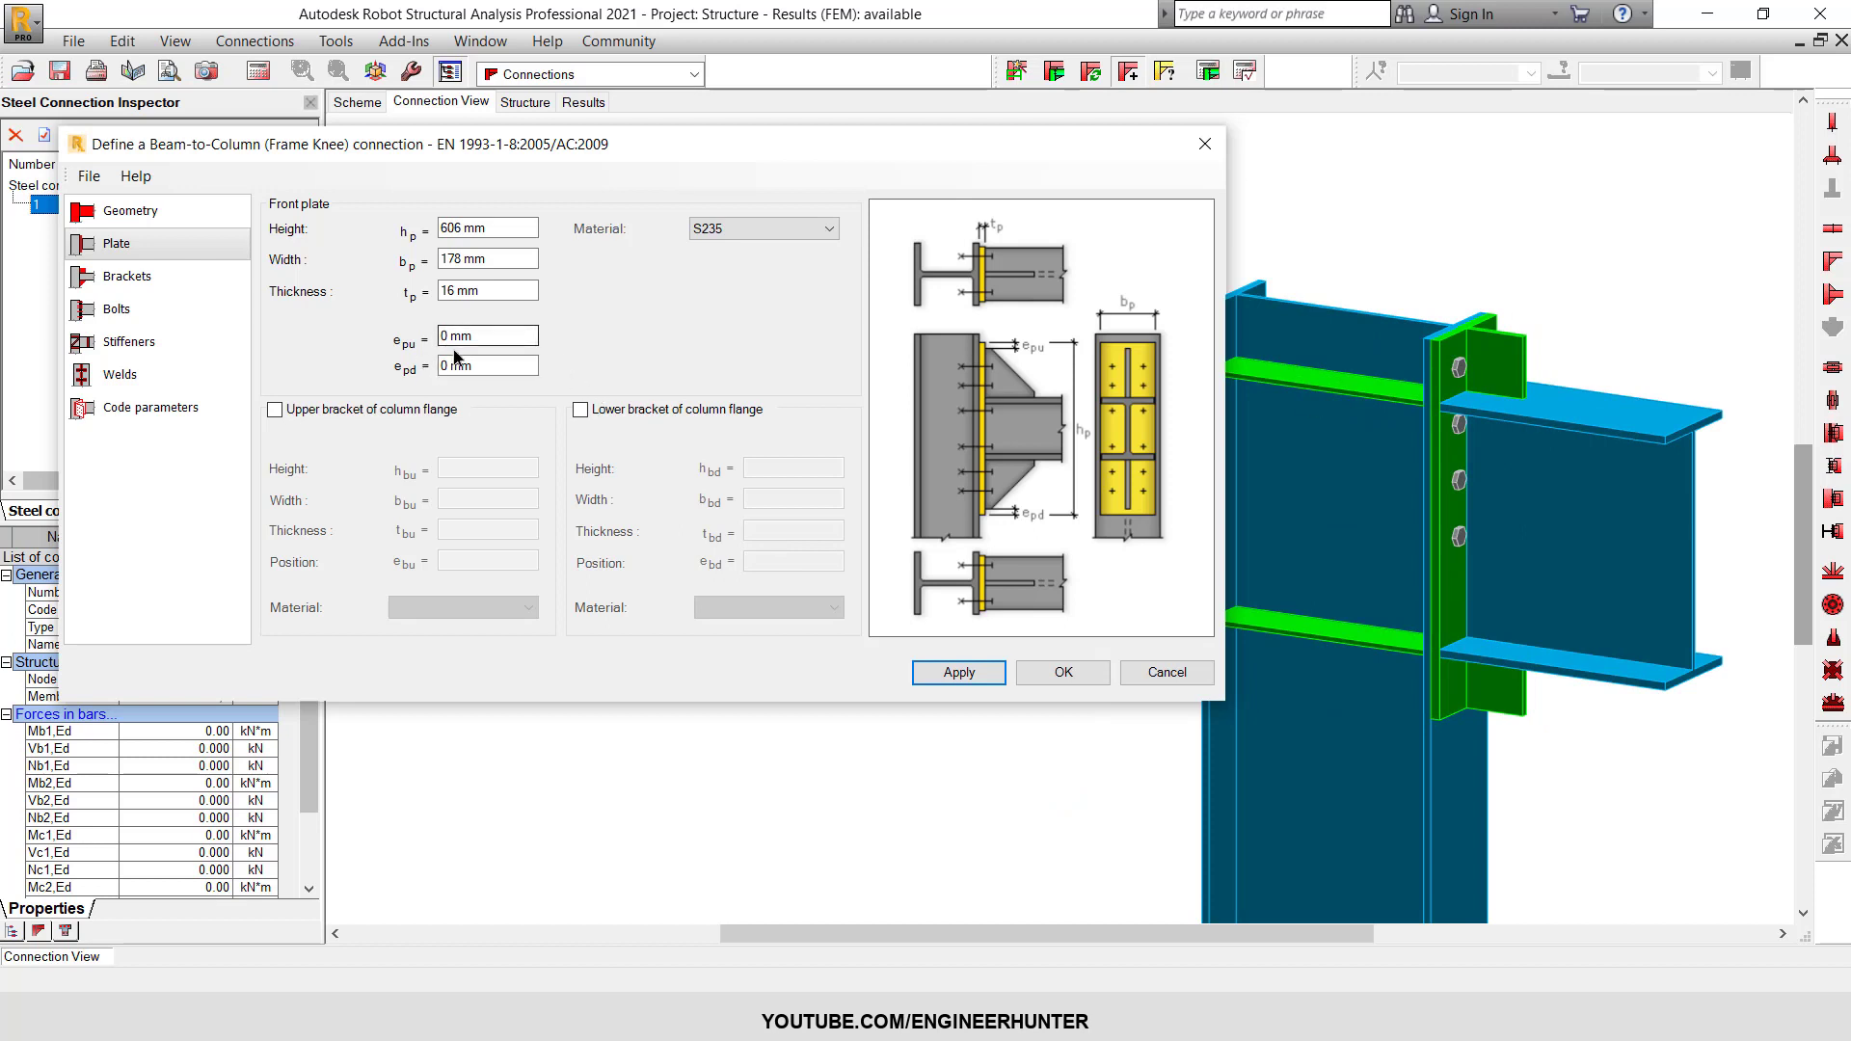
middle_click_drag(1564, 494, 1503, 515)
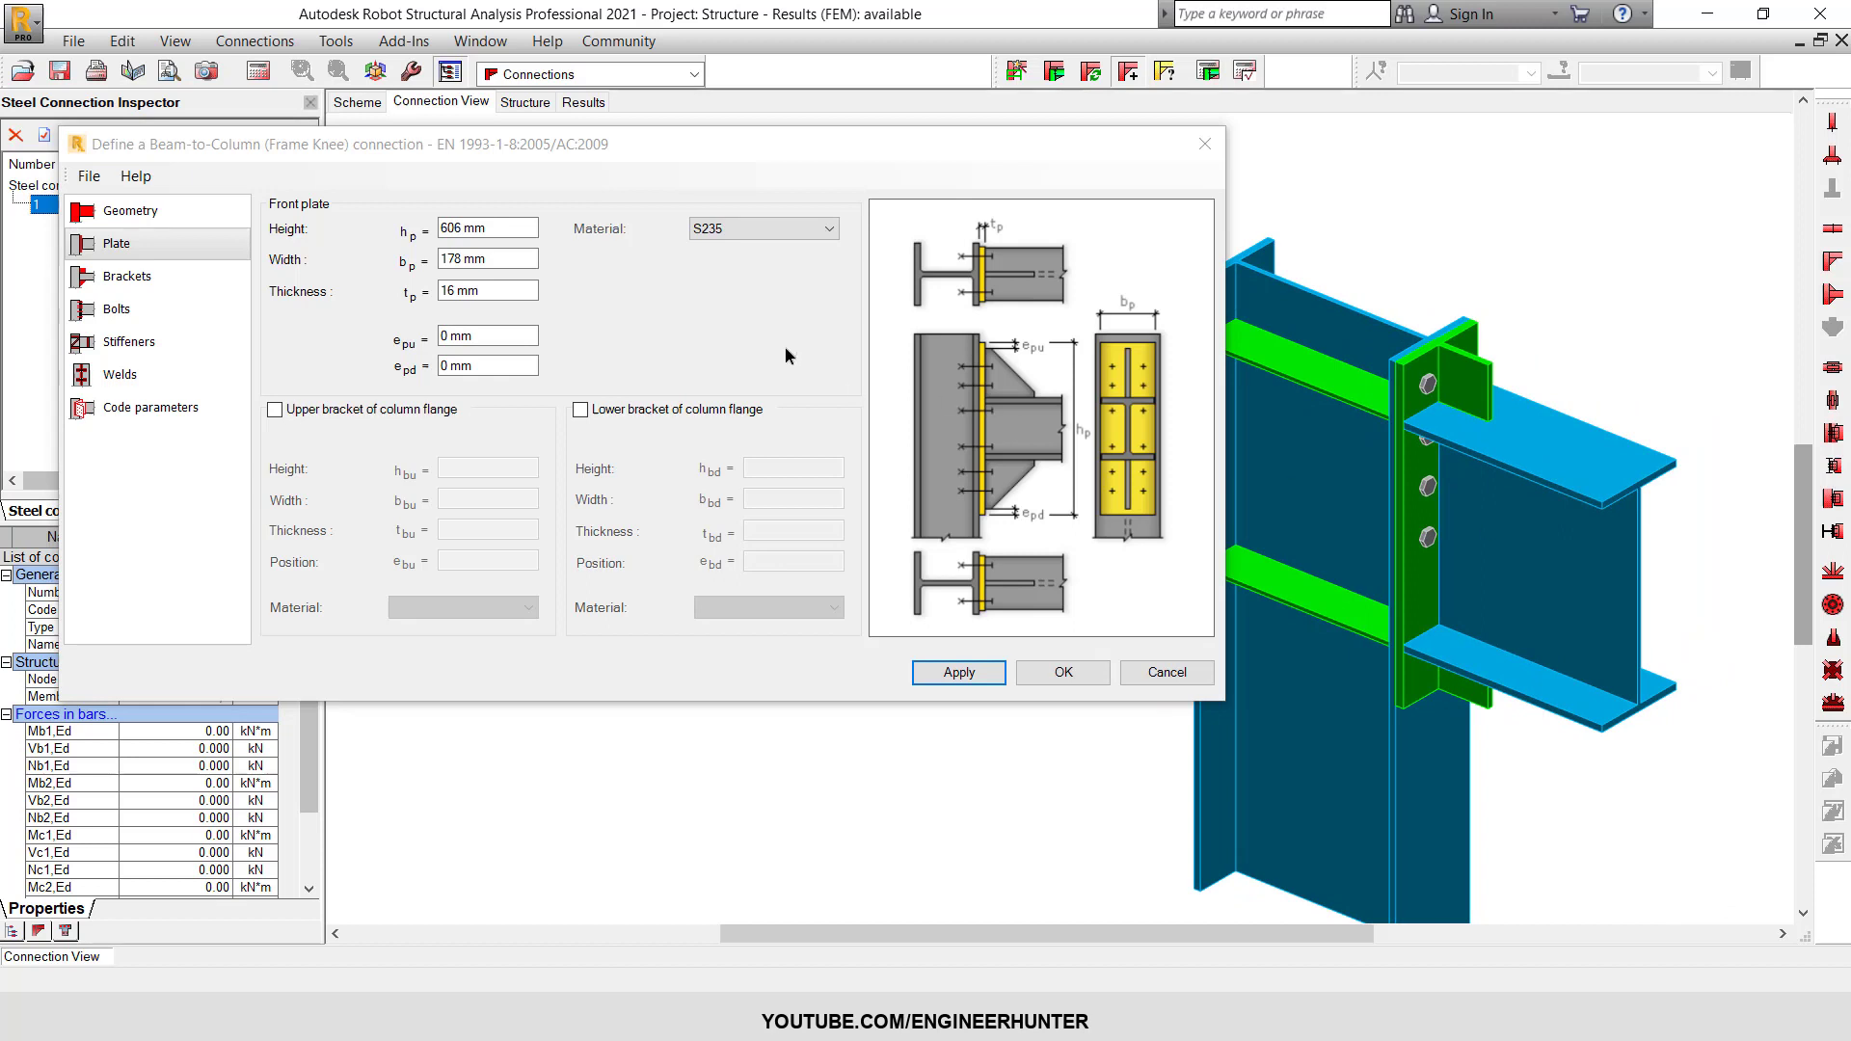
- Check the upper bracket type list, keeping the current type, then go to the Bolts page
left_click(128, 276)
left_click(528, 258)
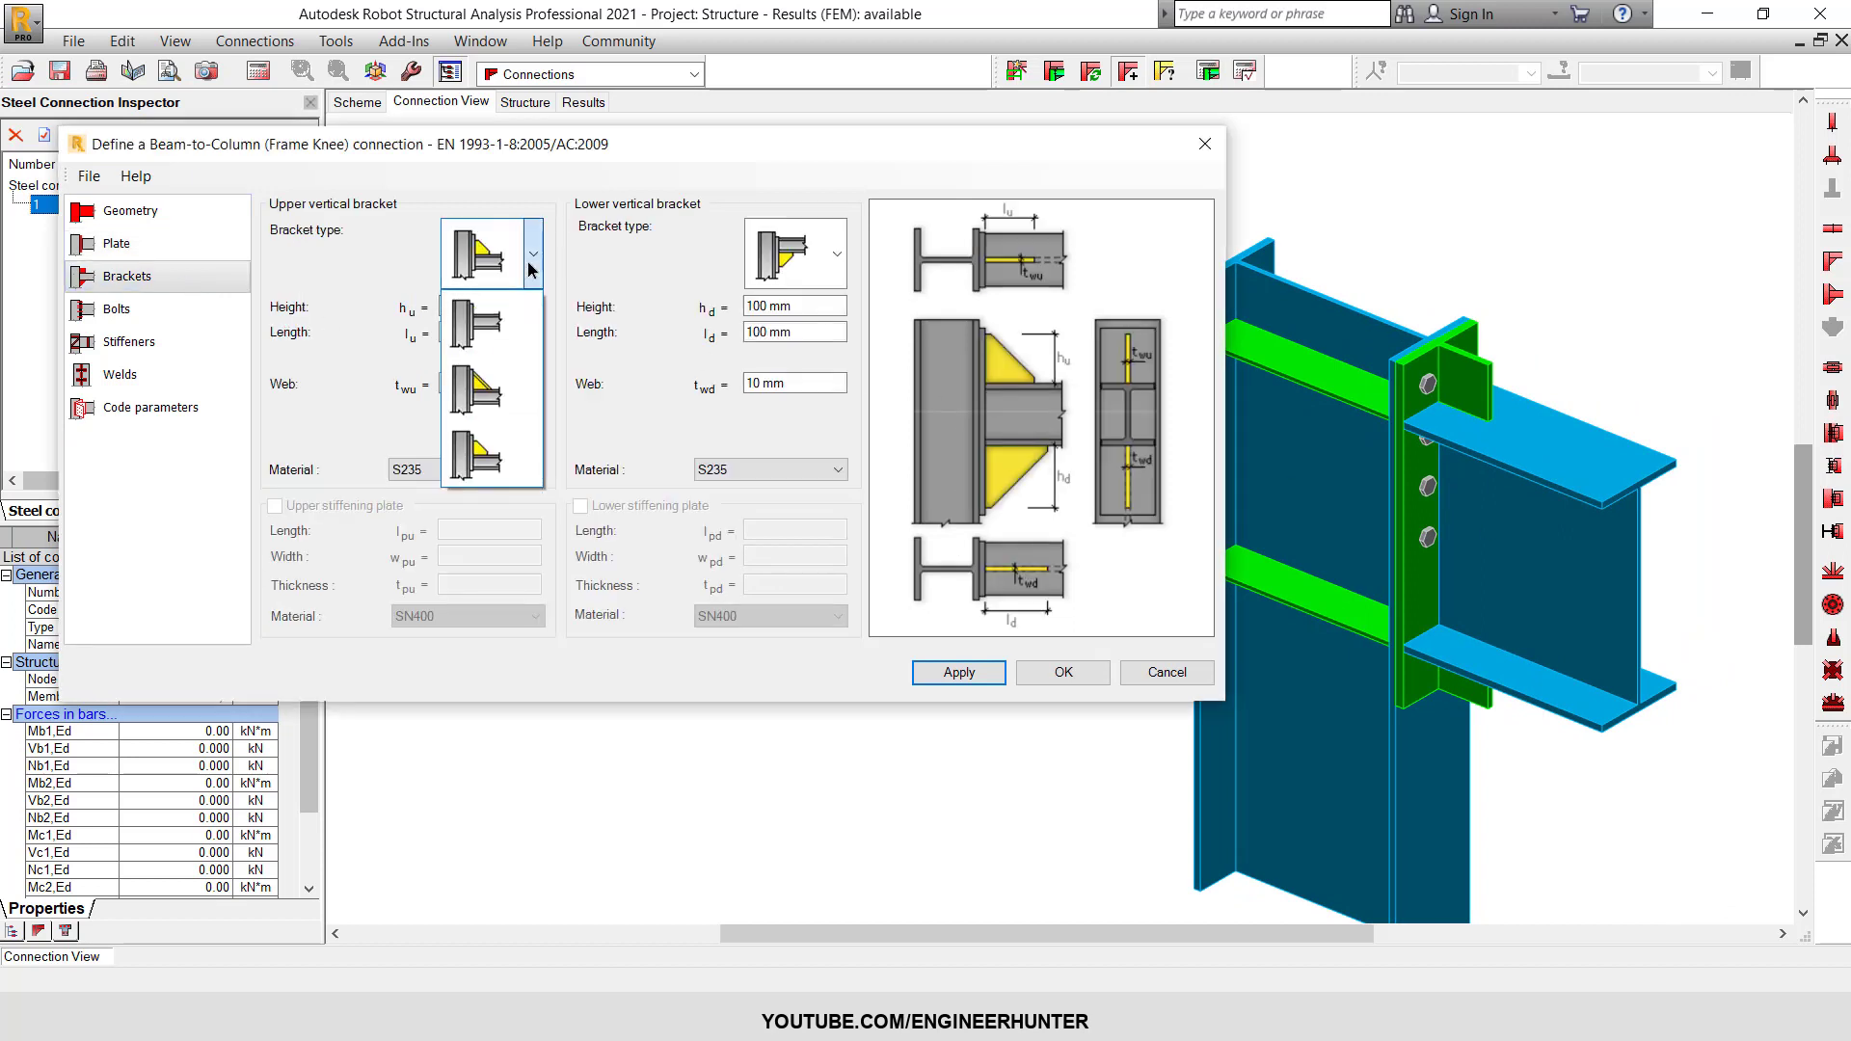
left_click(602, 449)
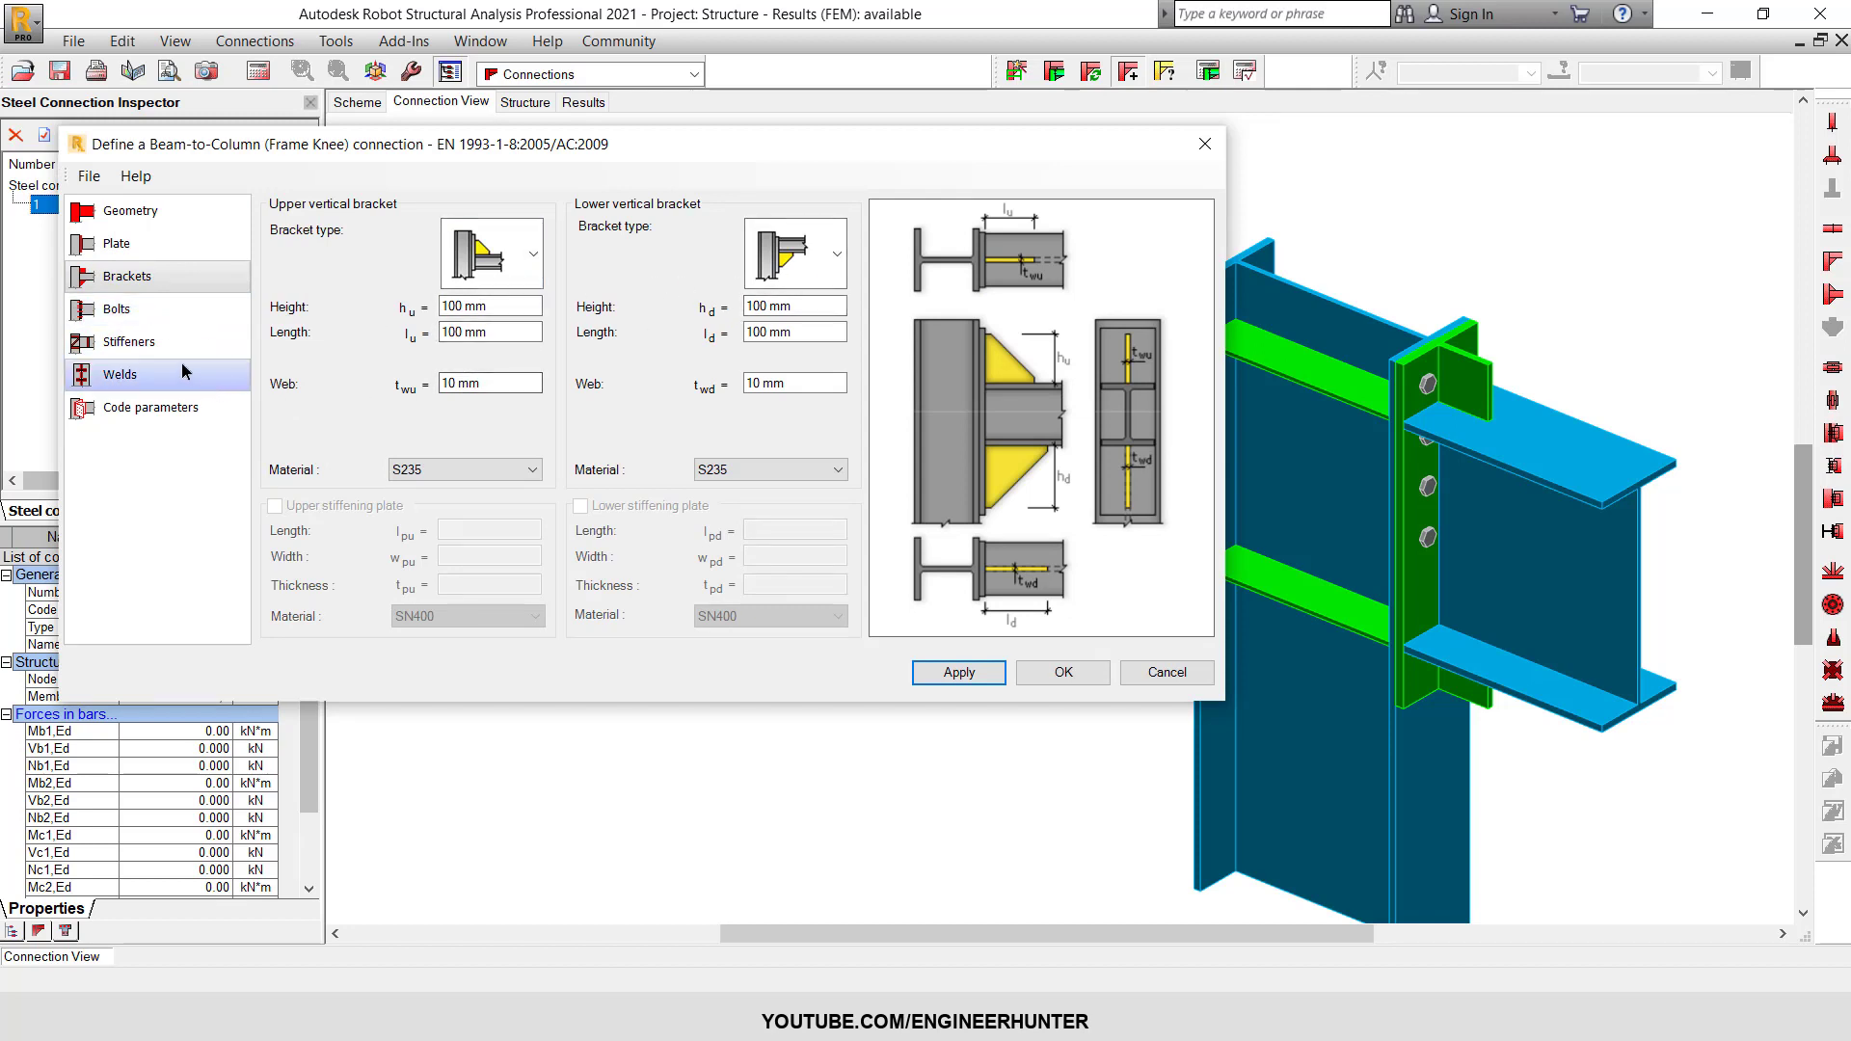
left_click(160, 314)
- Choose A325 bolt class with 3/4" diameter for the connection bolts
left_click(575, 229)
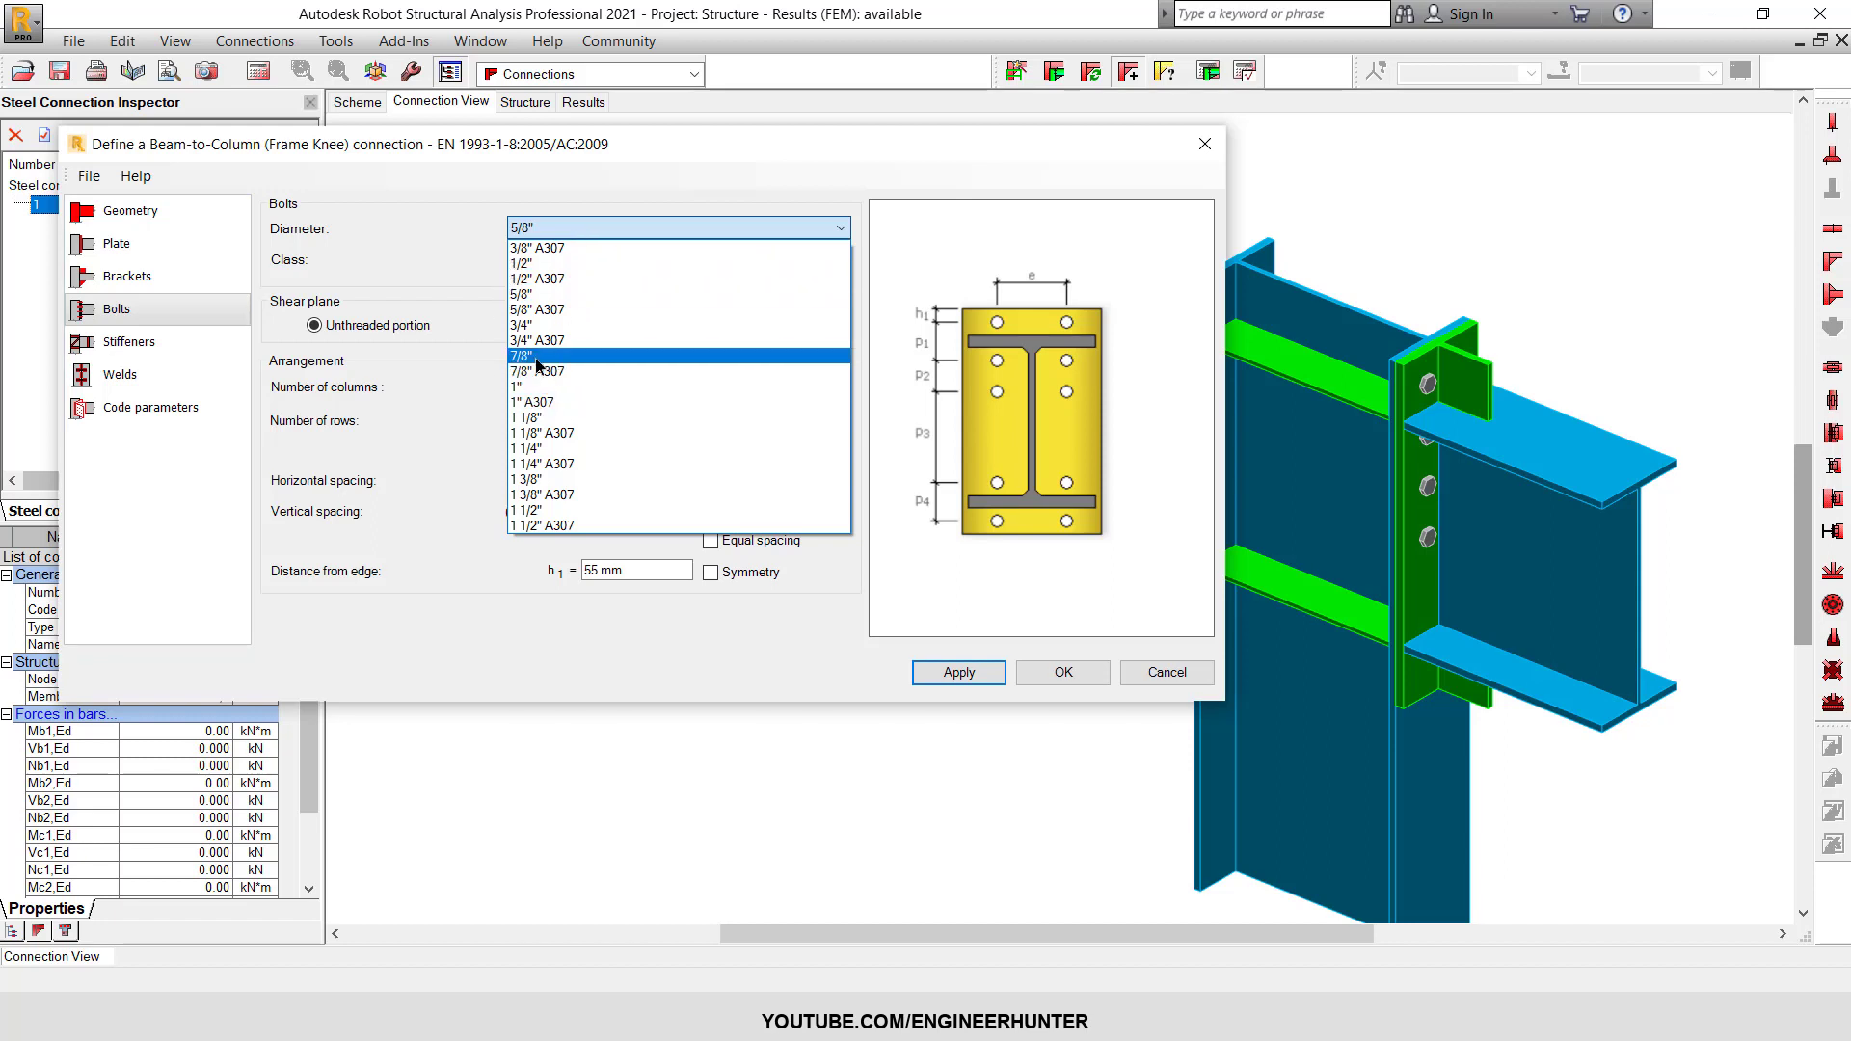
left_click(408, 250)
left_click(535, 262)
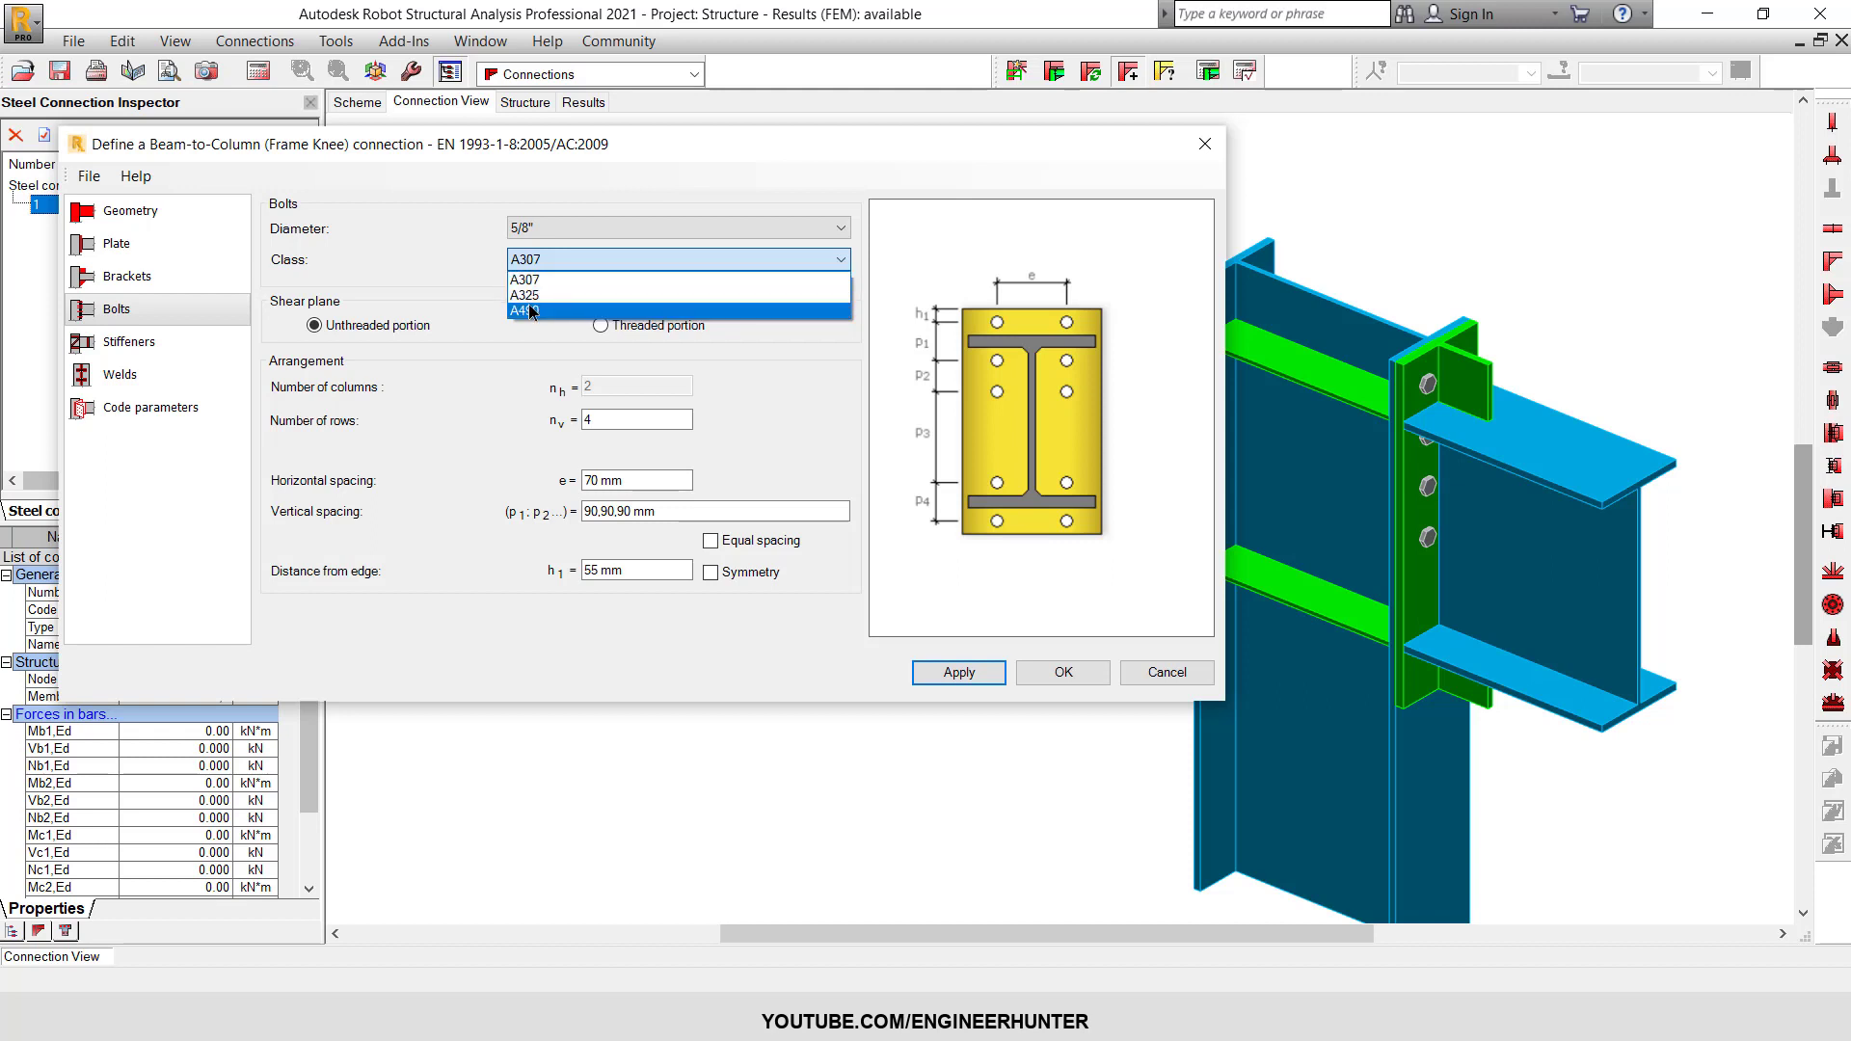
left_click(565, 230)
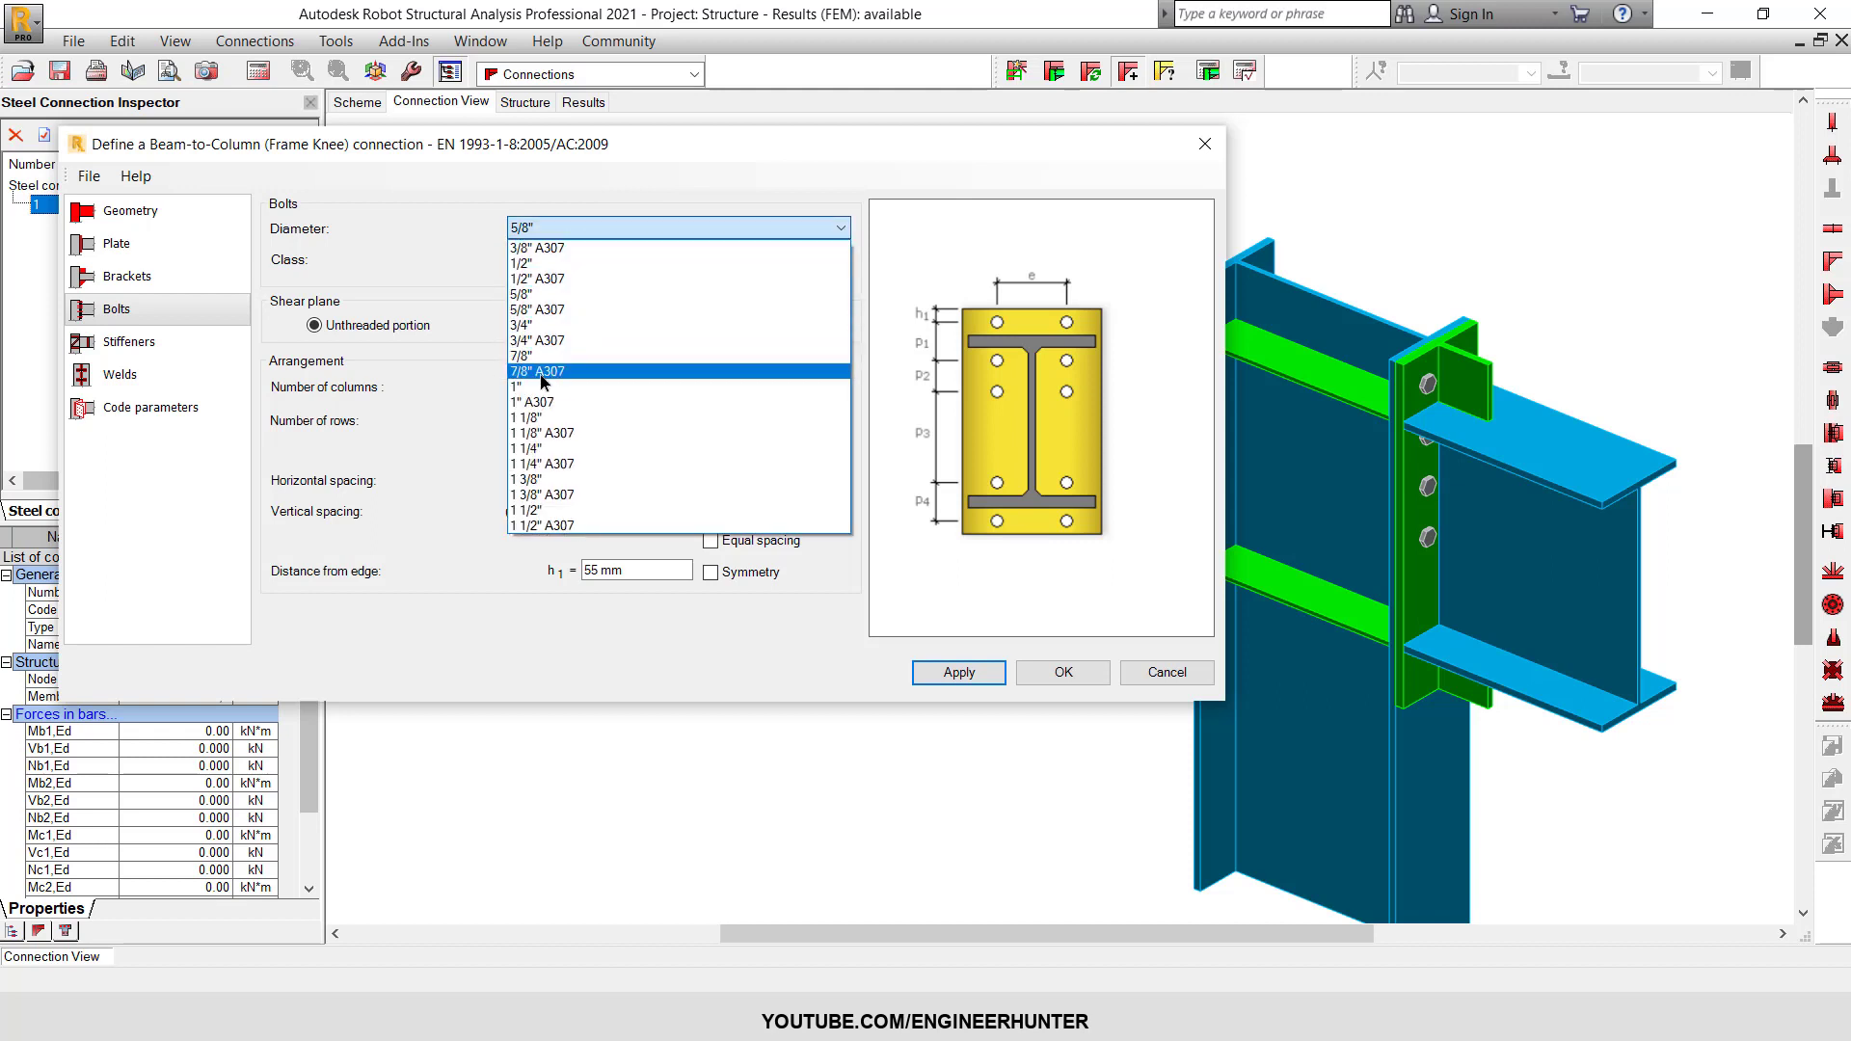
left_click(531, 326)
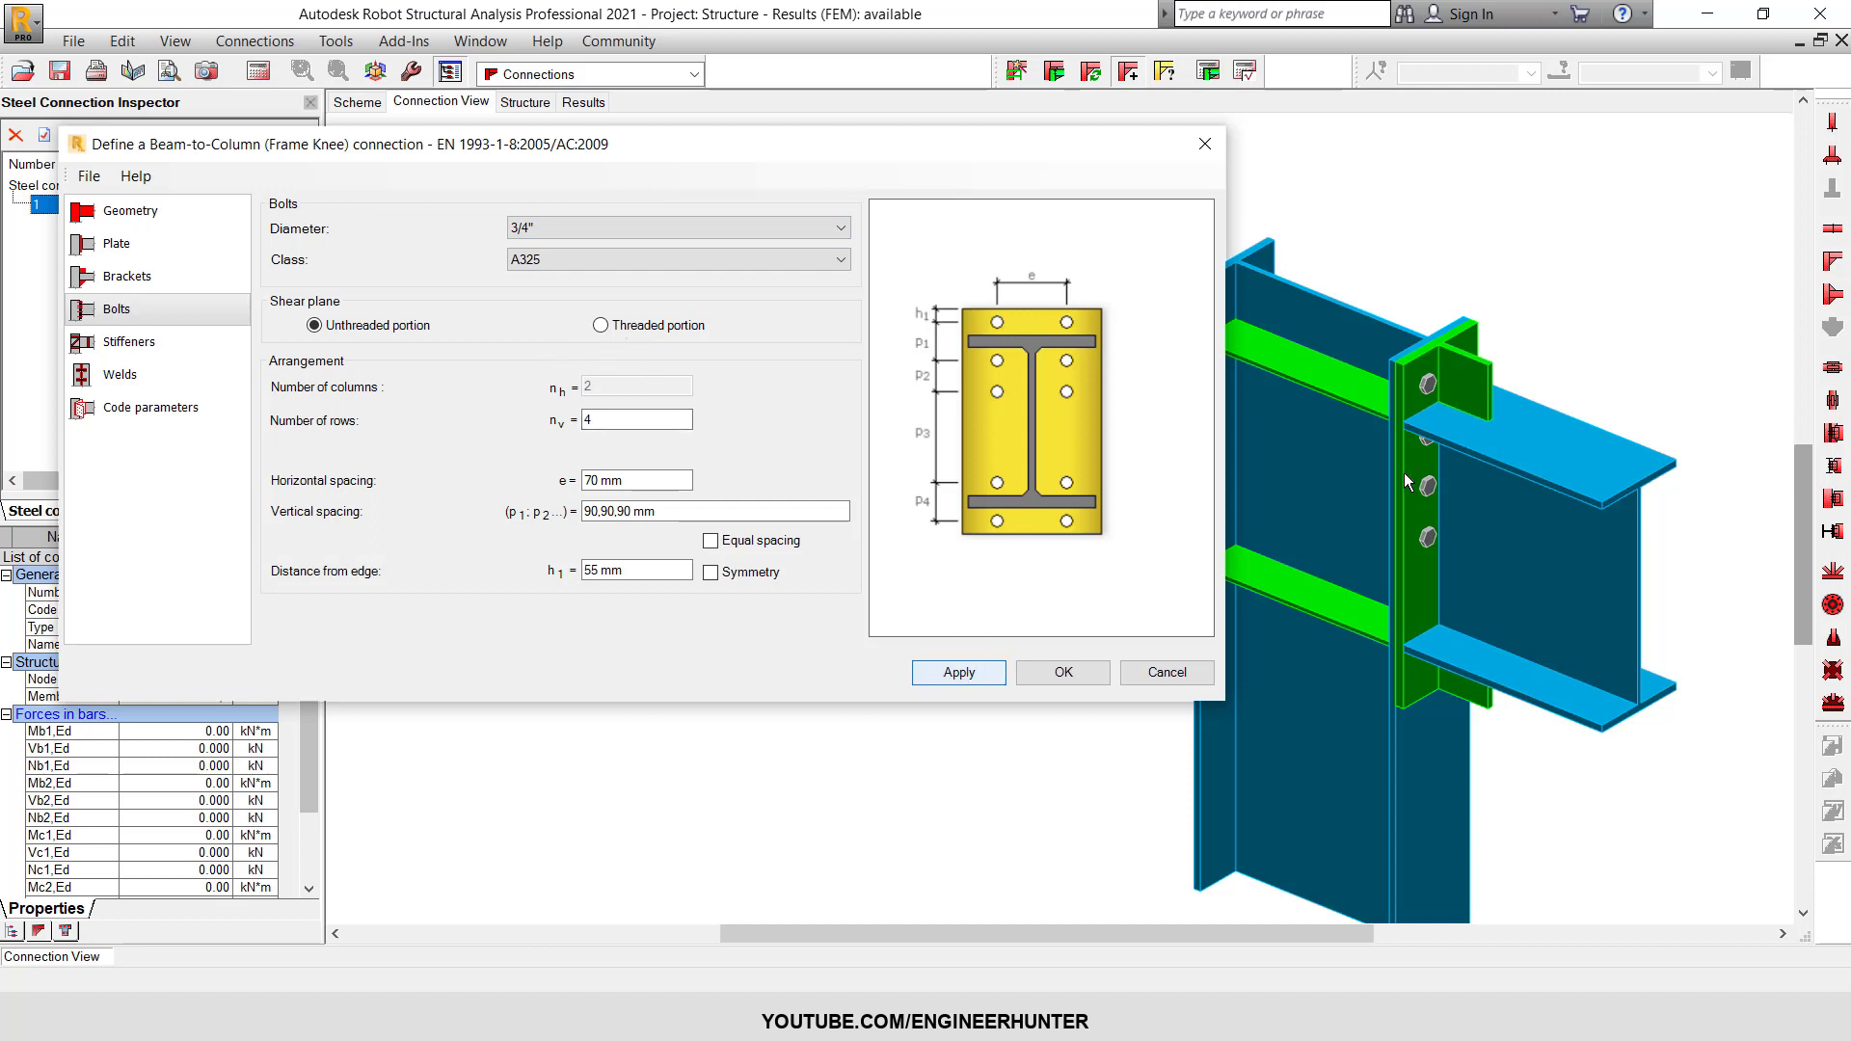
- Raise the horizontal bolt spacing from 70 mm to 90 mm and apply it
middle_click_drag(1524, 420, 1436, 421)
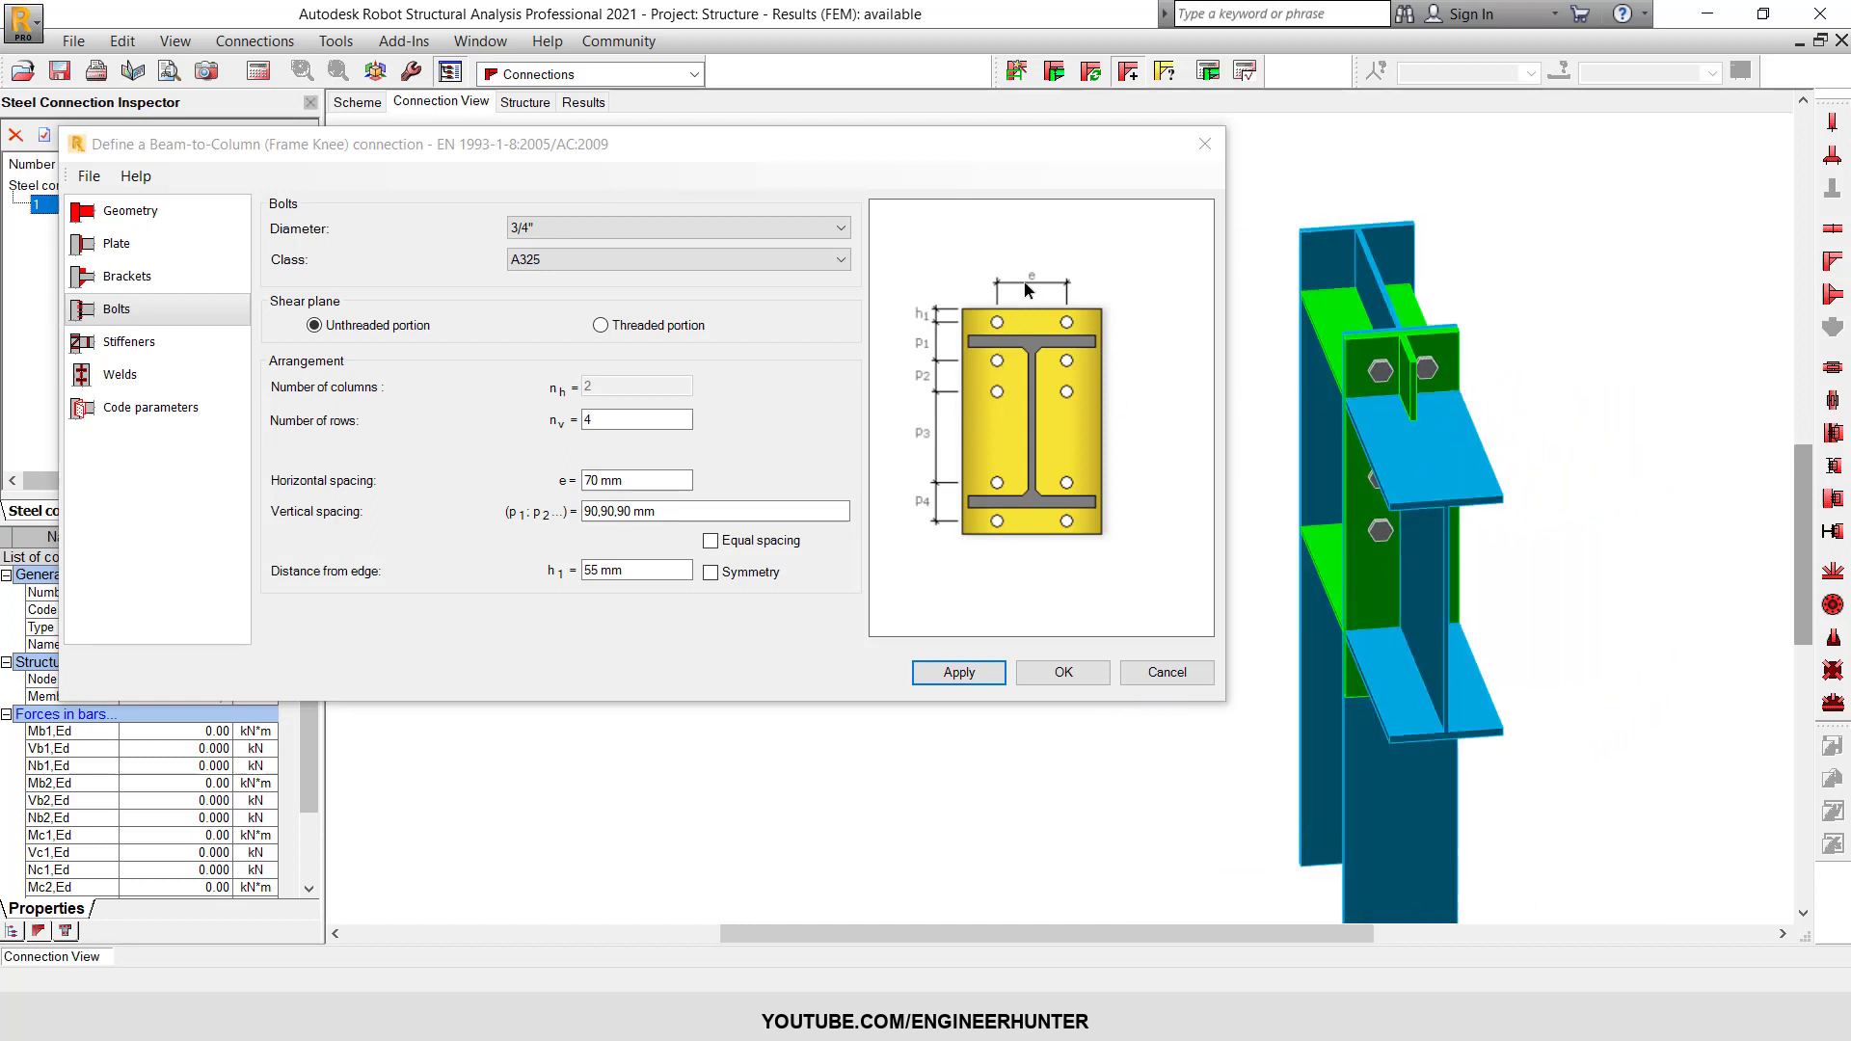
left_click(600, 480)
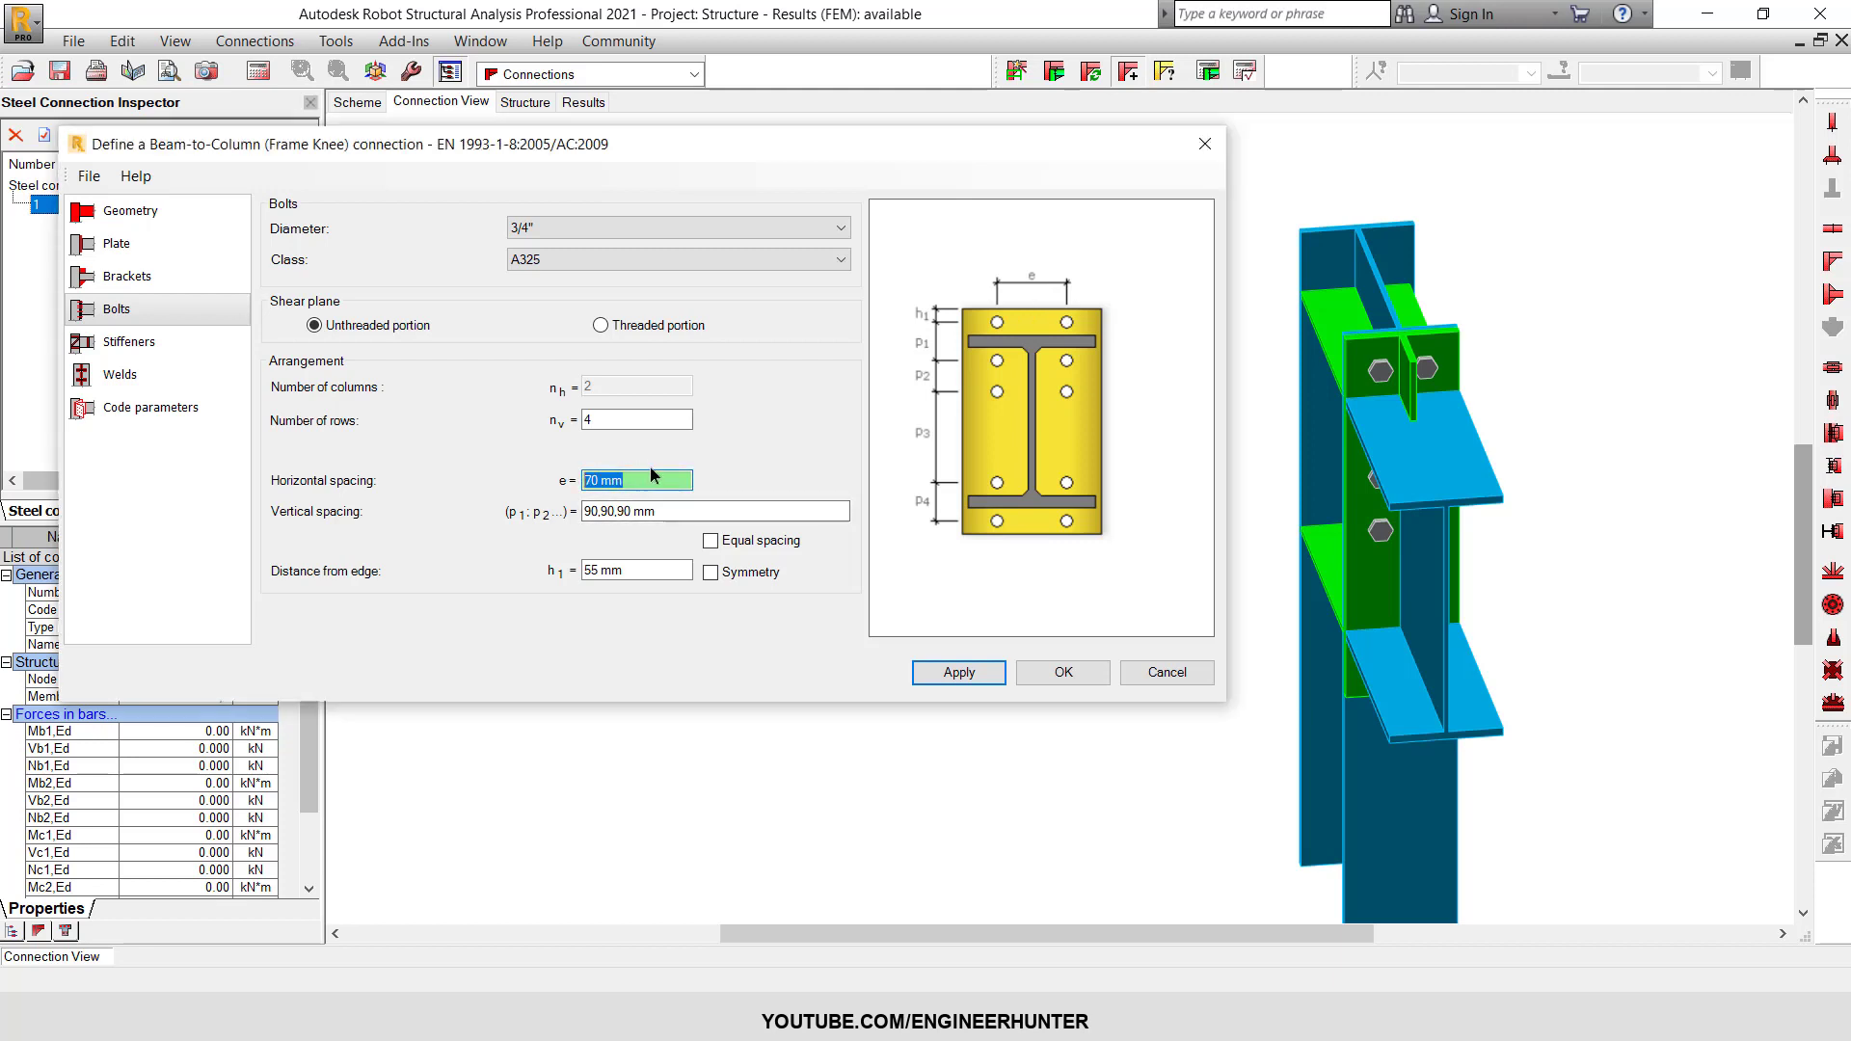
type("90")
left_click(983, 675)
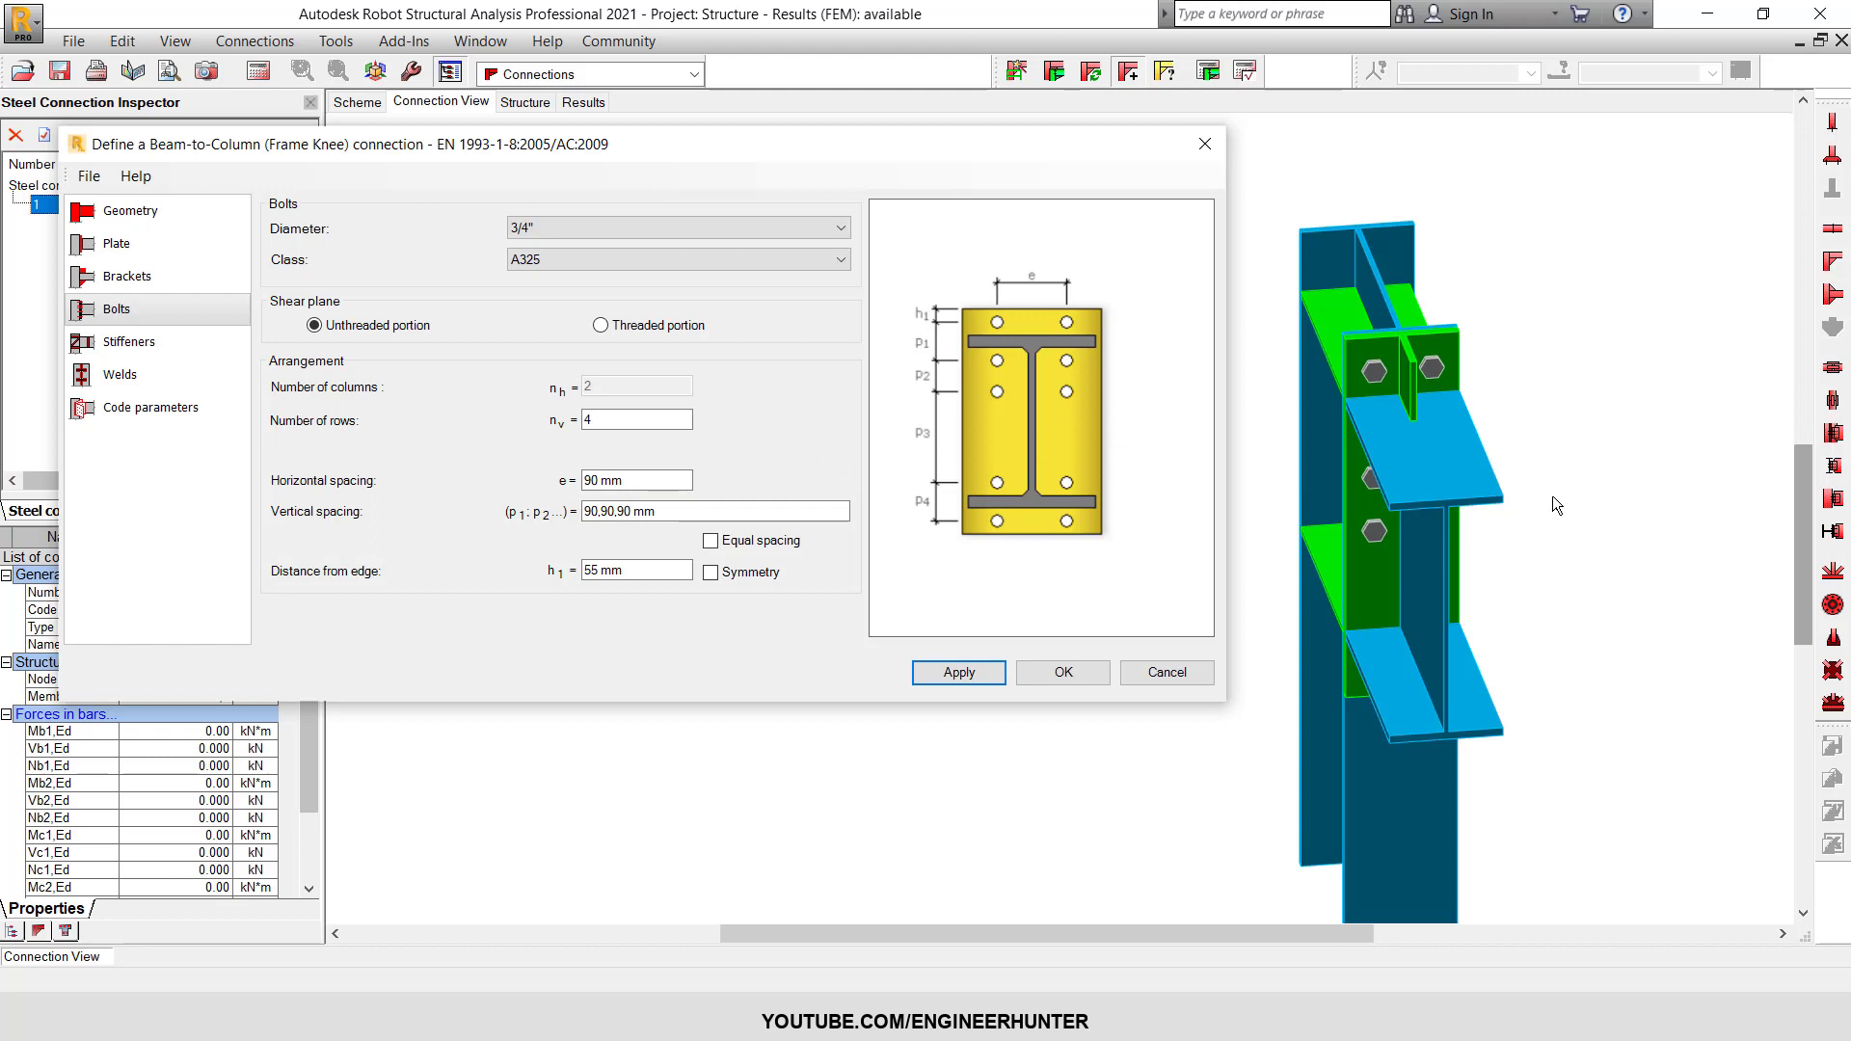
middle_click_drag(1552, 496, 1520, 376, "shift")
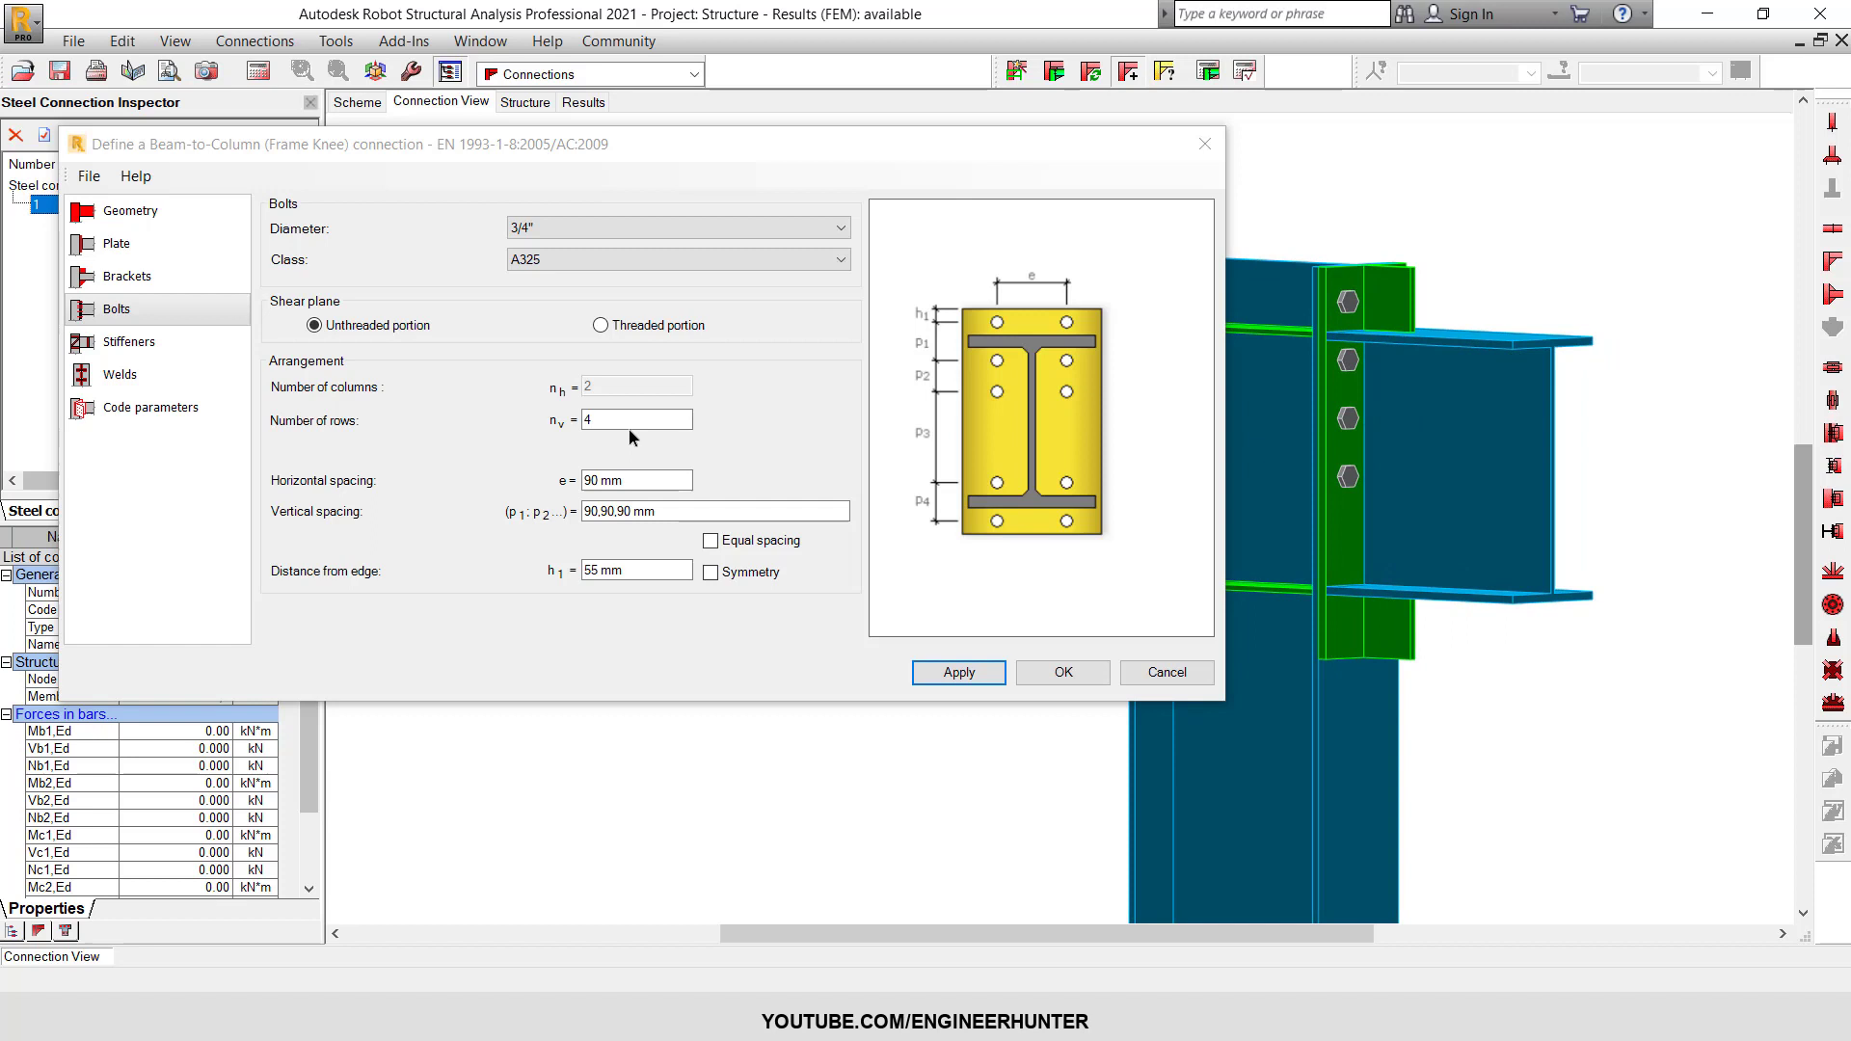
- Set the number of bolt rows on the end plate to 7
middle_click_drag(1353, 375, 1449, 305)
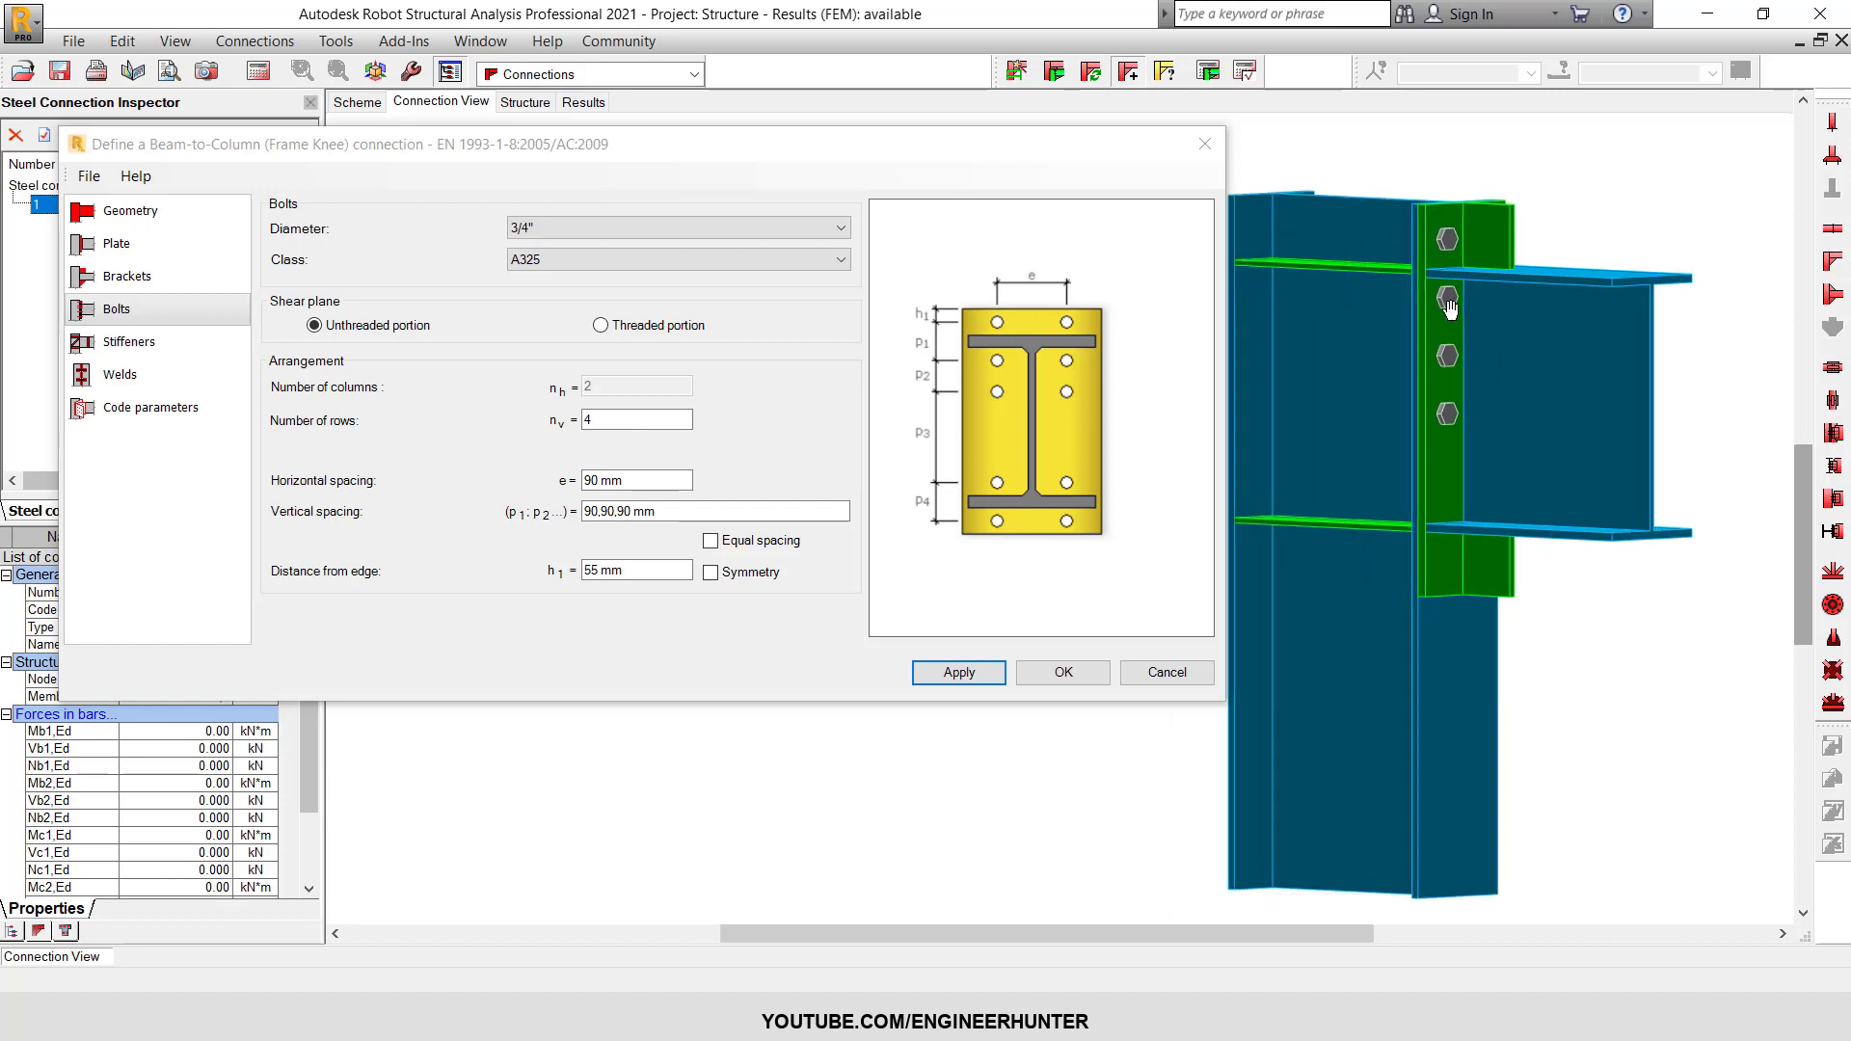
double_click(632, 420)
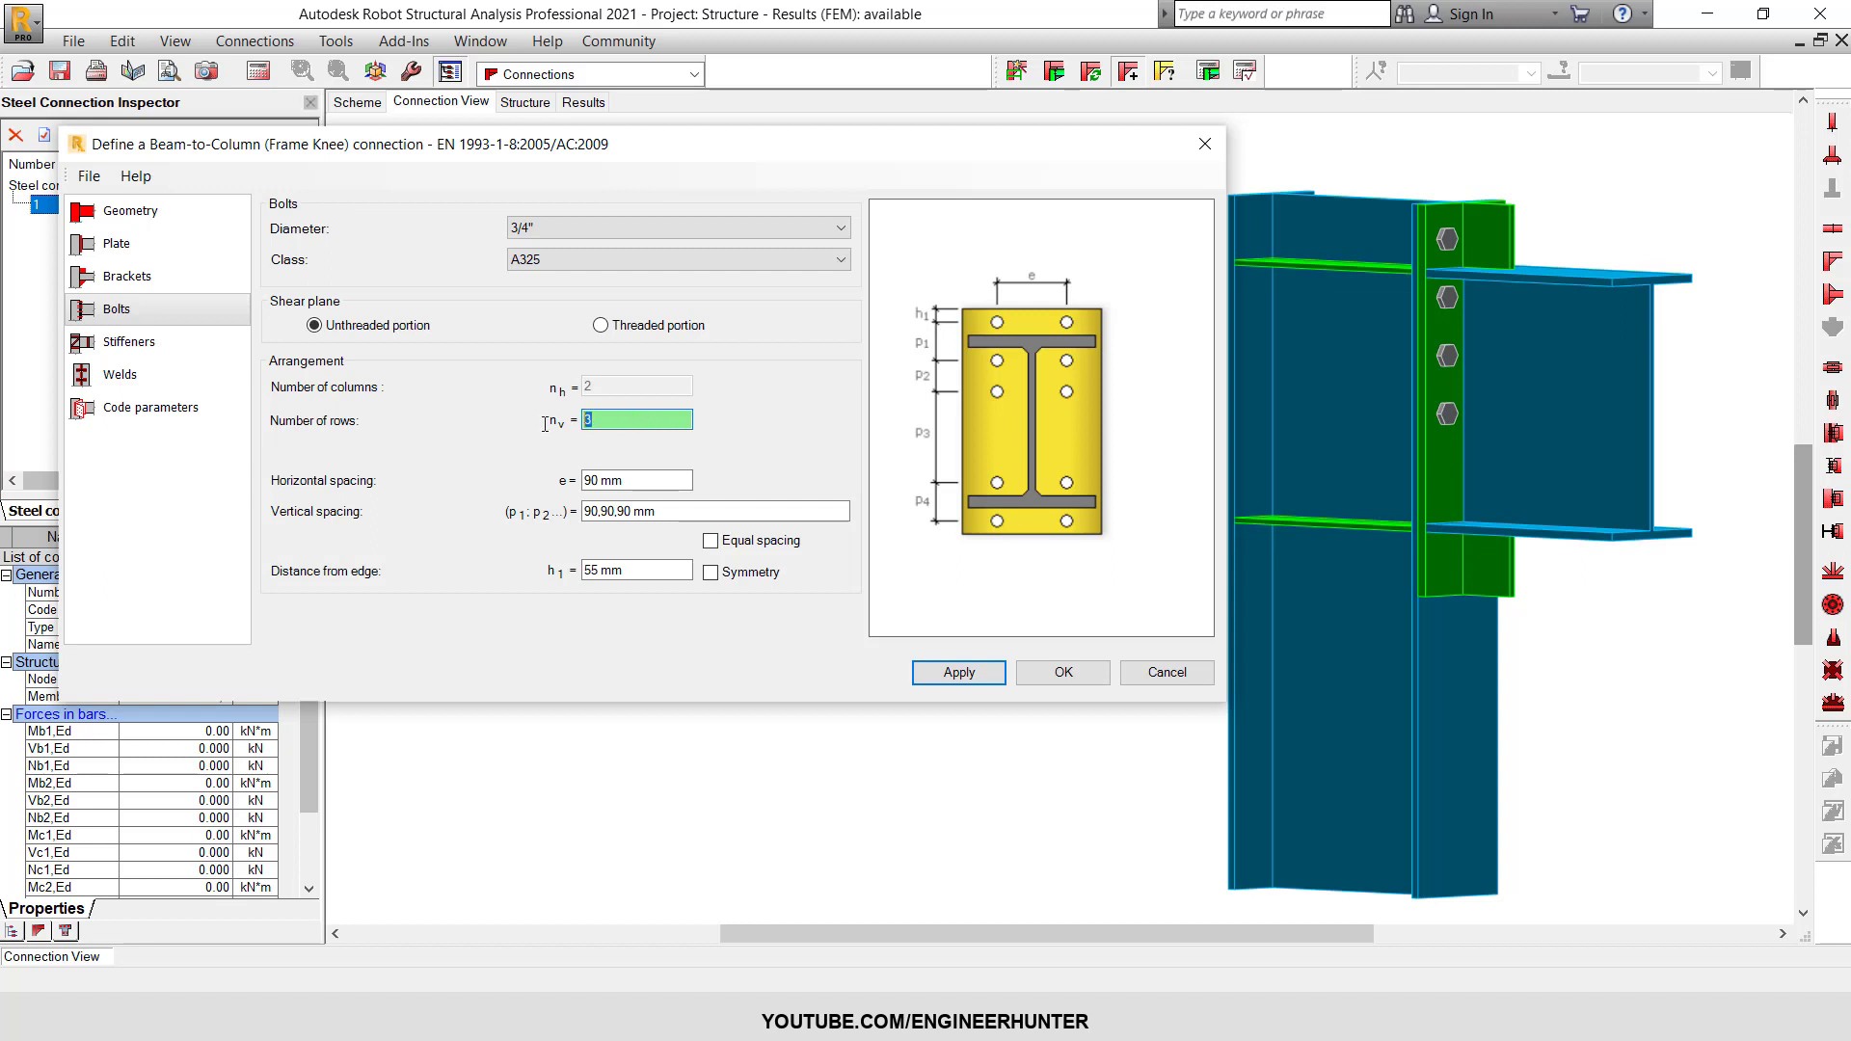
type("7")
left_click(960, 672)
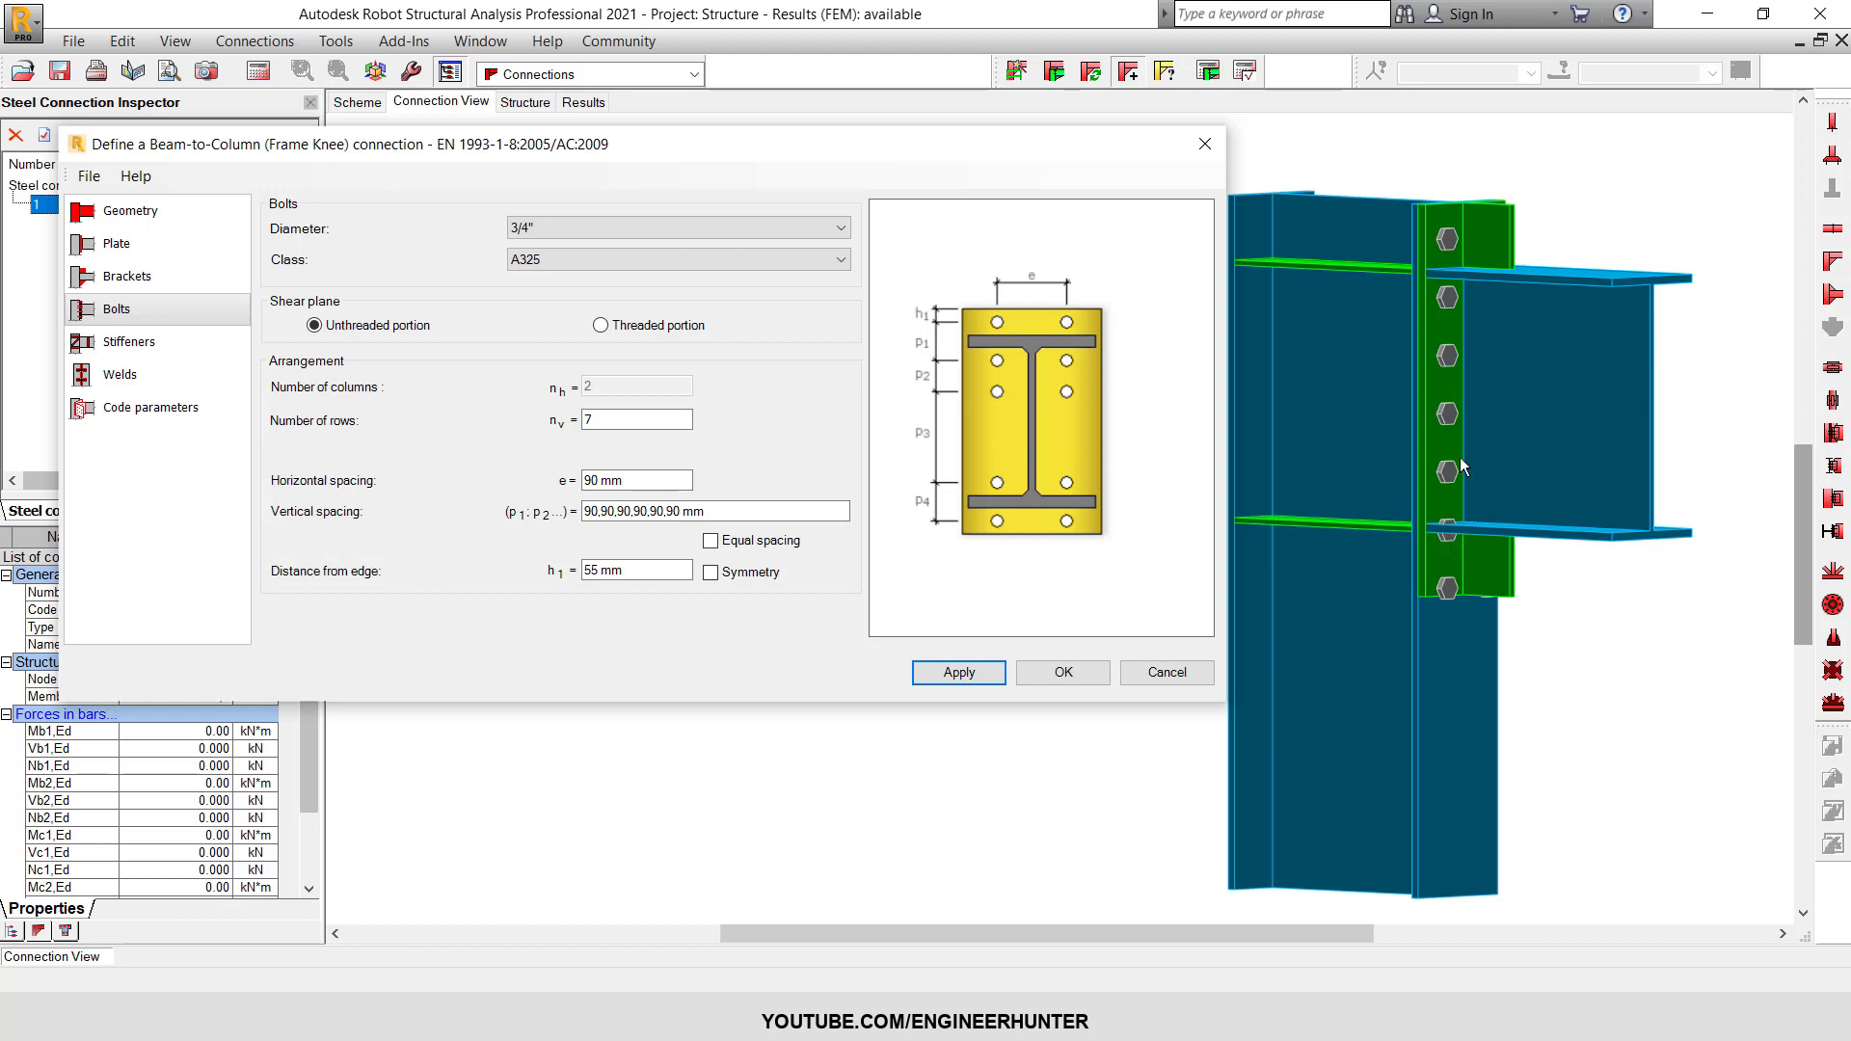
- Enter vertical bolt spacing 100,90,90,90 and apply it, checking the layout in 3D
left_click(721, 511)
left_click_drag(721, 511, 553, 514)
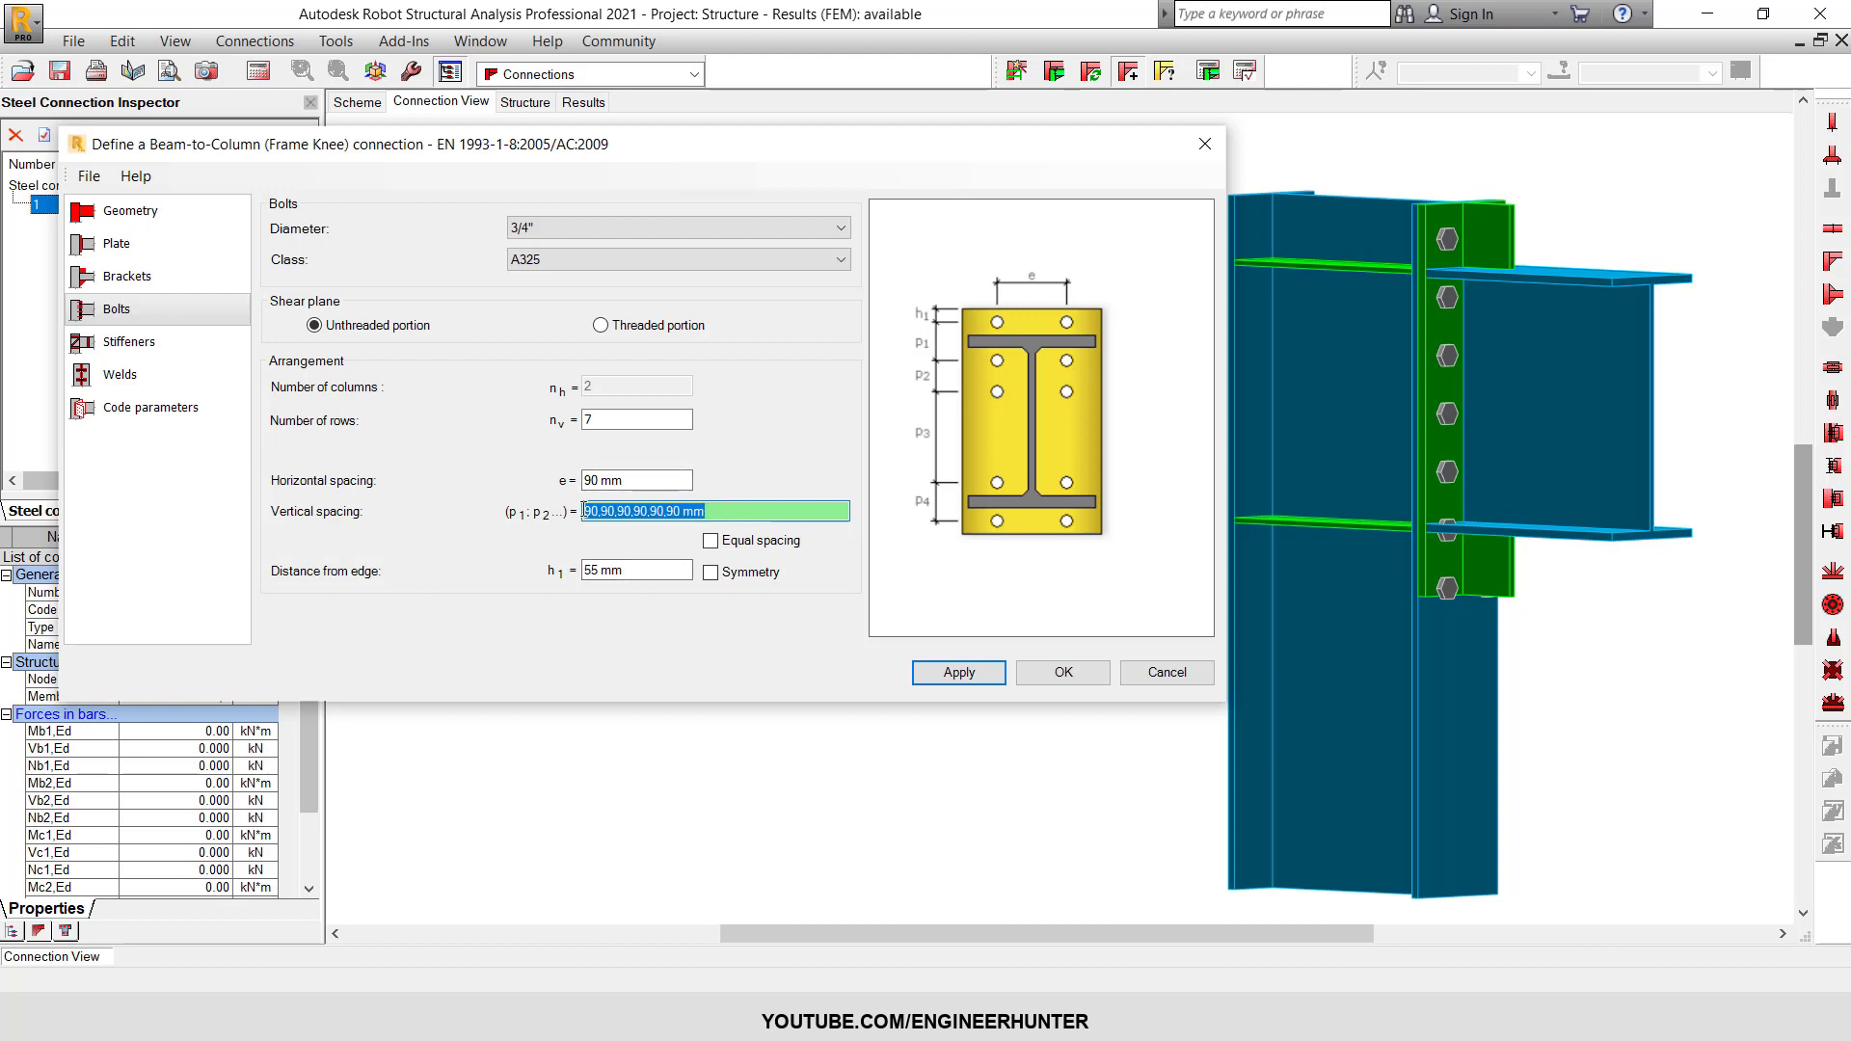
type("100,")
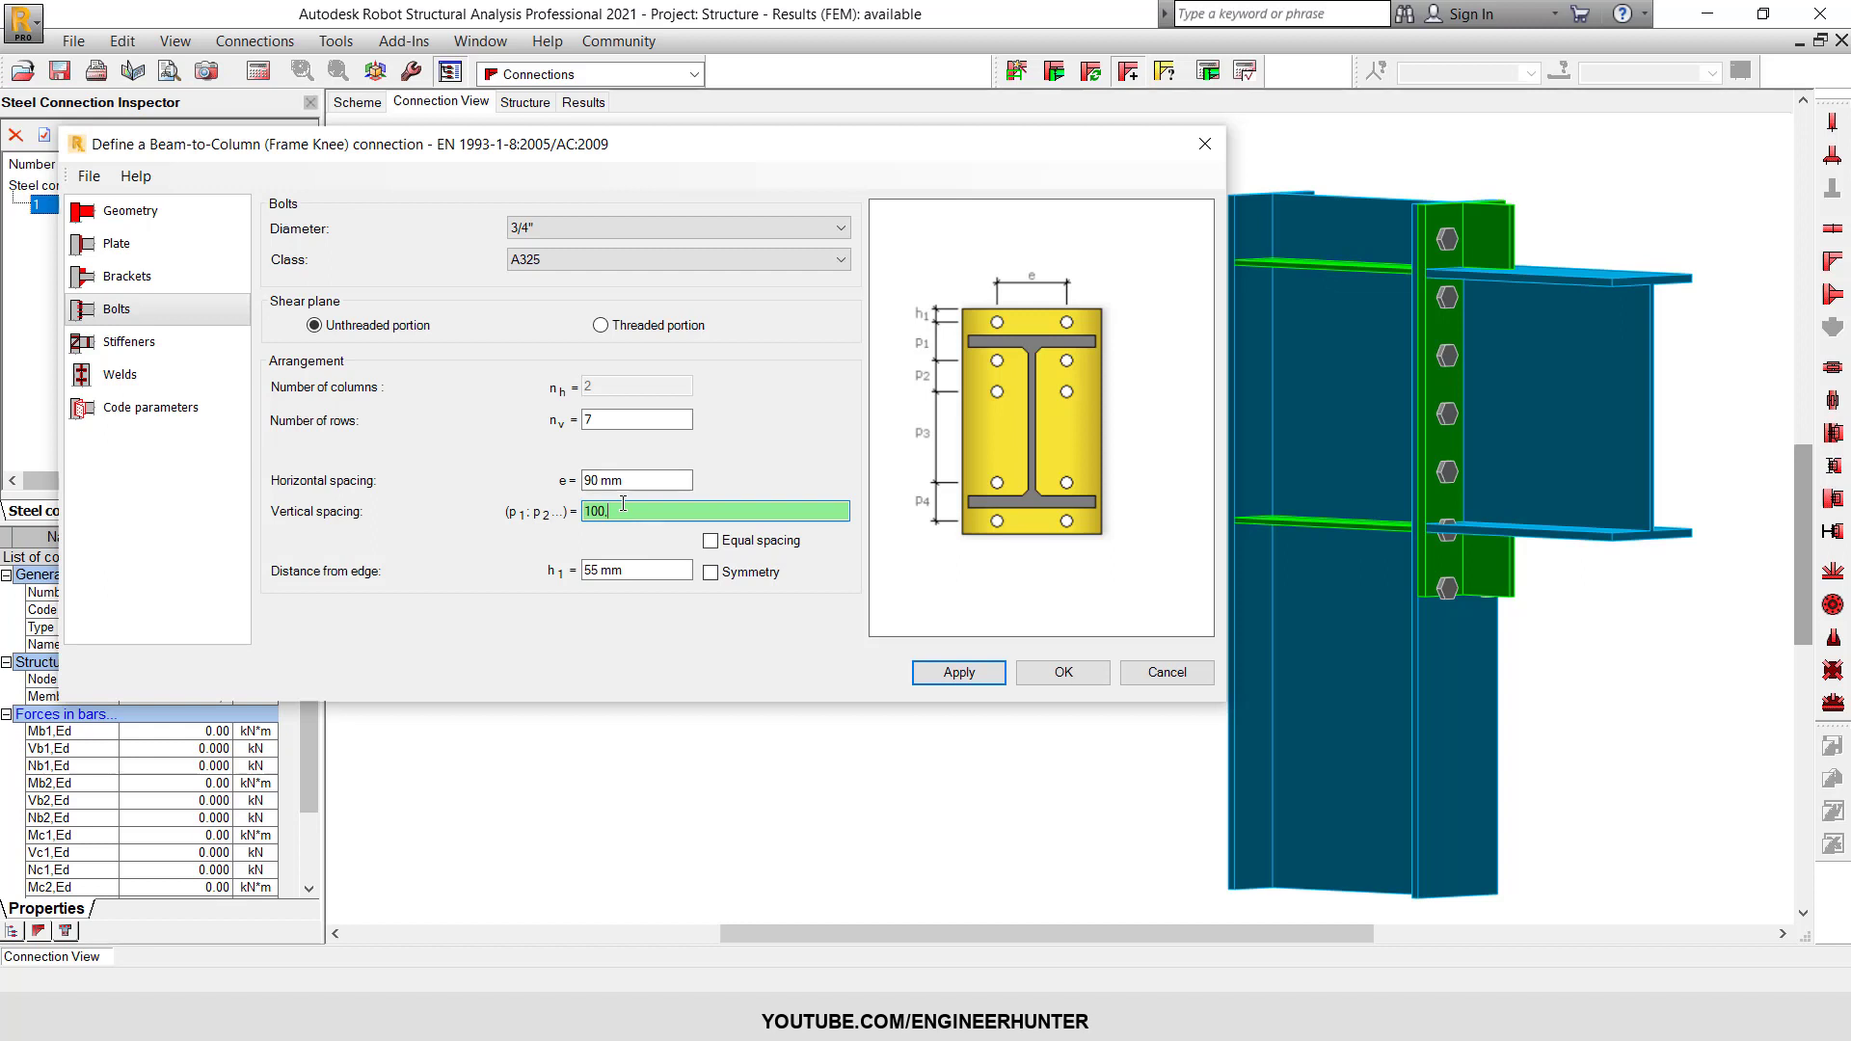
type("90,90,90")
left_click(964, 672)
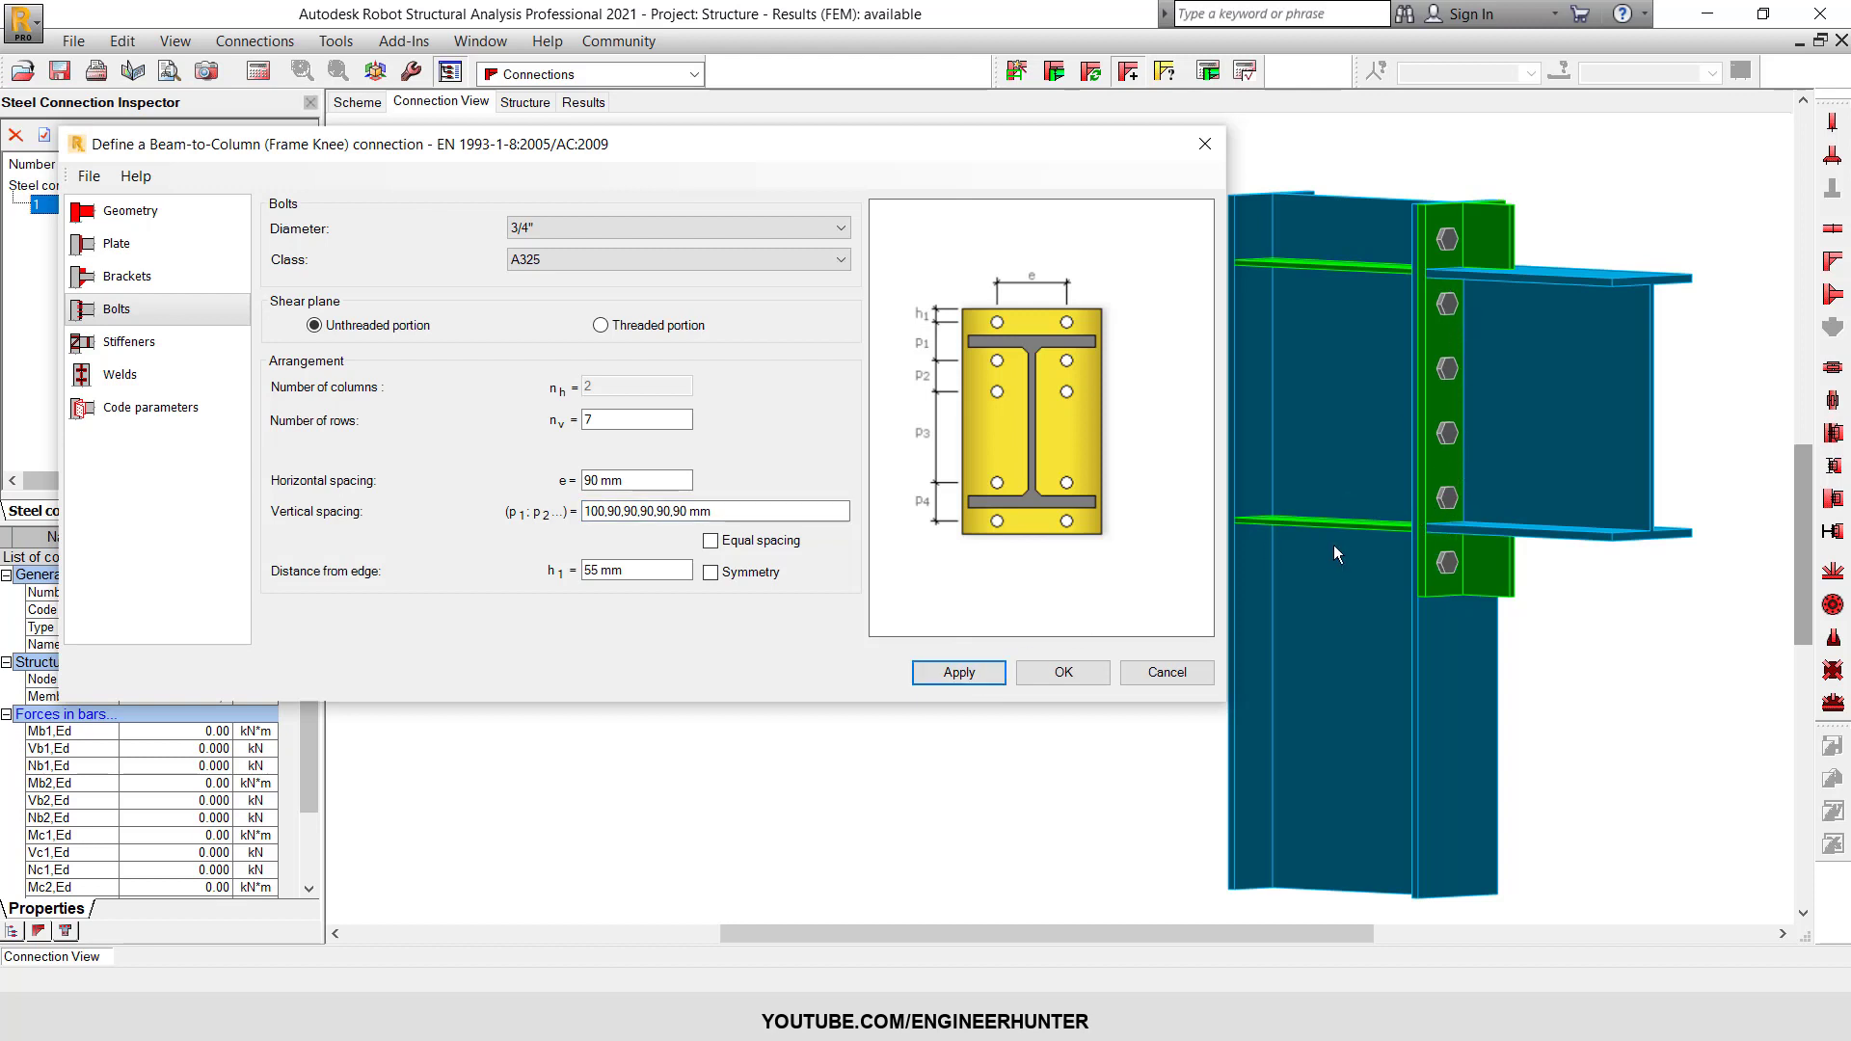
scroll(1427, 556, "down", 2)
scroll(1596, 380, "up", 1)
scroll(1601, 398, "down", 1)
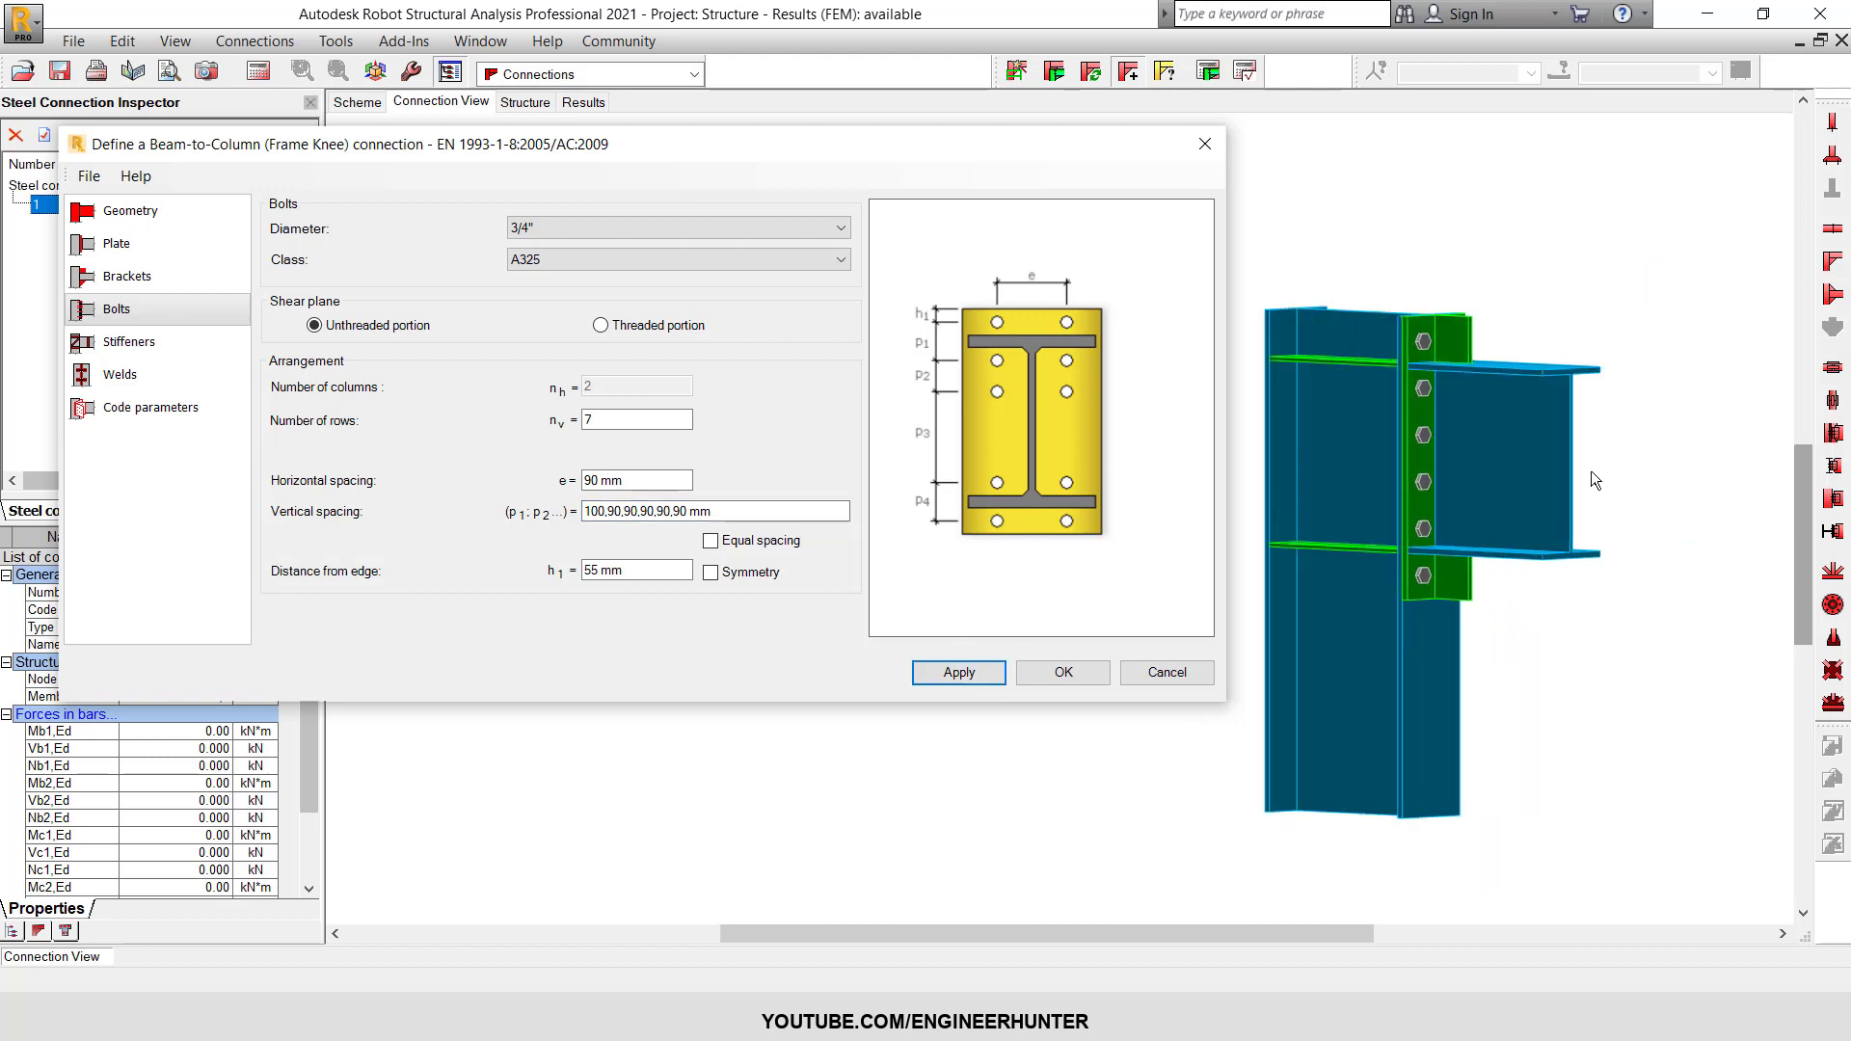
mouse_move(1591, 471)
middle_mouse_down("shift")
mouse_move(1525, 446)
mouse_move(1442, 483)
mouse_move(1582, 462)
mouse_move(1520, 488)
mouse_move(1570, 500)
mouse_move(1541, 520)
mouse_move(1581, 487)
middle_mouse_up("shift")
- Make the column stiffeners S235 steel, 6 mm thick top and bottom, then select the flange weld size
left_click(154, 341)
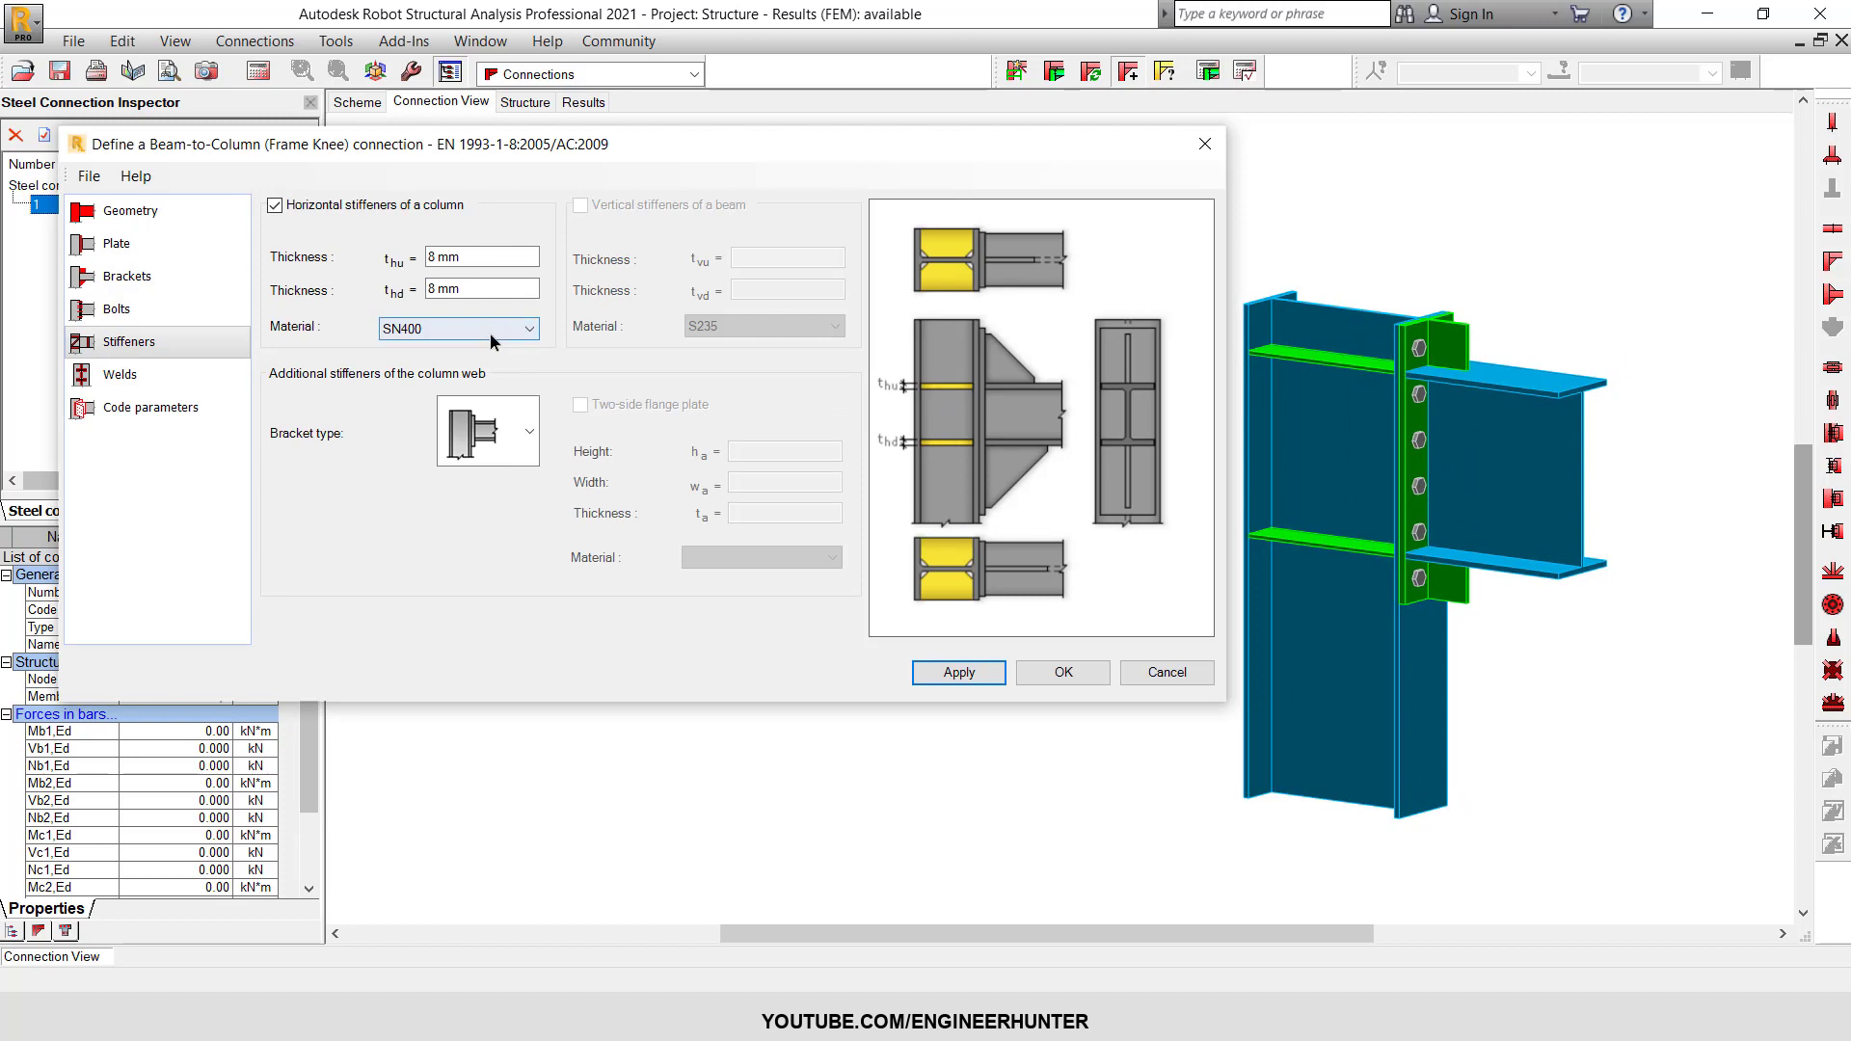
left_click(489, 329)
left_click(482, 351)
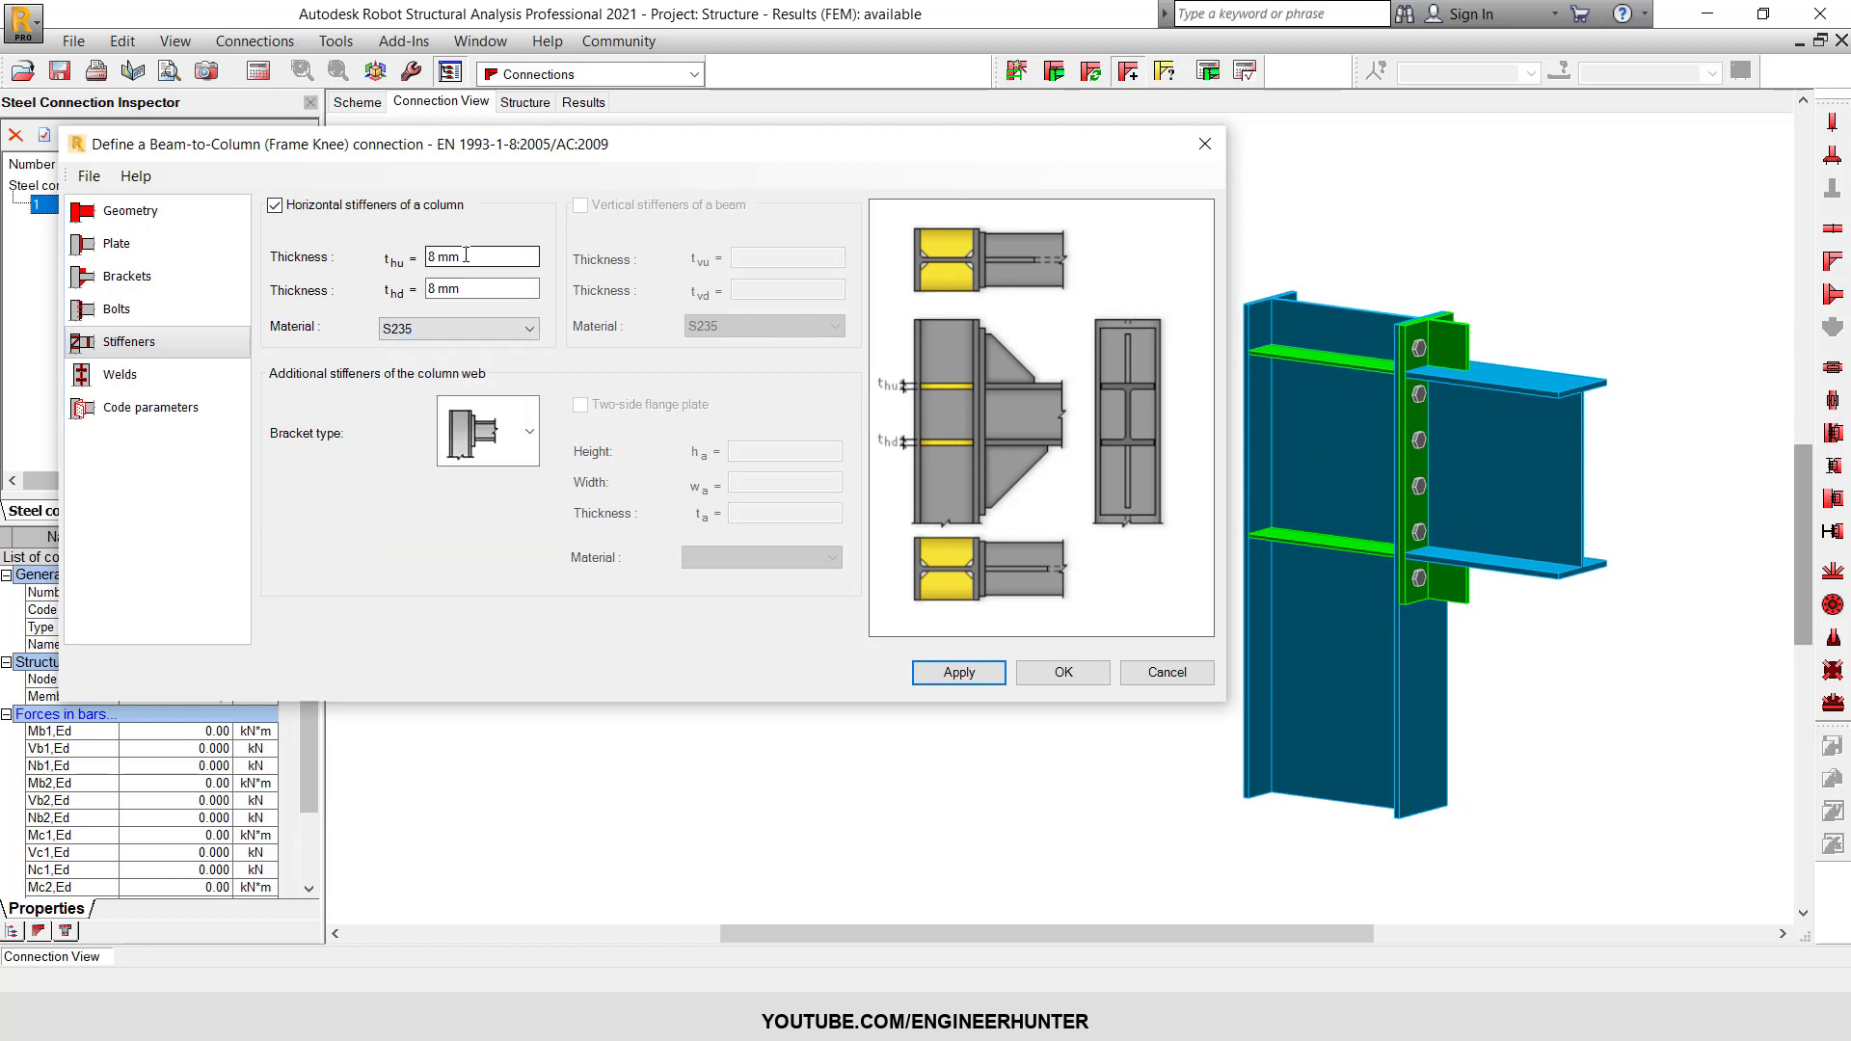
left_click(466, 255)
type("6")
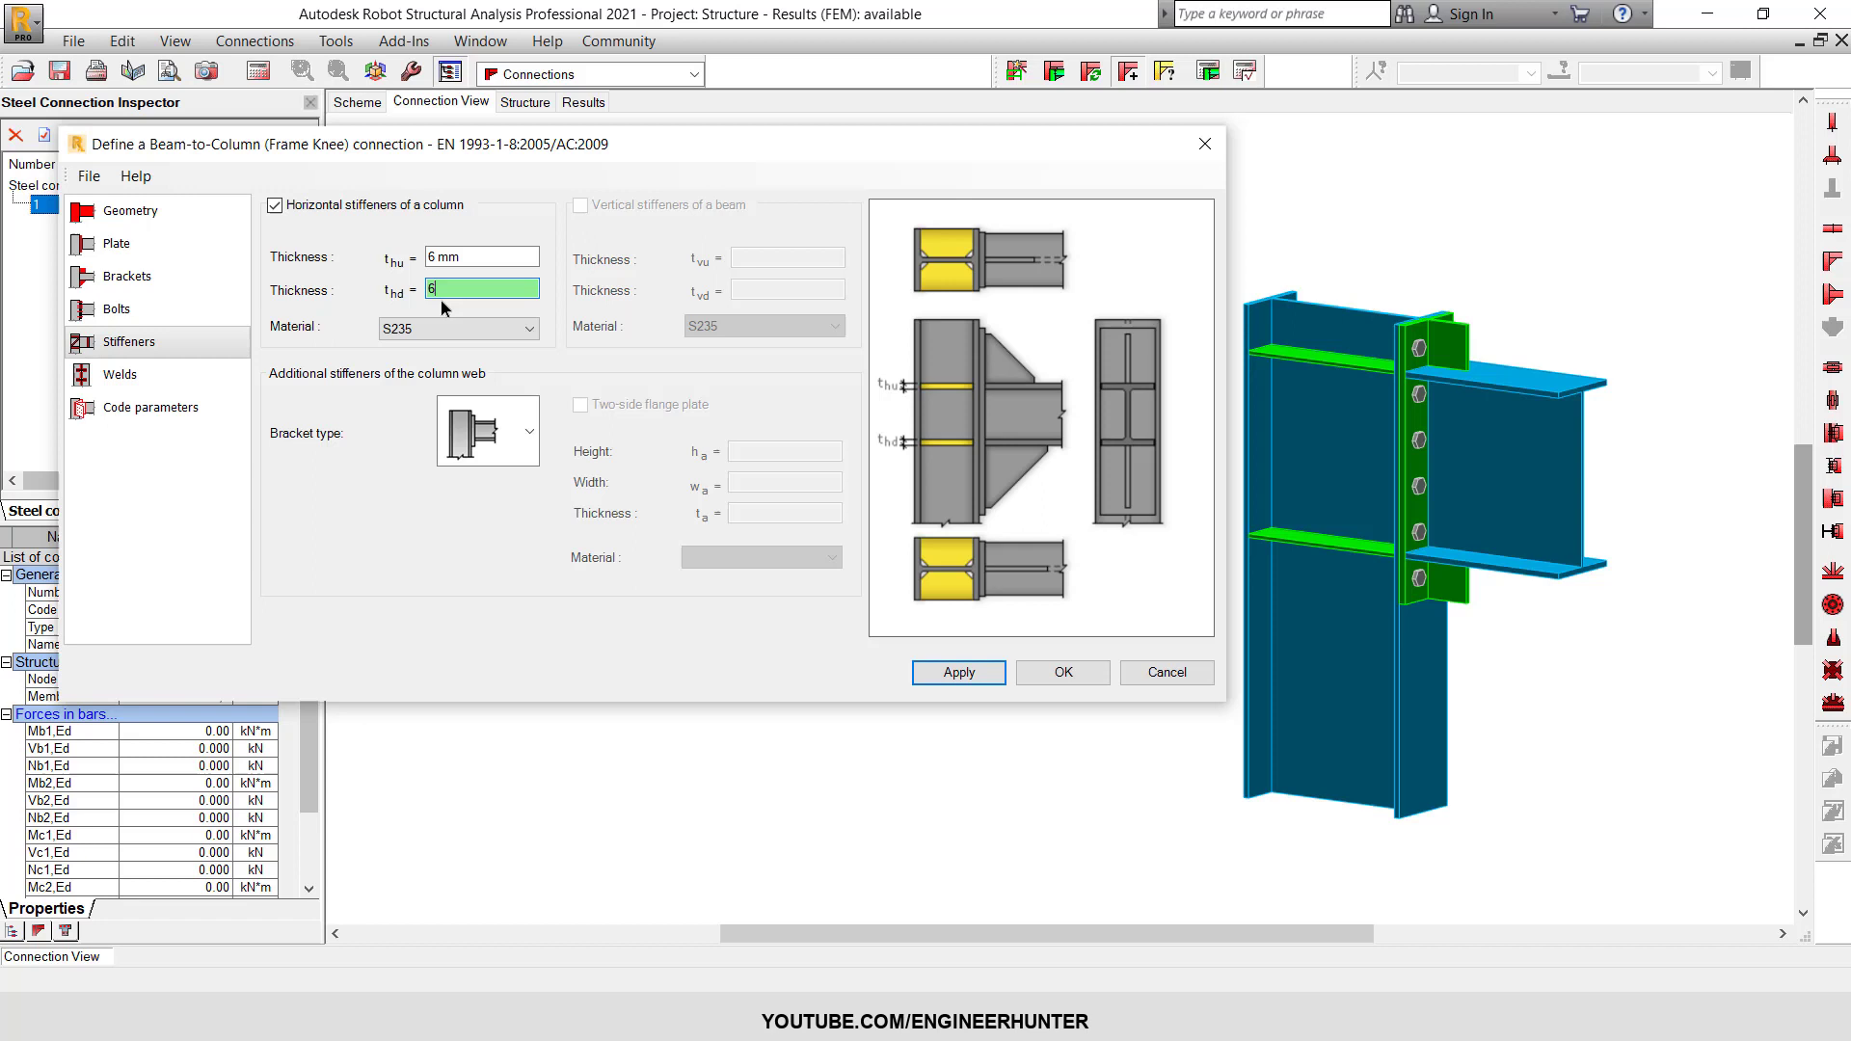
left_click(971, 669)
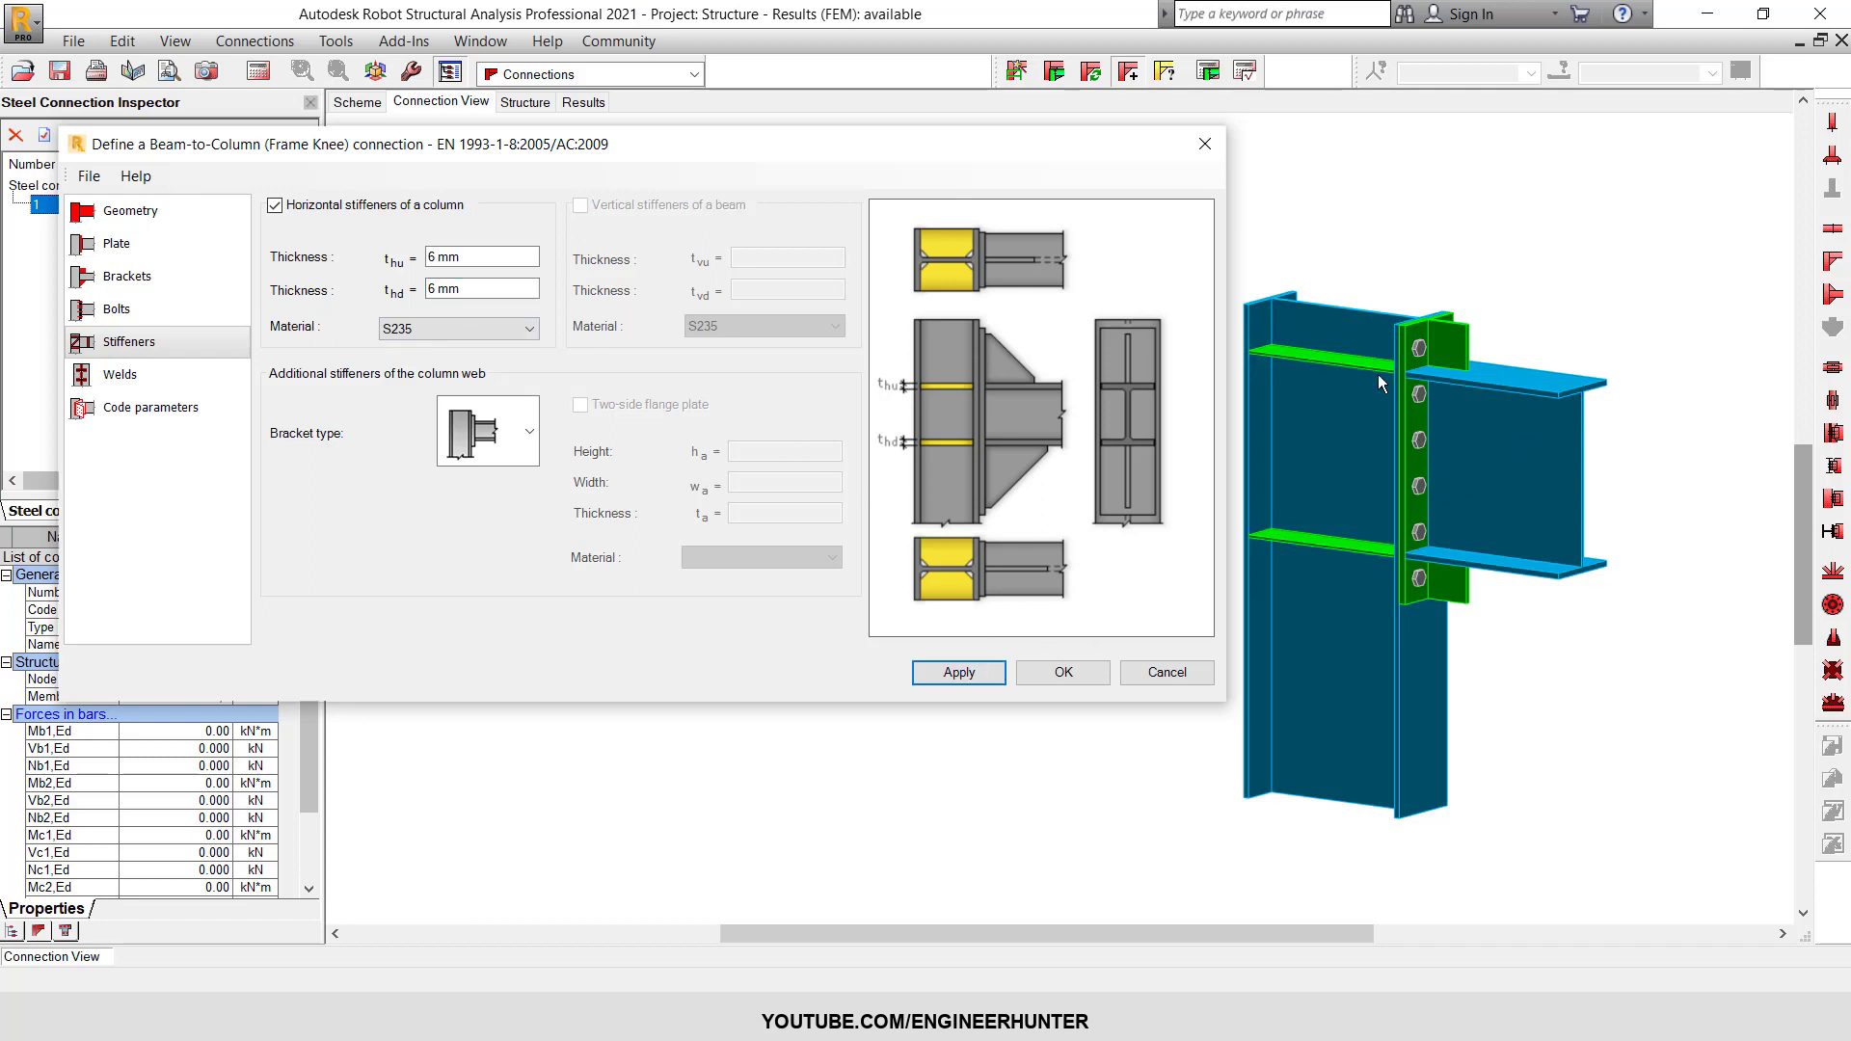
left_click(162, 375)
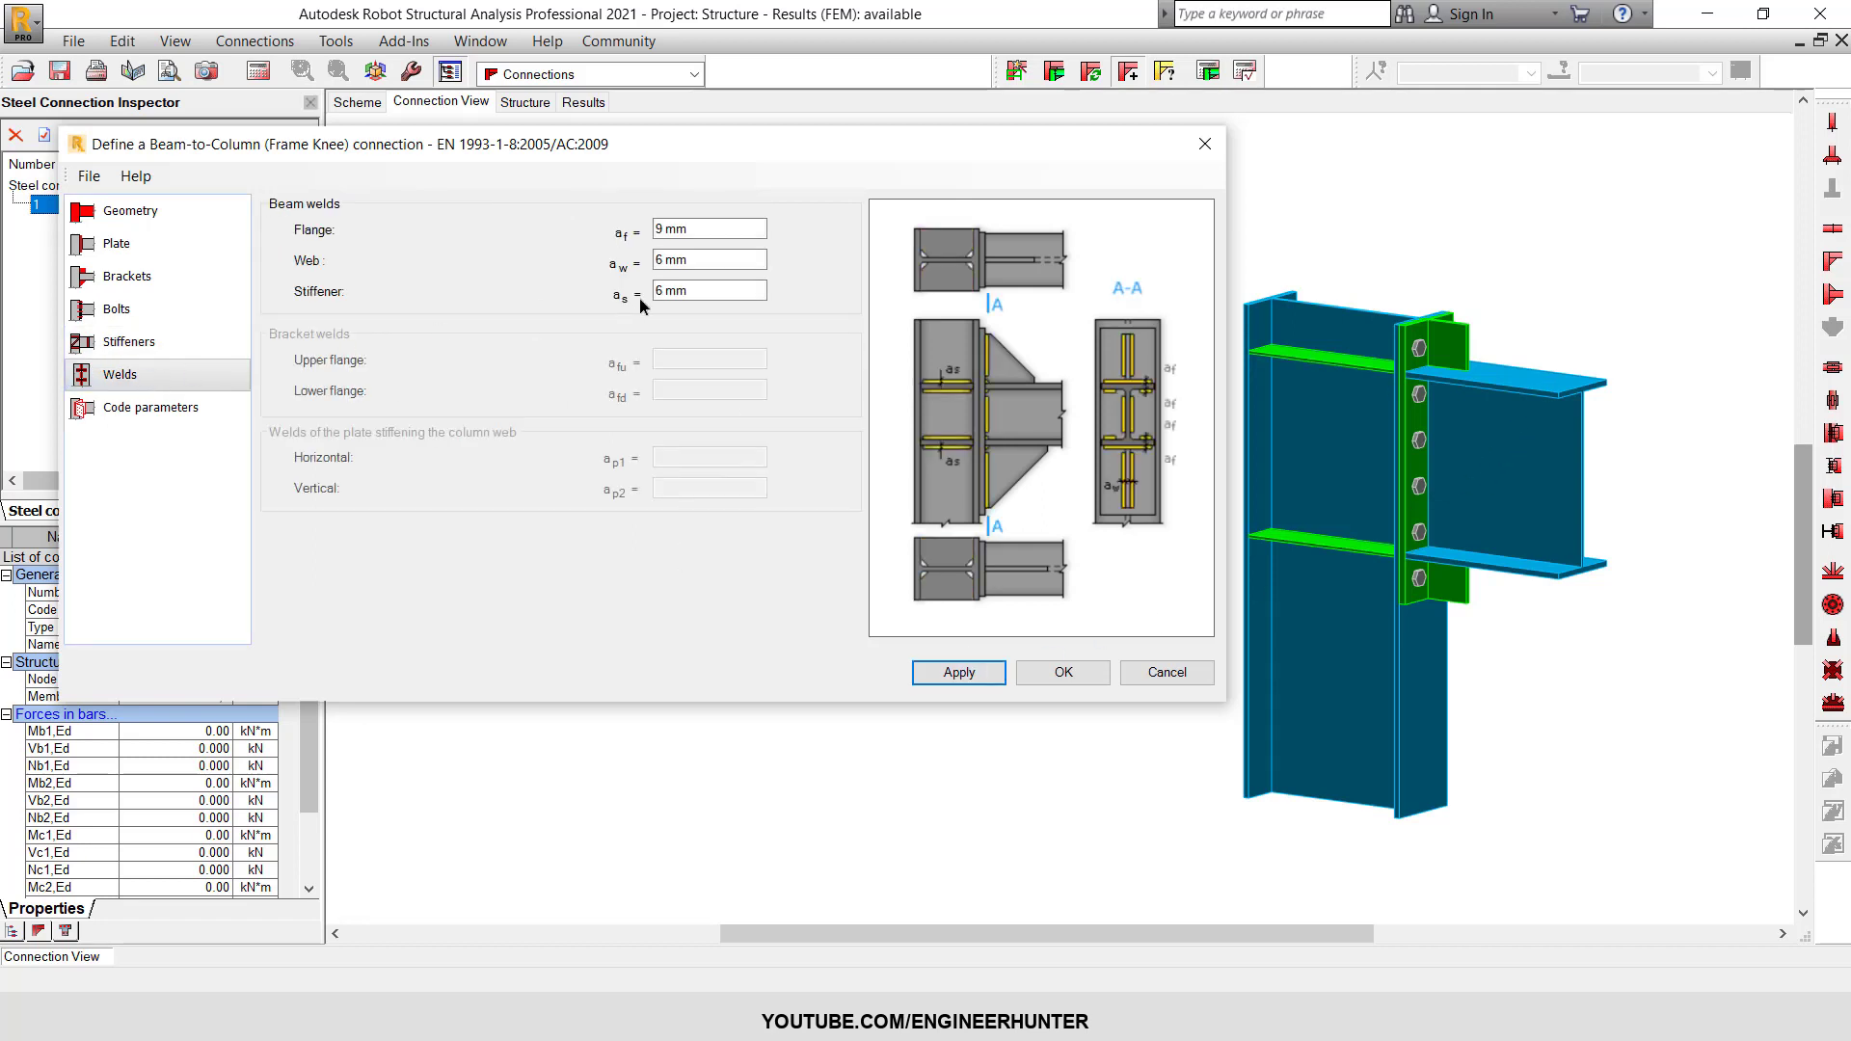
left_click(704, 228)
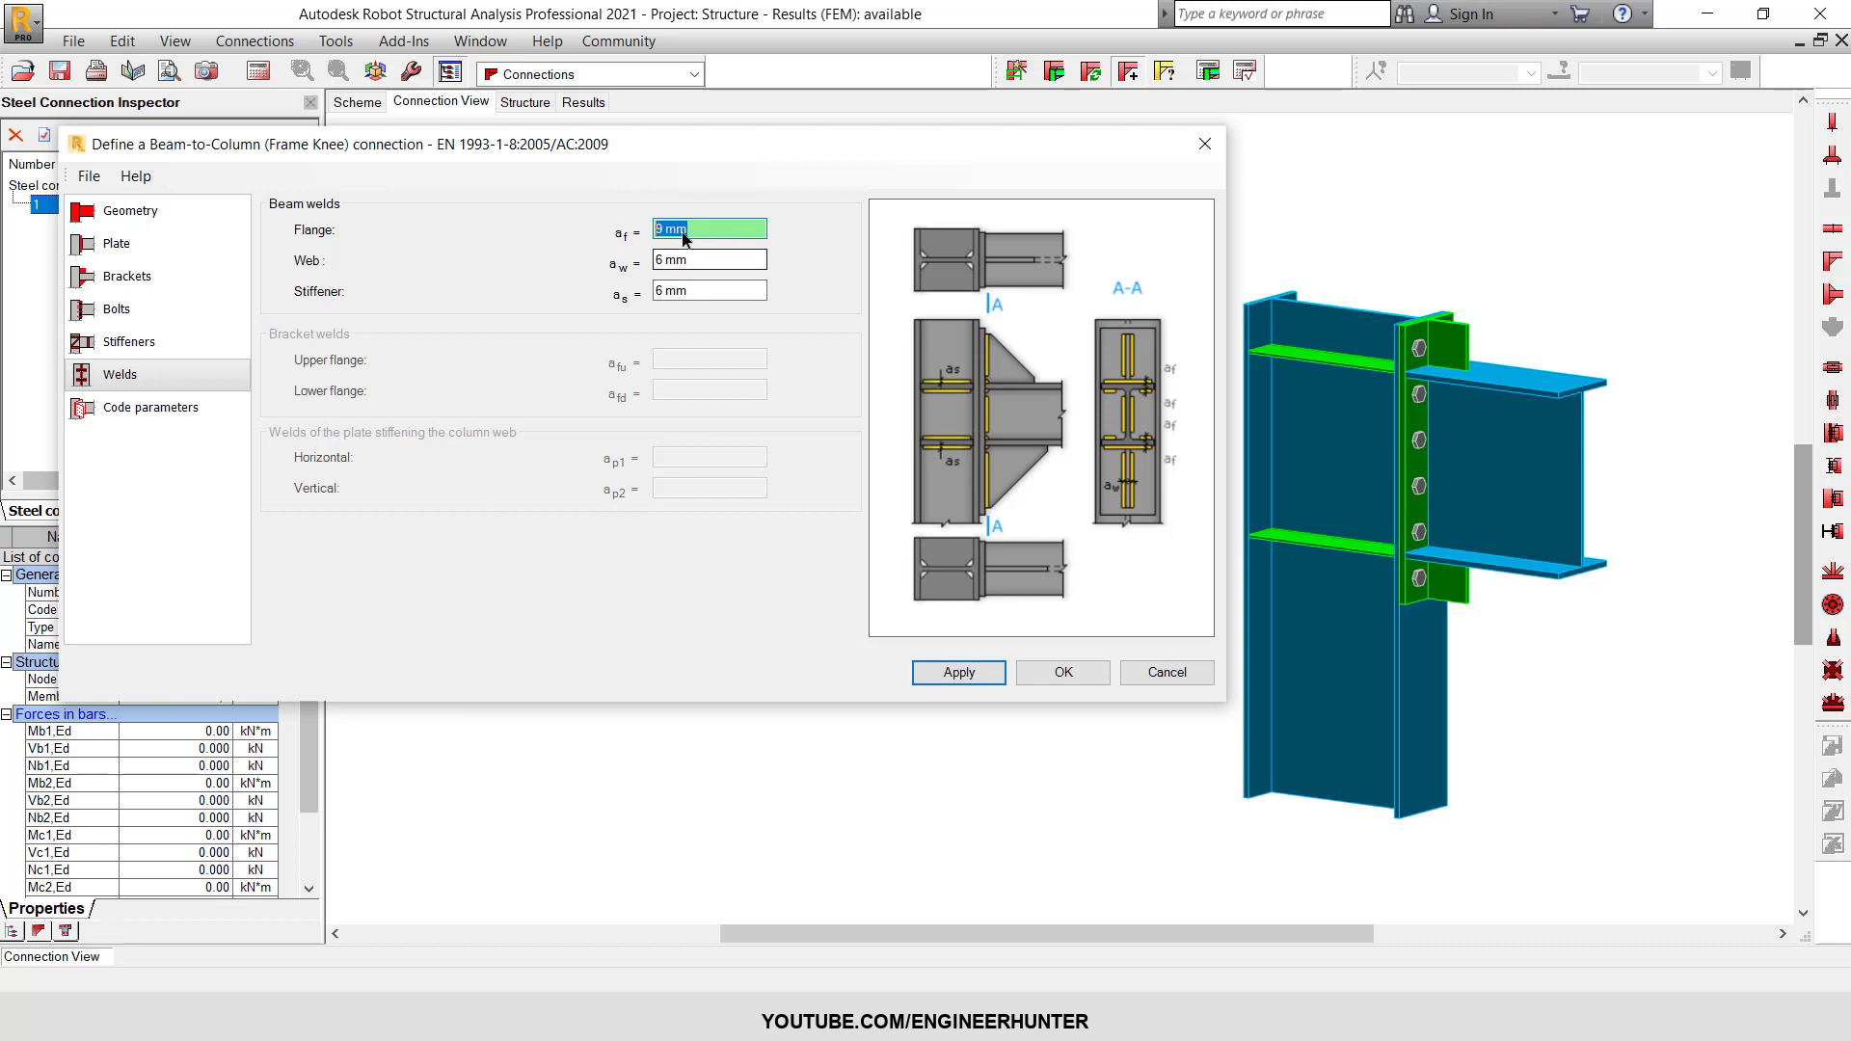
- Review code parameters, geometry and front plate pages, then apply and accept the frame-knee definition
left_click(193, 413)
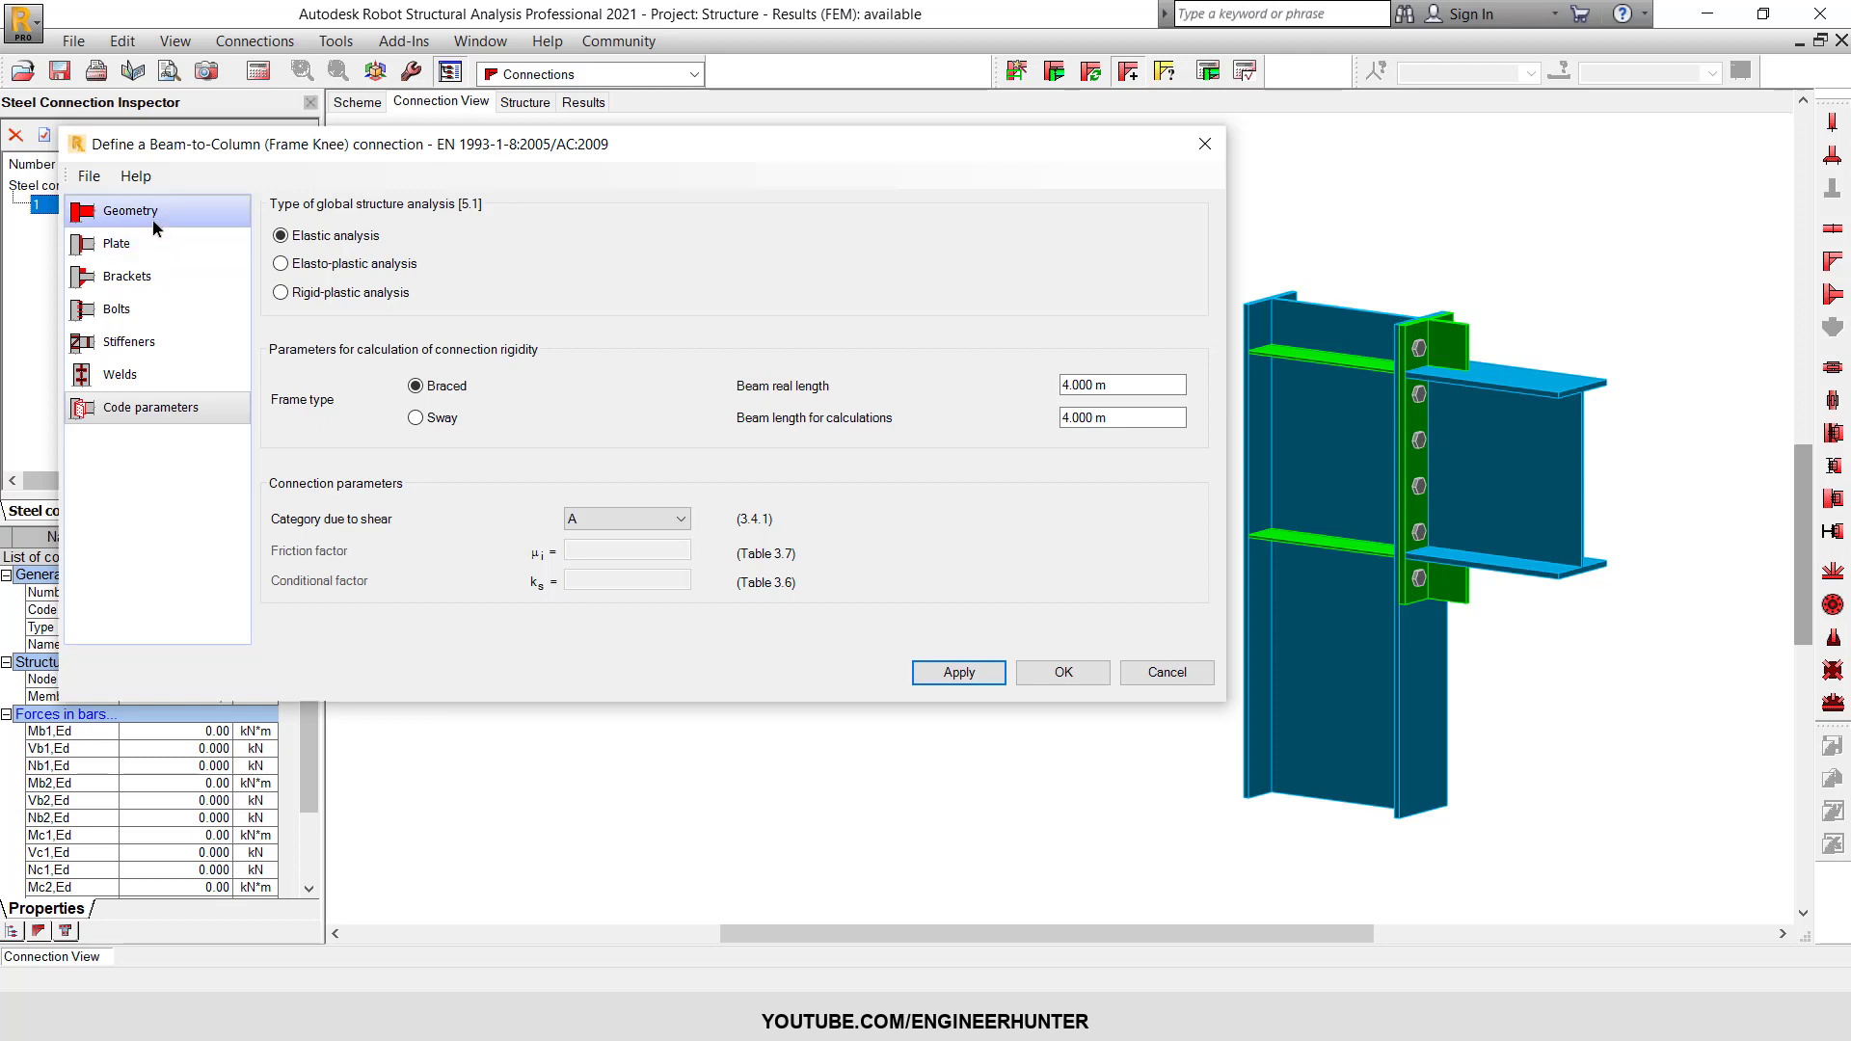
left_click(218, 219)
left_click(144, 243)
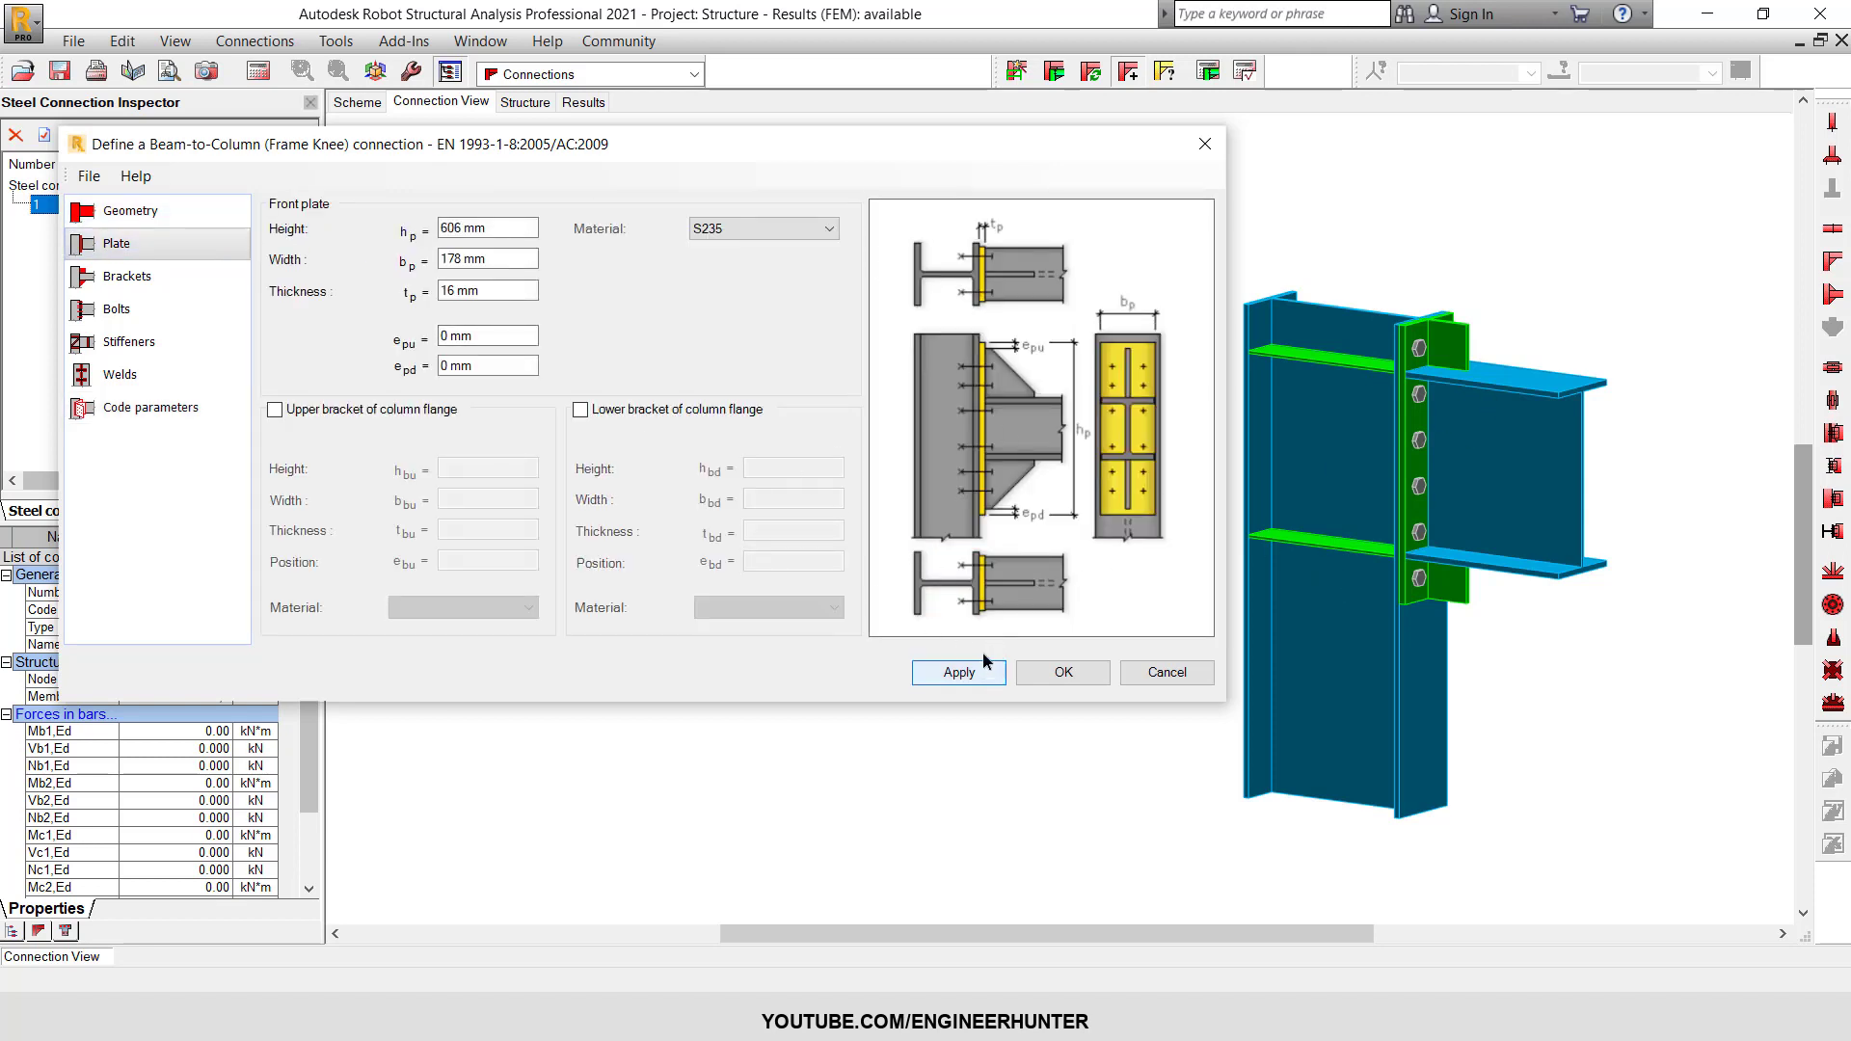
left_click(961, 672)
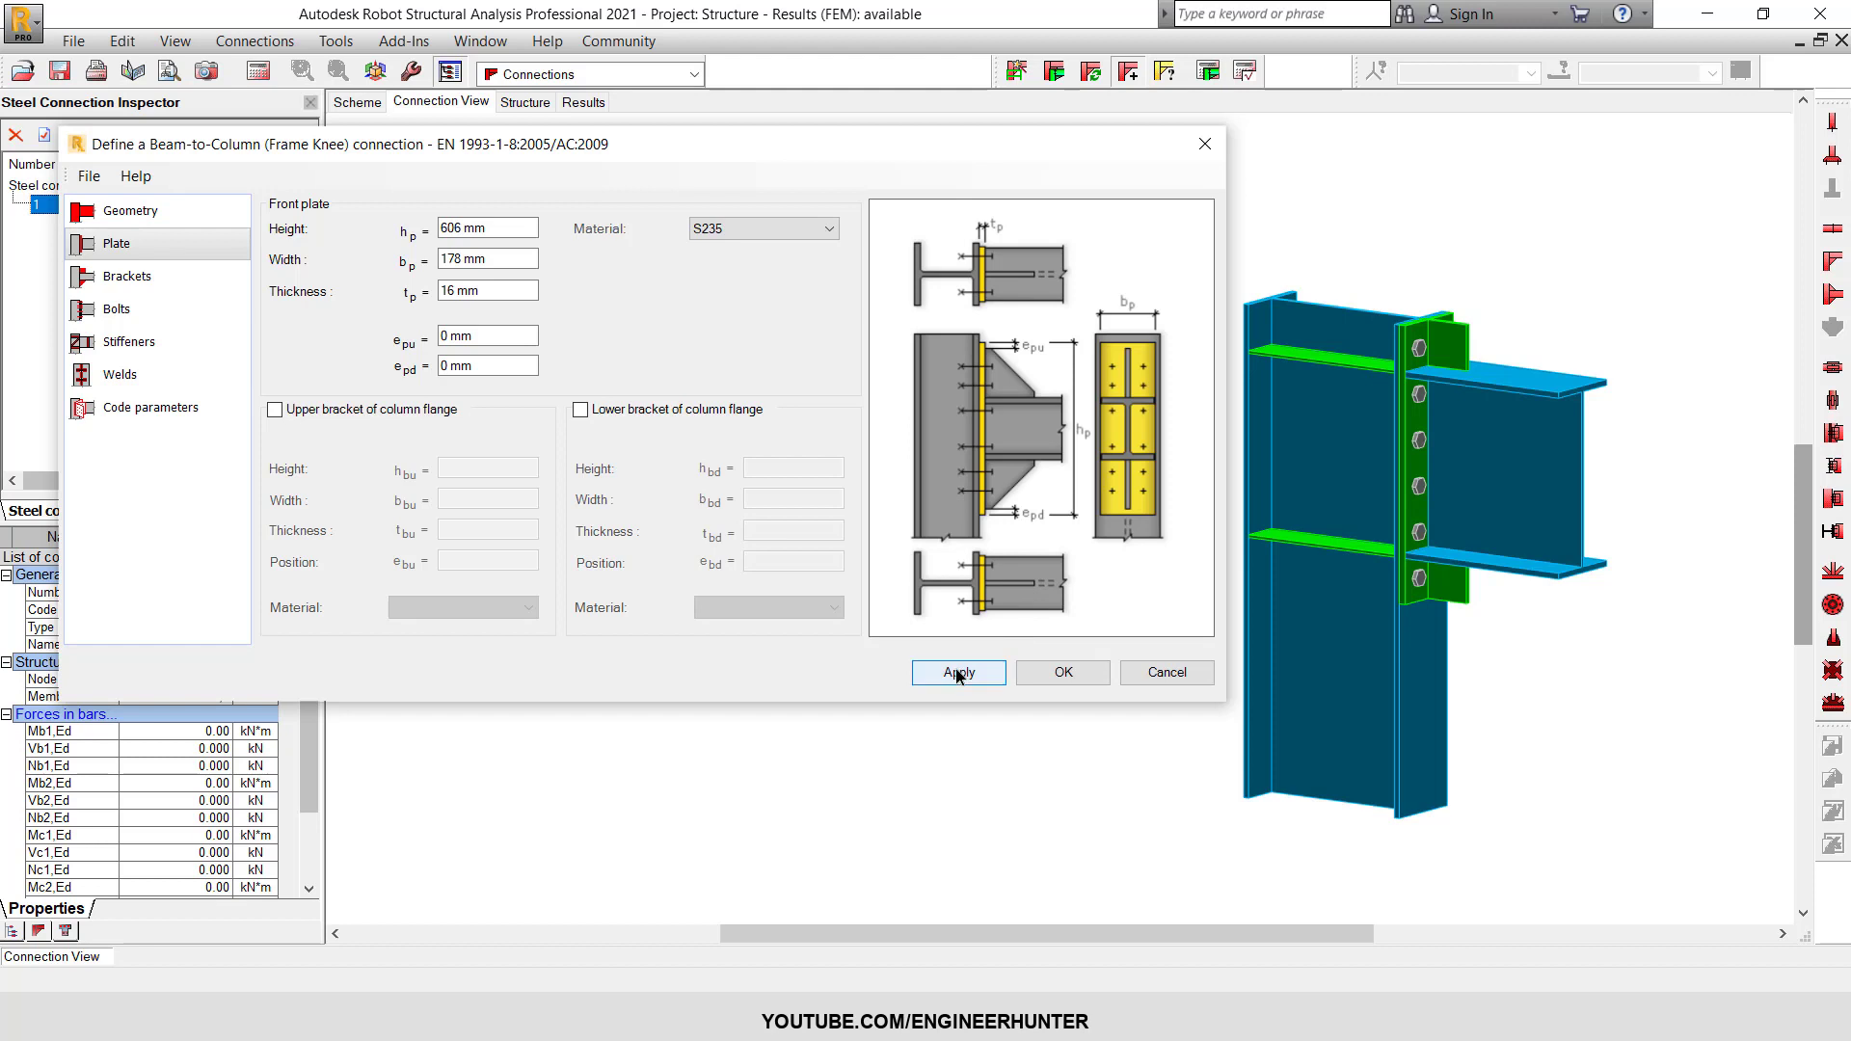
left_click(1063, 672)
scroll(941, 503, "down", 3)
scroll(1265, 490, "up", 4)
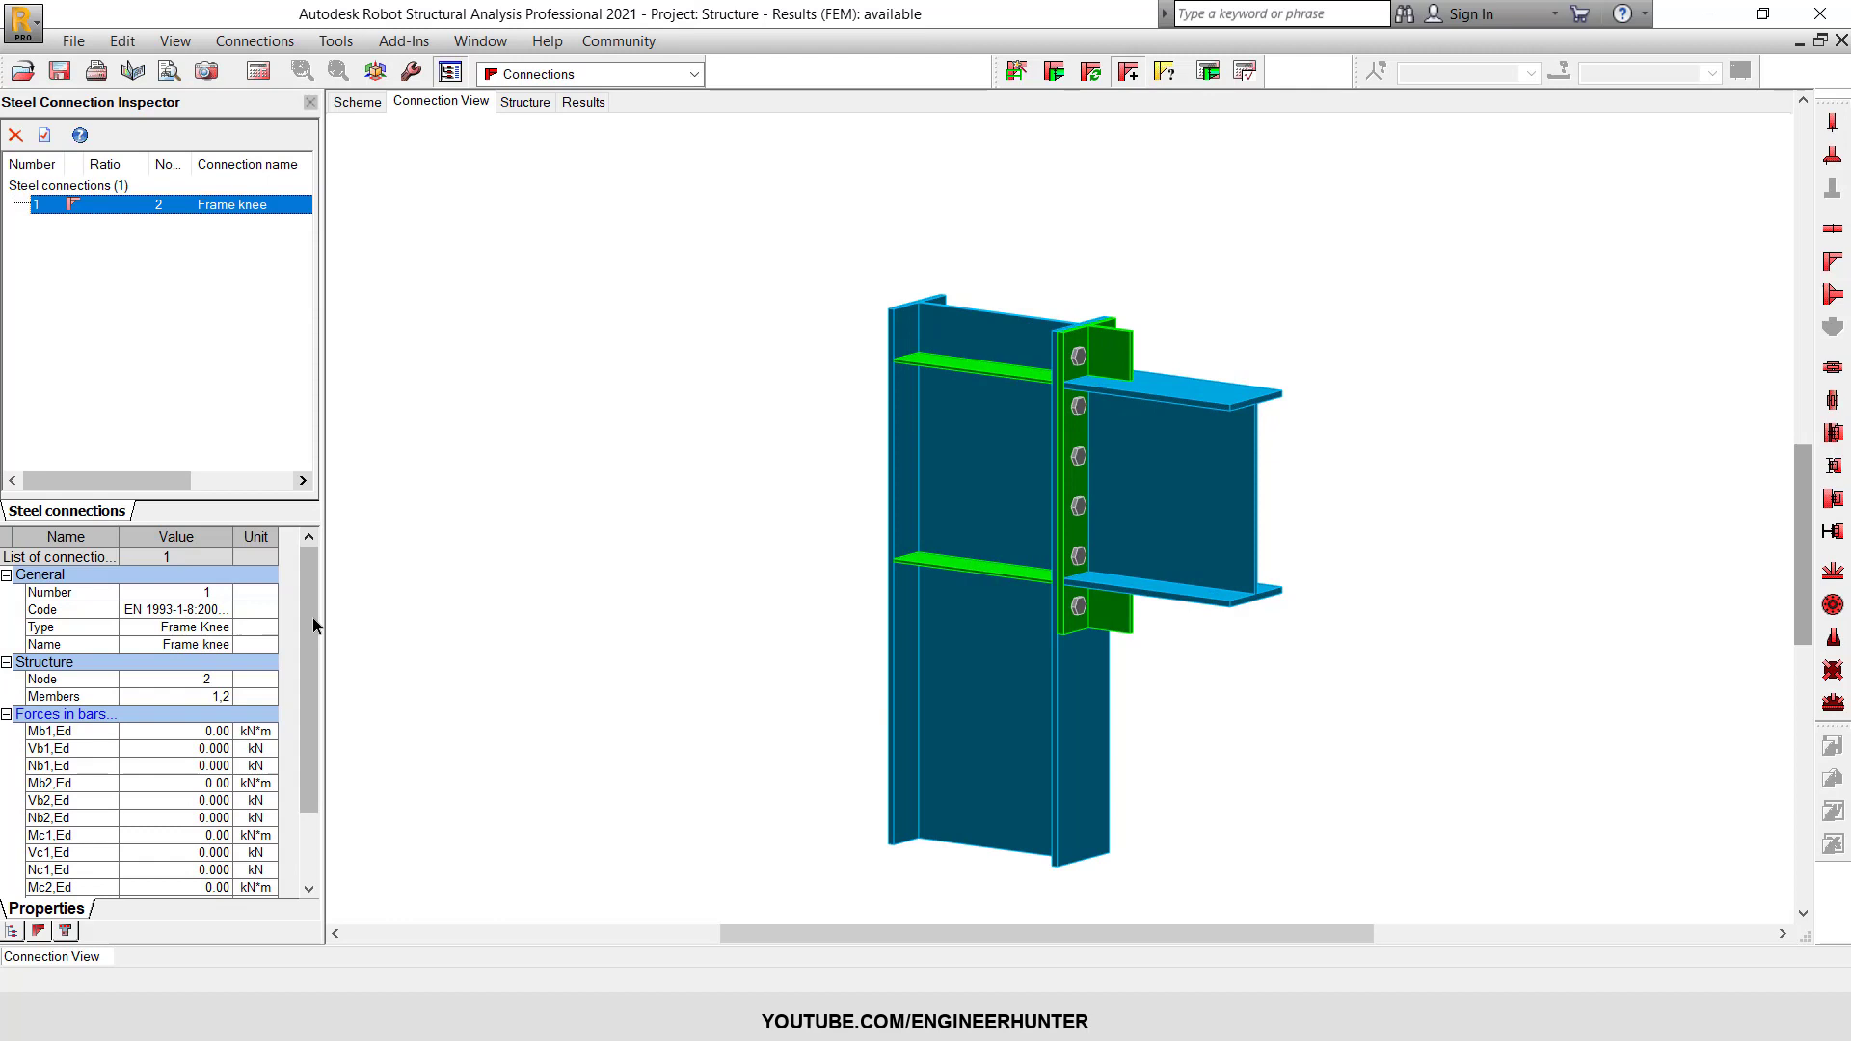
scroll(312, 617, "down", 2)
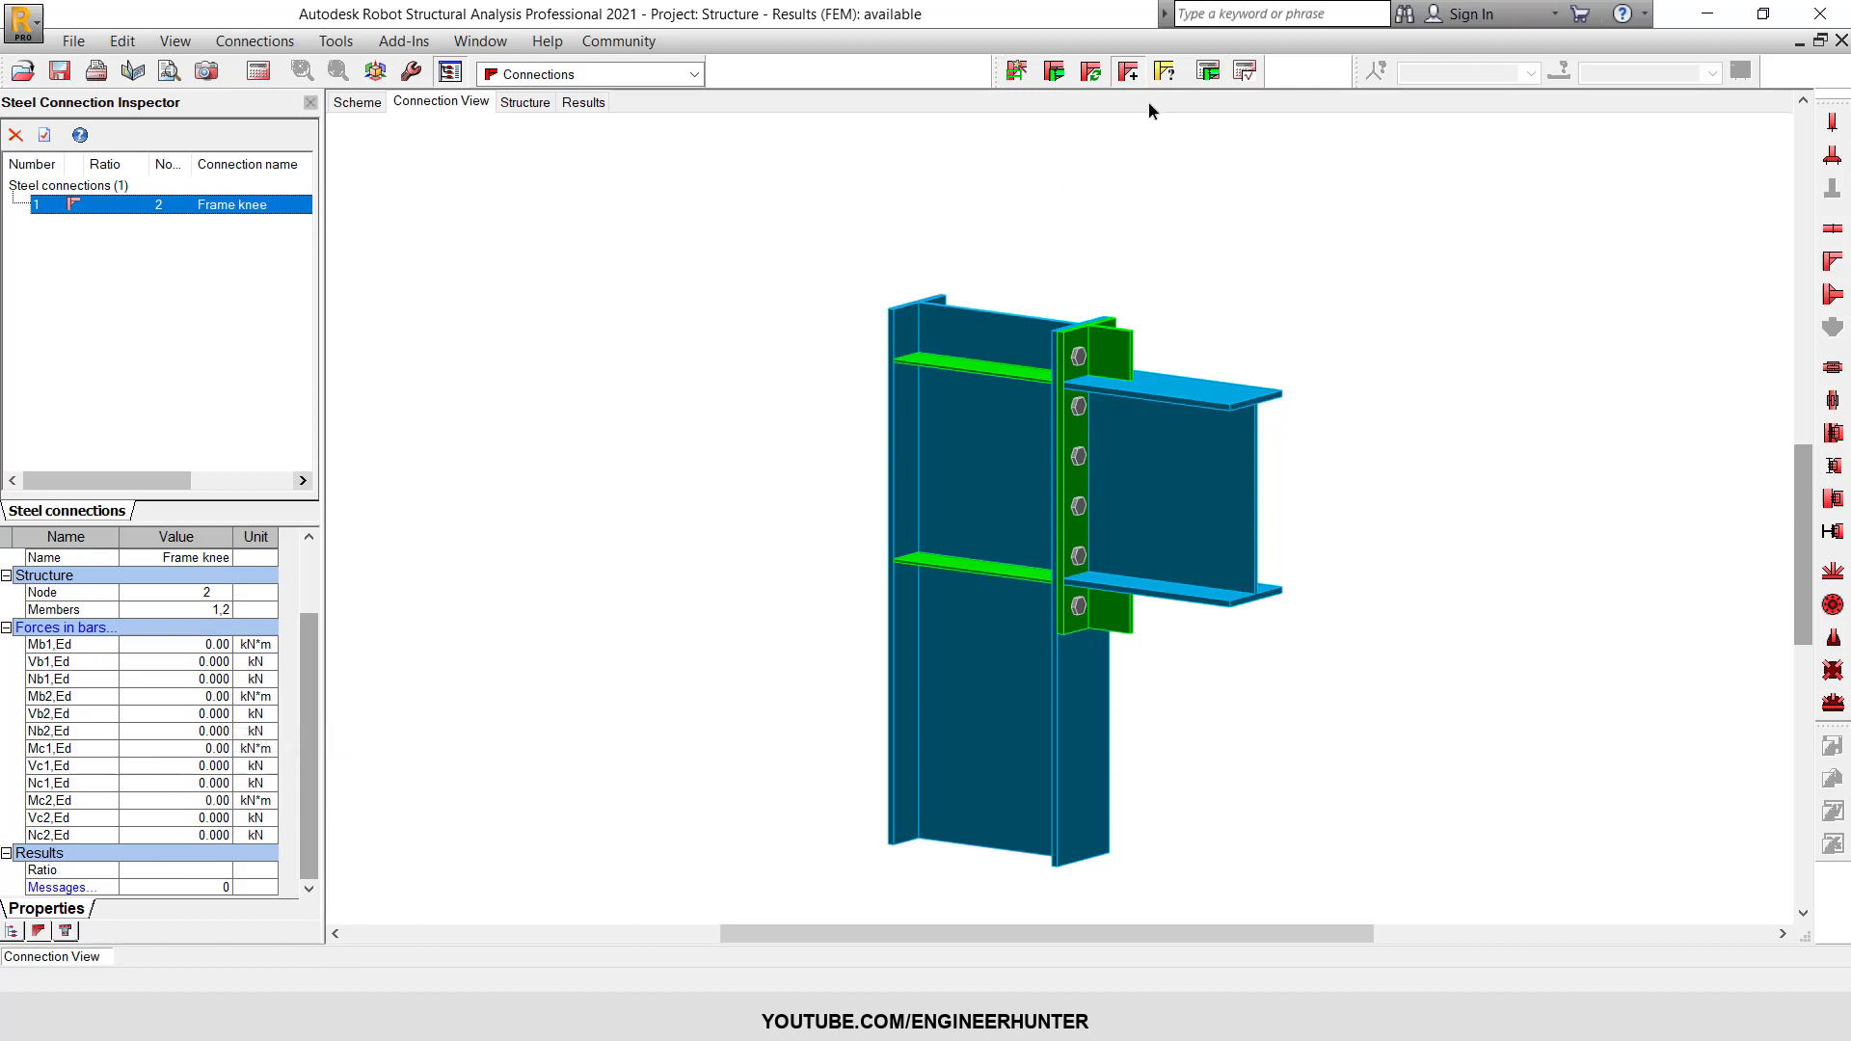
- Switch the calculation from cases 1to3 to load combination 3 and run it, giving ratio 0.75 OK
left_click(1206, 72)
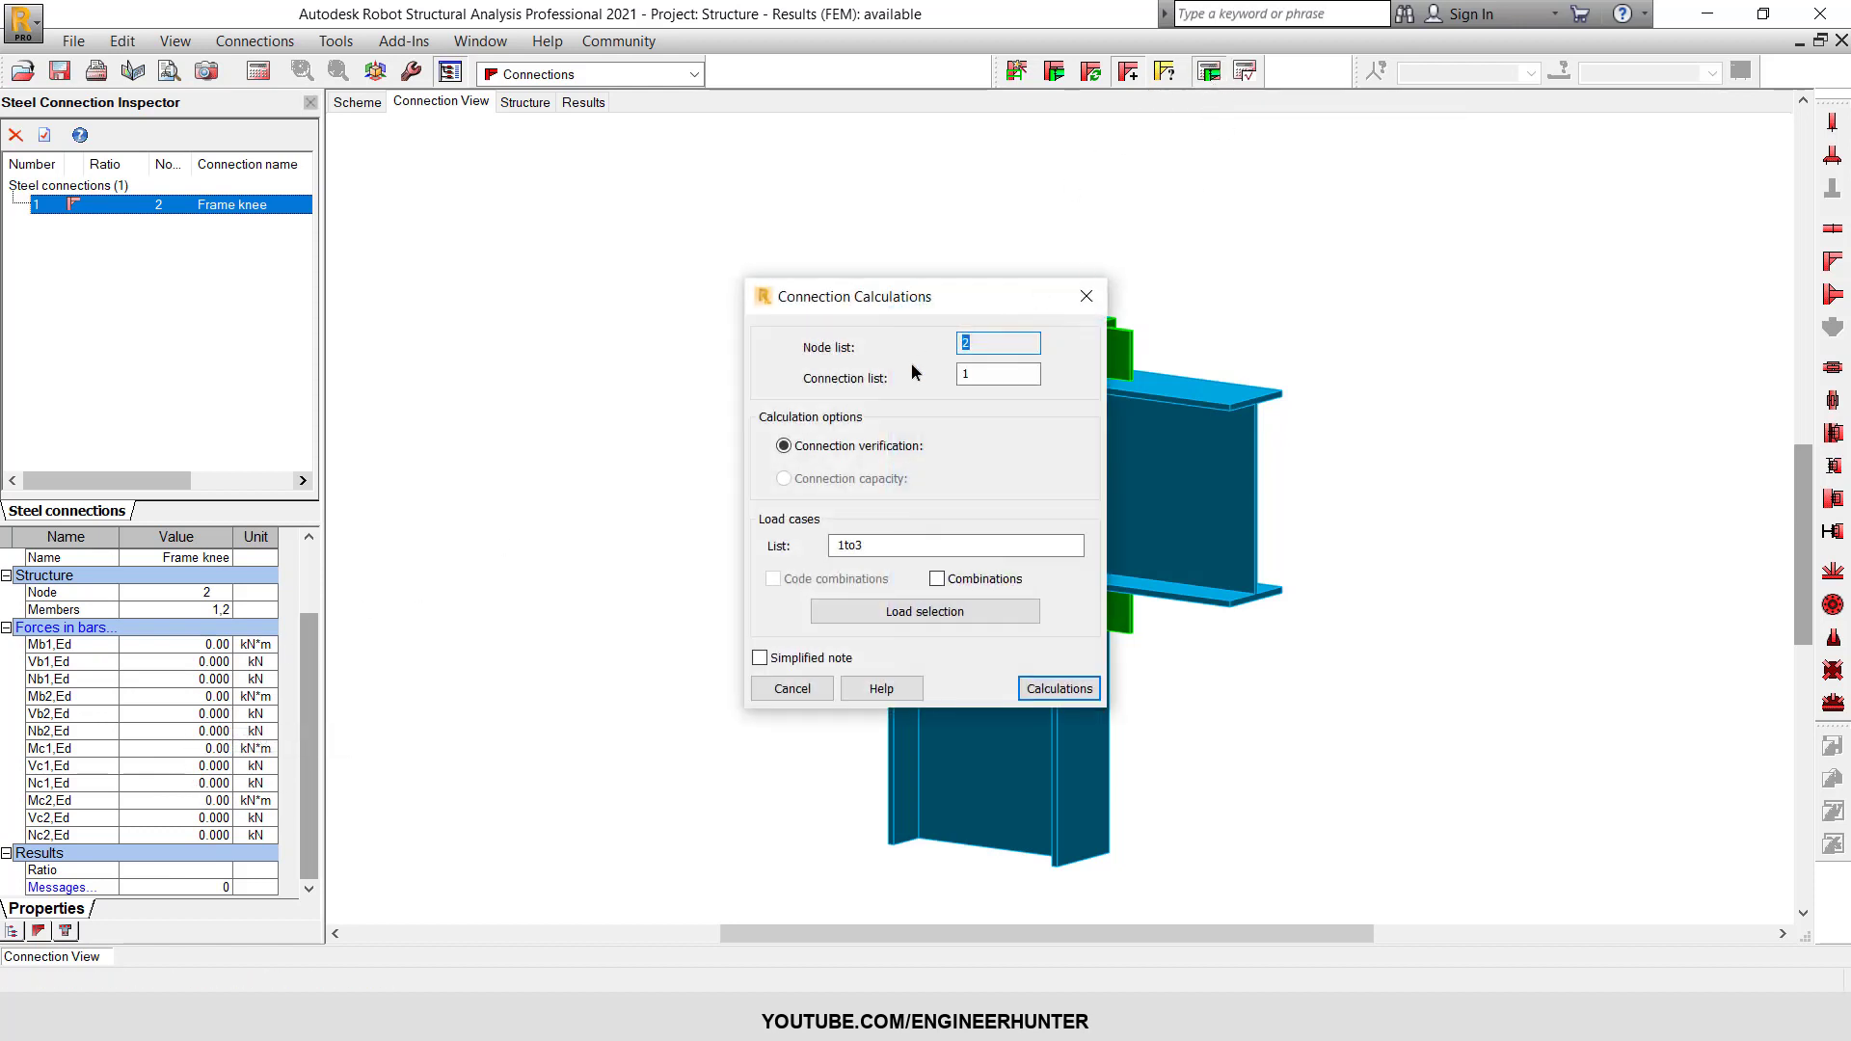
double_click(865, 545)
left_click(958, 579)
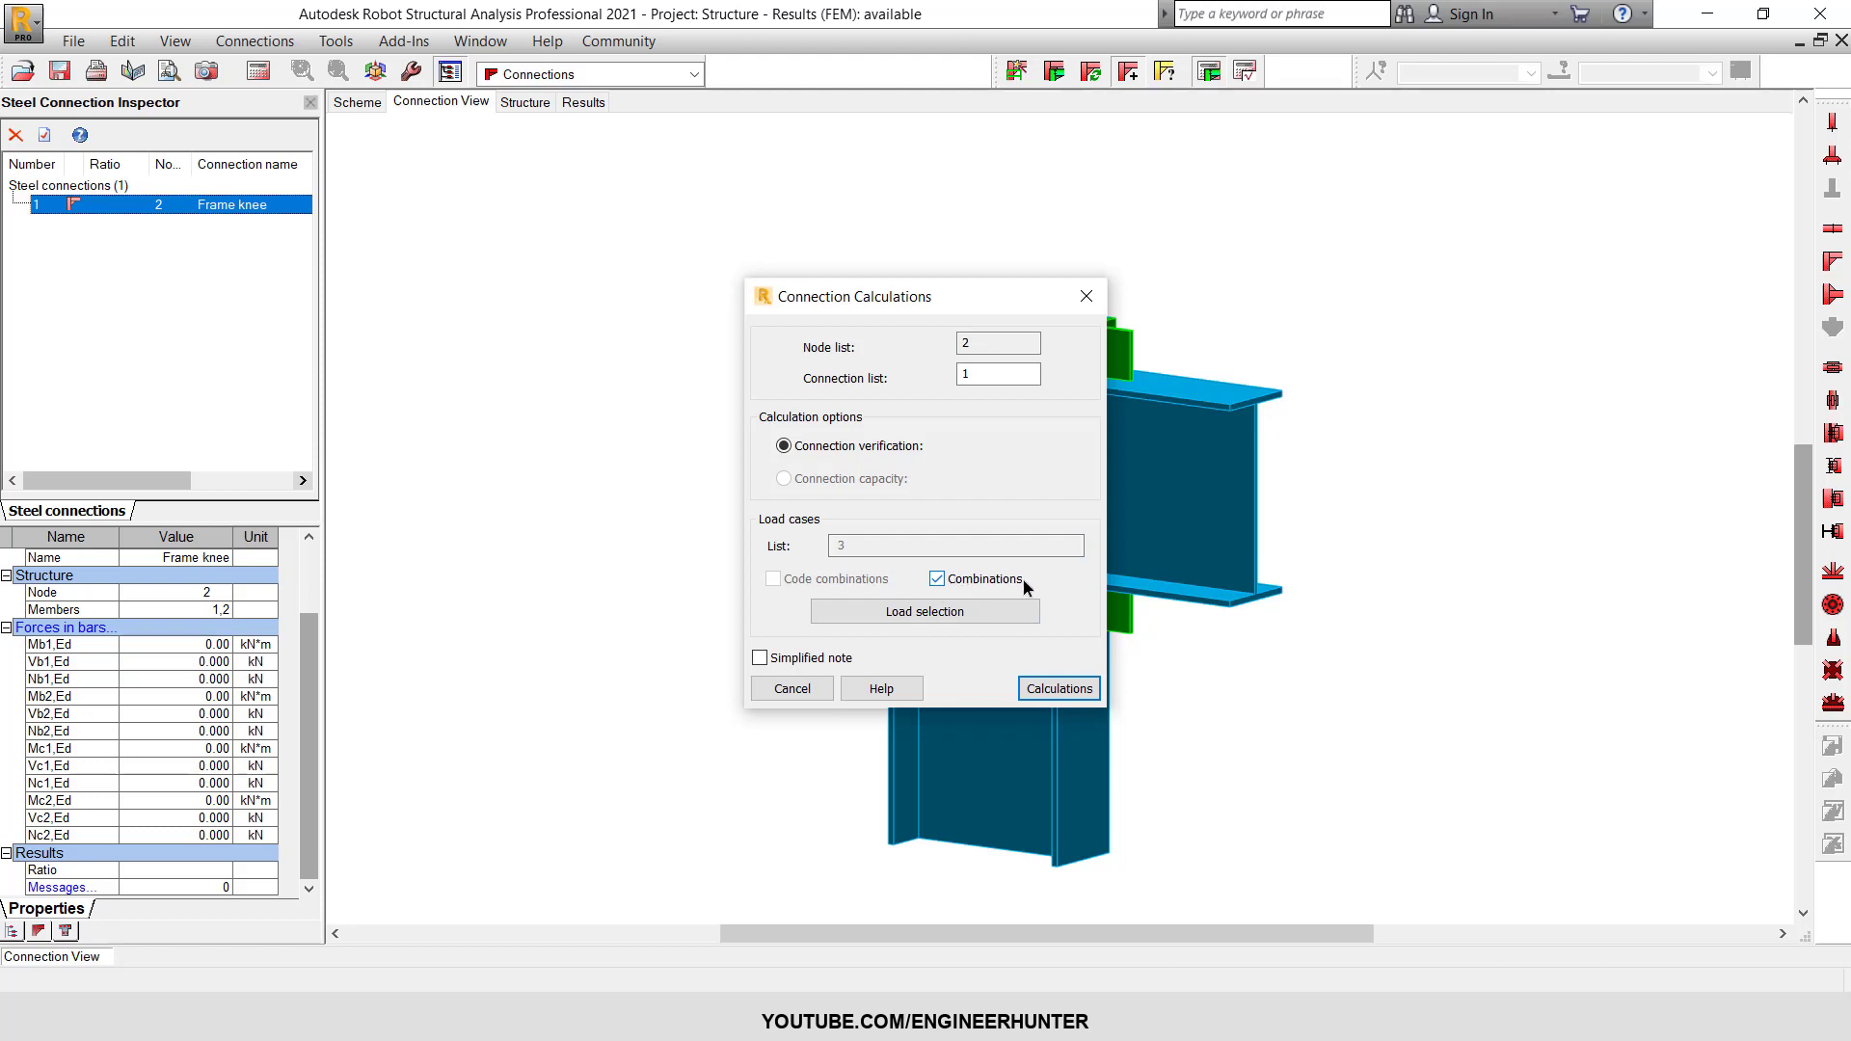
left_click(905, 613)
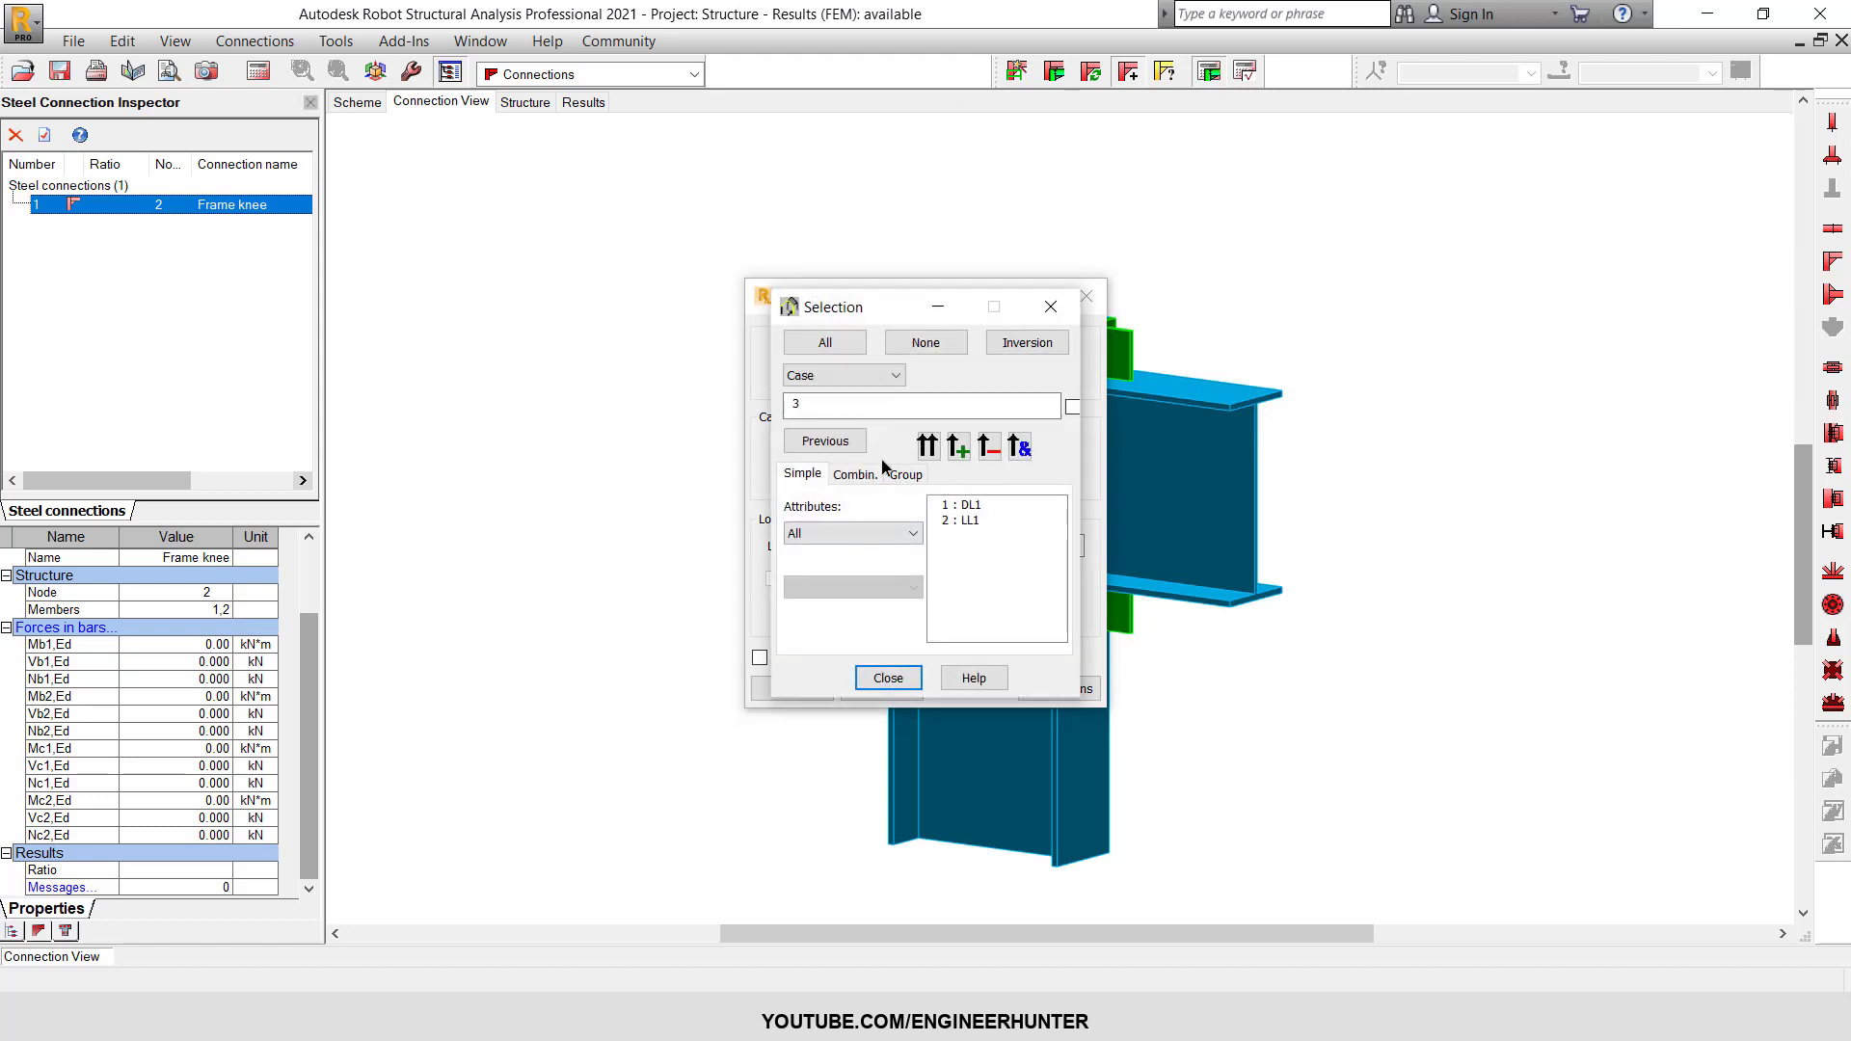
left_click(856, 475)
left_click(1066, 346)
key("Return")
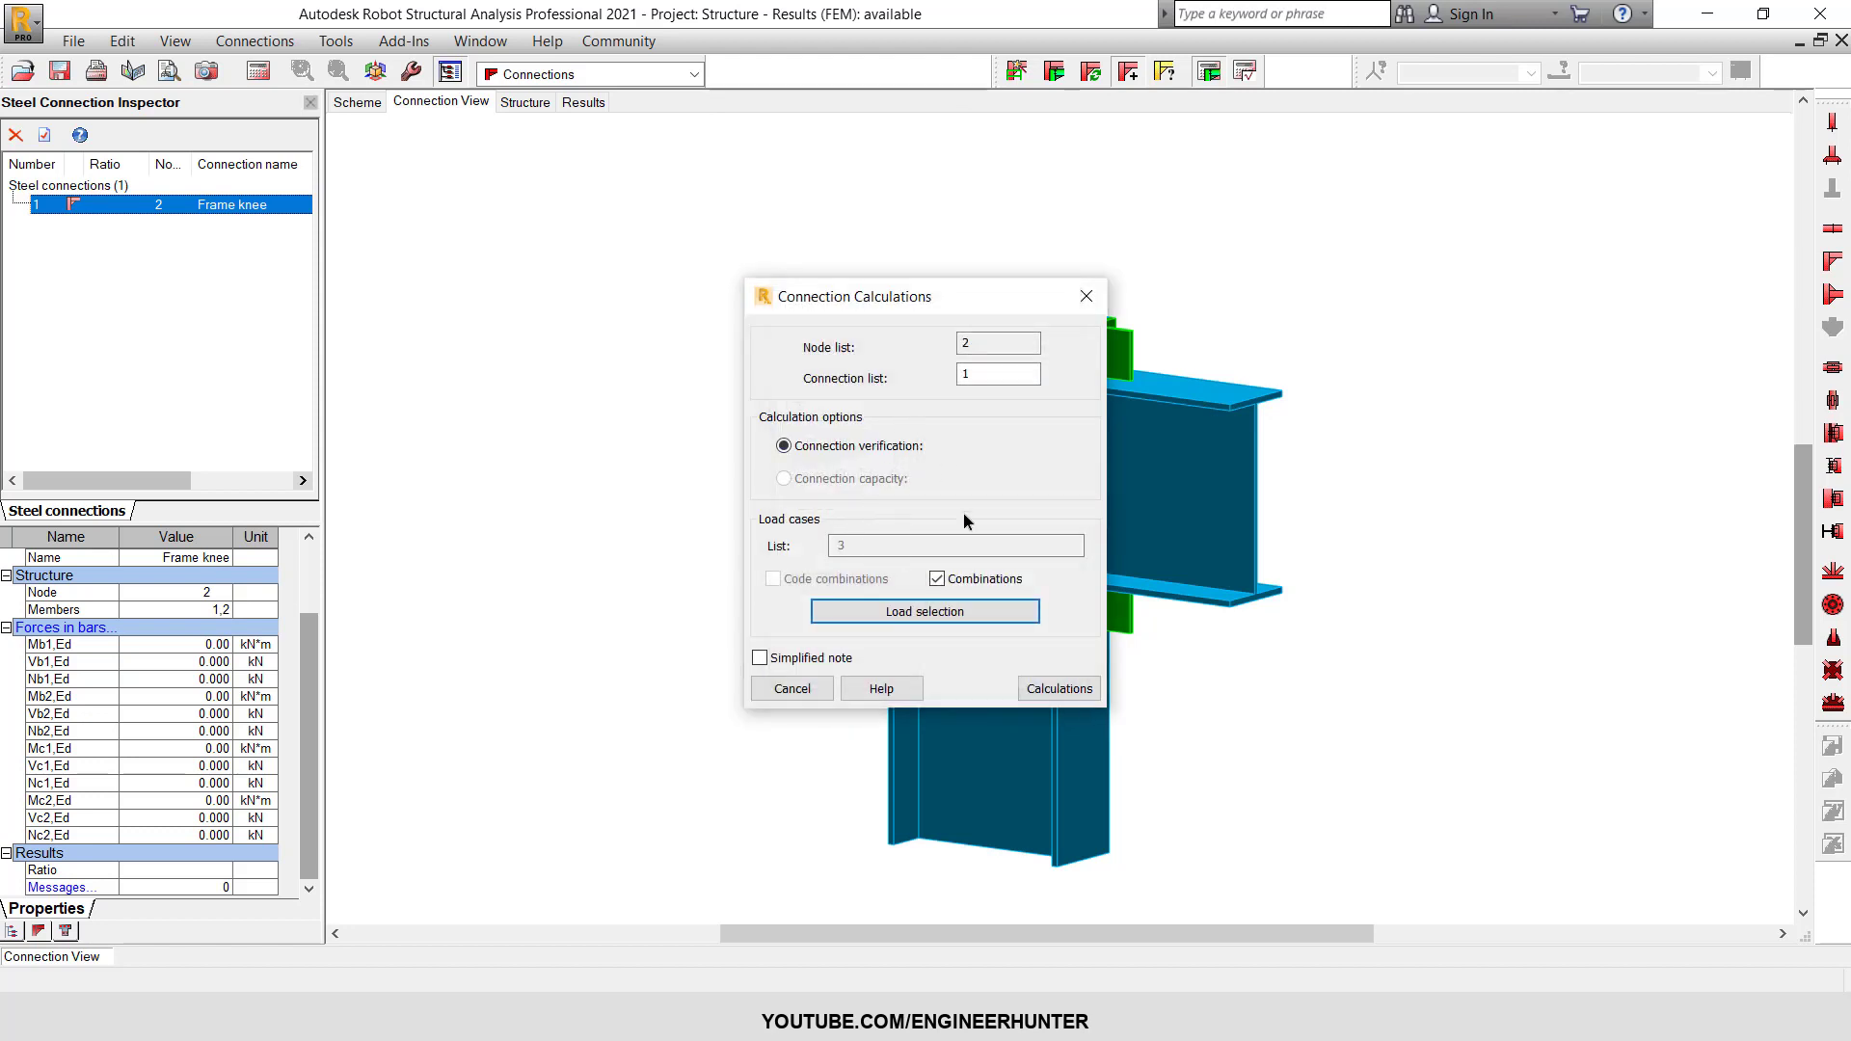
left_click(1059, 690)
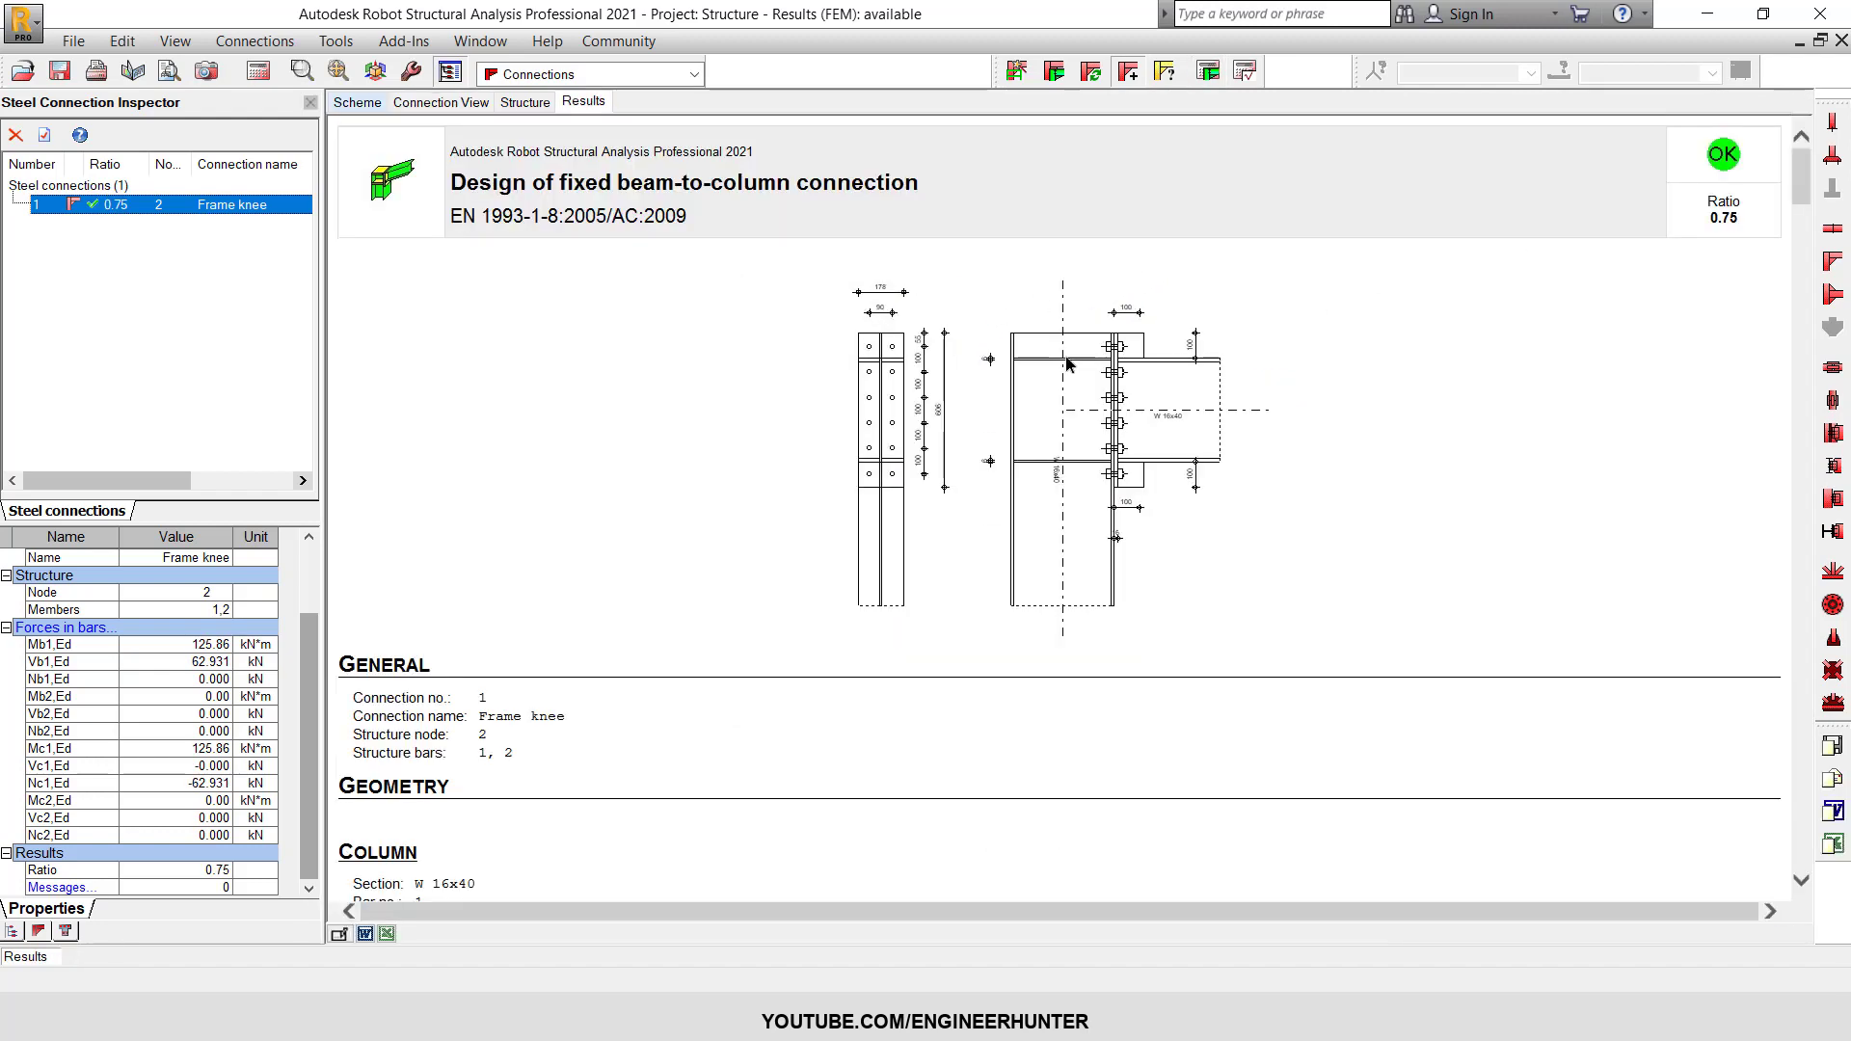
- Scroll through the design note to read the 19 mm A325 bolt and 606 × 178 × 16 mm plate data
scroll(1064, 359, "down", 5)
scroll(1064, 359, "up", 5)
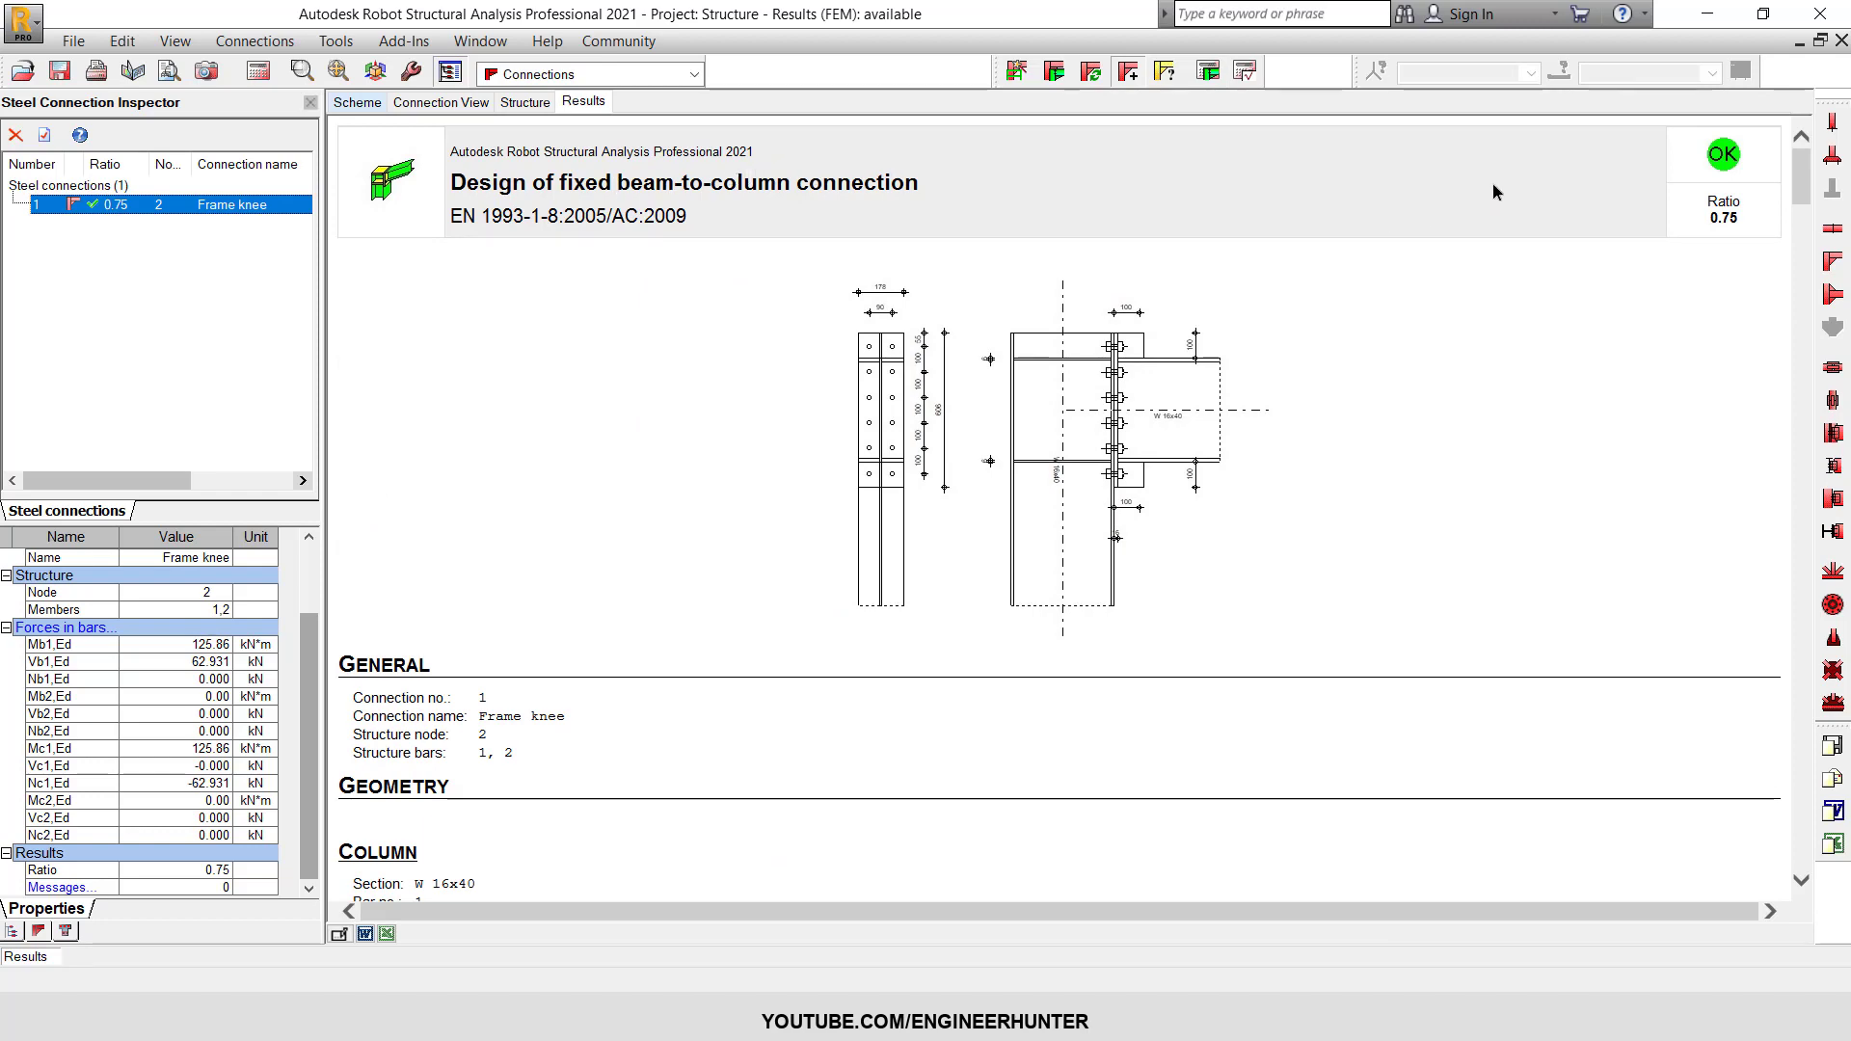
scroll(1310, 395, "down", 4)
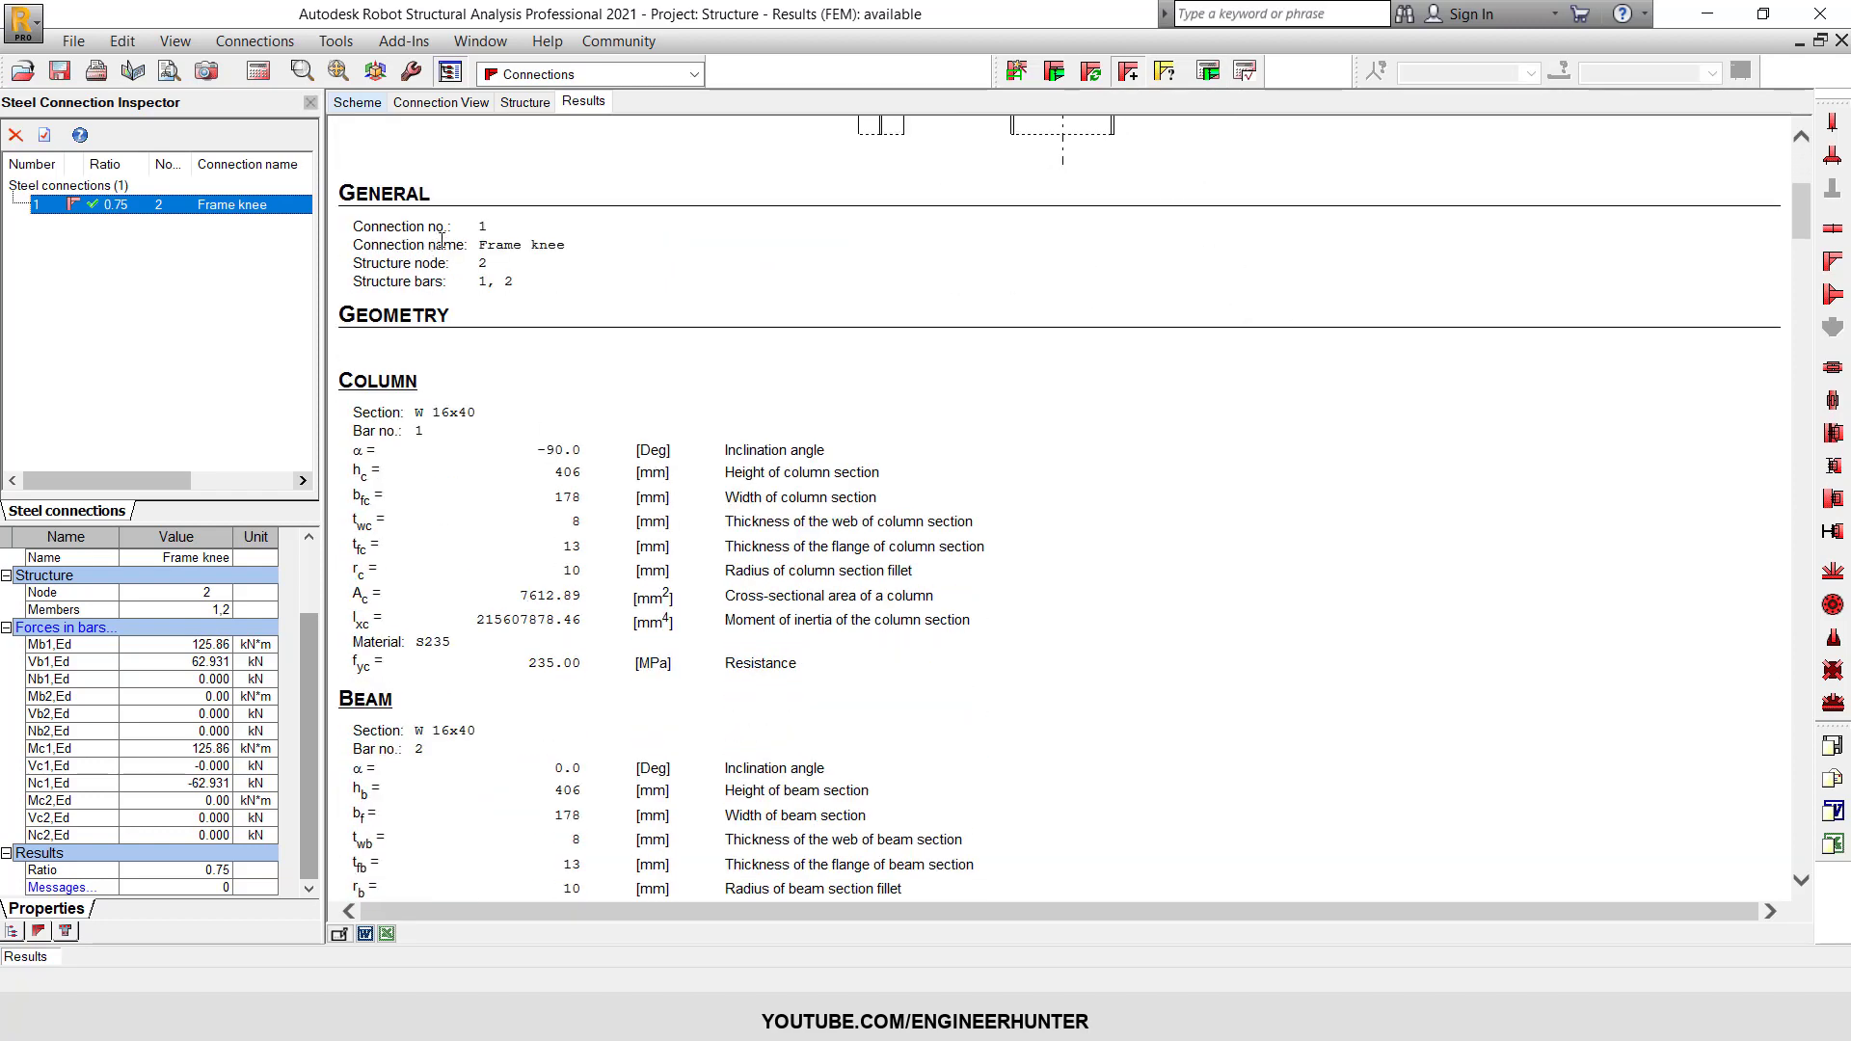
scroll(517, 301, "down", 1)
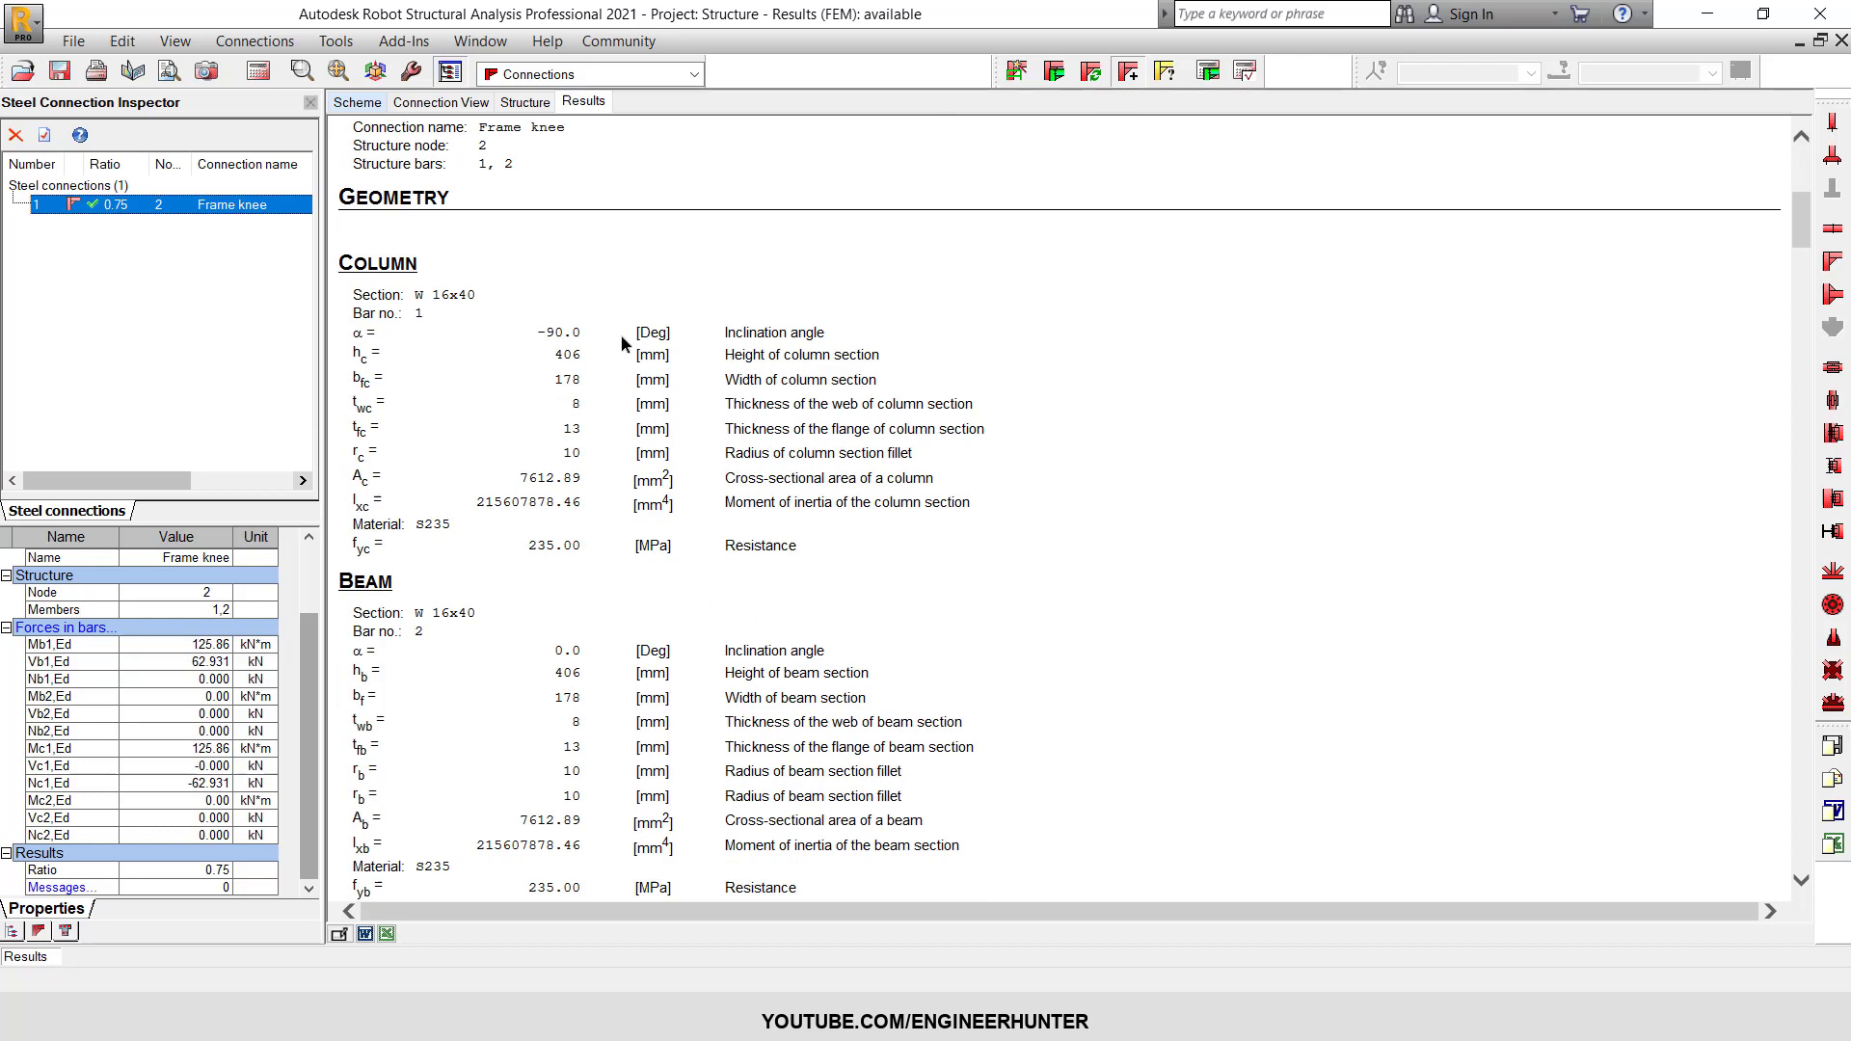
scroll(675, 352, "down", 1)
scroll(656, 384, "down", 2)
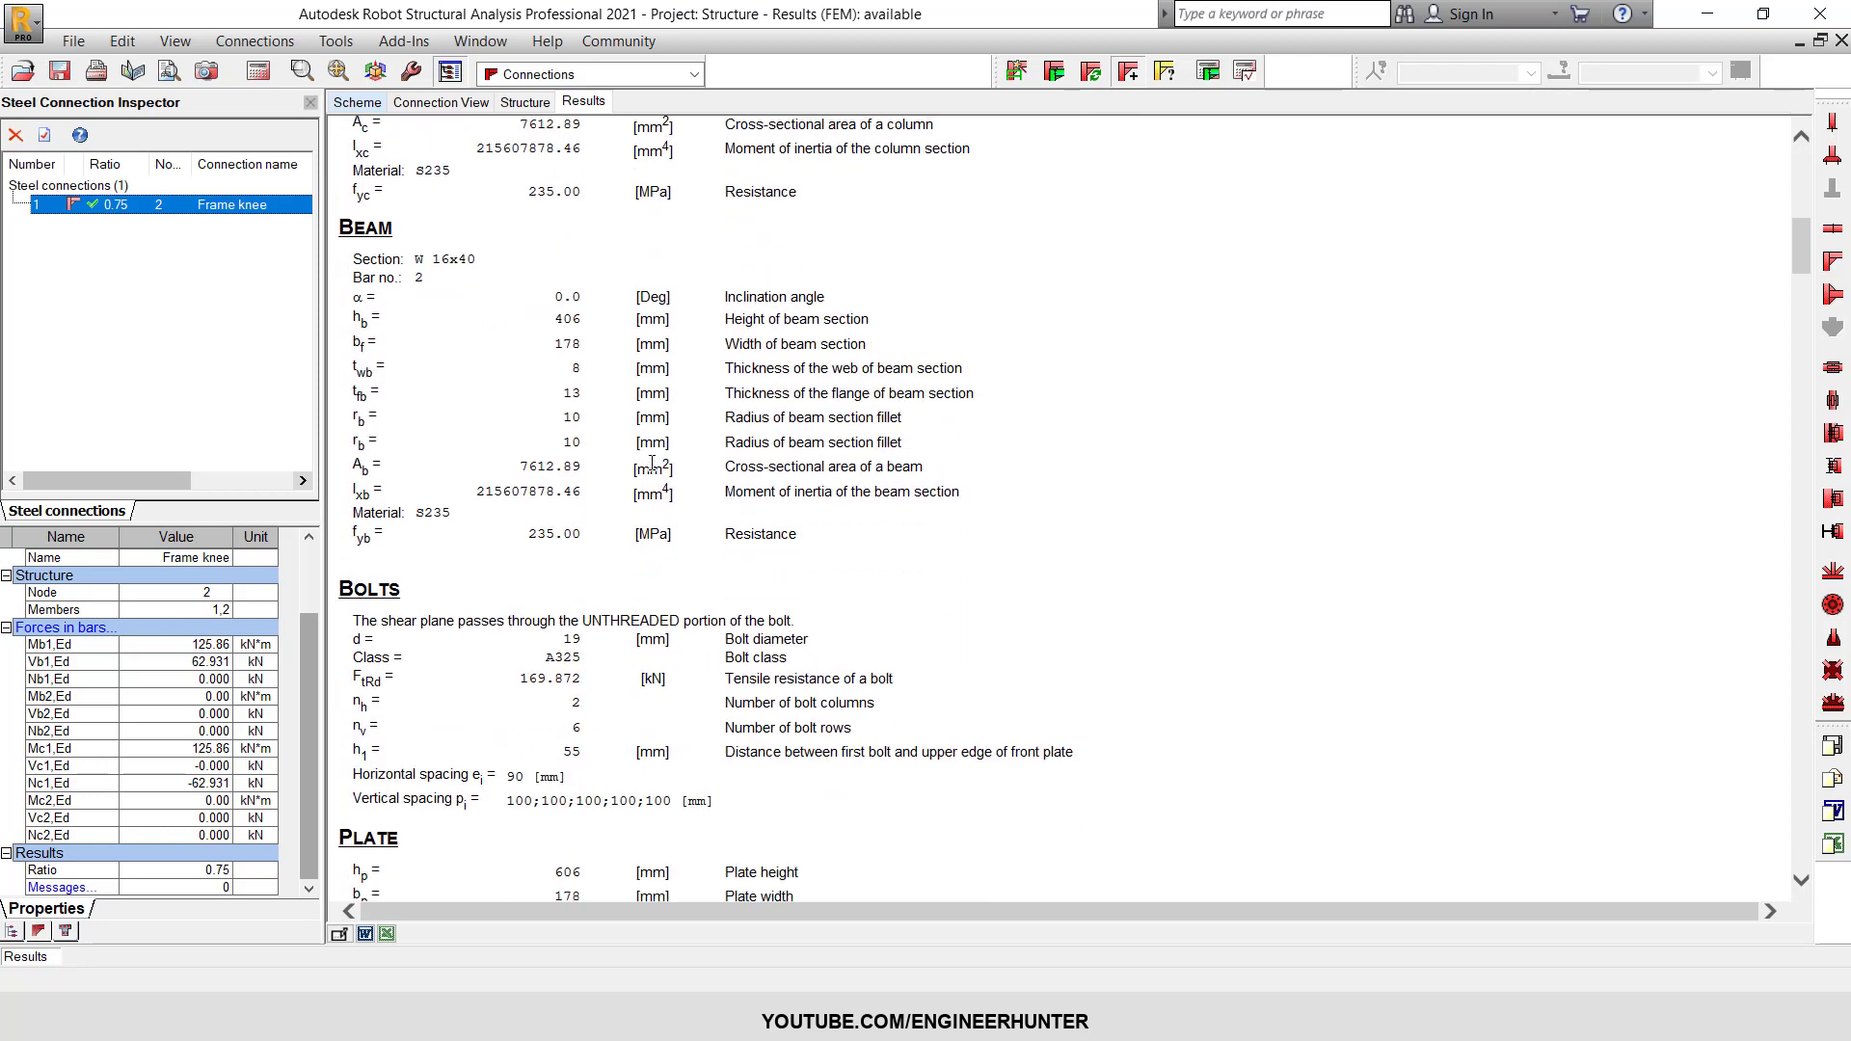
scroll(611, 566, "down", 1)
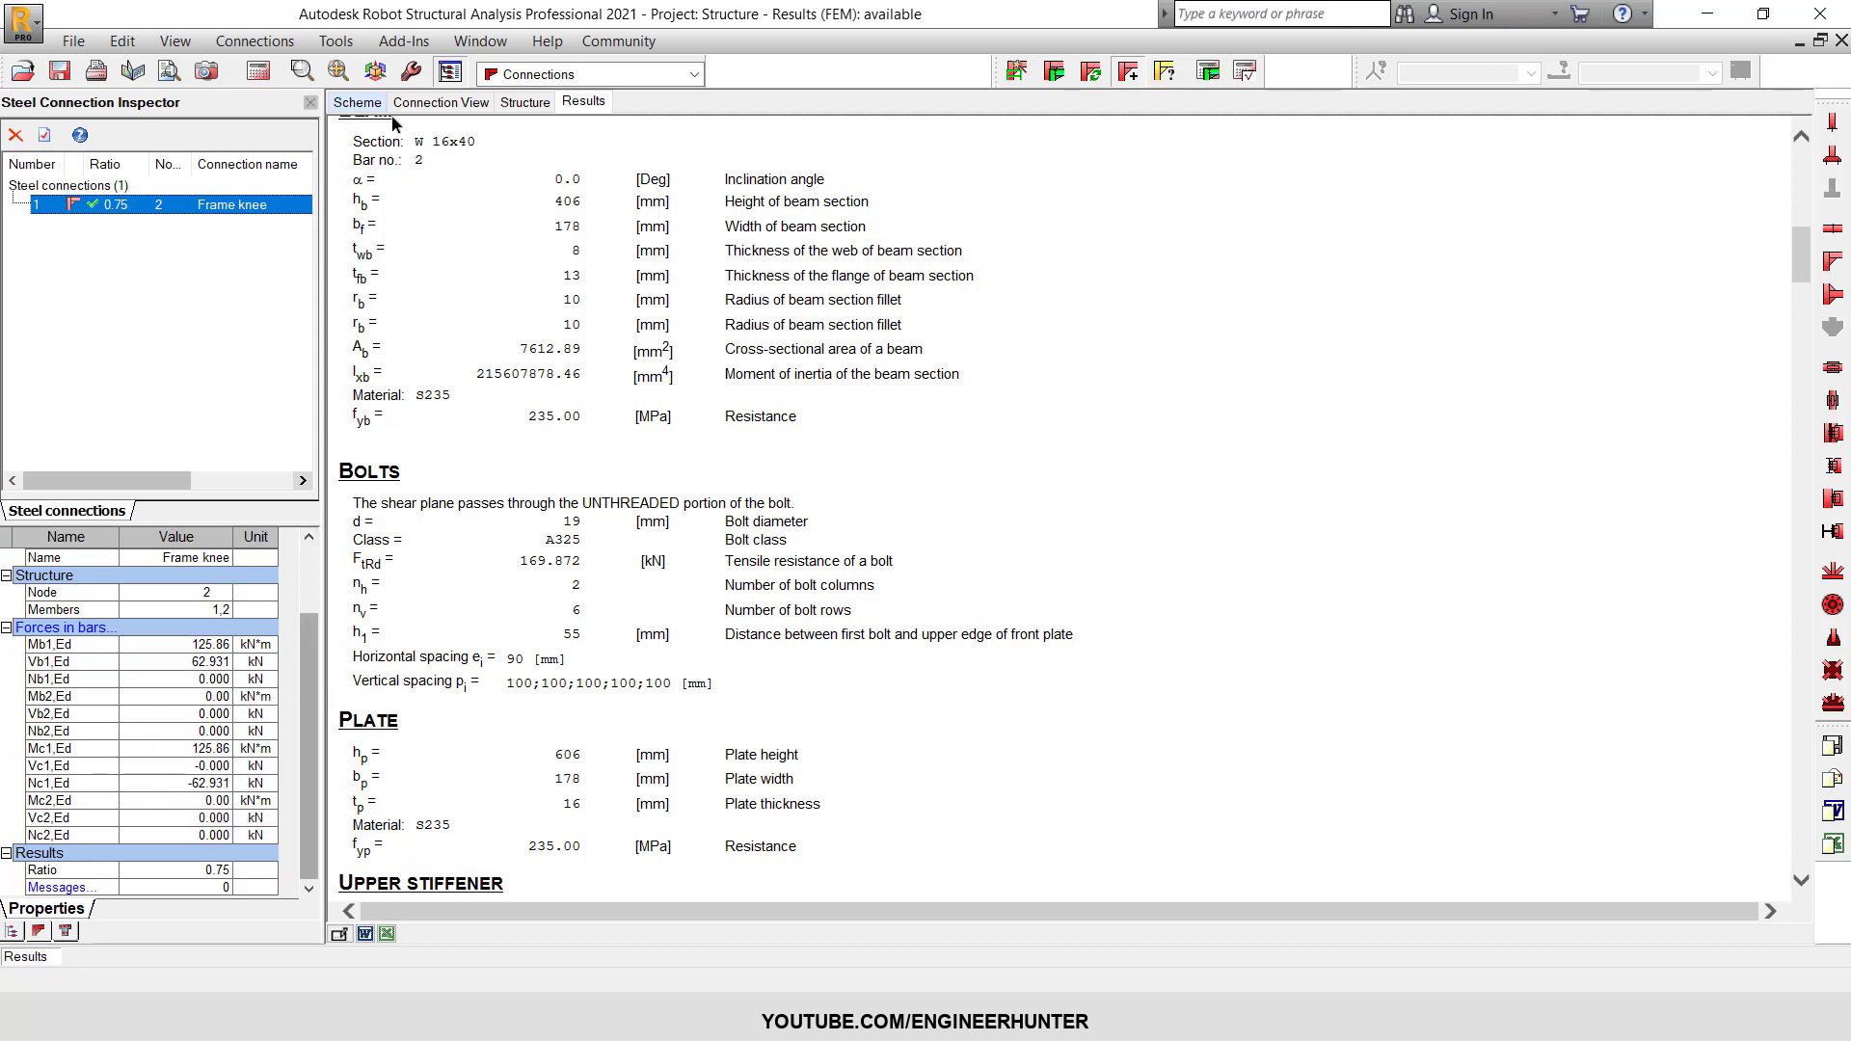
- Glance at the 3D frame model, then return to the design note showing ratio 0.75 OK
left_click(524, 103)
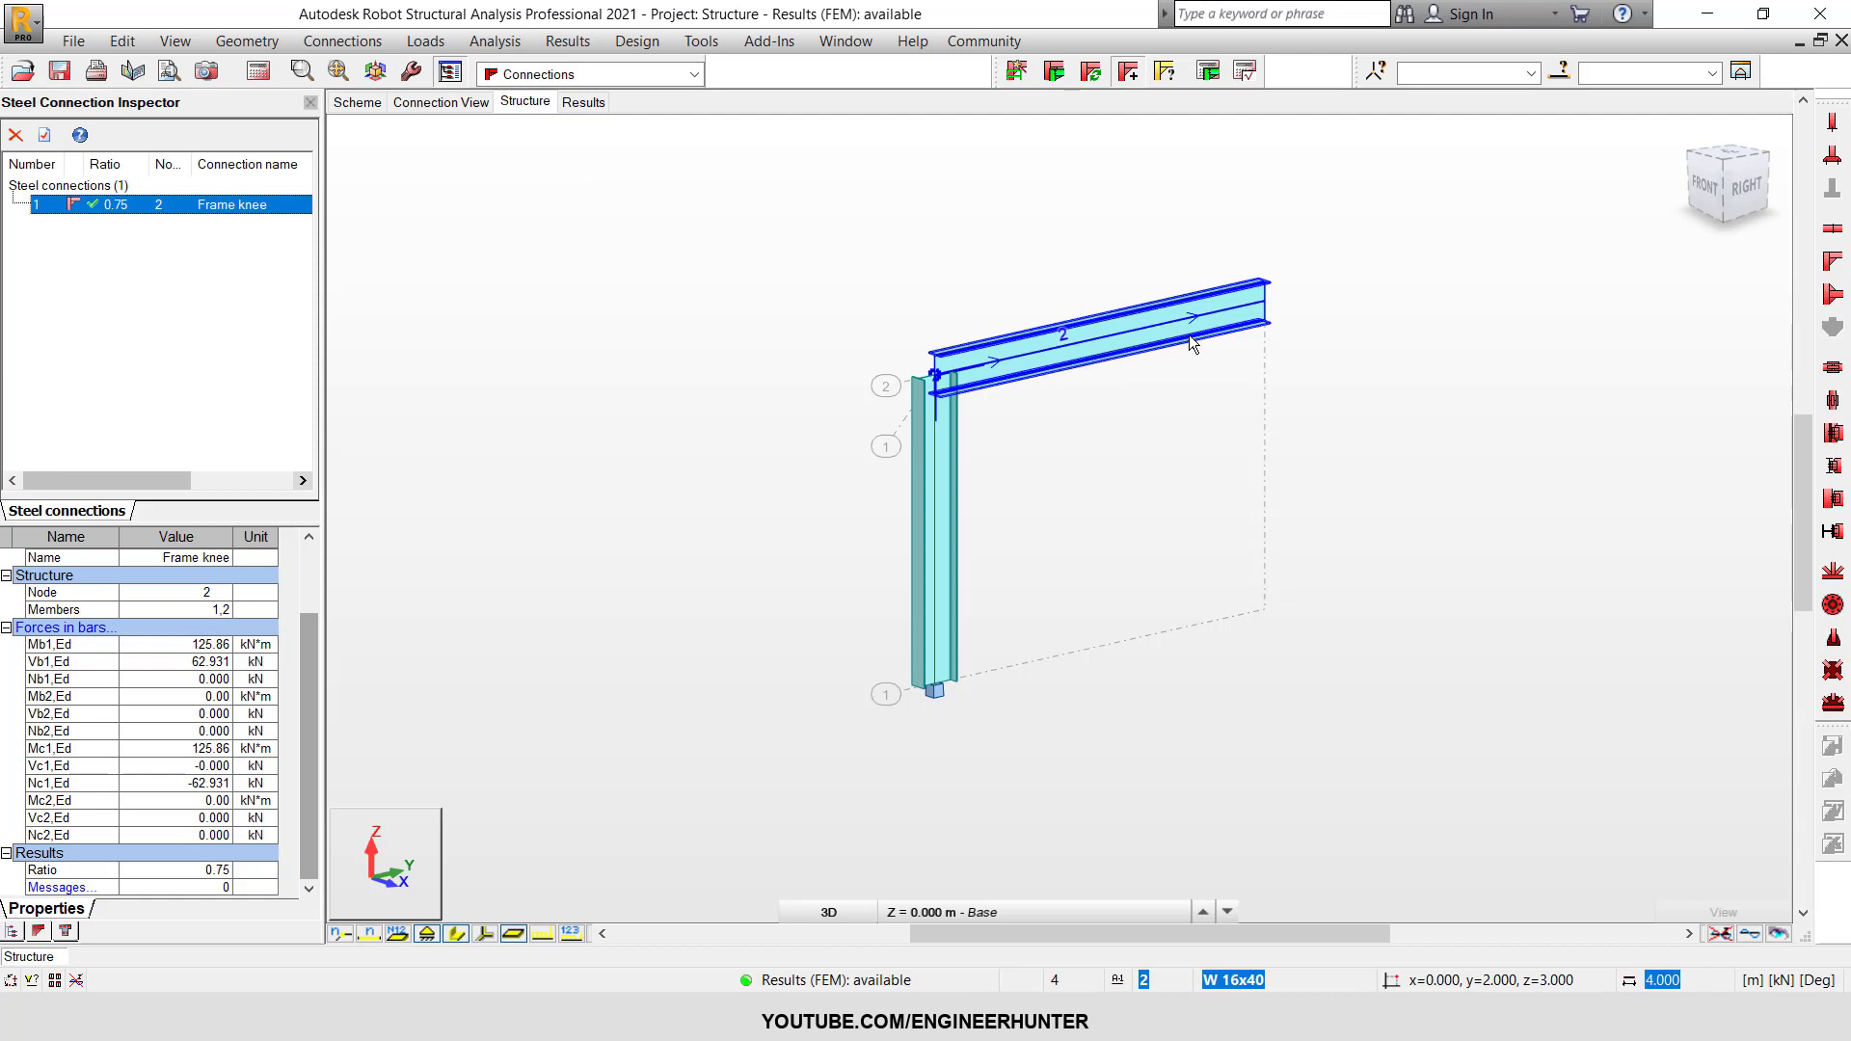
scroll(1192, 334, "up", 1)
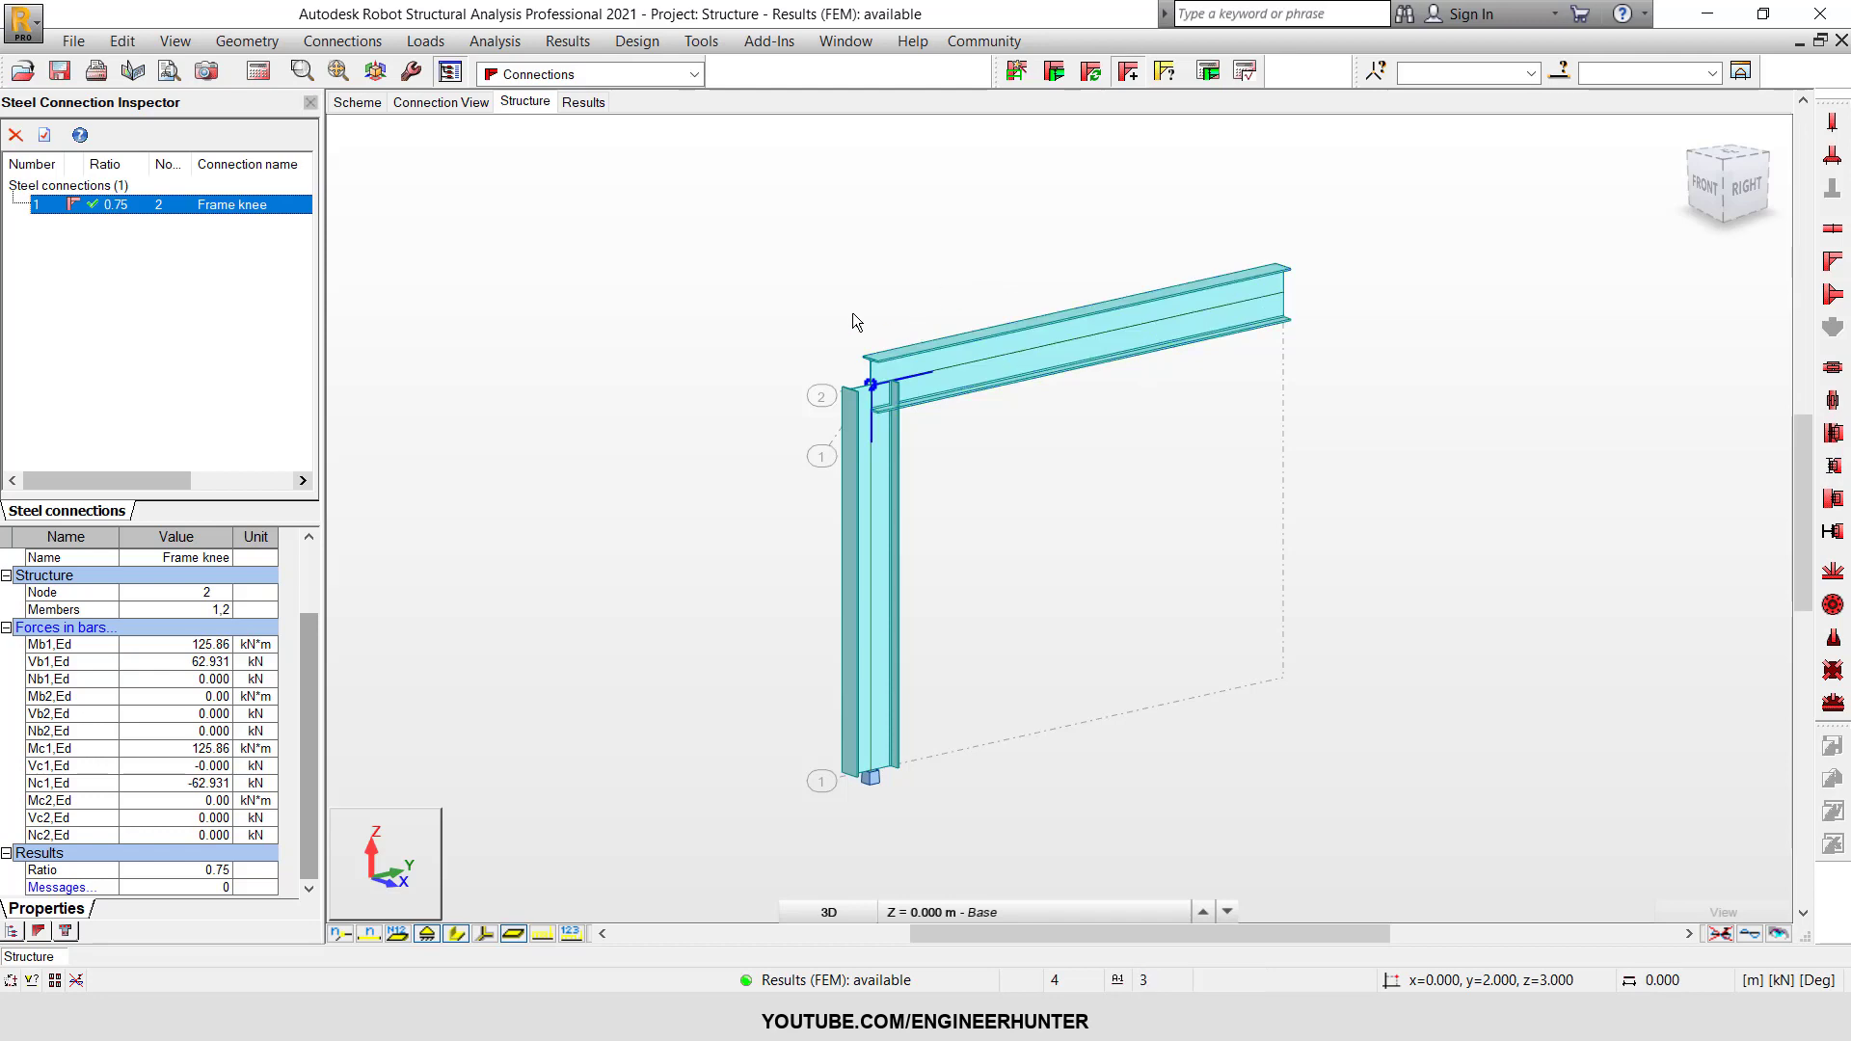
left_click(578, 102)
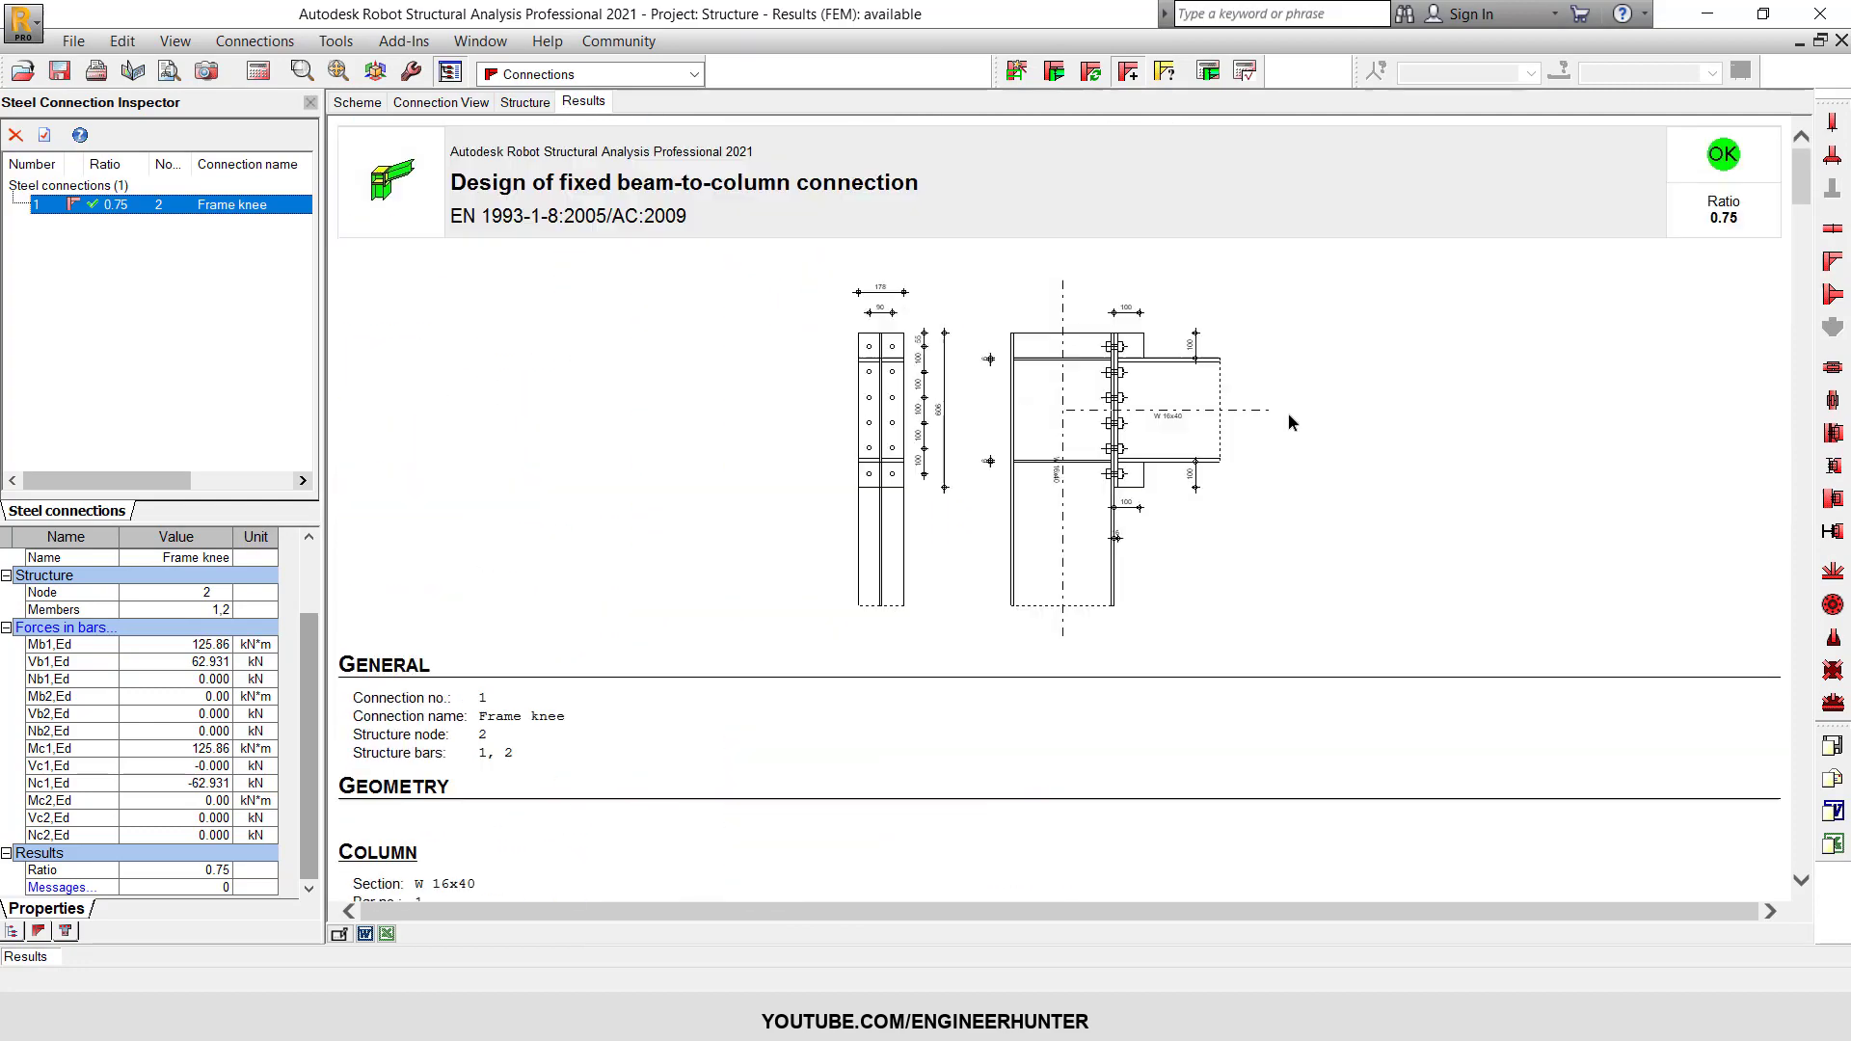
scroll(690, 379, "down", 15)
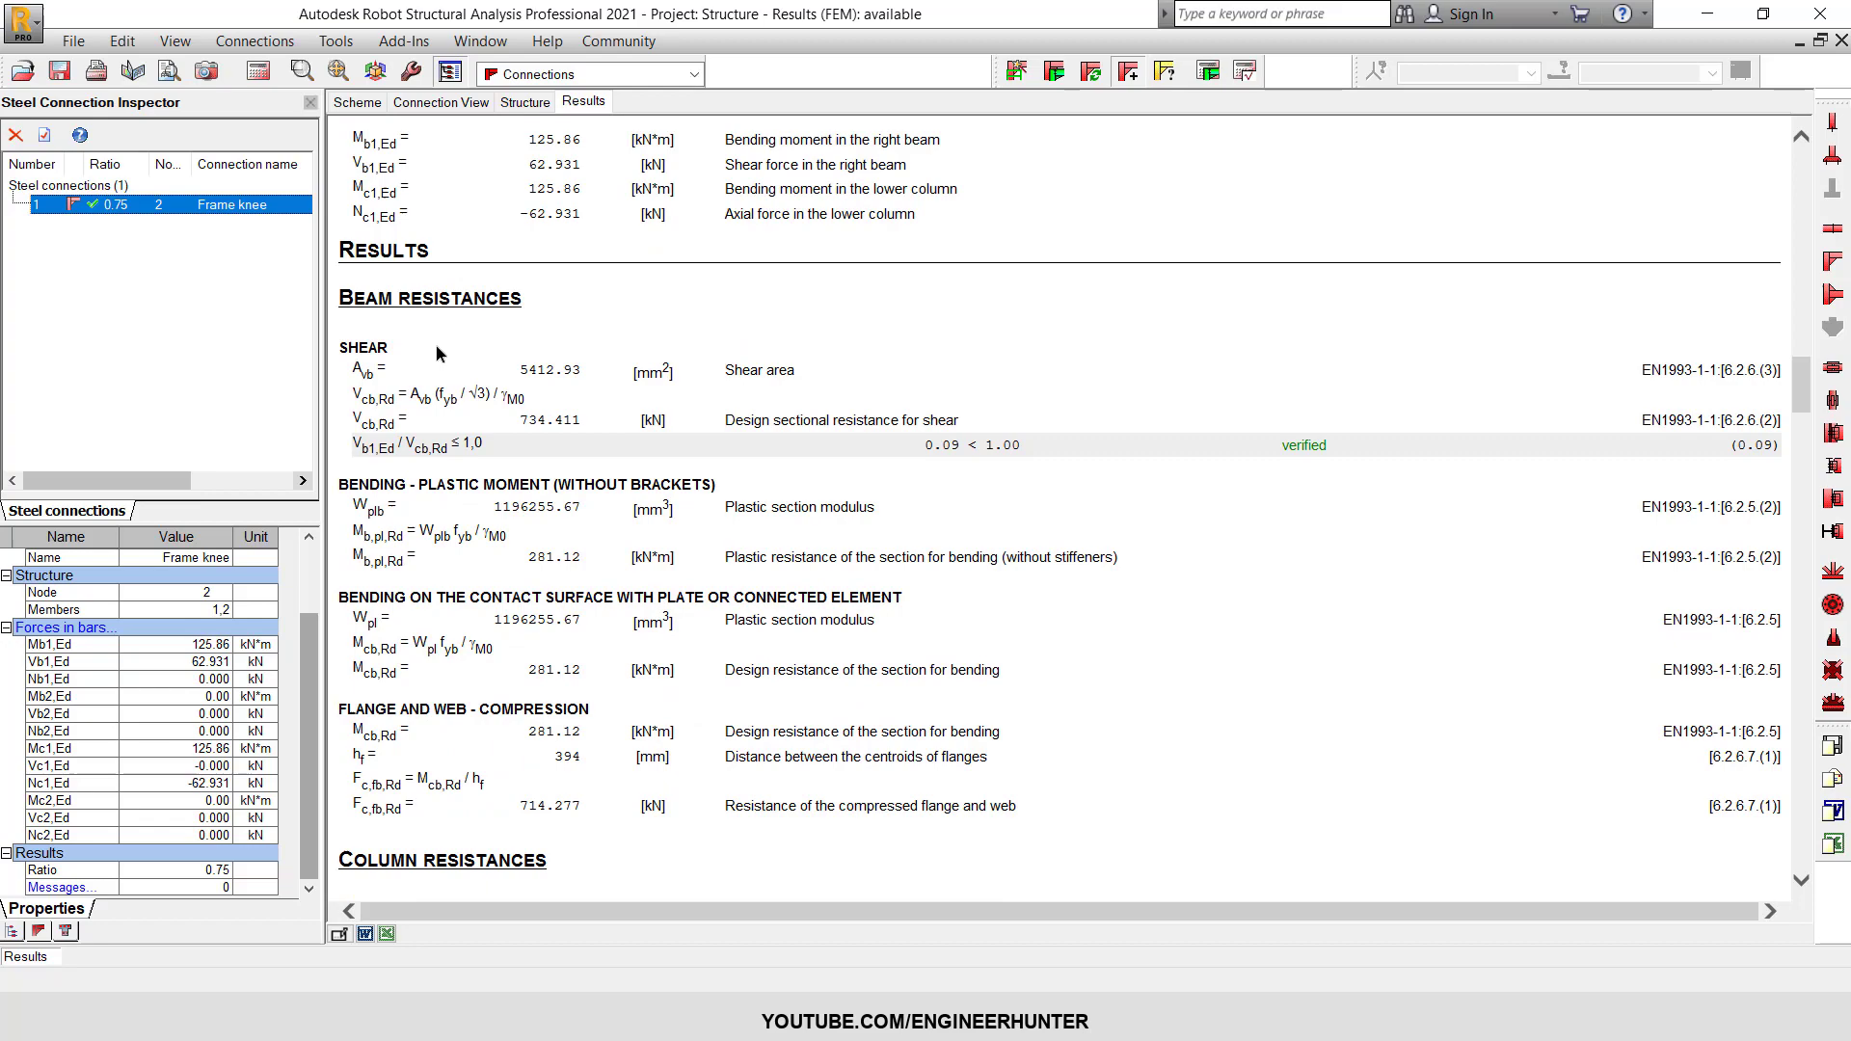
scroll(429, 405, "up", 2)
scroll(935, 455, "down", 2)
scroll(617, 417, "down", 18)
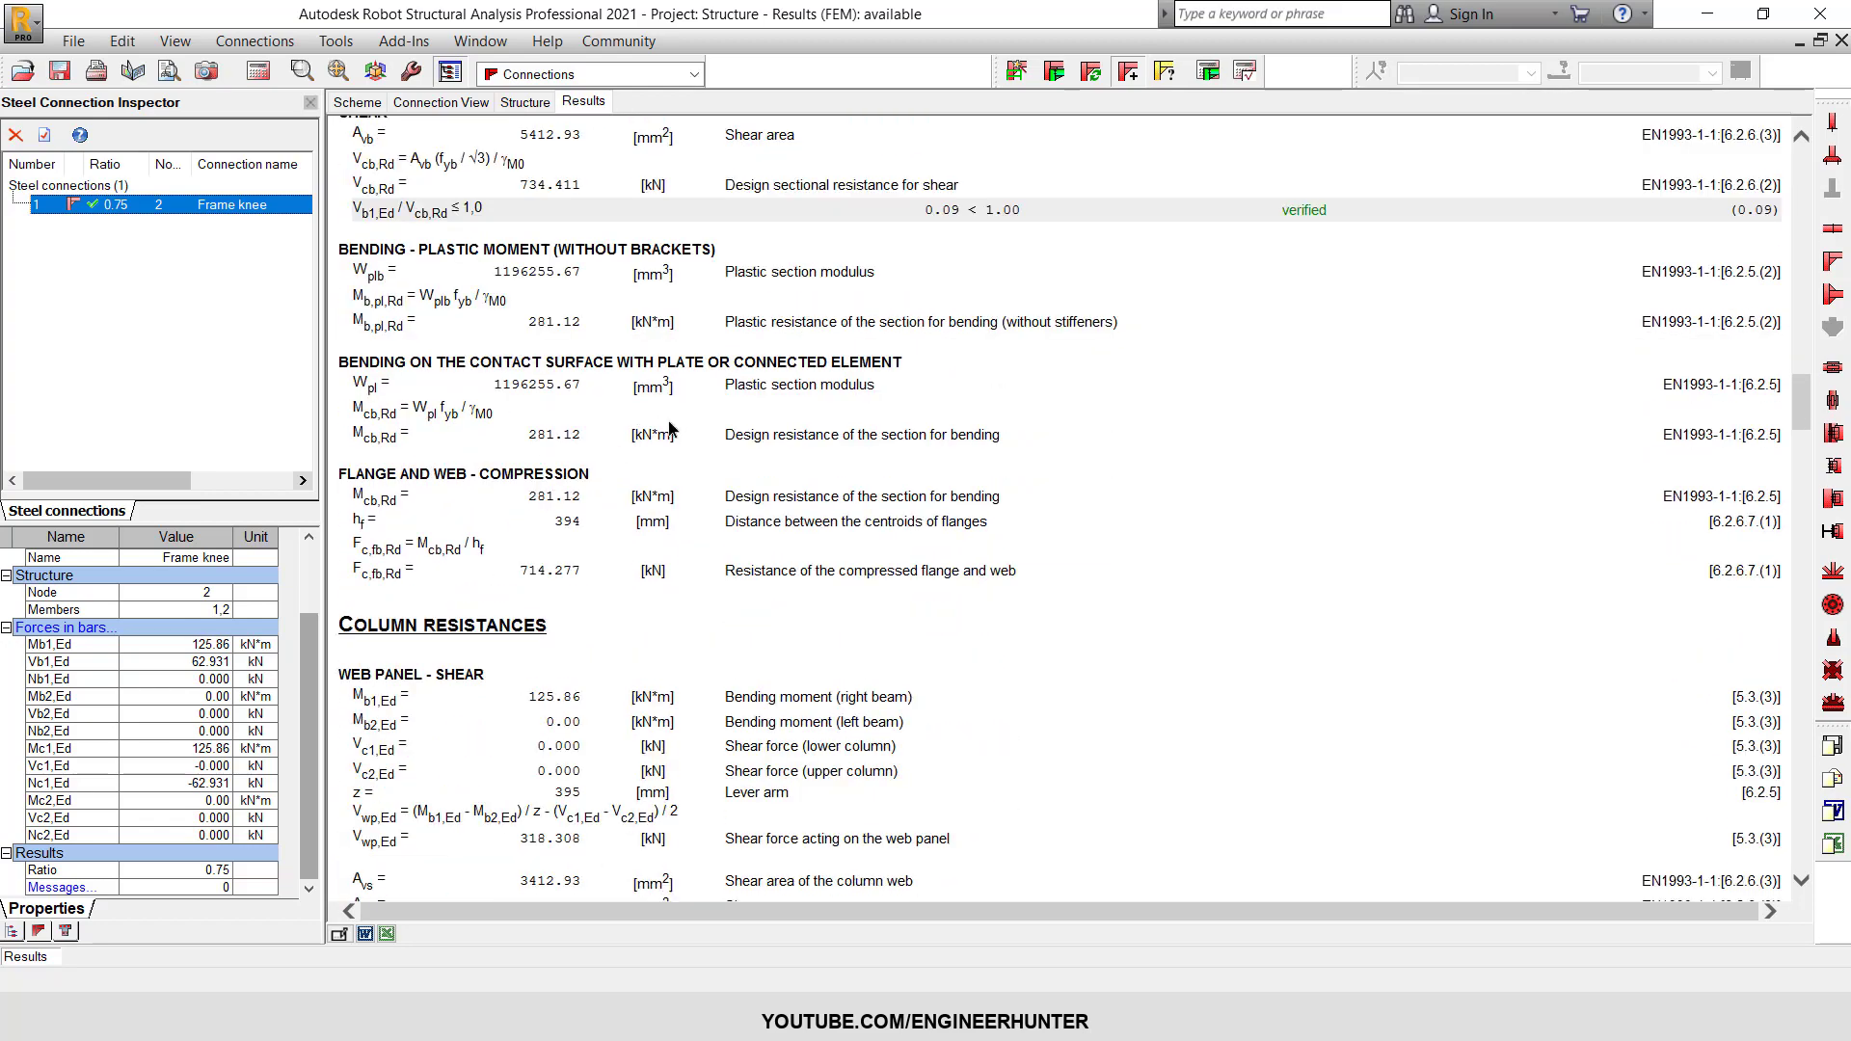
scroll(672, 427, "down", 3)
scroll(437, 198, "up", 5)
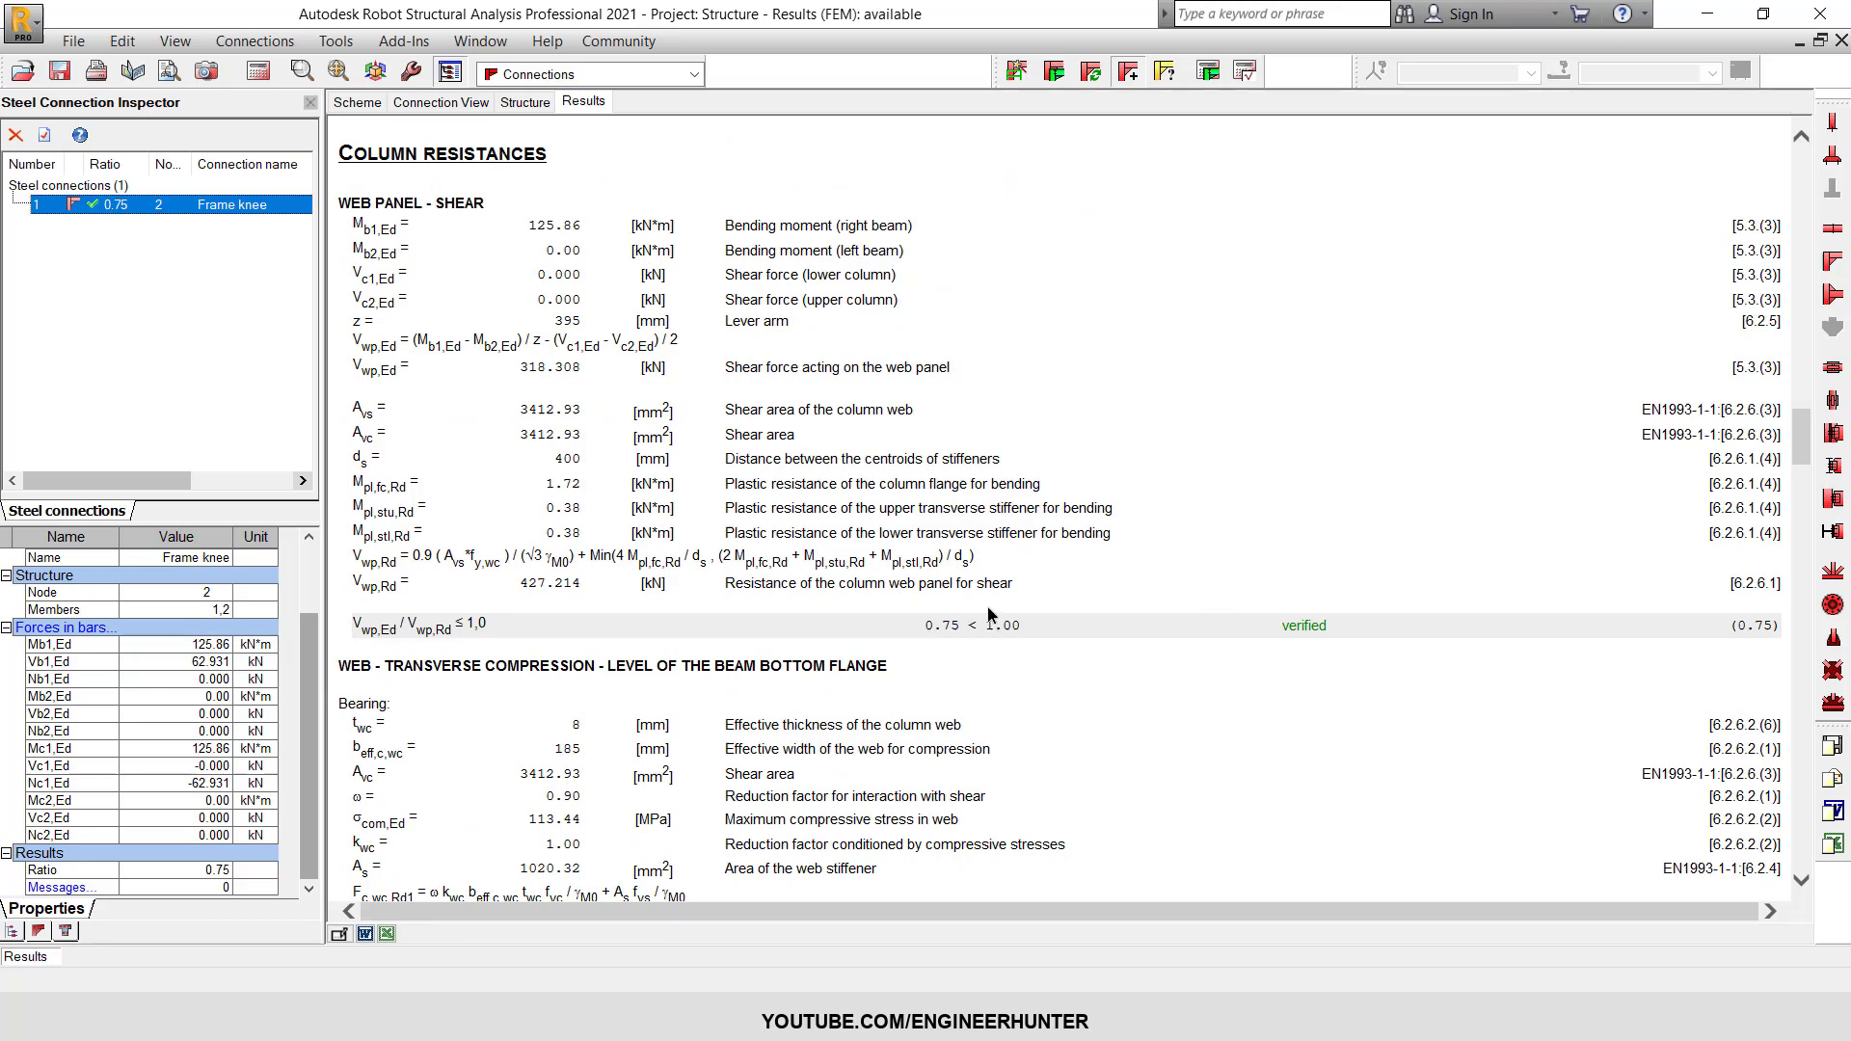
scroll(1217, 597, "down", 12)
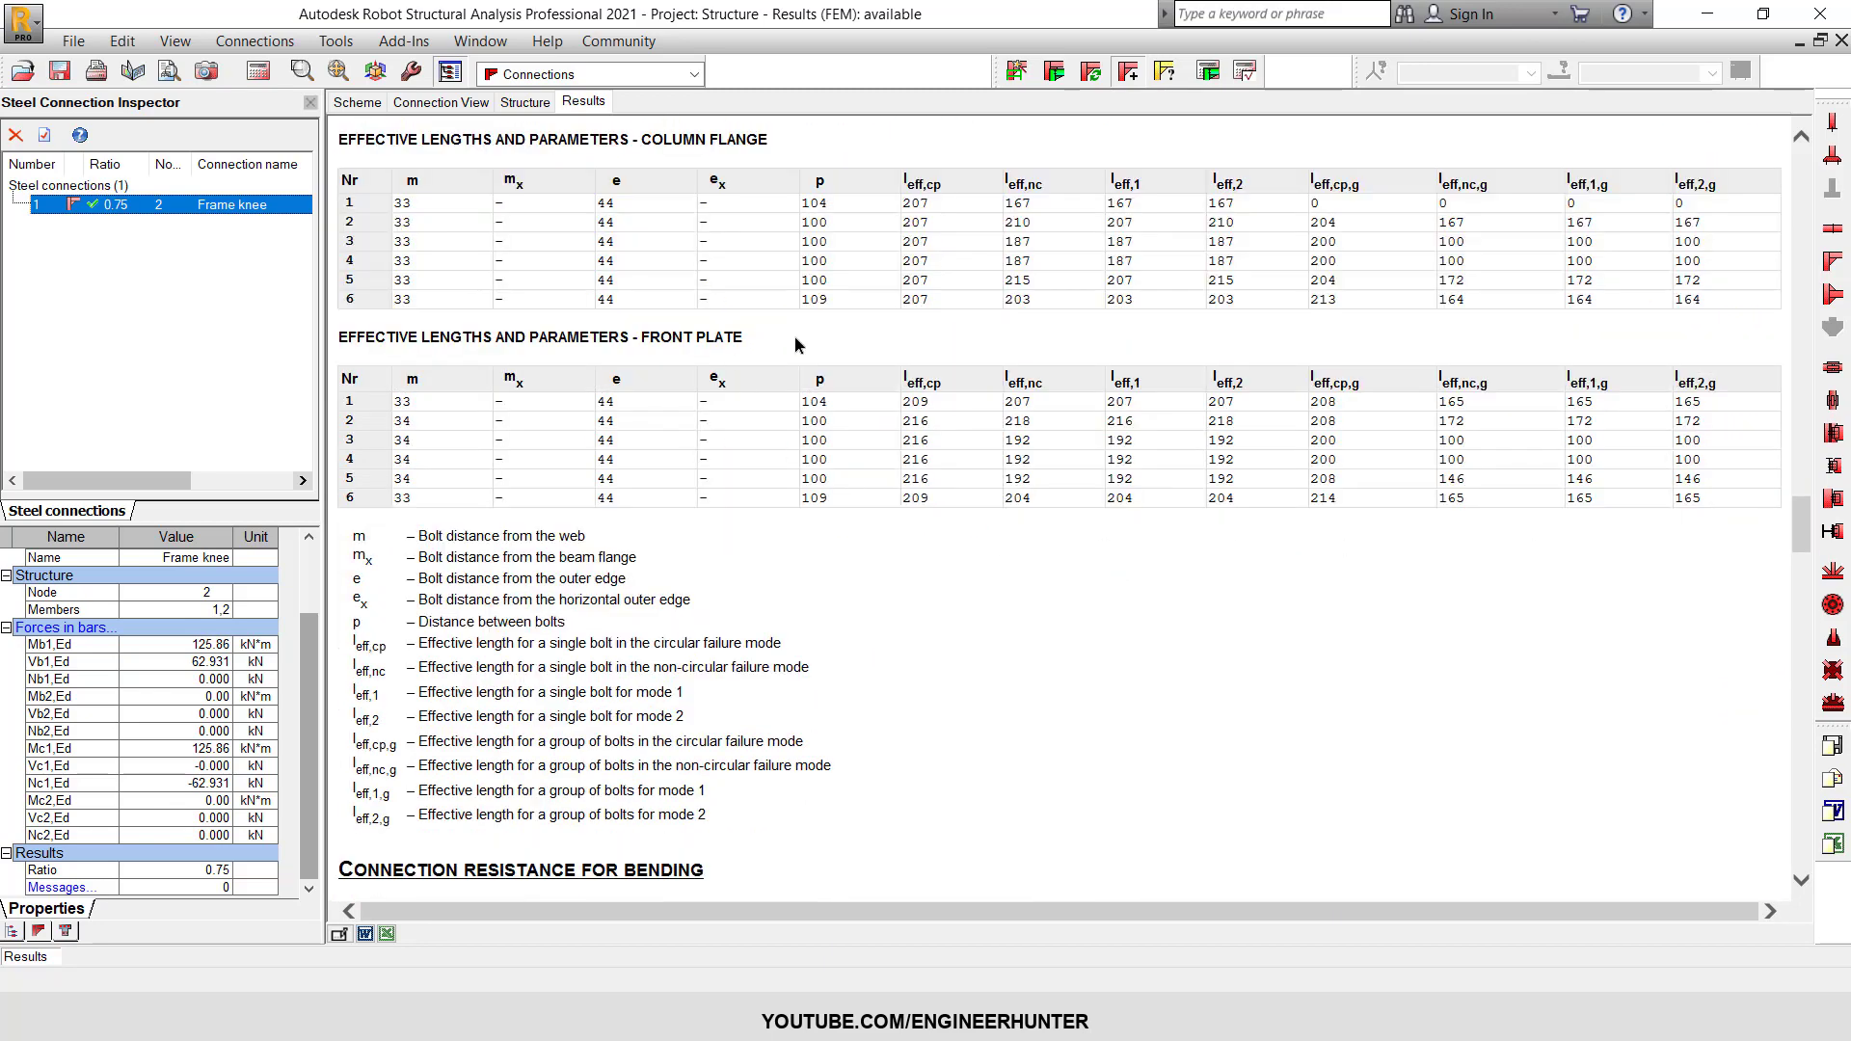
scroll(806, 343, "down", 20)
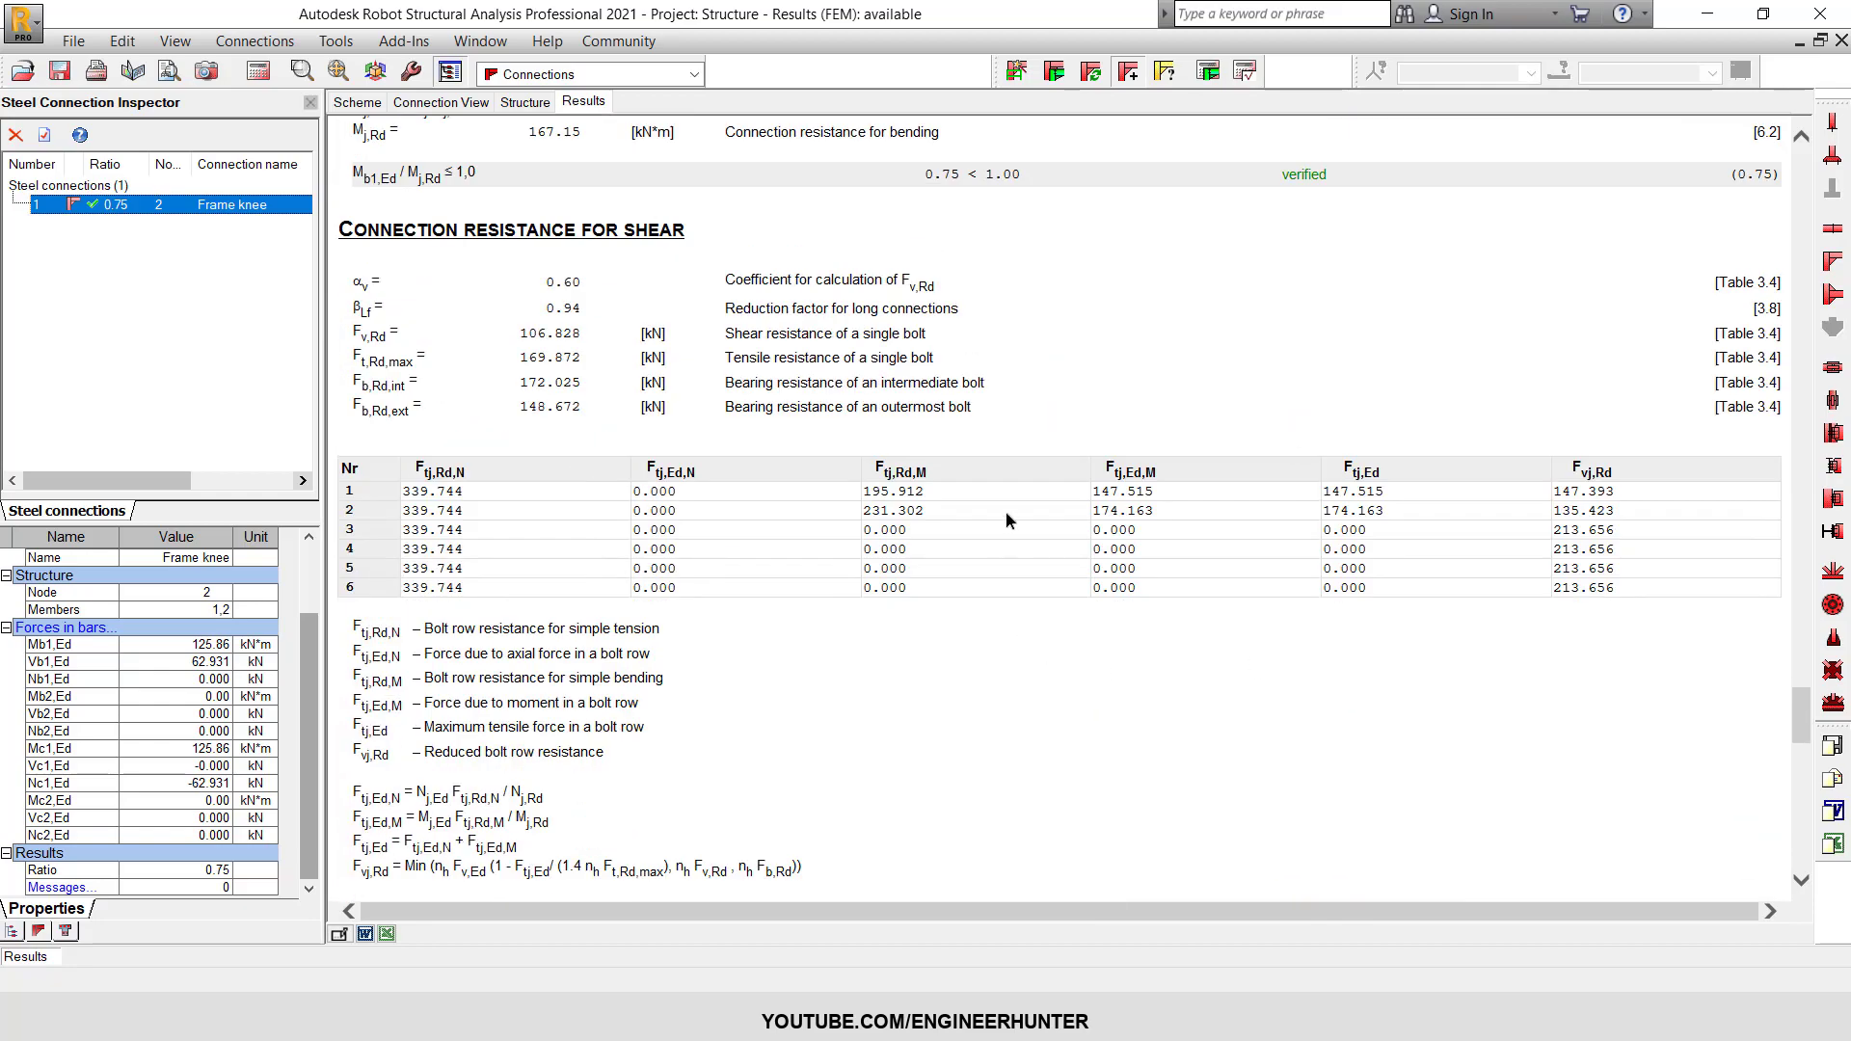
scroll(896, 583, "down", 15)
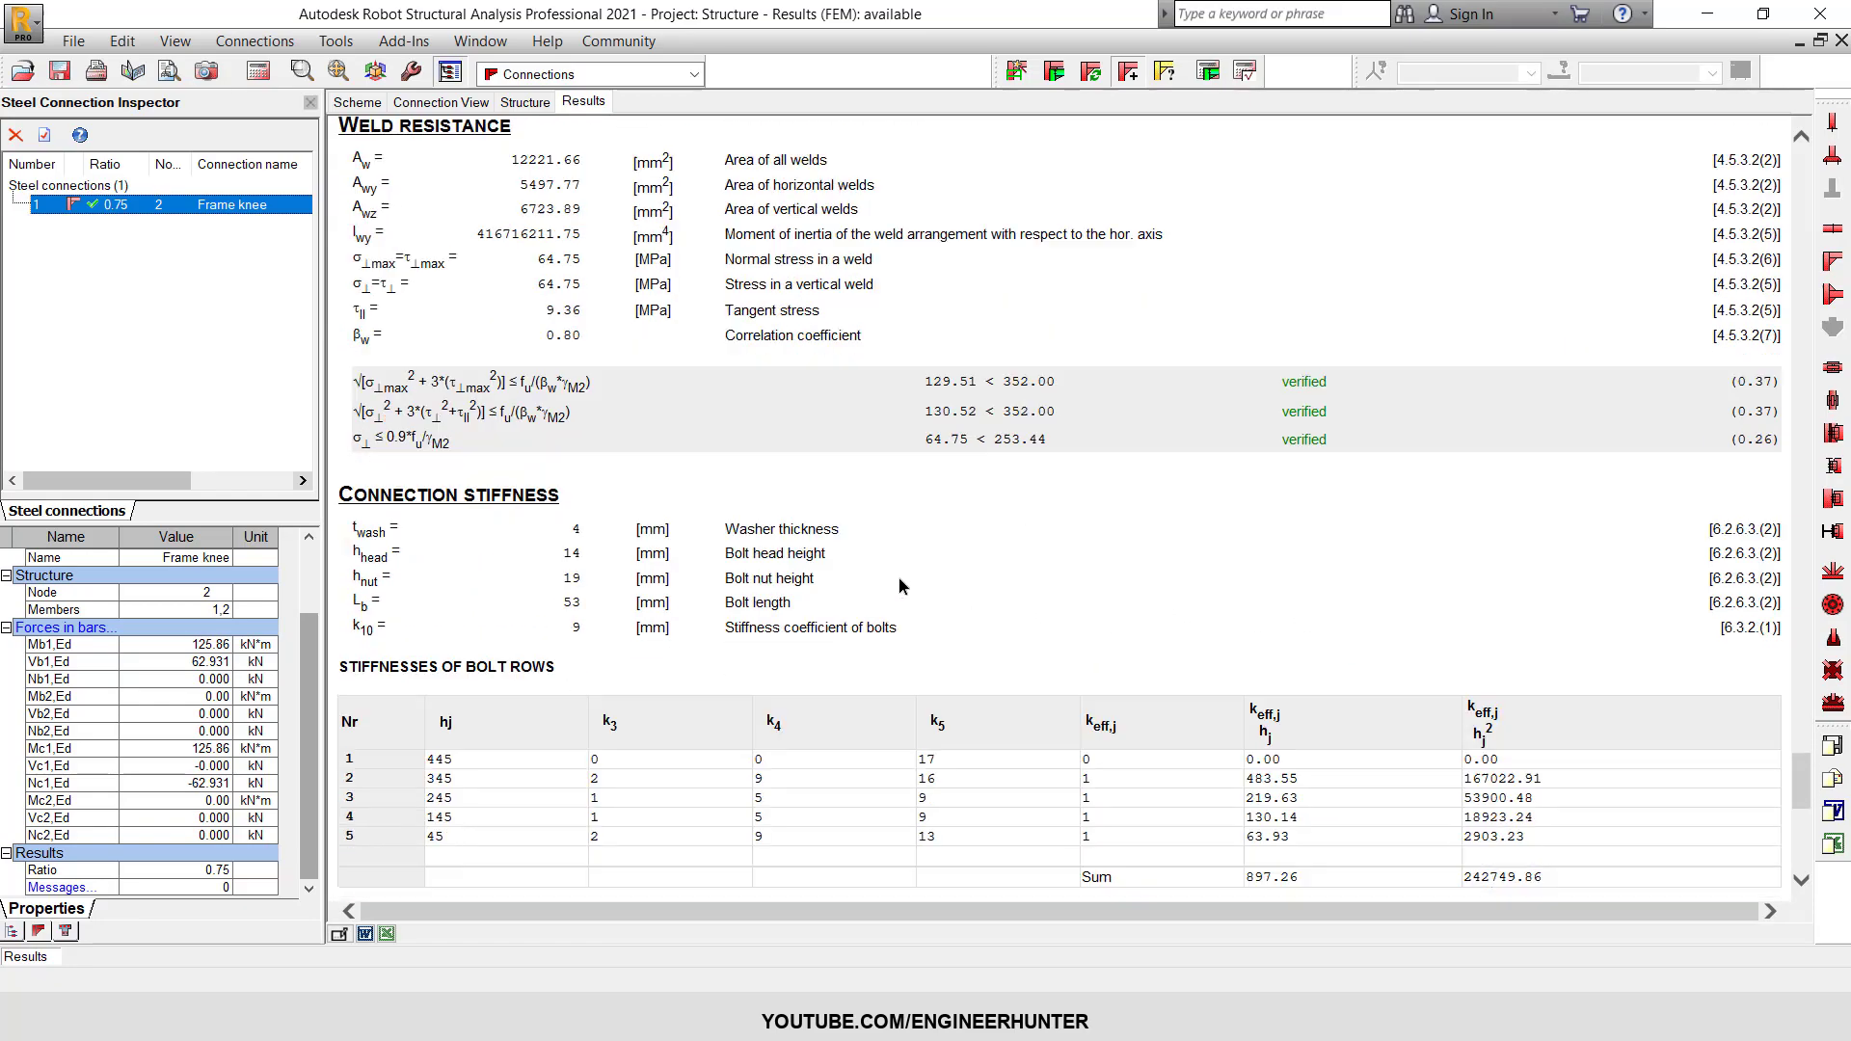
left_click_drag(1799, 840, 1795, 188)
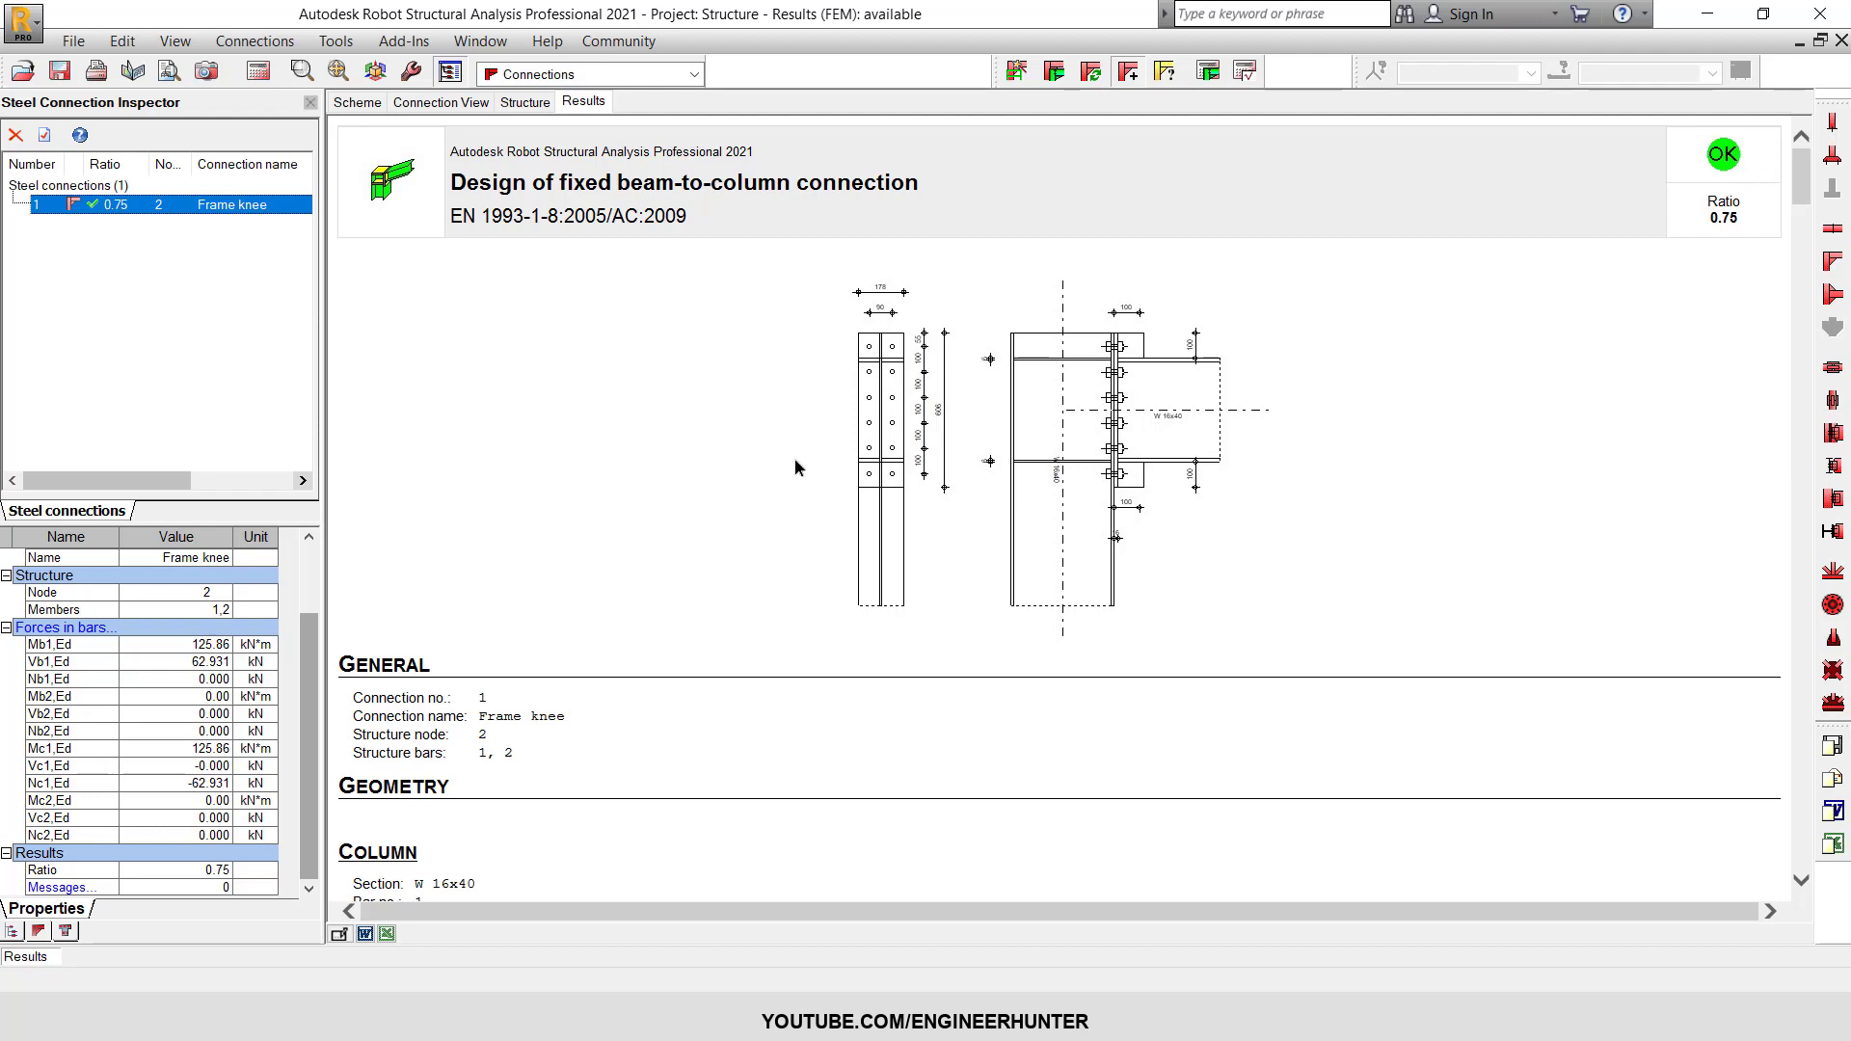
scroll(1090, 414, "down", 12)
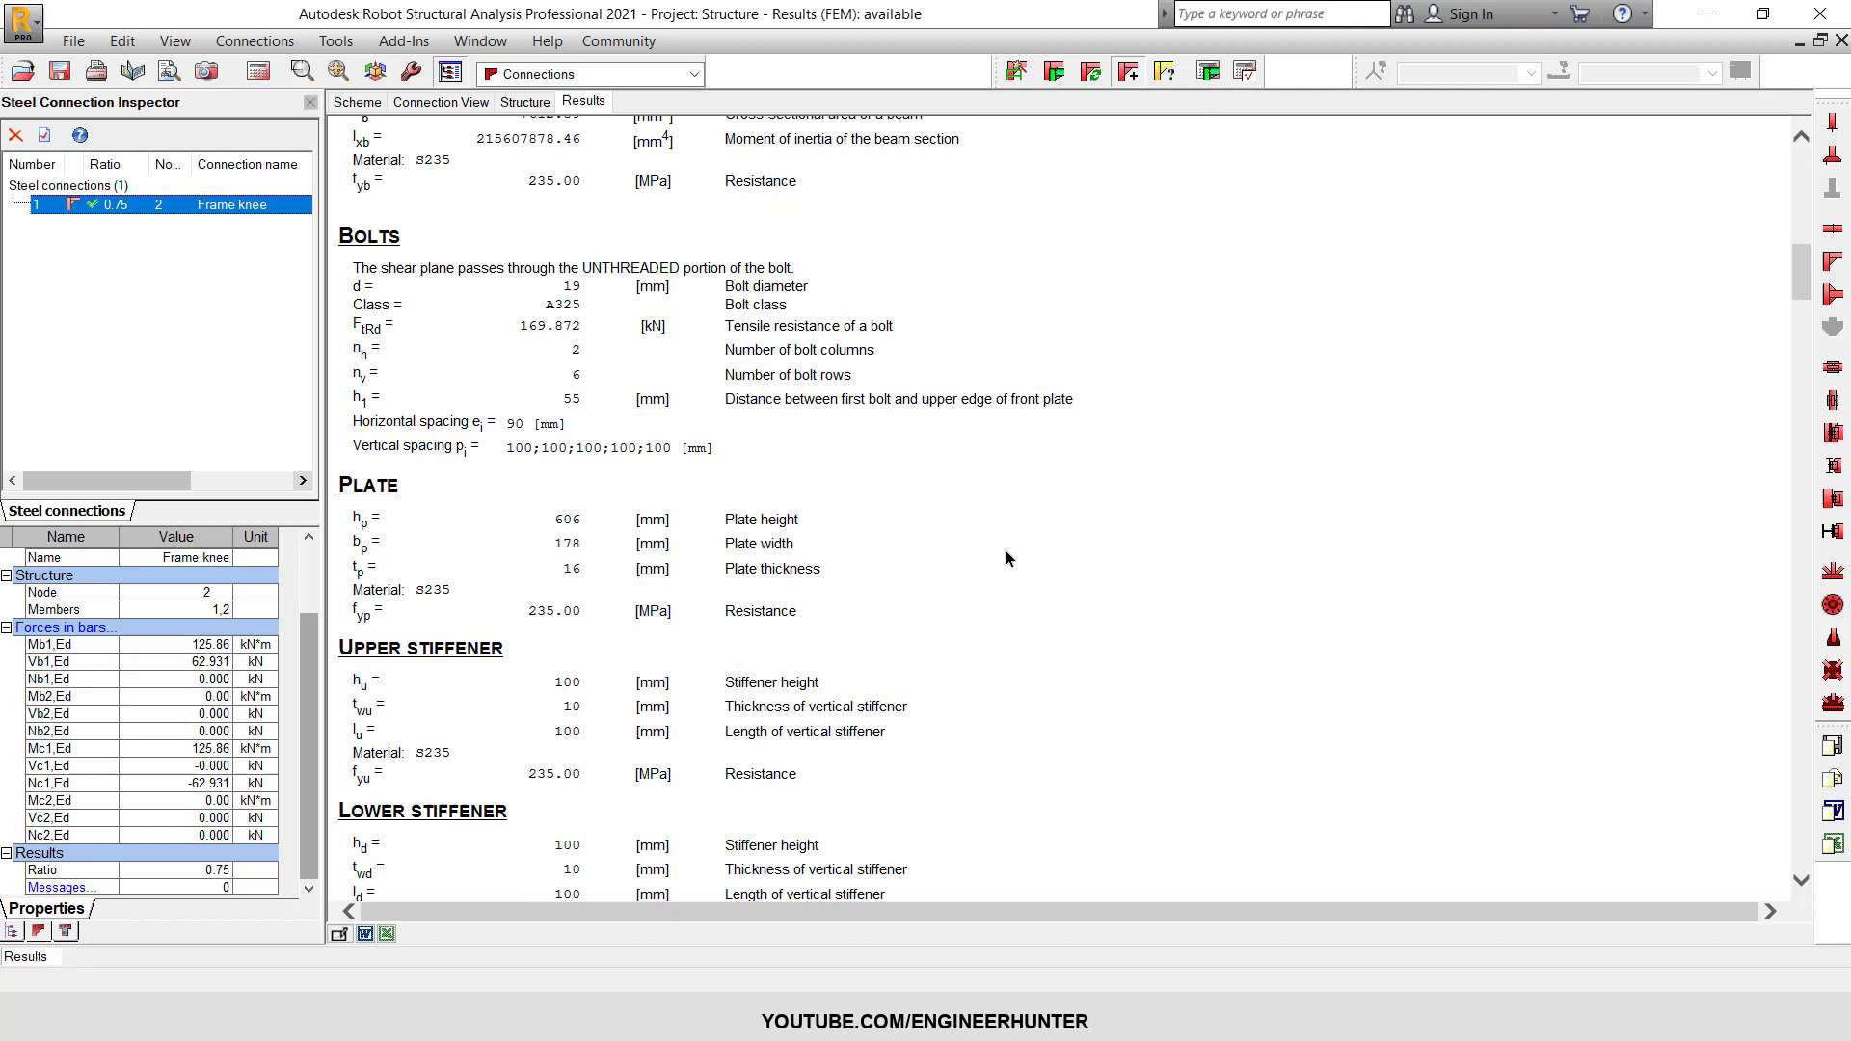
- Display the 3D frame knee connection model with its bolted end plate and stiffeners
left_click(451, 102)
left_click(525, 101)
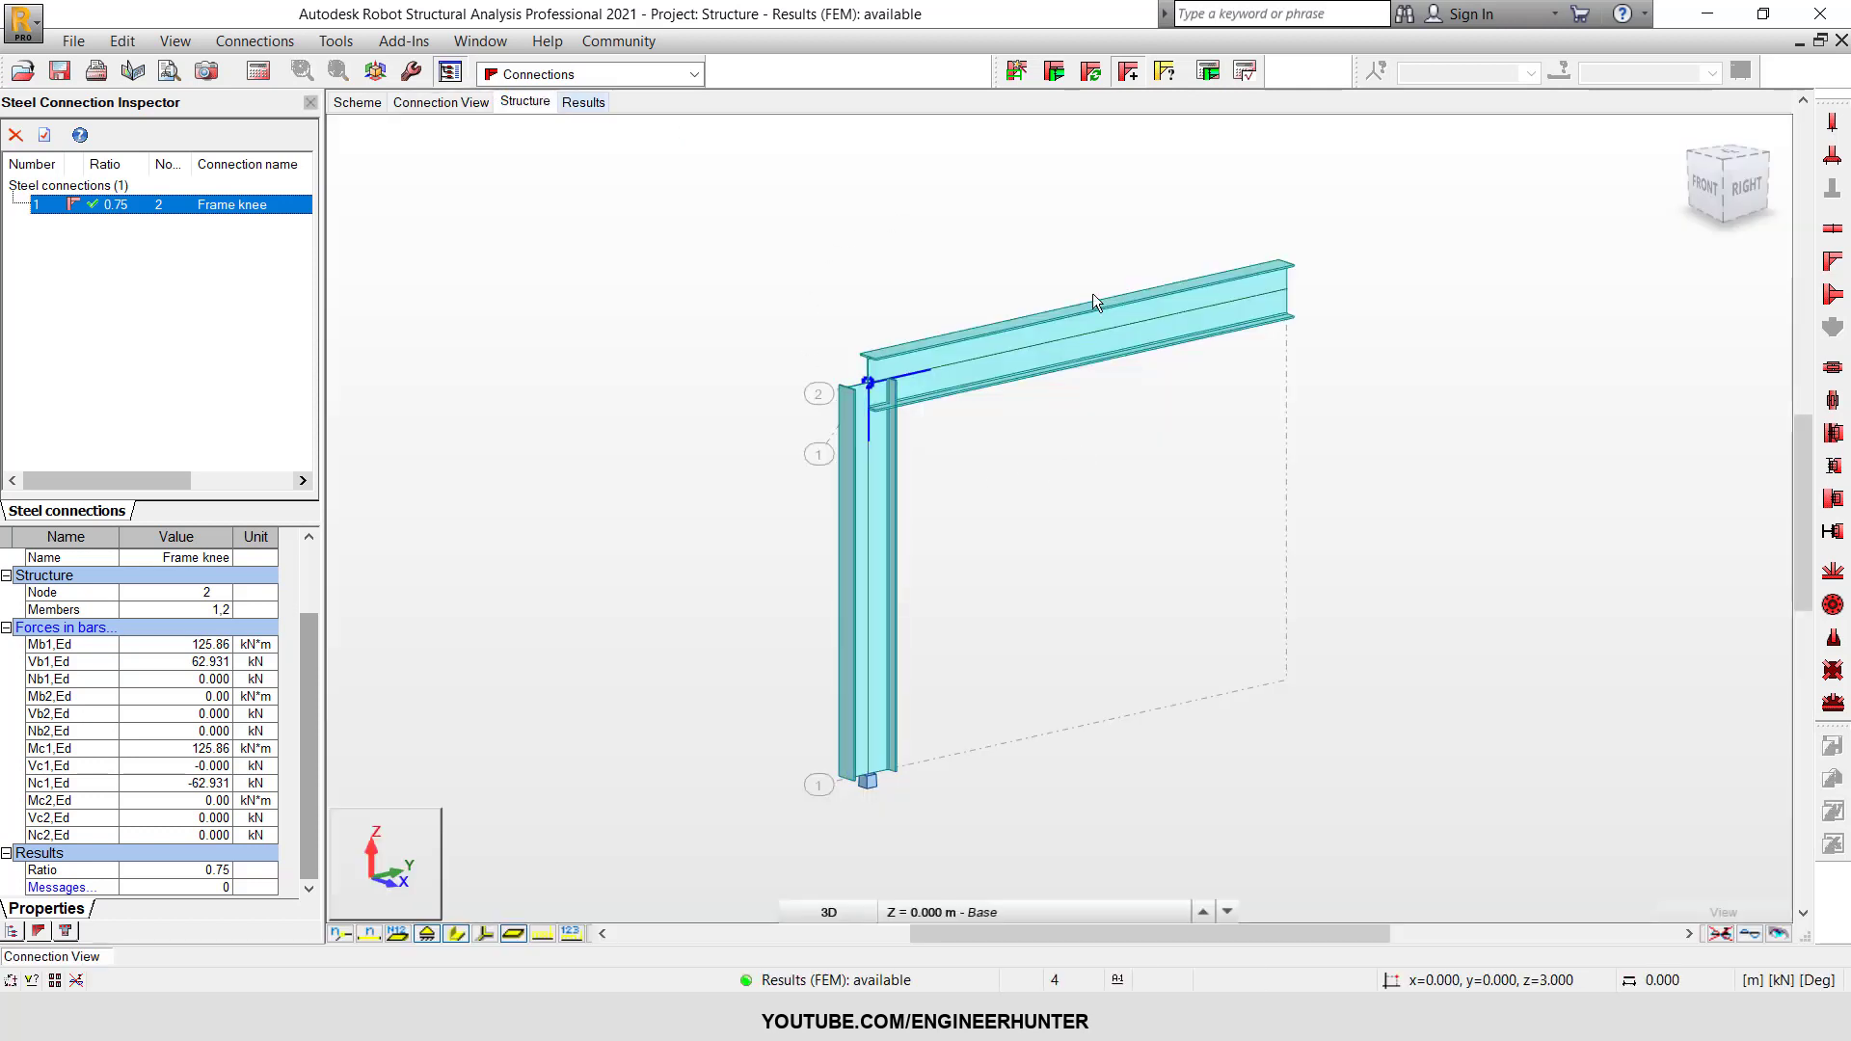
left_click(935, 407)
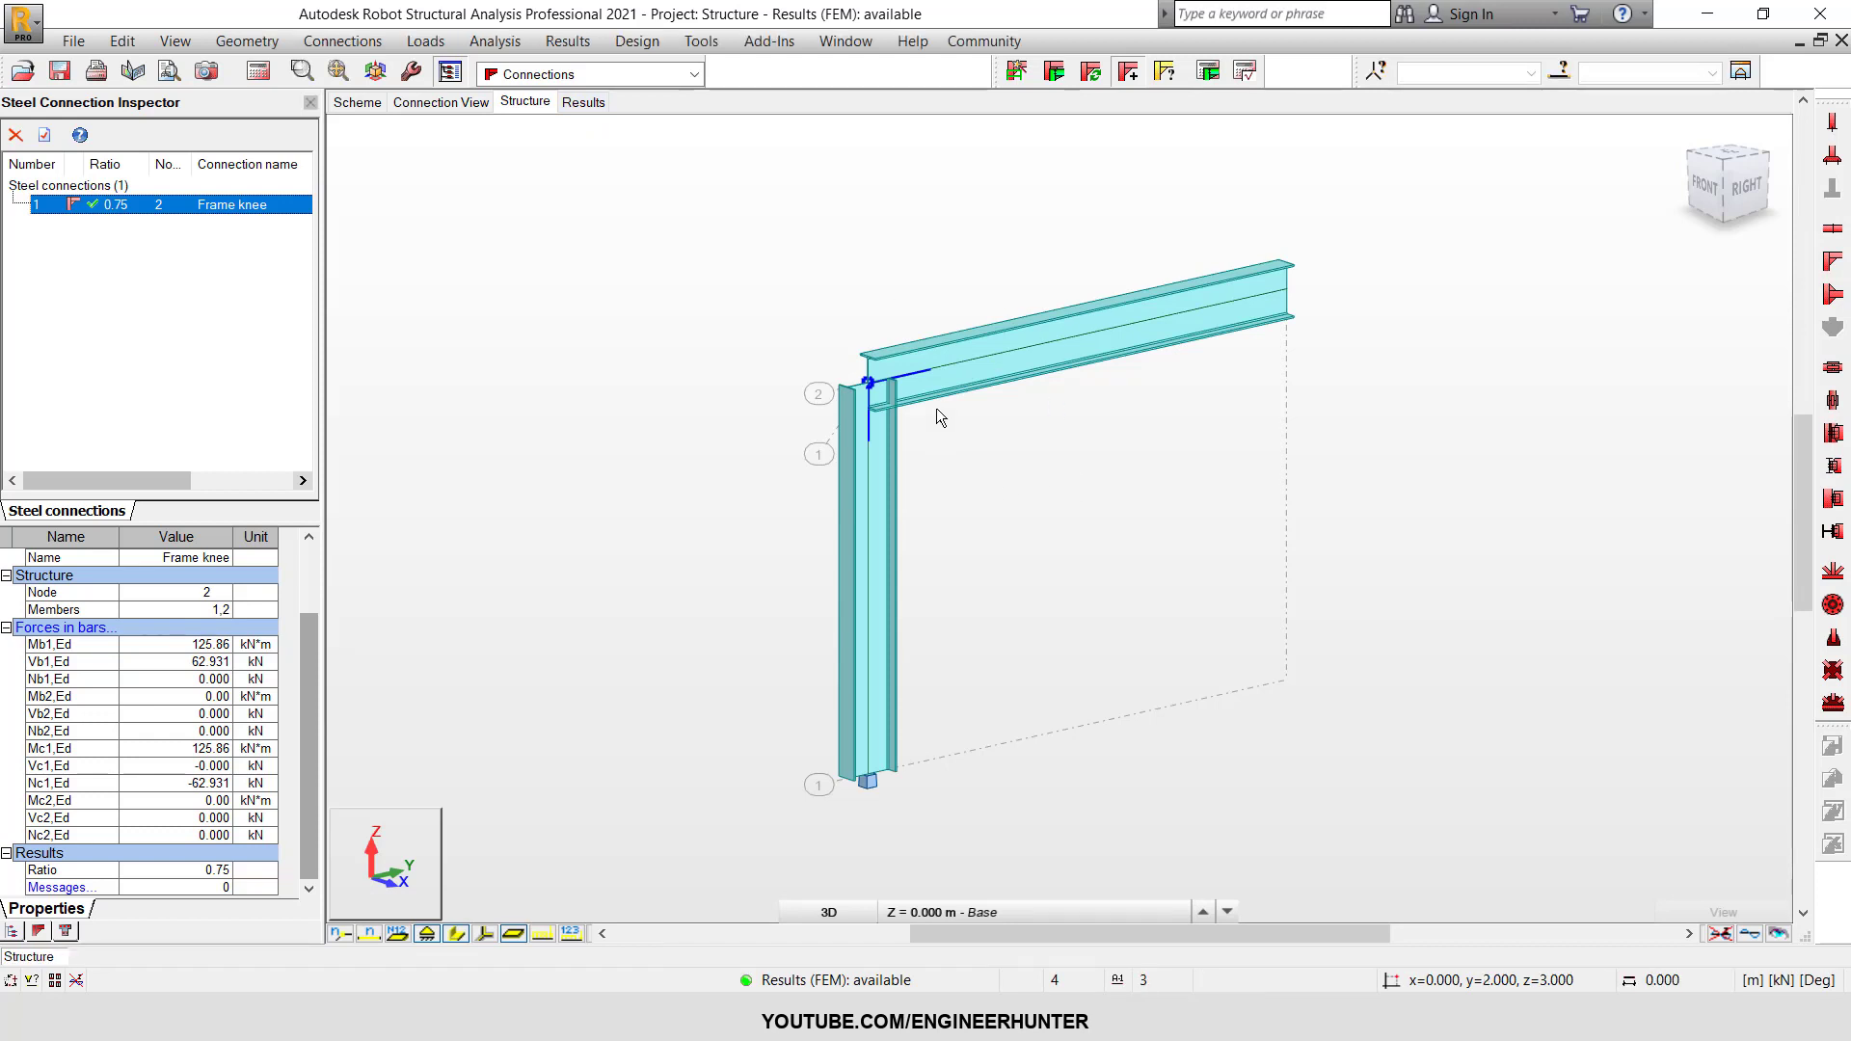
left_click(452, 102)
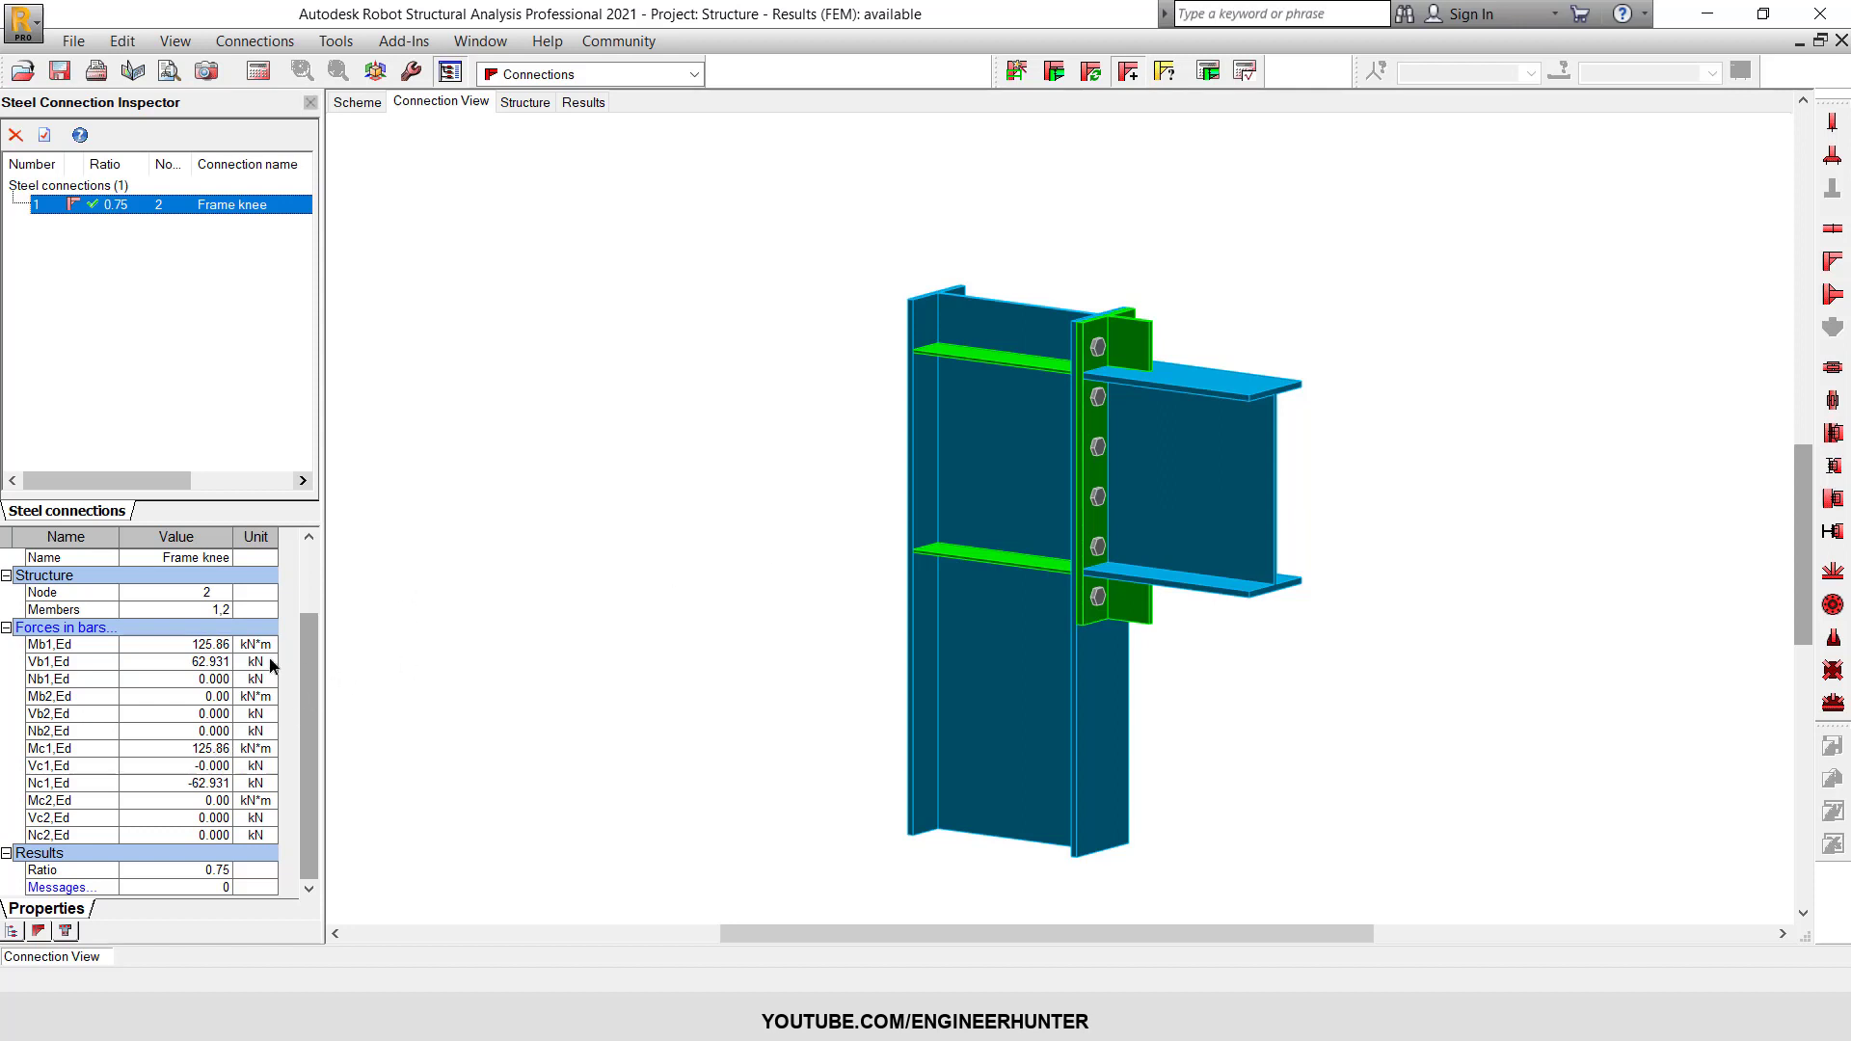
- Pan and orbit the frame knee connection to view the end plate, bolts and stiffeners from another side
left_click_drag(308, 644, 309, 561)
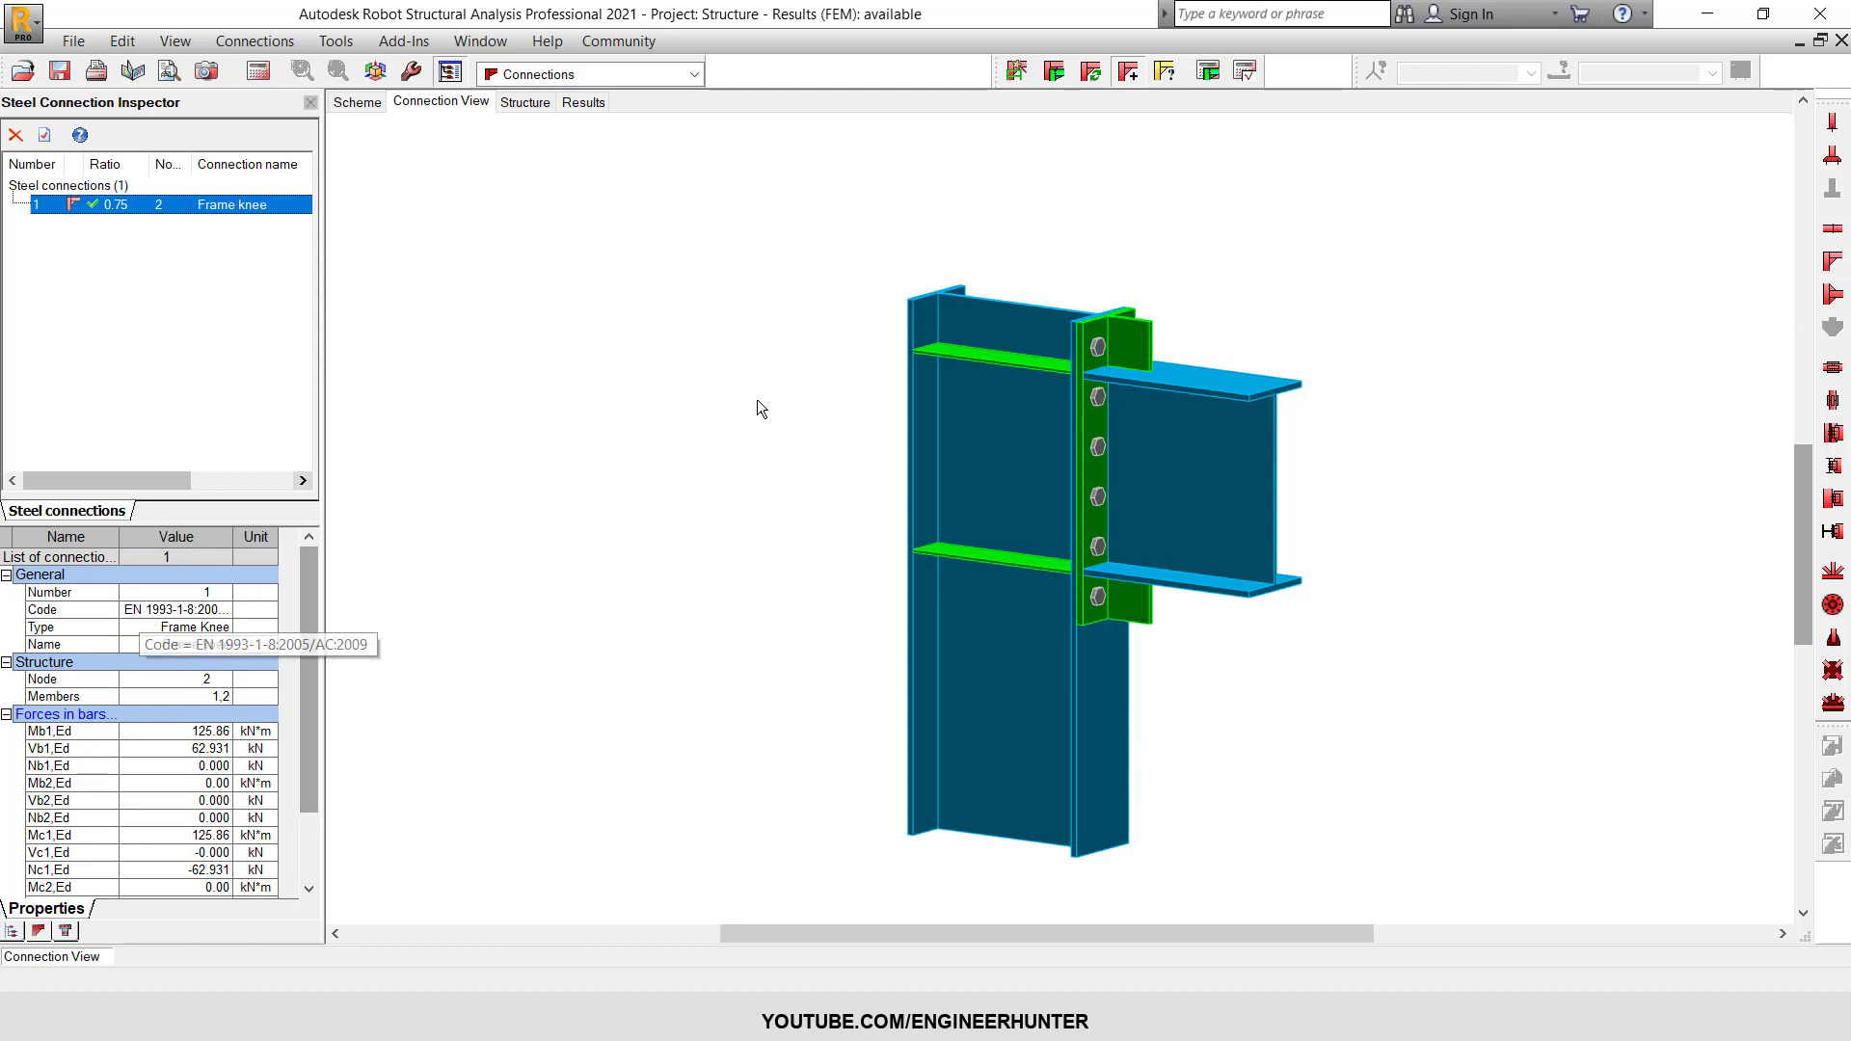
middle_click_drag(1223, 314, 1212, 314)
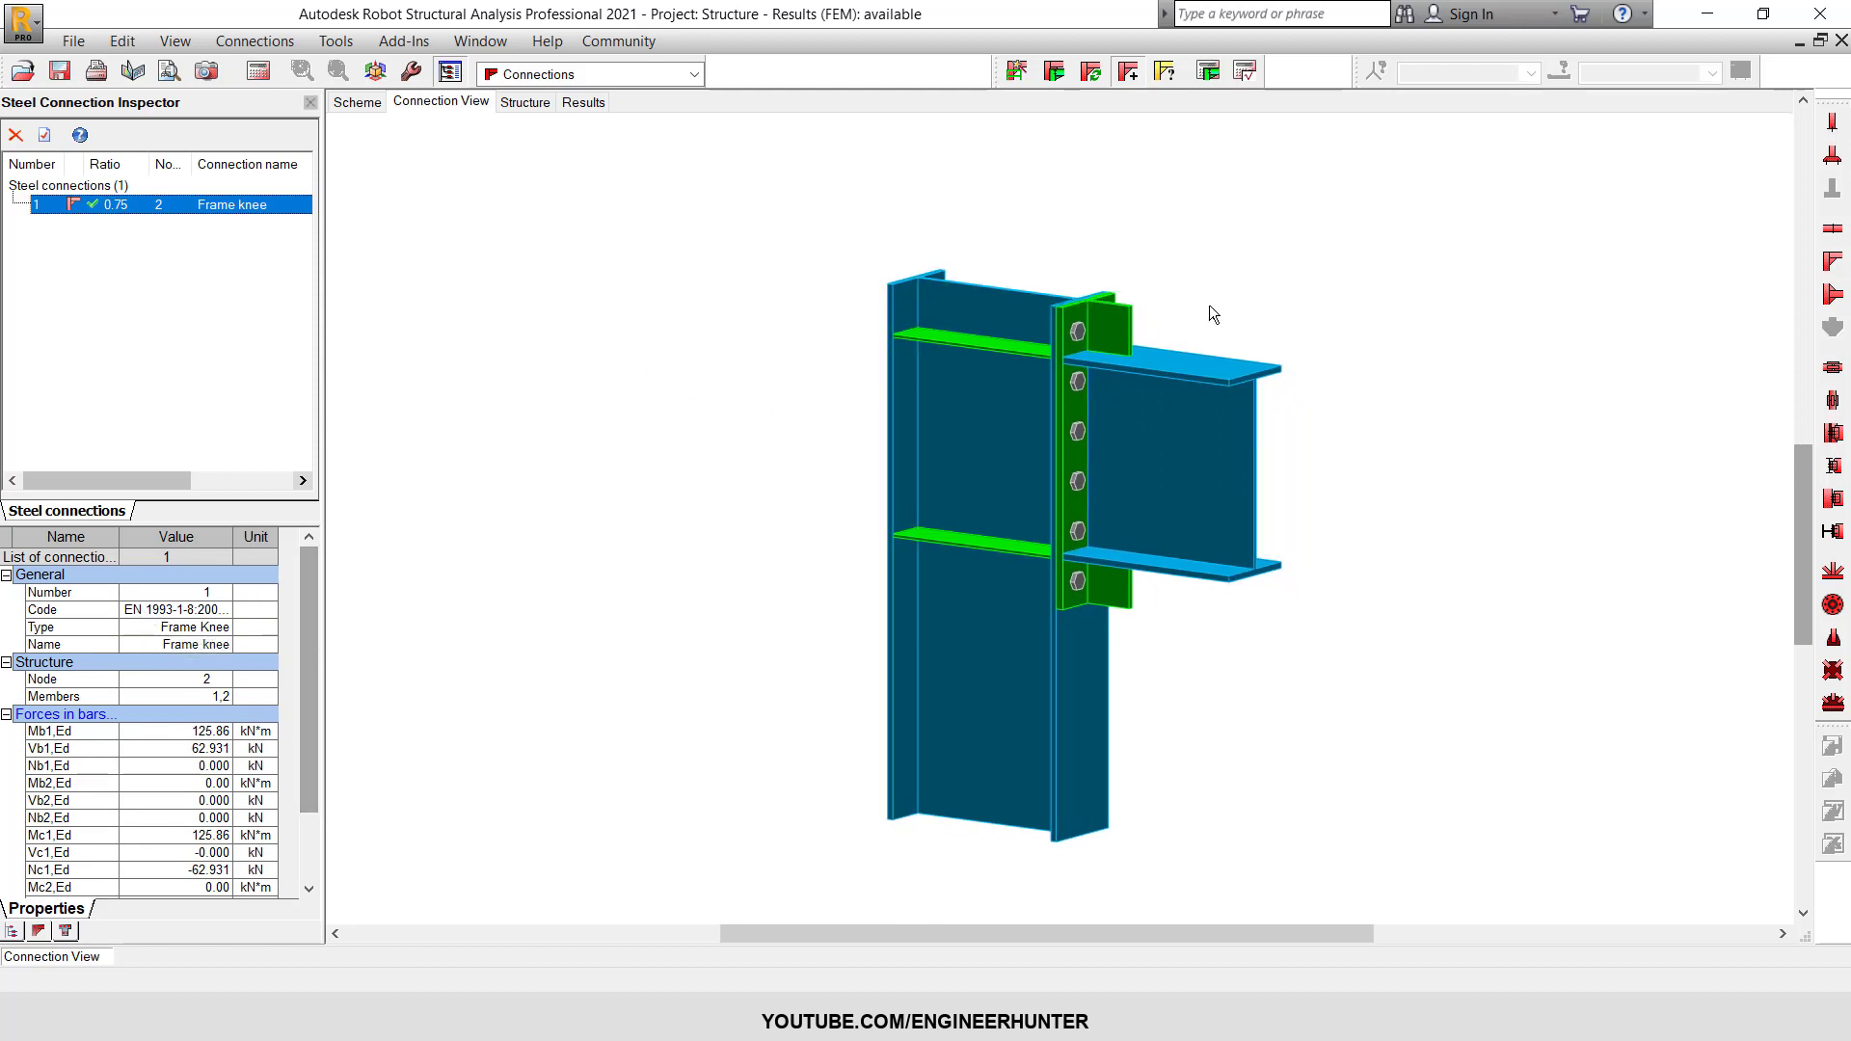
mouse_move(1159, 465)
middle_mouse_down("shift")
mouse_move(1244, 483)
mouse_move(1462, 459)
mouse_move(1206, 492)
mouse_move(1157, 471)
mouse_move(1169, 431)
mouse_move(1238, 422)
mouse_move(1166, 479)
middle_mouse_up("shift")
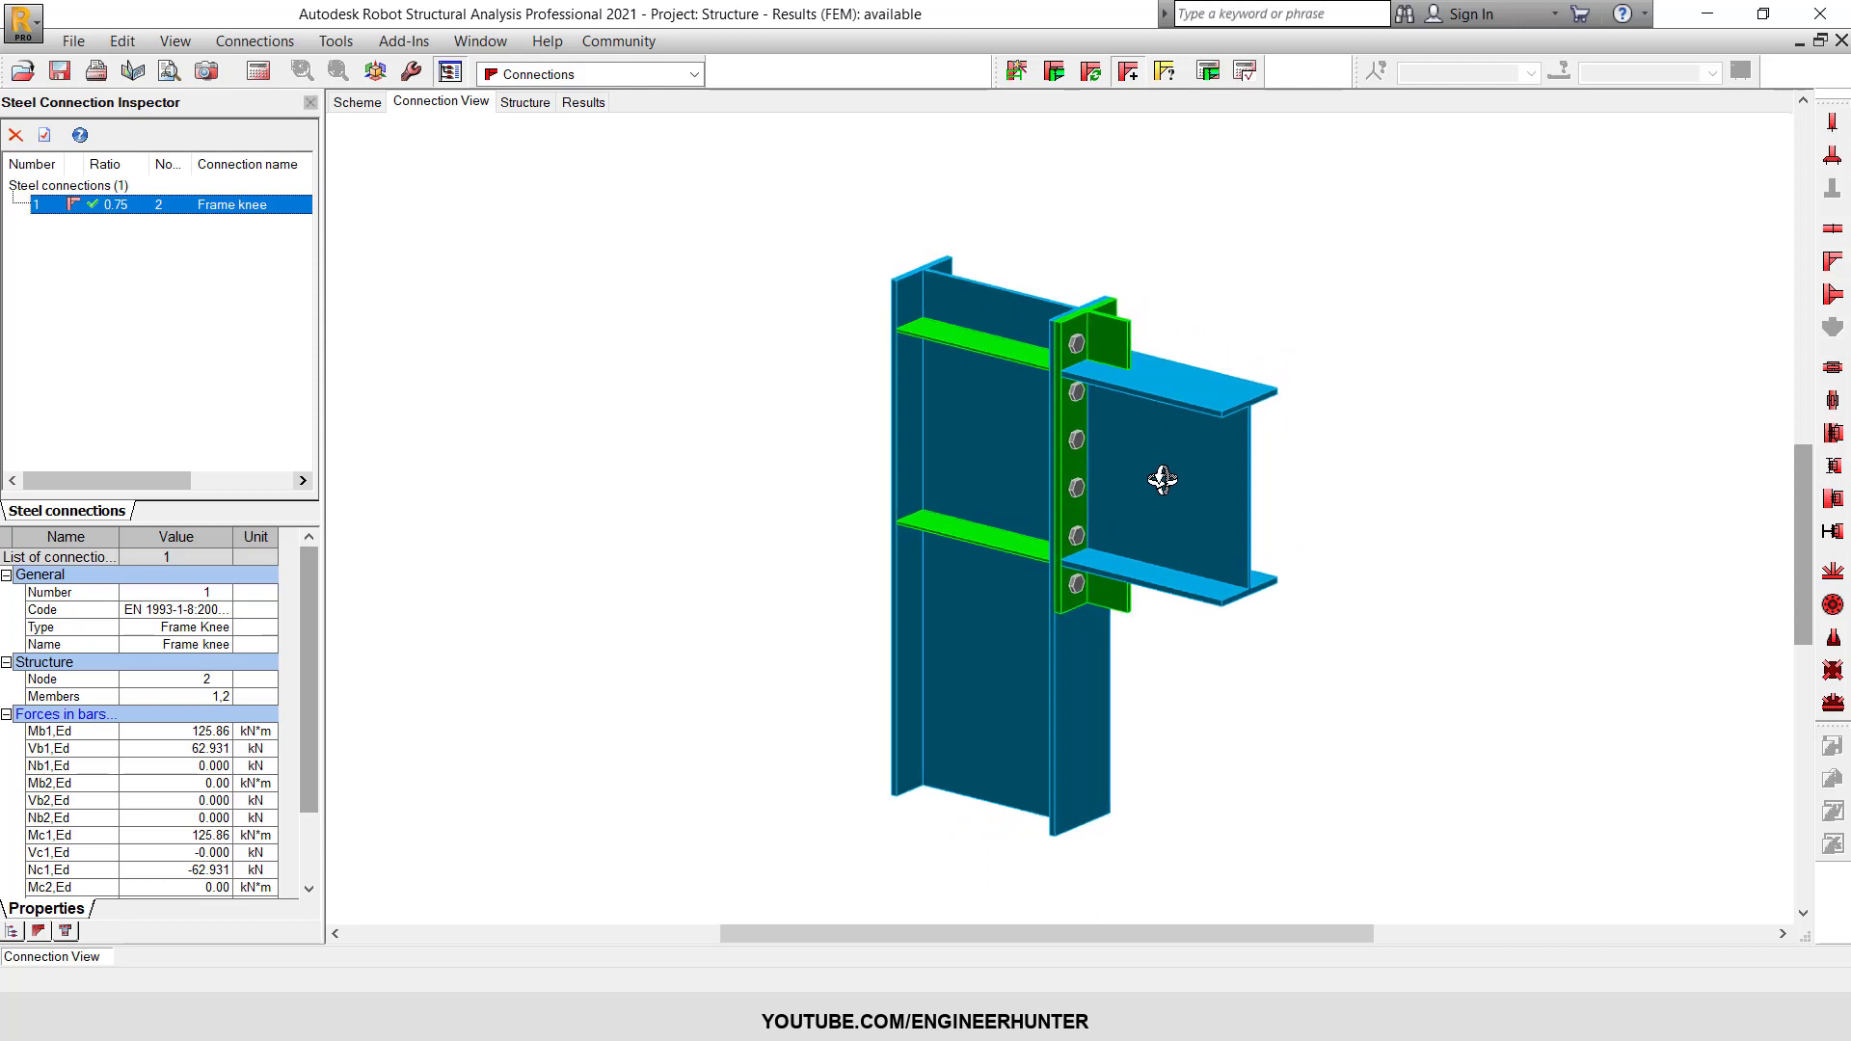